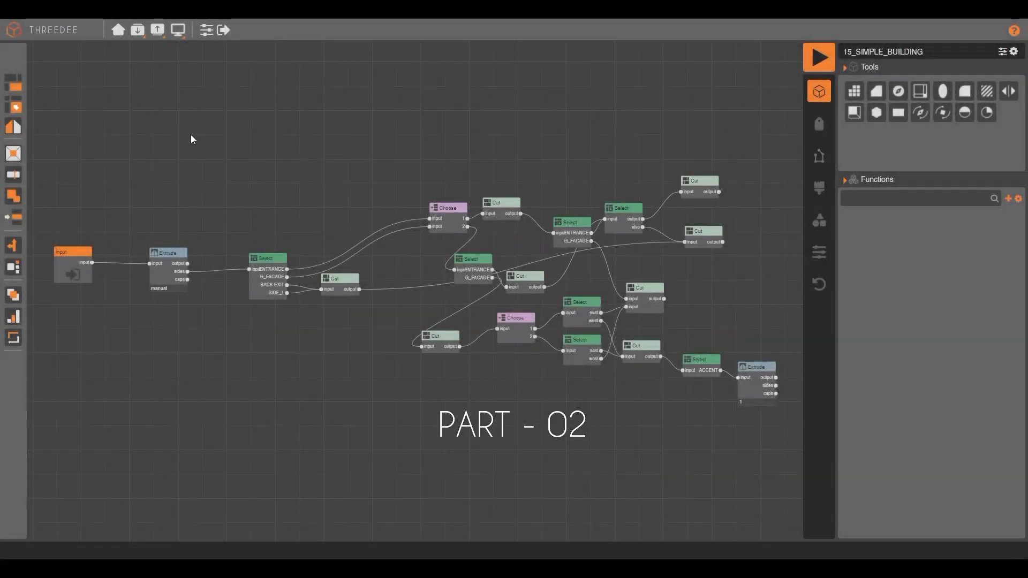
Step: Render the building and examine the window and door faces on its facades and their edge labels
{"action": "scroll", "coordinate": [191, 134], "scroll_direction": "down", "scroll_amount": 2}
{"action": "left_click", "coordinate": [810, 67]}
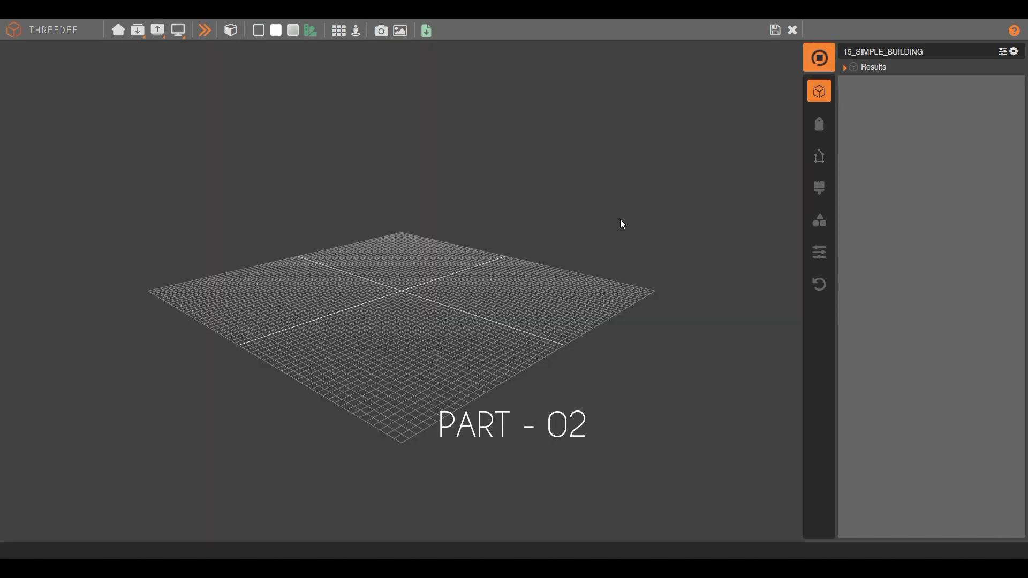
{"action": "left_click_drag", "start_coordinate": [532, 333], "coordinate": [425, 255]}
{"action": "scroll", "coordinate": [480, 231], "scroll_direction": "up", "scroll_amount": 3}
{"action": "scroll", "coordinate": [429, 256], "scroll_direction": "up", "scroll_amount": 3}
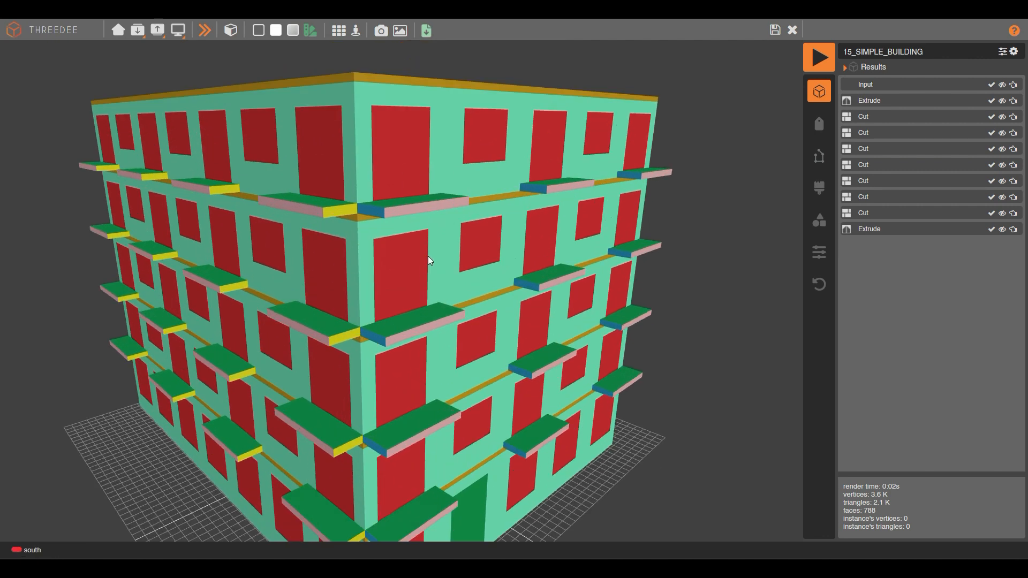
{"action": "left_click", "coordinate": [402, 280]}
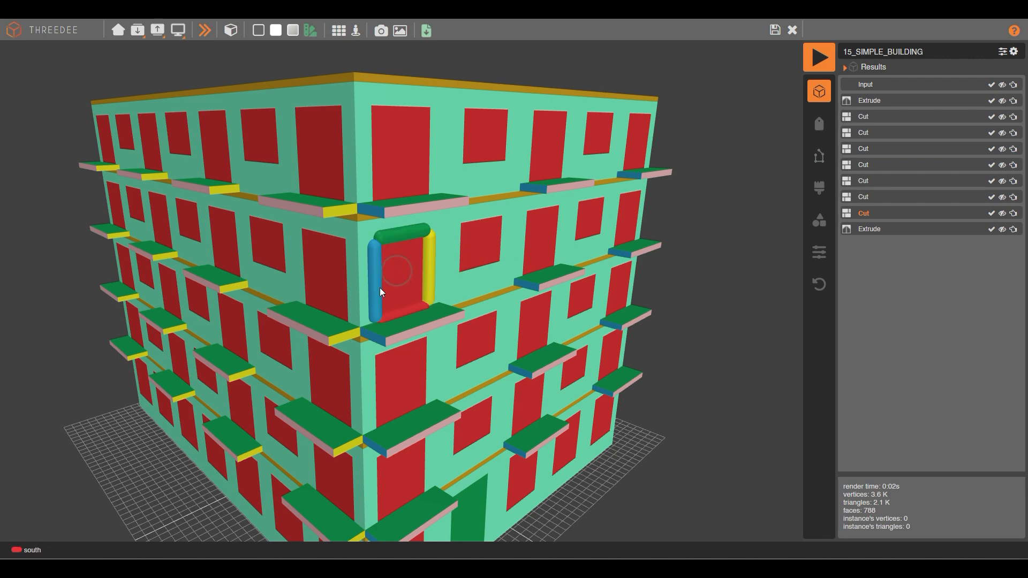
{"action": "left_click_drag", "start_coordinate": [531, 325], "coordinate": [541, 247]}
{"action": "scroll", "coordinate": [559, 304], "scroll_direction": "down", "scroll_amount": 4}
{"action": "left_click", "coordinate": [457, 108]}
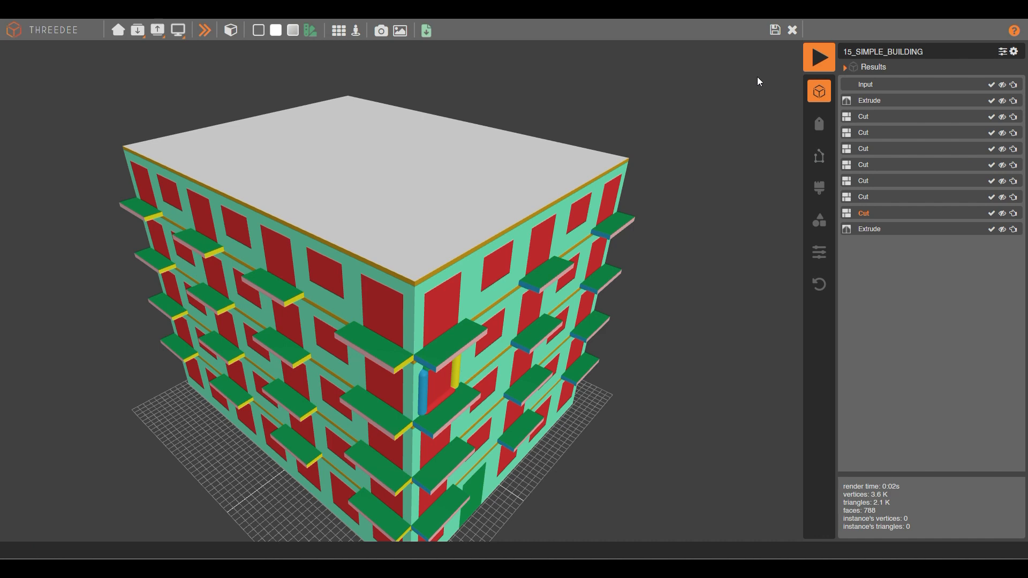
{"action": "left_click_drag", "start_coordinate": [613, 182], "coordinate": [390, 217]}
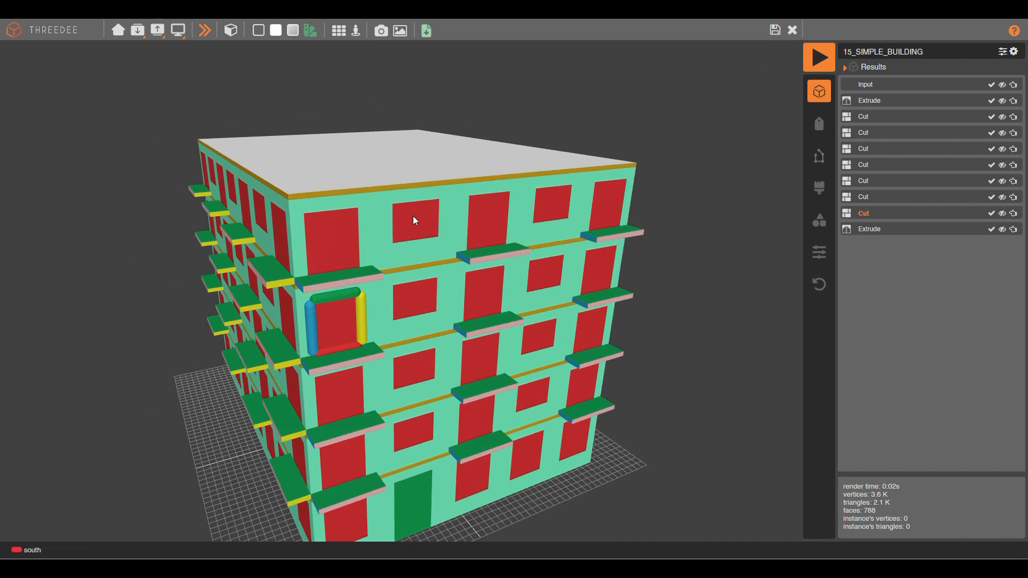
Step: Locate the Cut node that produces the top-floor window face and review its cut pattern
{"action": "left_click", "coordinate": [415, 220]}
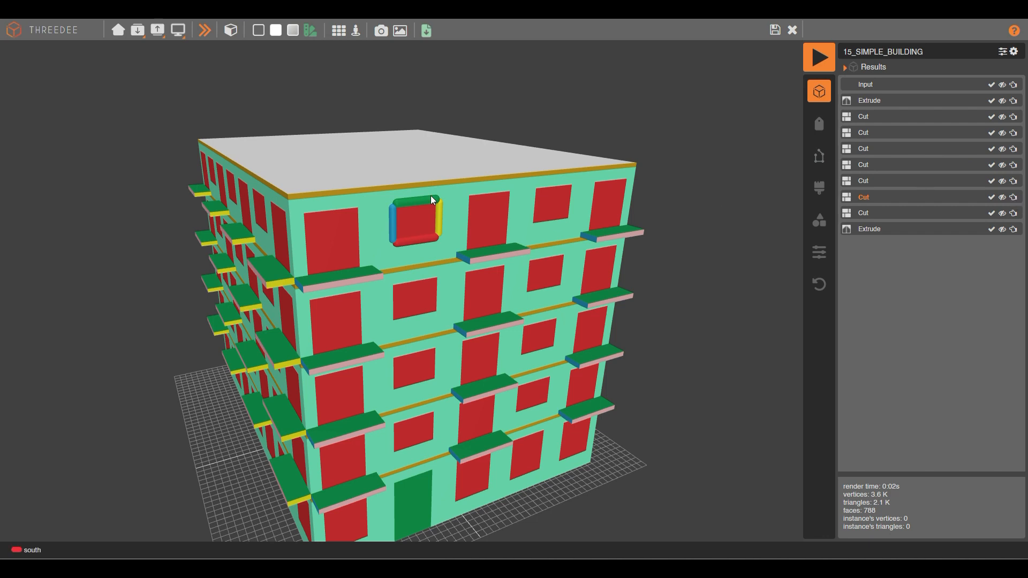
{"action": "left_click", "coordinate": [1015, 198]}
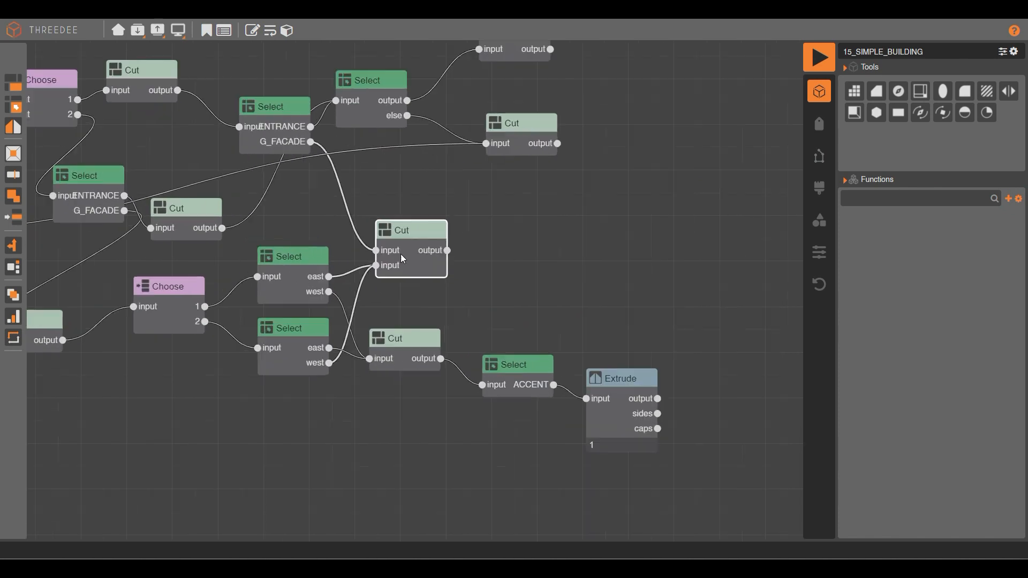
{"action": "double_click", "coordinate": [419, 241]}
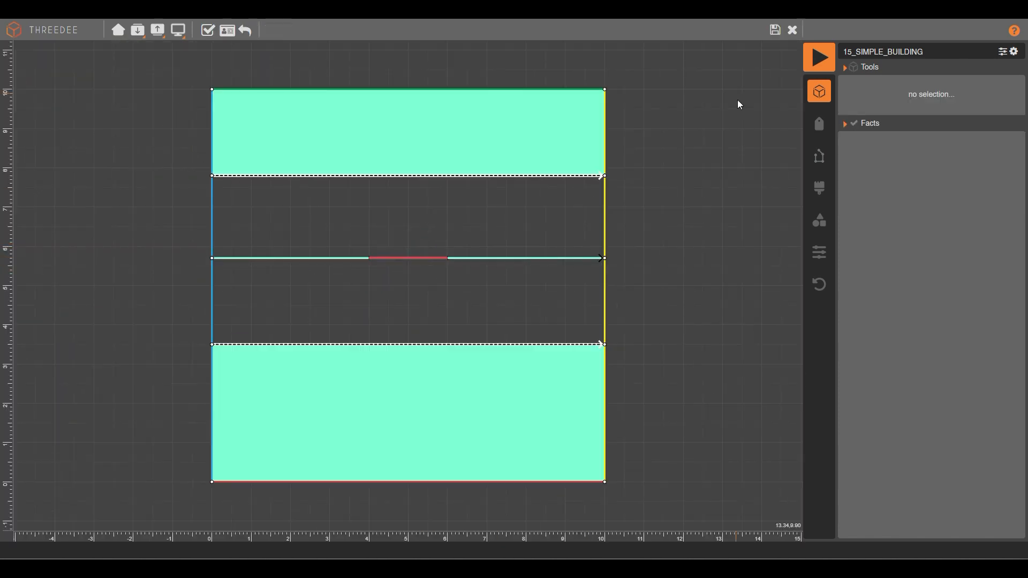
{"action": "left_click", "coordinate": [776, 32]}
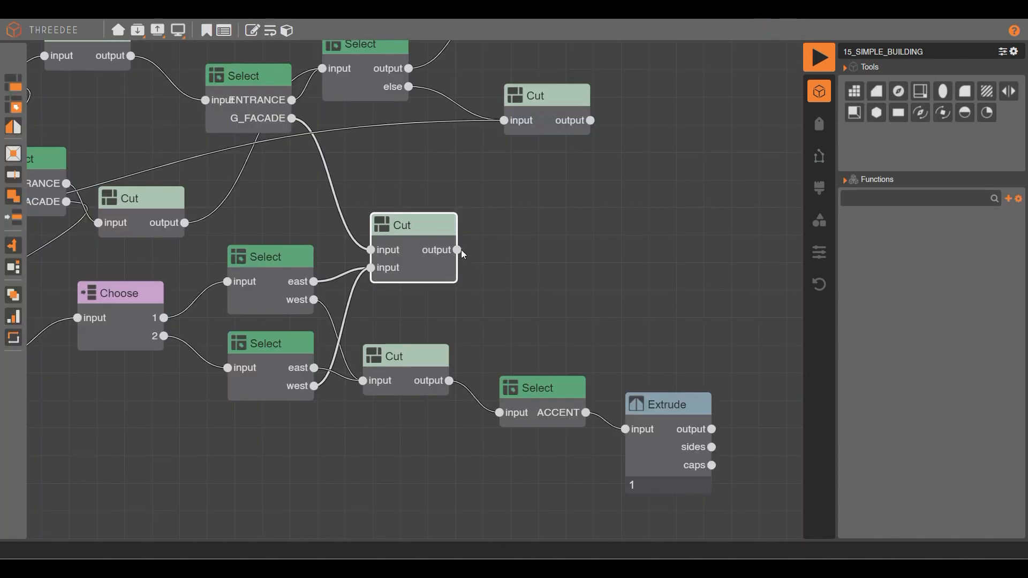
Step: Add a Select node by label "south" to the window Cut's output and place it beside the Cut
{"action": "left_click_drag", "start_coordinate": [459, 250], "coordinate": [589, 193]}
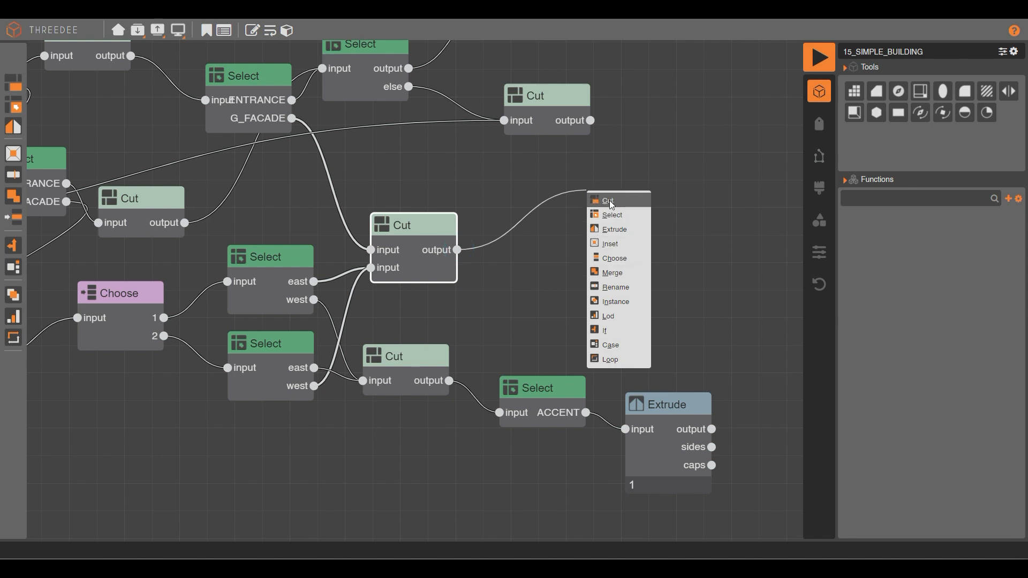
{"action": "left_click", "coordinate": [625, 214]}
{"action": "left_click", "coordinate": [538, 253]}
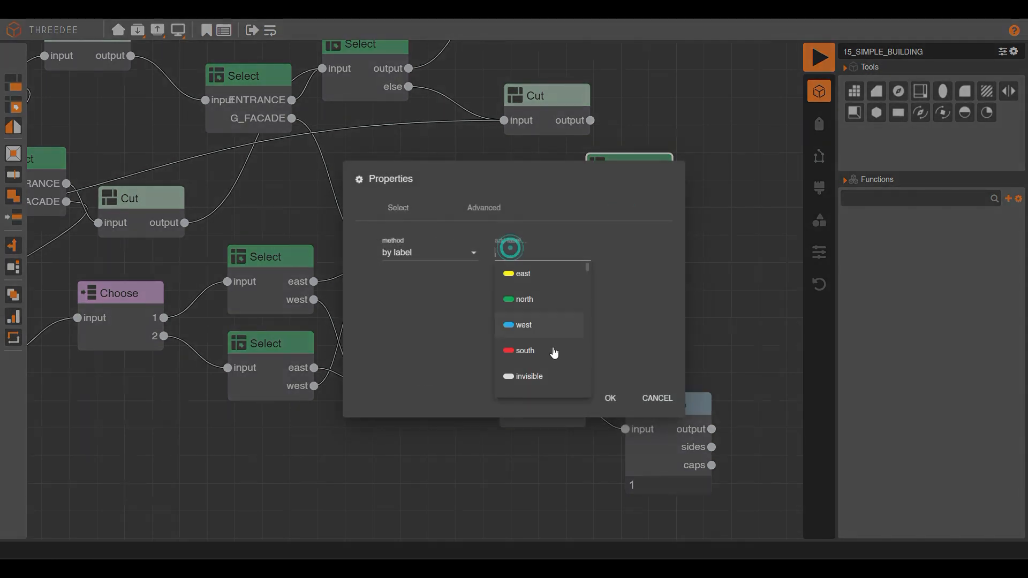
{"action": "left_click", "coordinate": [551, 358]}
{"action": "left_click", "coordinate": [610, 398]}
{"action": "left_click_drag", "start_coordinate": [631, 181], "coordinate": [563, 231]}
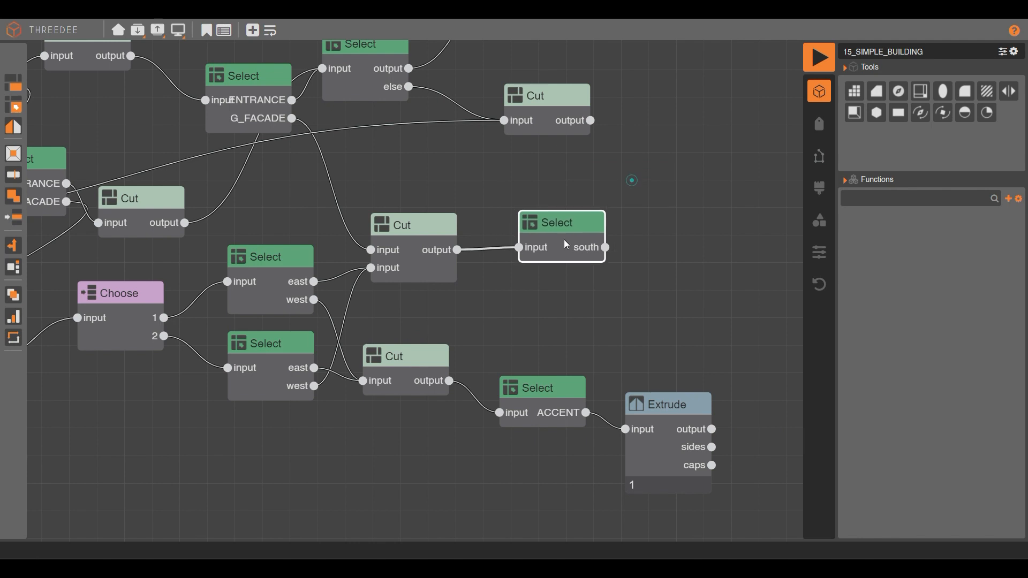
Step: Add an Inset node with distance 0.1 to the south output of the new Select
{"action": "left_click_drag", "start_coordinate": [646, 213], "coordinate": [423, 242]}
{"action": "scroll", "coordinate": [389, 283], "scroll_direction": "up", "scroll_amount": 2}
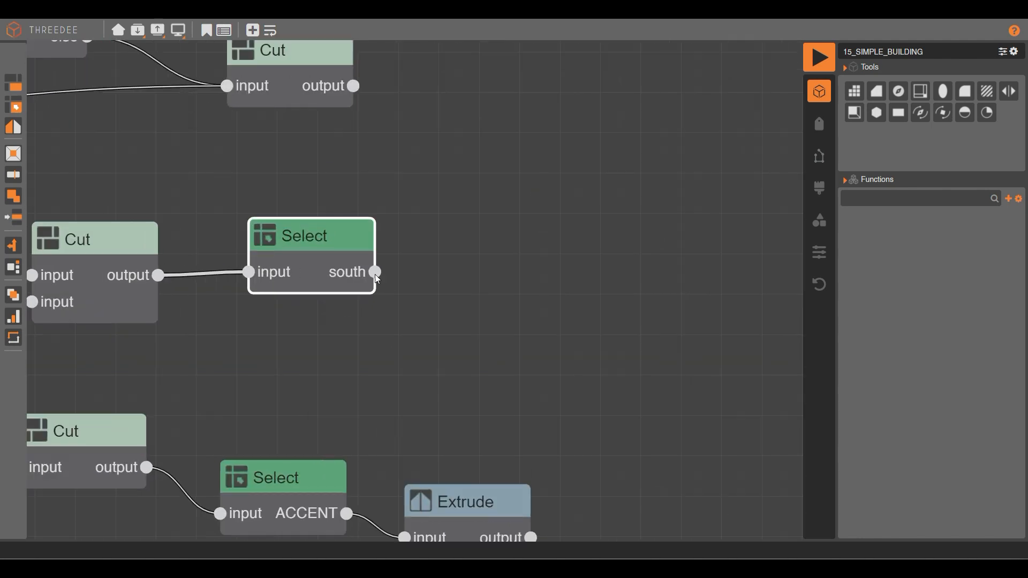
{"action": "left_click_drag", "start_coordinate": [374, 273], "coordinate": [505, 191]}
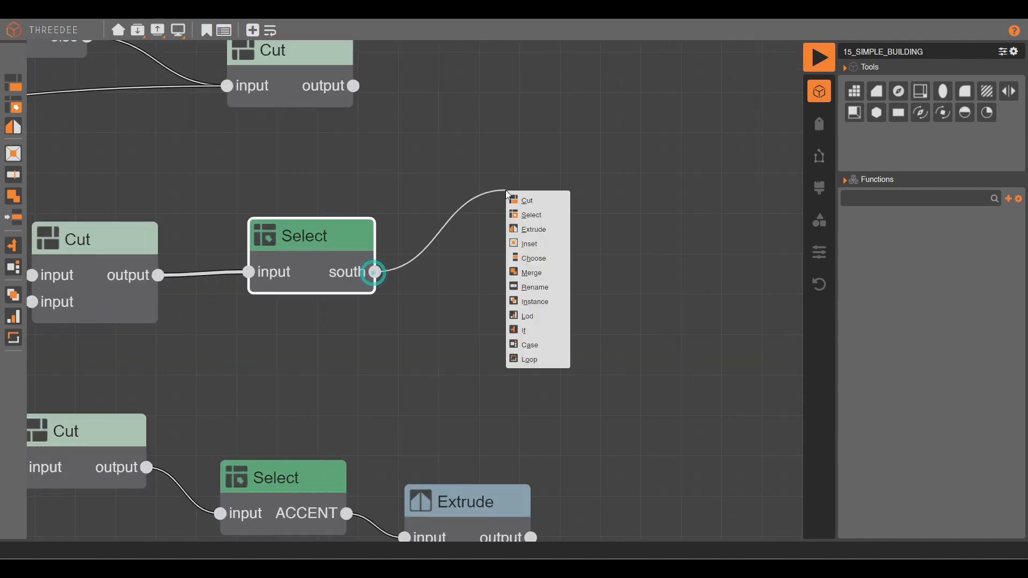
{"action": "left_click", "coordinate": [556, 244]}
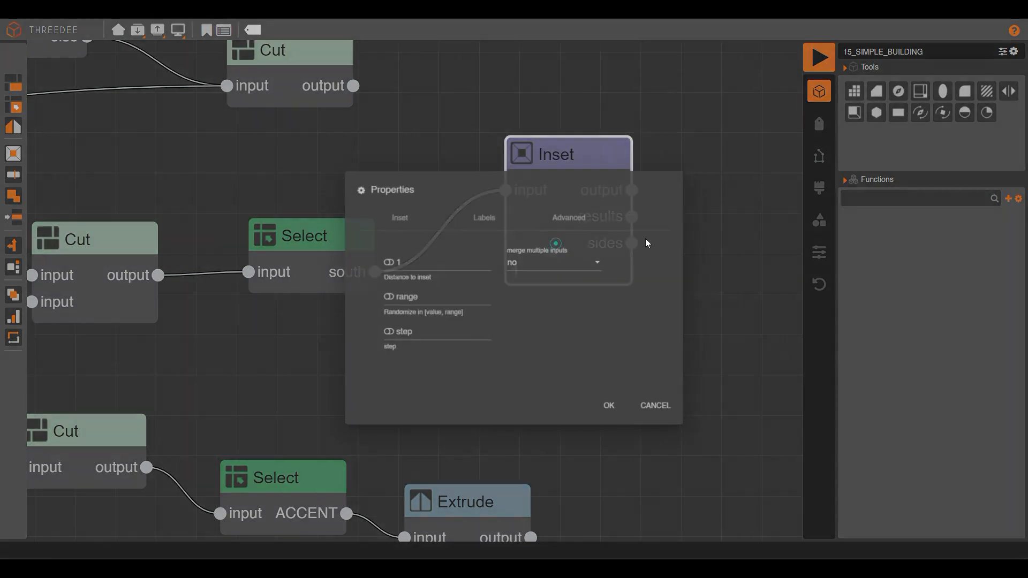
{"action": "double_click", "coordinate": [411, 252]}
{"action": "type", "text": ".1"}
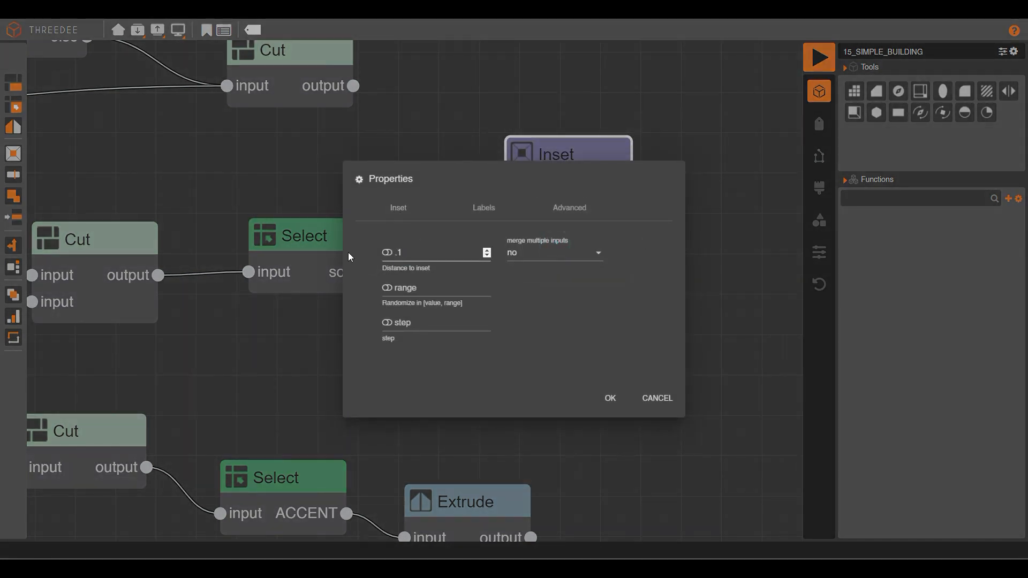
{"action": "left_click", "coordinate": [611, 399]}
Step: Add an Extrude node on the Inset's results, using the amount method with a value of 0.05
{"action": "left_click_drag", "start_coordinate": [672, 275], "coordinate": [448, 139]}
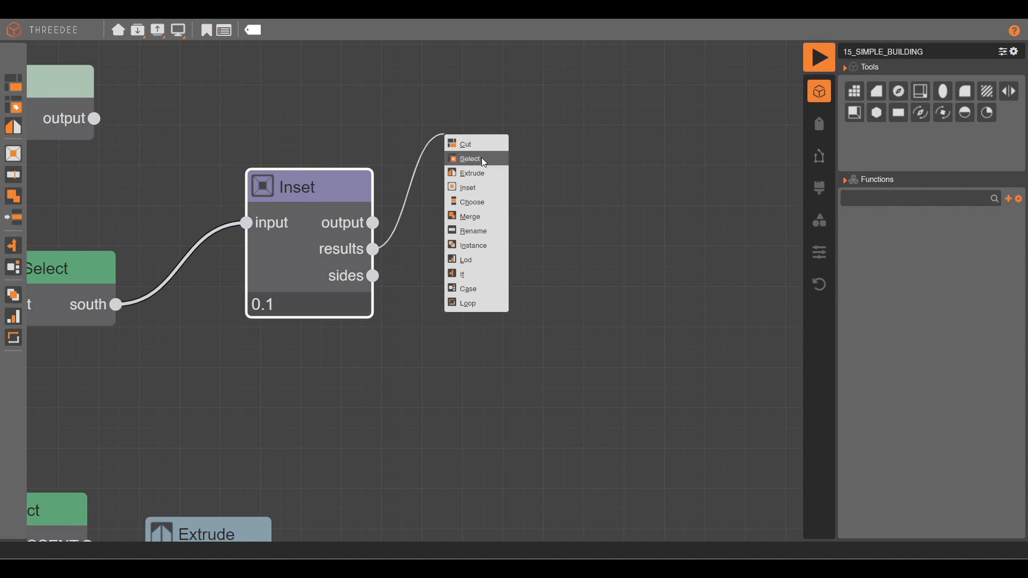
{"action": "left_click", "coordinate": [483, 174]}
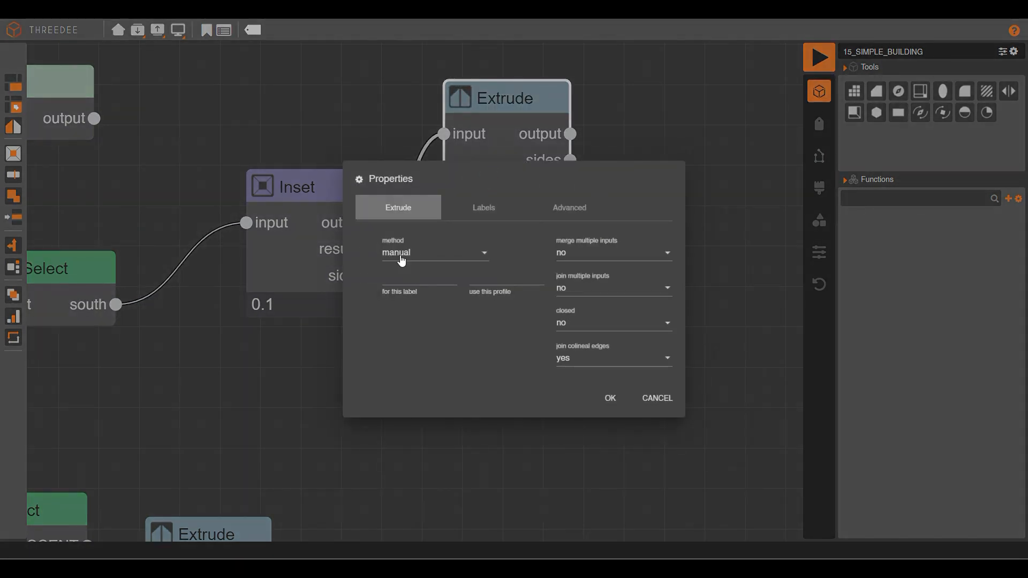
{"action": "left_click", "coordinate": [402, 261]}
{"action": "left_click", "coordinate": [427, 278]}
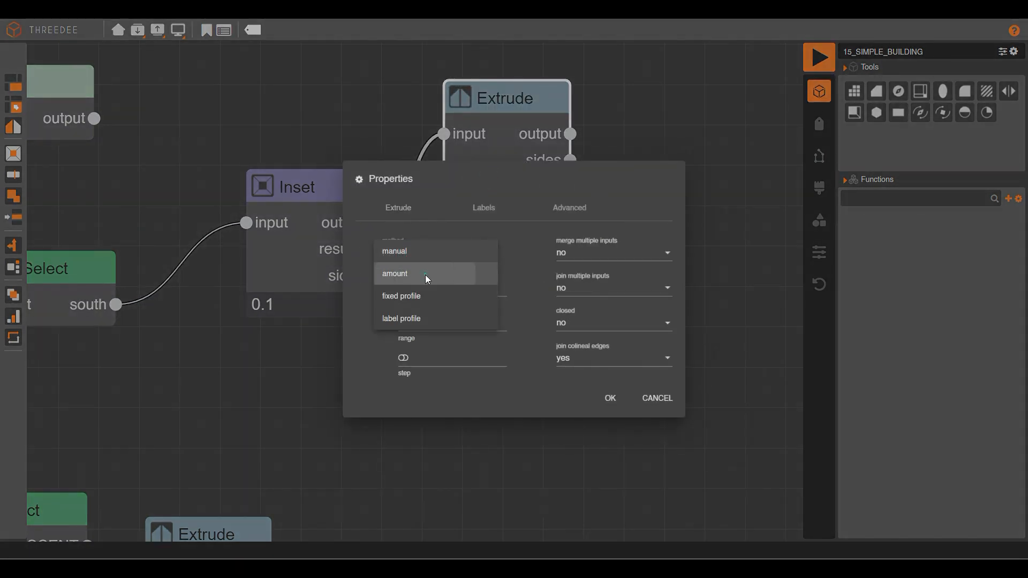
{"action": "left_click", "coordinate": [424, 284]}
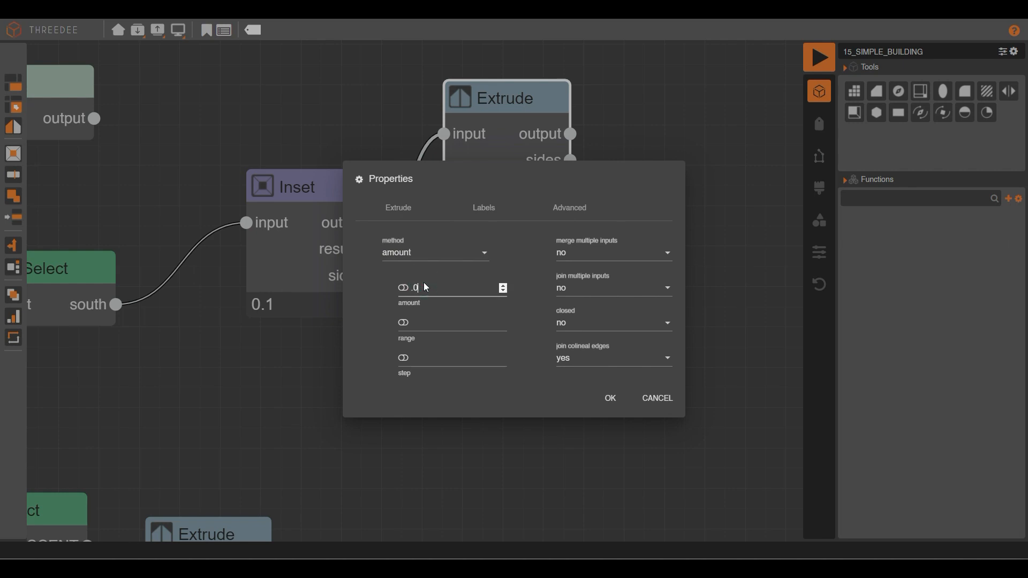
{"action": "left_click", "coordinate": [610, 398]}
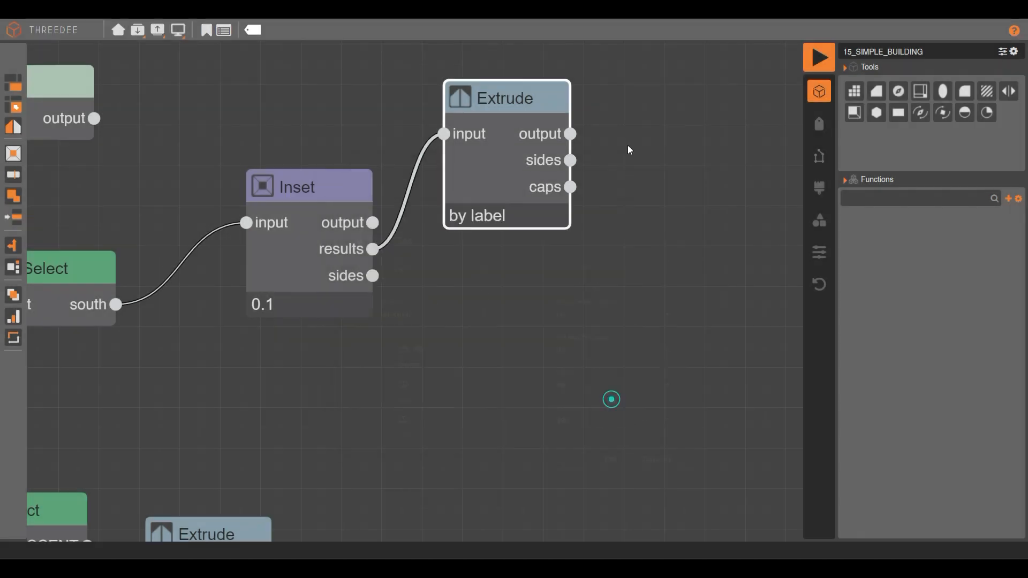
Step: Rename all faces of the 0.05 Extrude's output to TRIM and rewire that Extrude's input to the Inset's sides
{"action": "left_click_drag", "start_coordinate": [451, 226], "coordinate": [530, 129]}
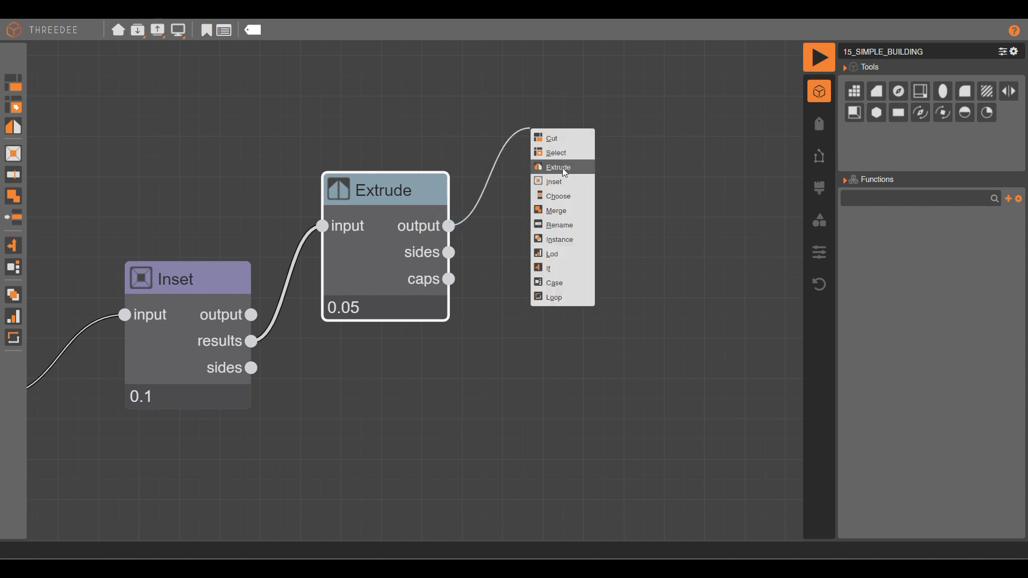
{"action": "left_click", "coordinate": [571, 228]}
{"action": "left_click", "coordinate": [414, 288]}
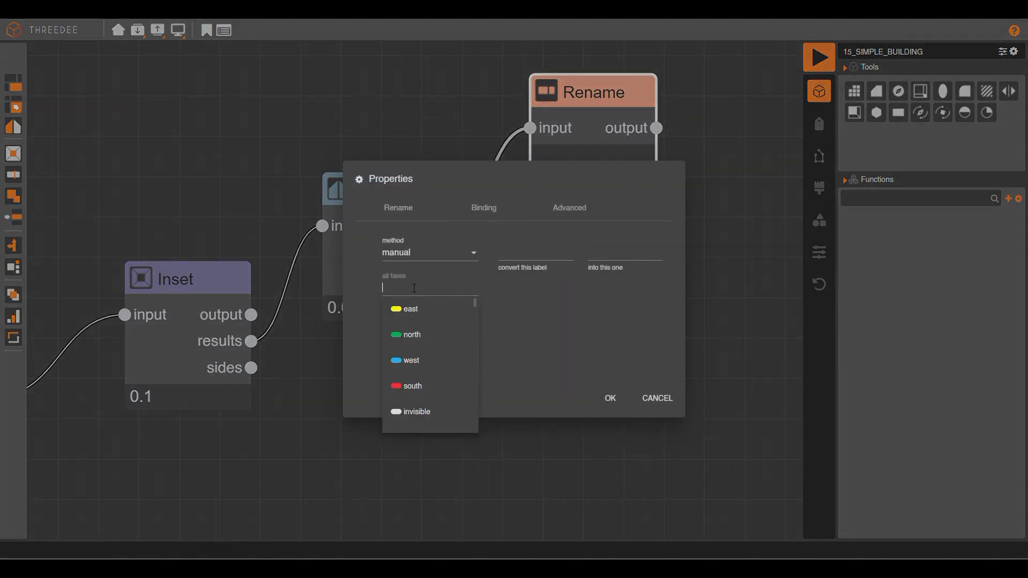
{"action": "type", "text": "T"}
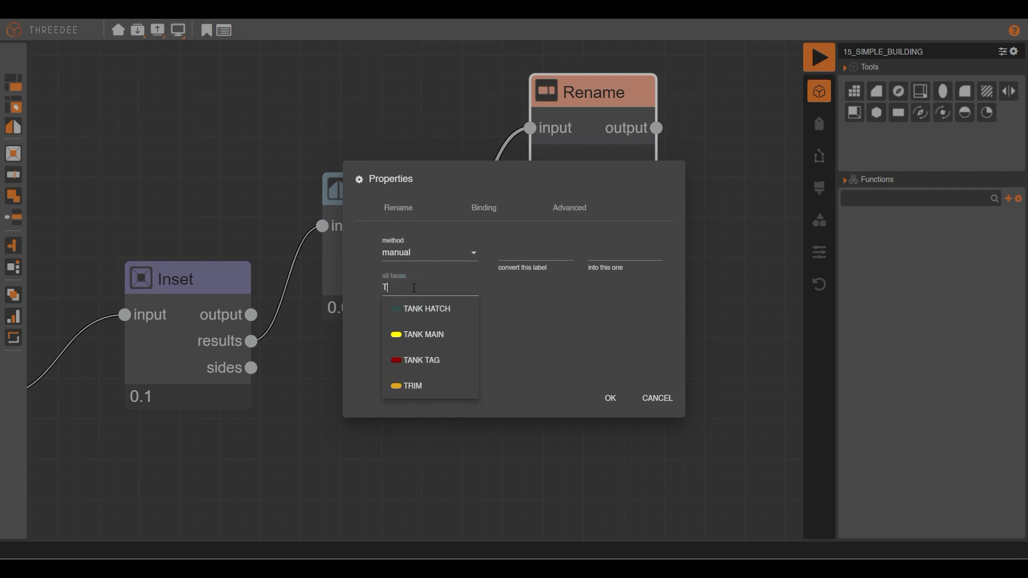
{"action": "left_click", "coordinate": [431, 386]}
{"action": "left_click", "coordinate": [610, 398]}
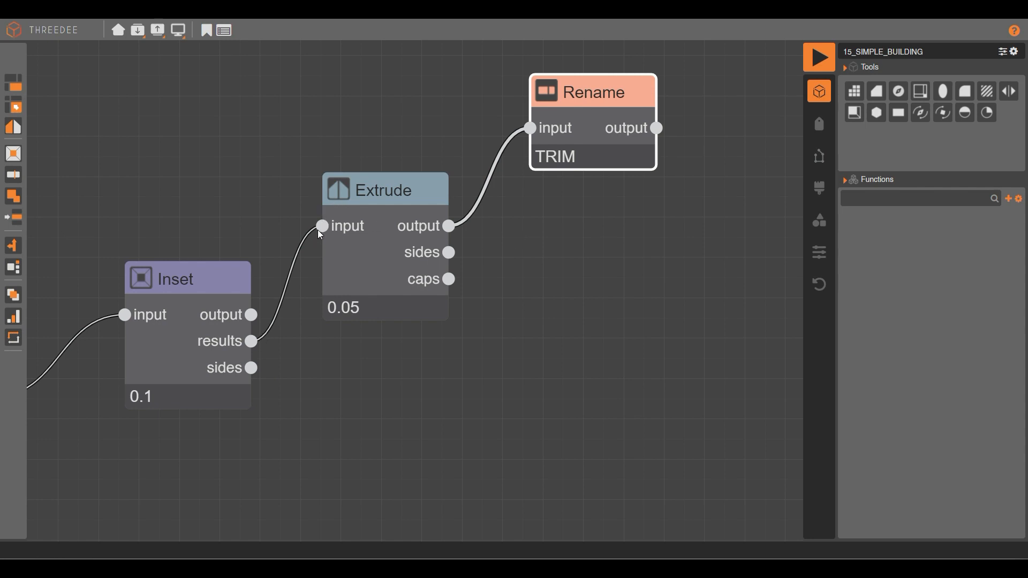
{"action": "left_click_drag", "start_coordinate": [318, 227], "coordinate": [275, 369]}
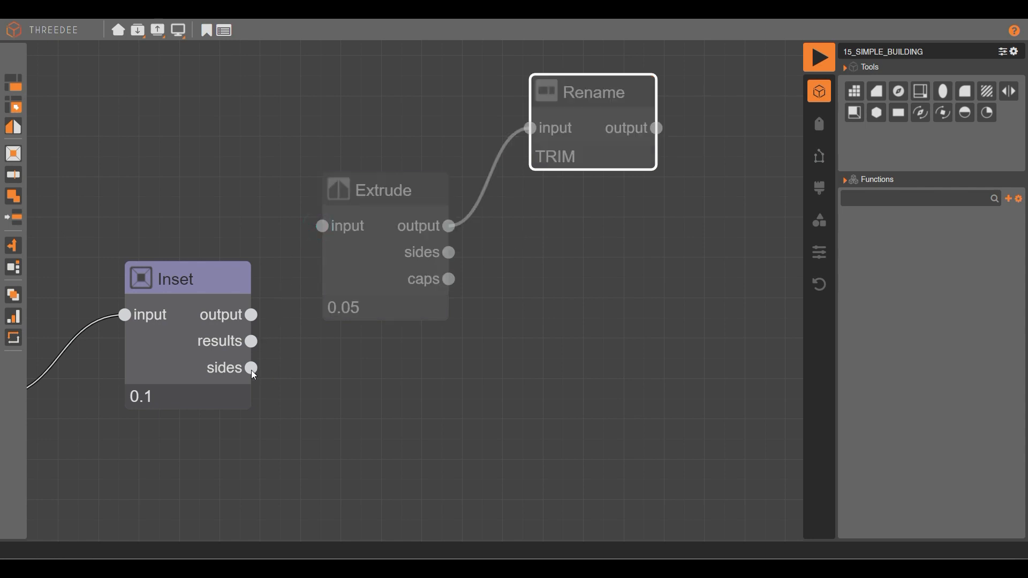
{"action": "left_click_drag", "start_coordinate": [318, 245], "coordinate": [322, 226]}
Step: Extrude the Inset's results by an amount of -0.2 and feed the resulting sides into the TRIM Rename
{"action": "left_click_drag", "start_coordinate": [251, 342], "coordinate": [332, 416]}
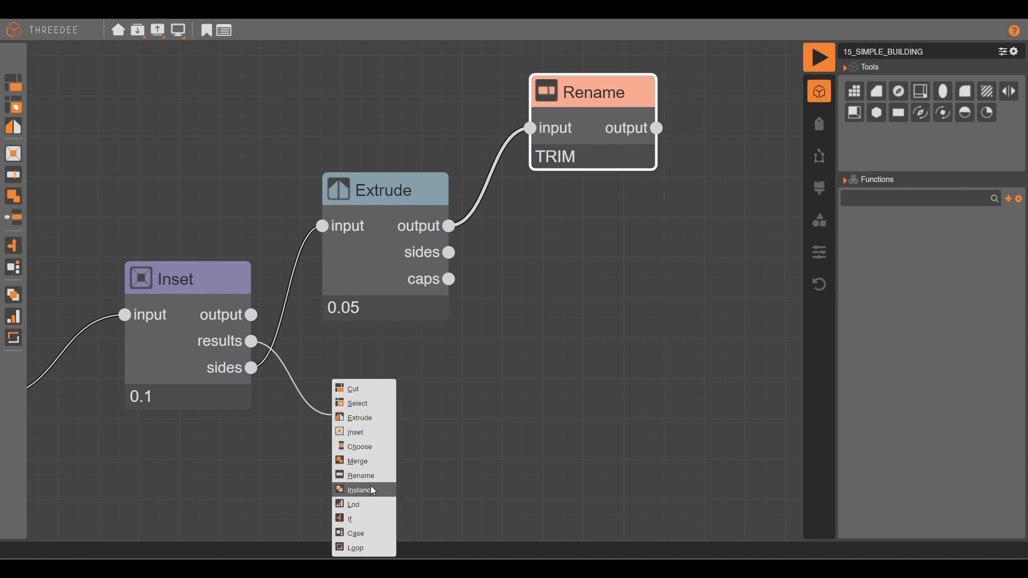
{"action": "left_click", "coordinate": [366, 420]}
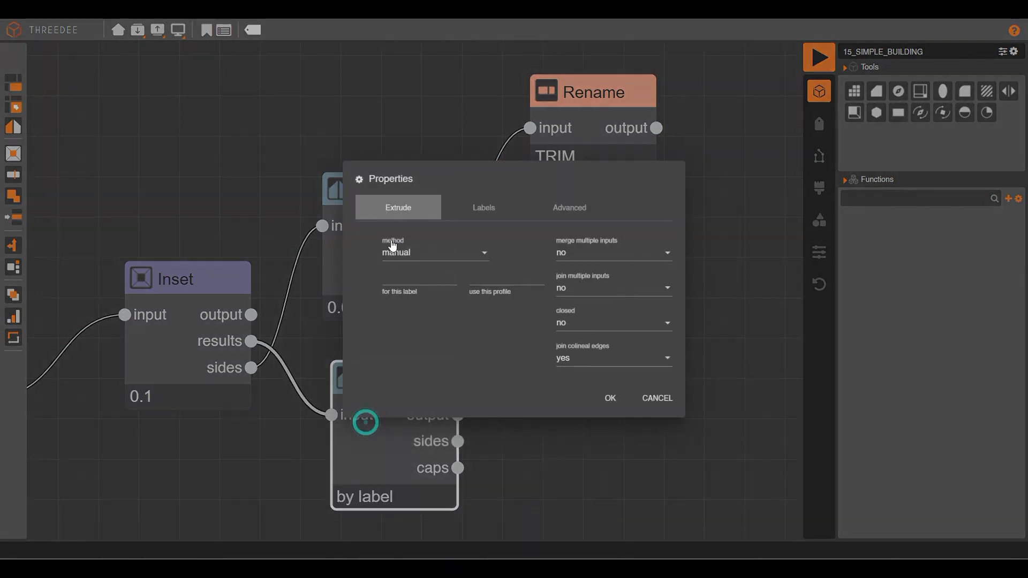
{"action": "left_click", "coordinate": [412, 253]}
{"action": "left_click", "coordinate": [419, 271]}
{"action": "left_click", "coordinate": [420, 289]}
{"action": "type", "text": "-2"}
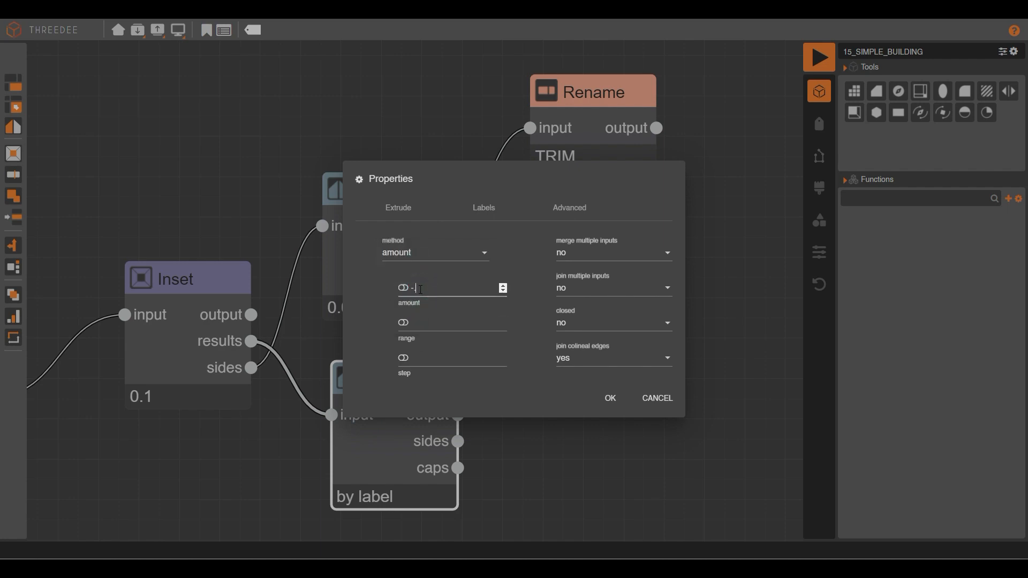
{"action": "left_click", "coordinate": [616, 399]}
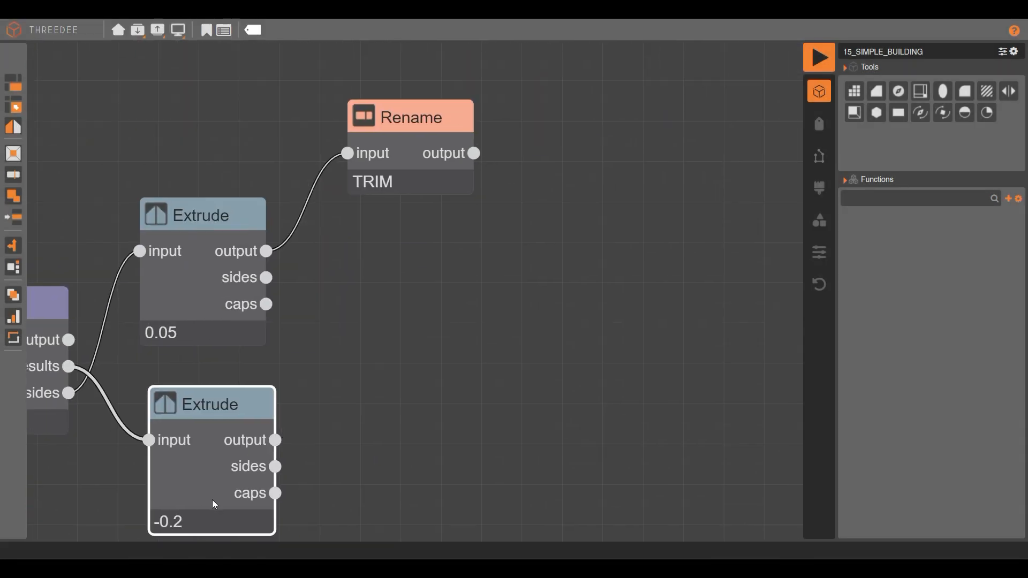
{"action": "left_click_drag", "start_coordinate": [278, 466], "coordinate": [348, 143]}
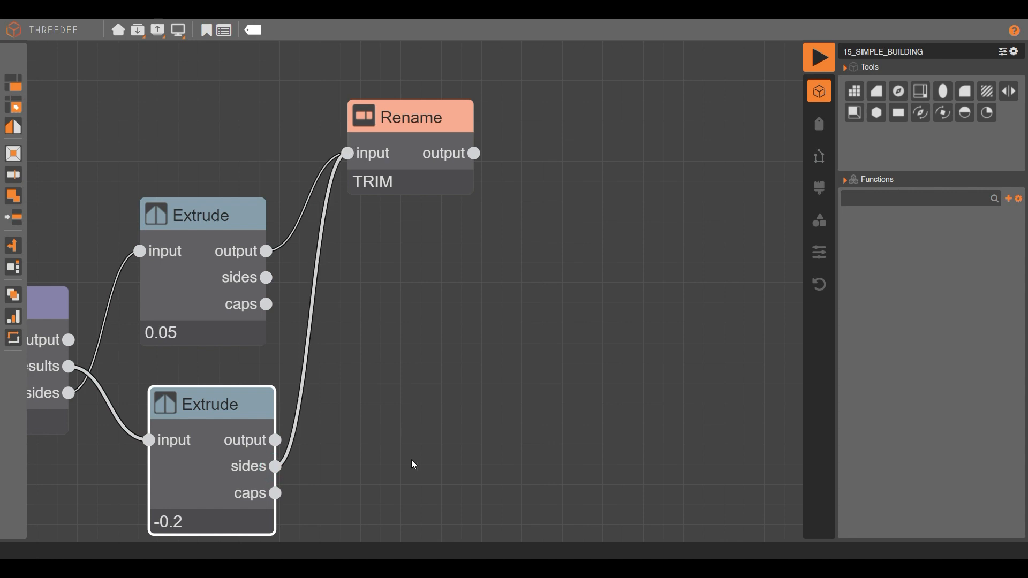
Step: Render the building and examine the trimmed window frames and a recessed window face
{"action": "left_click", "coordinate": [826, 64]}
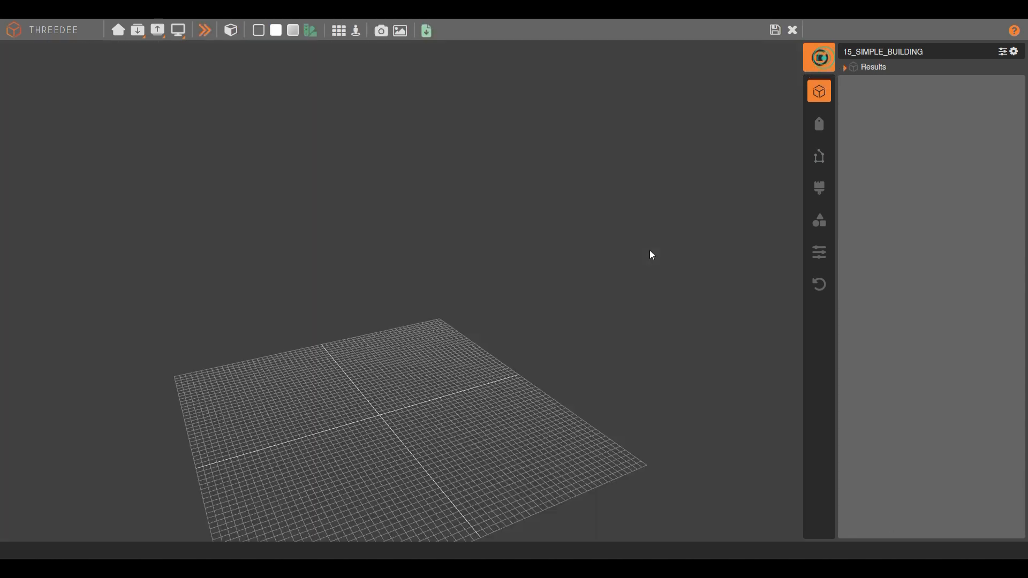
{"action": "scroll", "coordinate": [470, 246], "scroll_direction": "up", "scroll_amount": 5}
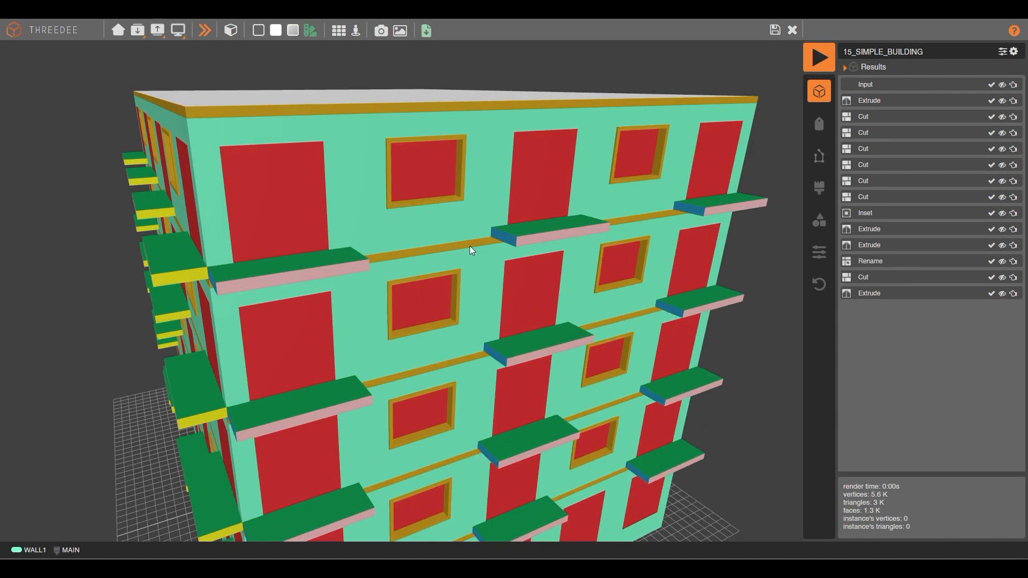
{"action": "left_click_drag", "start_coordinate": [470, 246], "coordinate": [436, 296]}
{"action": "scroll", "coordinate": [482, 294], "scroll_direction": "up", "scroll_amount": 6}
{"action": "scroll", "coordinate": [462, 292], "scroll_direction": "down", "scroll_amount": 6}
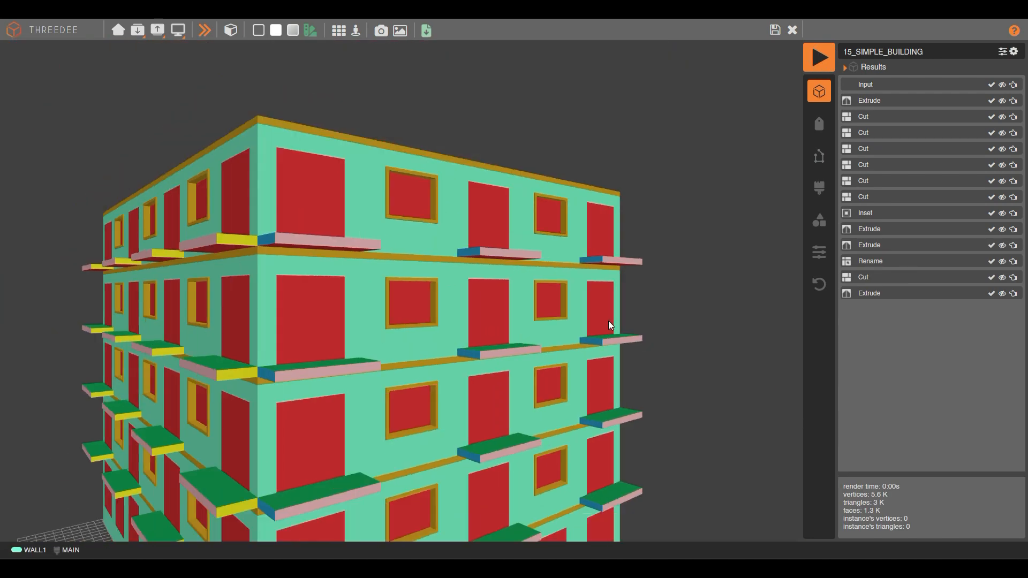
{"action": "left_click", "coordinate": [422, 288]}
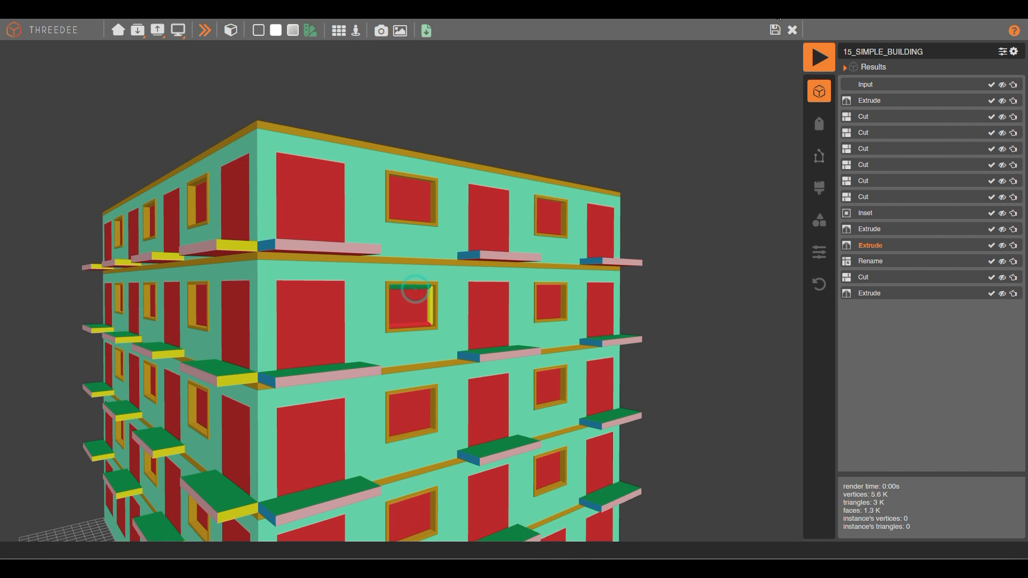
Step: Search the function library for "W" and import the W_SIMPLE_C_00 window function into the project
{"action": "left_click", "coordinate": [774, 30]}
{"action": "left_click", "coordinate": [549, 185]}
{"action": "left_click", "coordinate": [141, 35]}
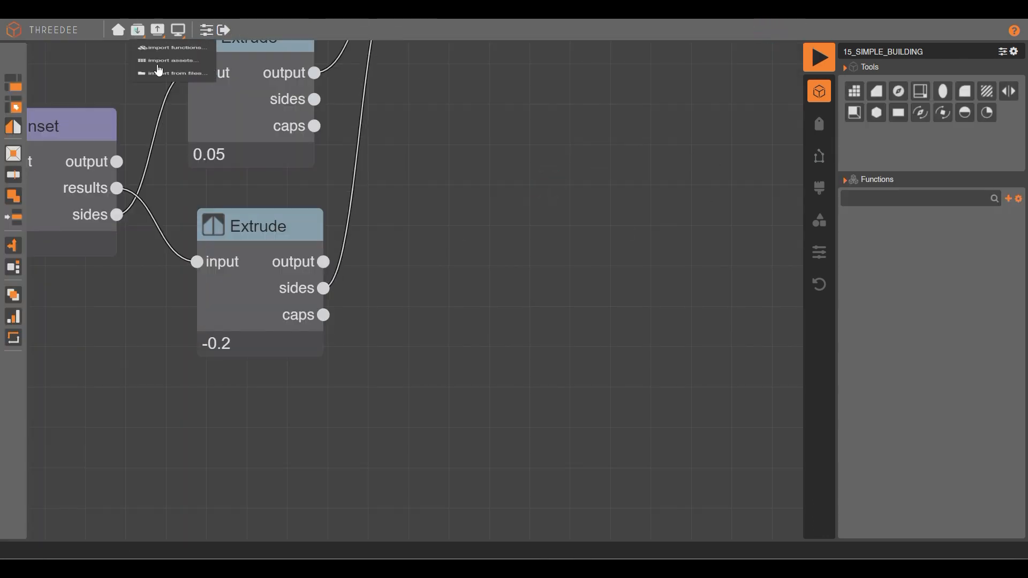
{"action": "left_click", "coordinate": [156, 107]}
{"action": "left_click", "coordinate": [162, 116]}
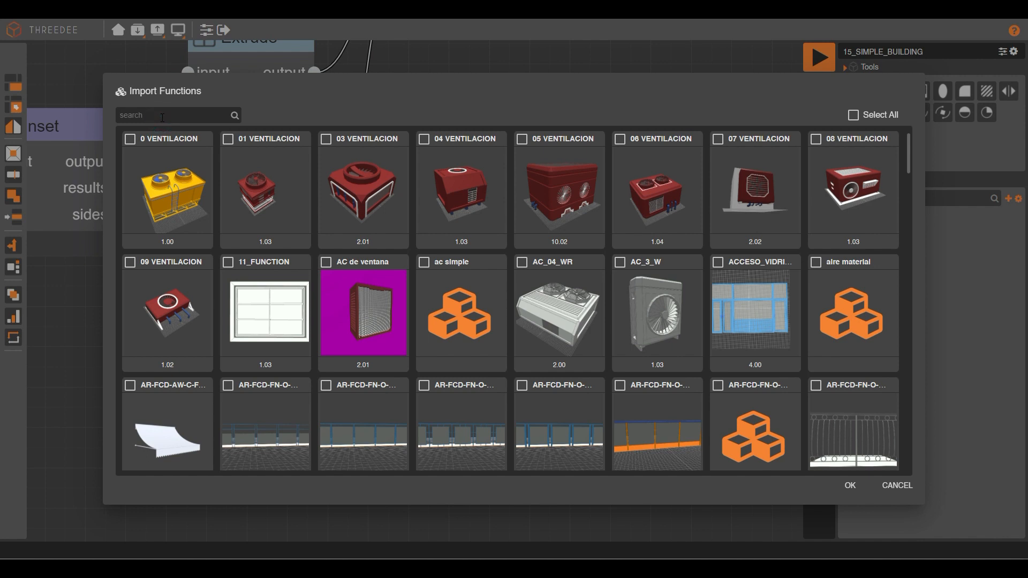
{"action": "type", "text": "W"}
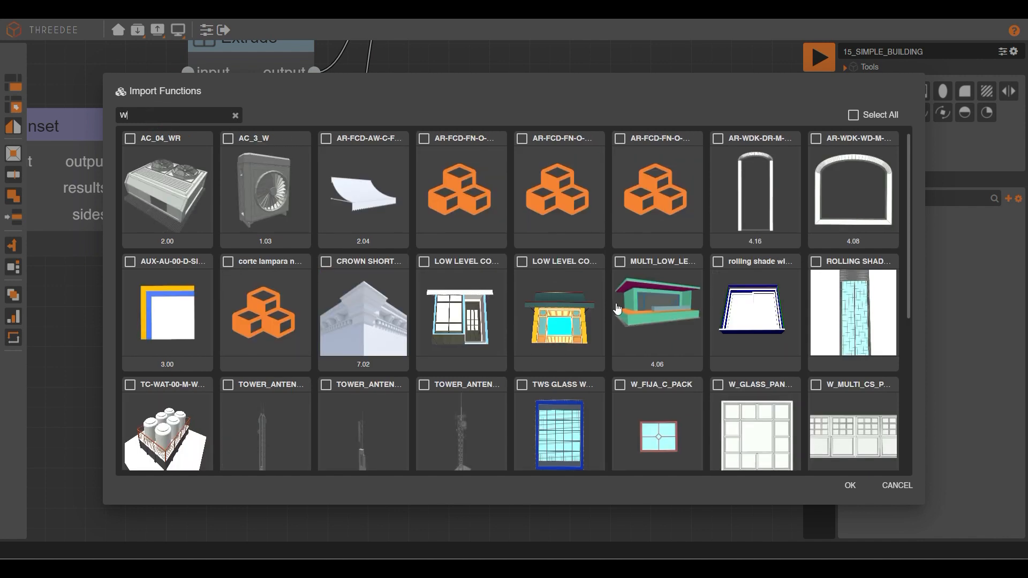
{"action": "scroll", "coordinate": [618, 310], "scroll_direction": "down", "scroll_amount": 5}
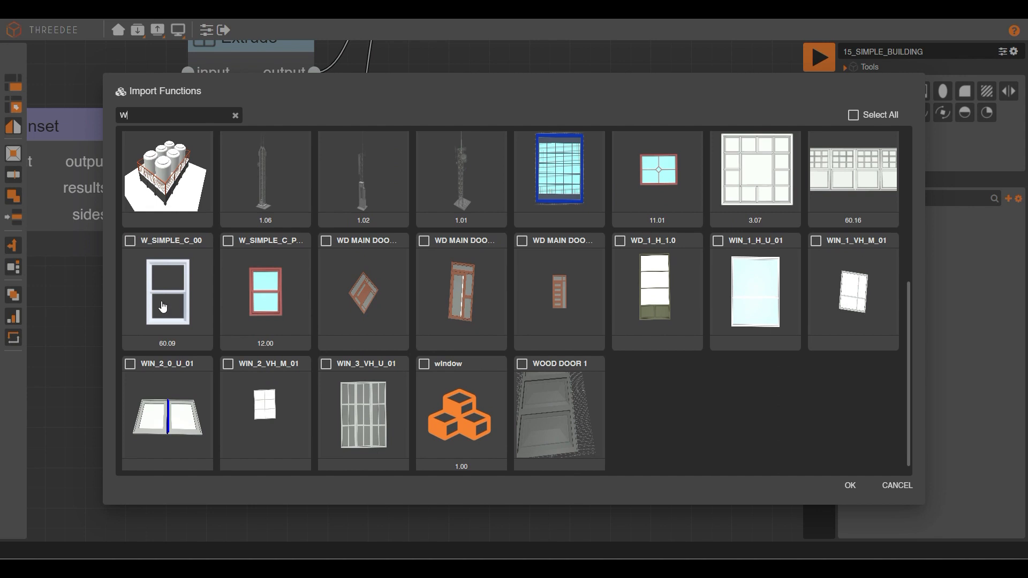
{"action": "left_click", "coordinate": [851, 486]}
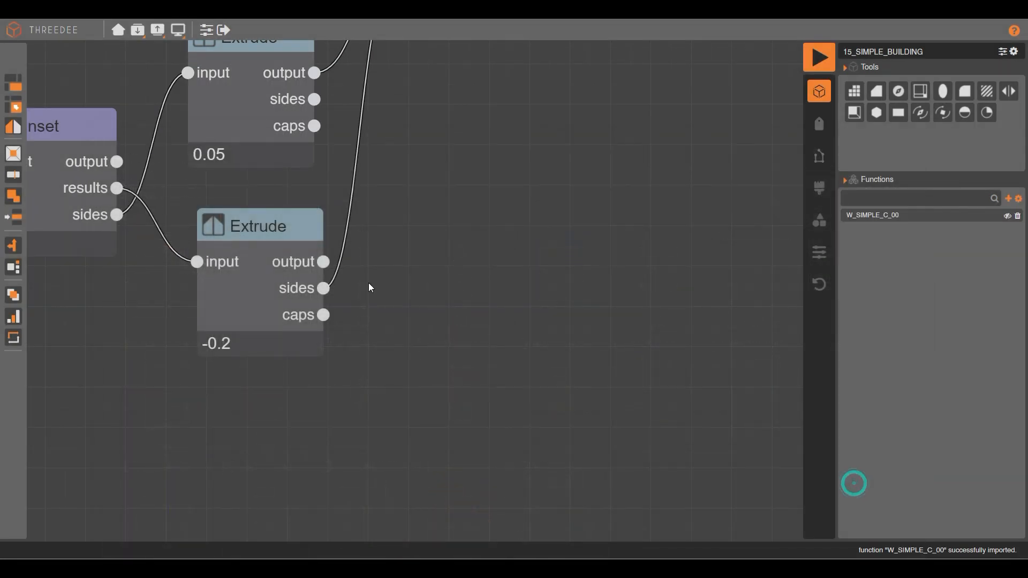
Step: Add a W_SIMPLE_C_00 function node on the caps of the -0.2 Extrude
{"action": "left_click_drag", "start_coordinate": [403, 252], "coordinate": [447, 174]}
{"action": "mouse_move", "coordinate": [476, 183]}
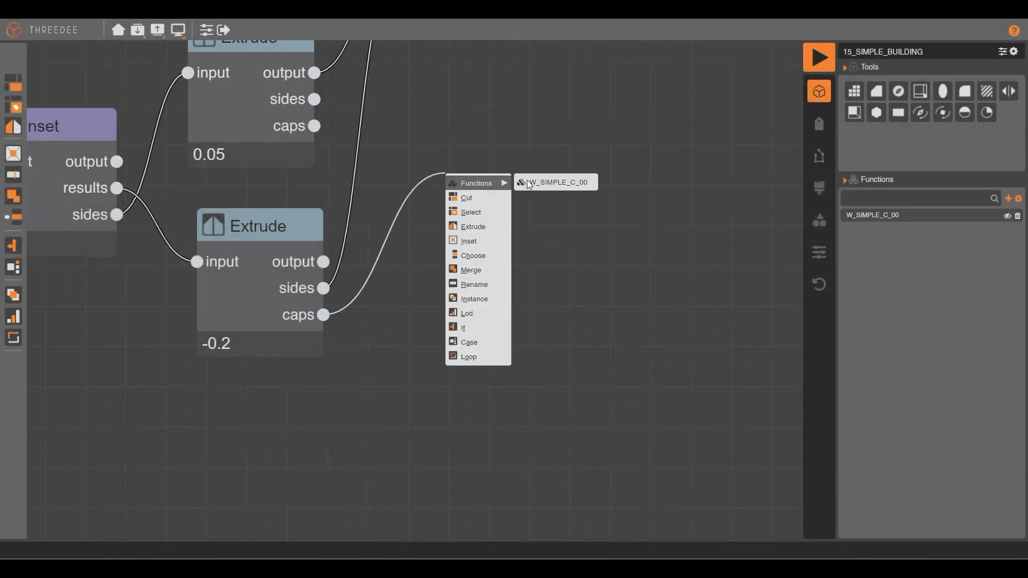
{"action": "left_click", "coordinate": [549, 183]}
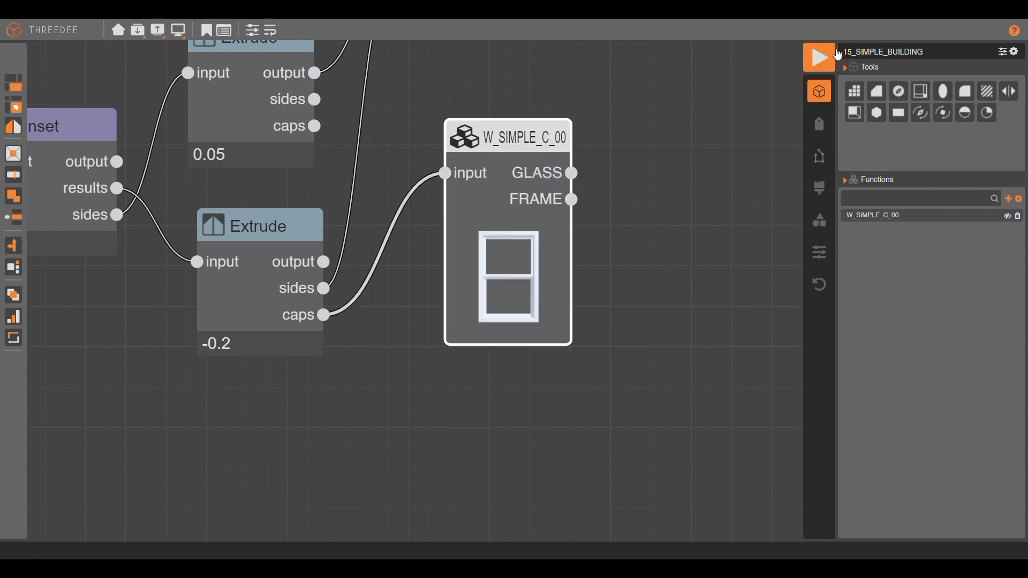
Step: Render the building and examine the windows on several facades, plus a door-sized face above a corner balcony
{"action": "left_click", "coordinate": [827, 57]}
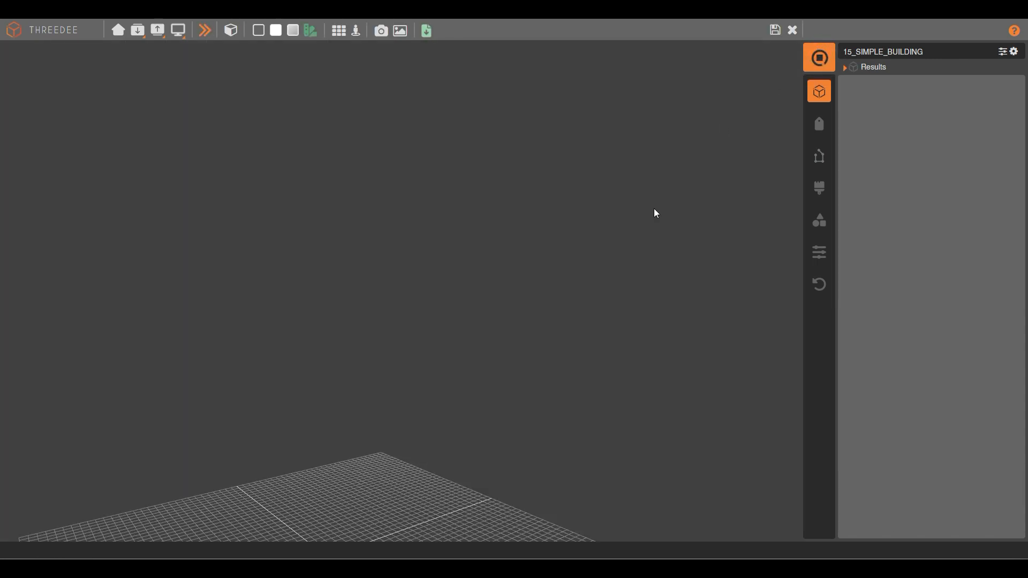
{"action": "scroll", "coordinate": [498, 284], "scroll_direction": "up", "scroll_amount": 5}
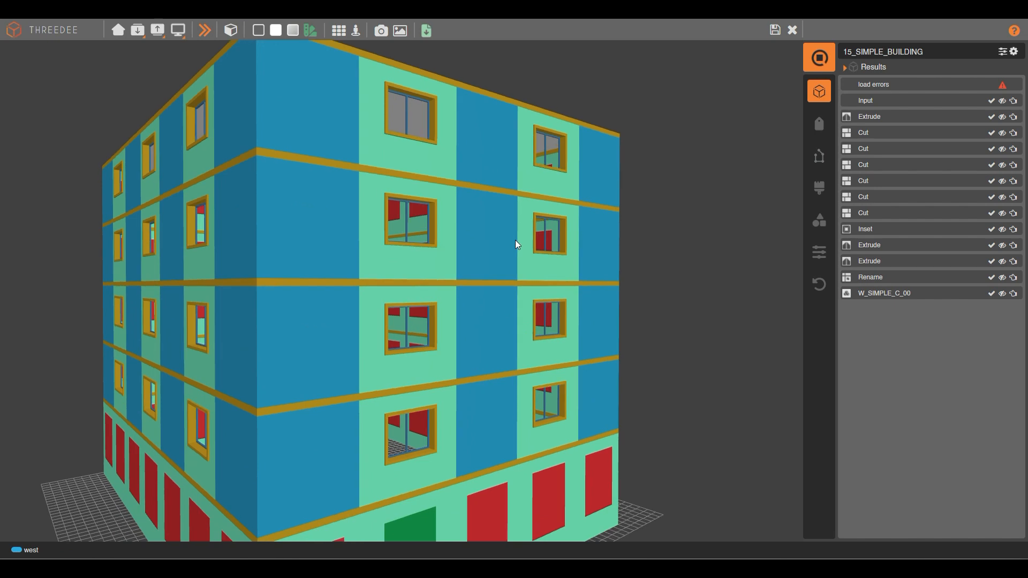
{"action": "scroll", "coordinate": [467, 323], "scroll_direction": "down", "scroll_amount": 5}
{"action": "left_click_drag", "start_coordinate": [468, 323], "coordinate": [448, 304]}
{"action": "scroll", "coordinate": [447, 304], "scroll_direction": "up", "scroll_amount": 8}
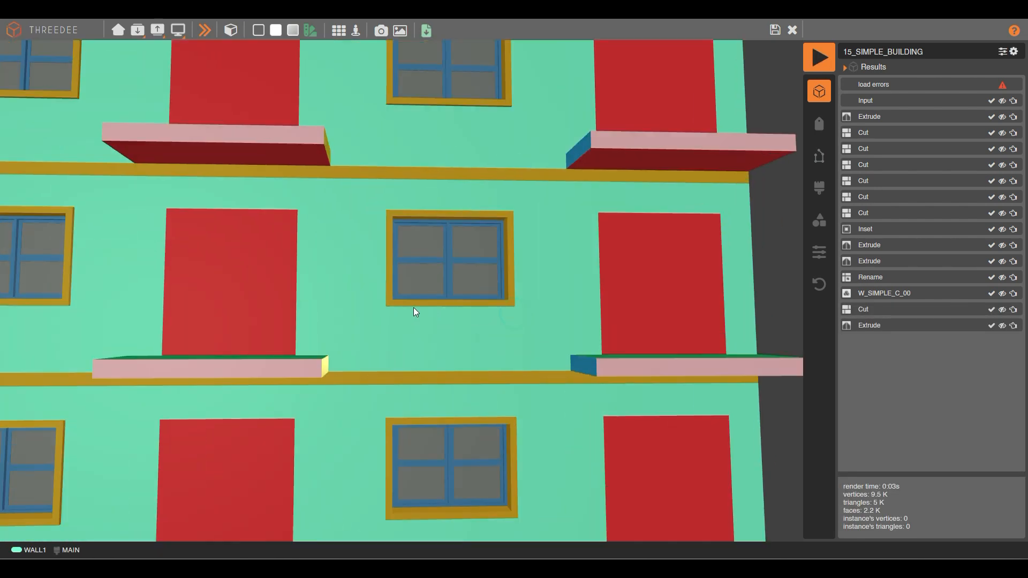
{"action": "scroll", "coordinate": [467, 297], "scroll_direction": "down", "scroll_amount": 8}
{"action": "left_click_drag", "start_coordinate": [253, 198], "coordinate": [393, 247]}
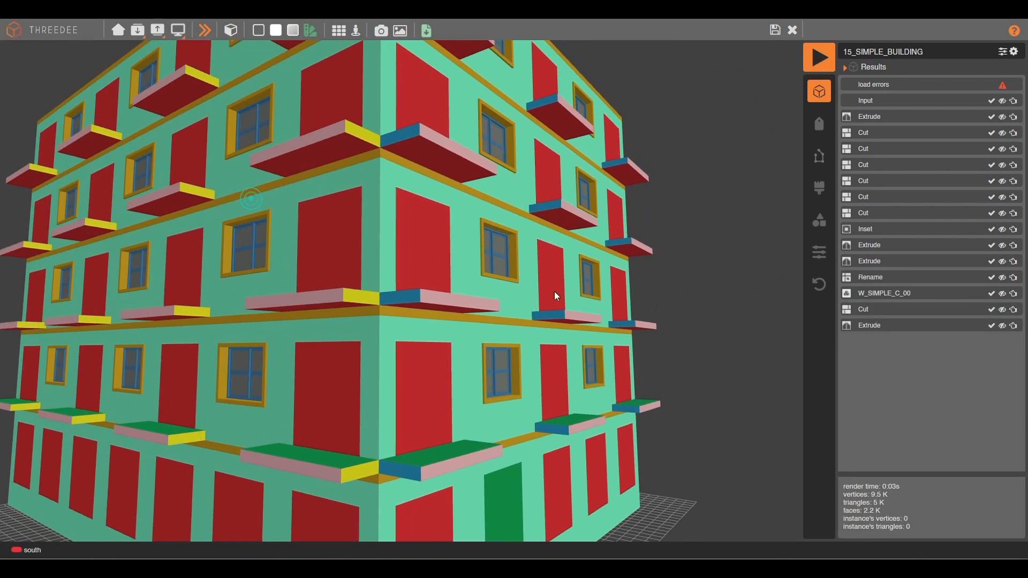
{"action": "scroll", "coordinate": [576, 294], "scroll_direction": "up", "scroll_amount": 8}
{"action": "left_click_drag", "start_coordinate": [576, 294], "coordinate": [551, 277]}
{"action": "left_click", "coordinate": [319, 256]}
{"action": "left_click_drag", "start_coordinate": [429, 278], "coordinate": [438, 310]}
{"action": "right_click_drag", "start_coordinate": [436, 306], "coordinate": [508, 261]}
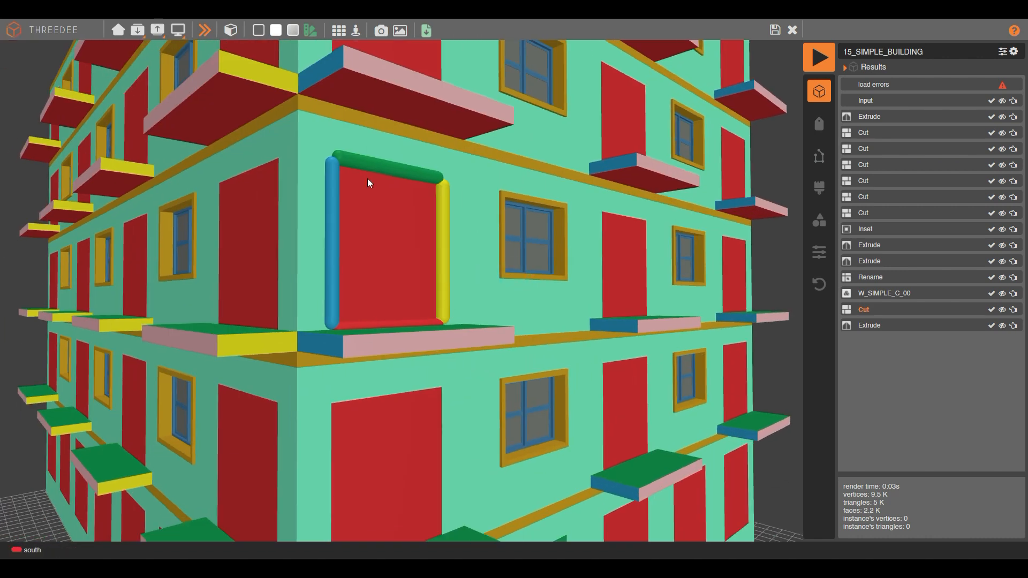
Step: Spread out the window function, Extrude and TRIM Rename nodes, and move the ACCENT Extrude farther down to free space in the graph
{"action": "left_click", "coordinate": [774, 30]}
{"action": "left_click_drag", "start_coordinate": [418, 195], "coordinate": [540, 199]}
{"action": "scroll", "coordinate": [538, 195], "scroll_direction": "down", "scroll_amount": 3}
{"action": "left_click", "coordinate": [362, 201]}
{"action": "scroll", "coordinate": [383, 214], "scroll_direction": "down", "scroll_amount": 3}
{"action": "left_click_drag", "start_coordinate": [418, 177], "coordinate": [439, 243]}
{"action": "left_click_drag", "start_coordinate": [453, 295], "coordinate": [581, 355]}
{"action": "left_click_drag", "start_coordinate": [402, 280], "coordinate": [470, 266]}
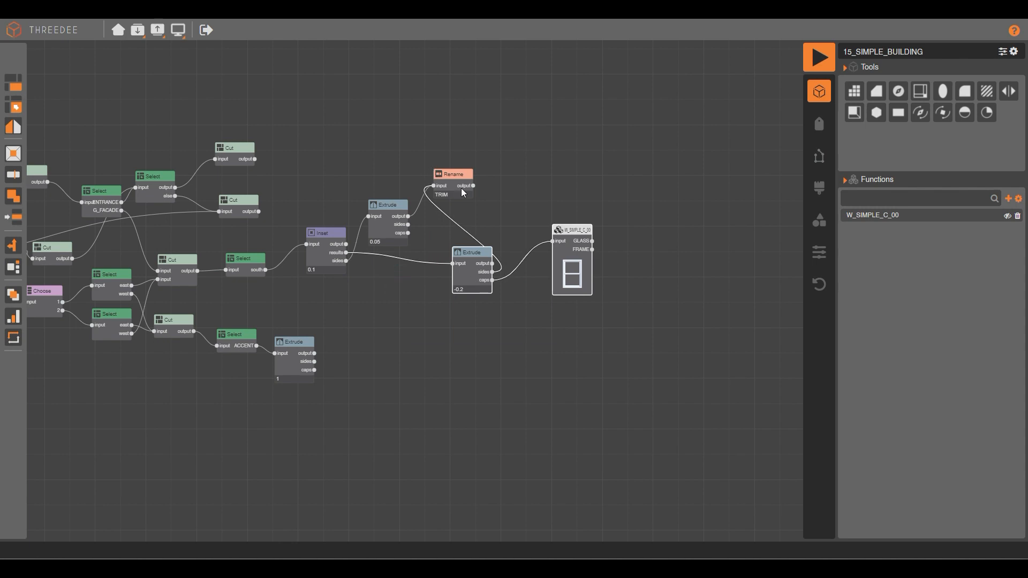
{"action": "left_click_drag", "start_coordinate": [459, 188], "coordinate": [570, 181]}
{"action": "left_click_drag", "start_coordinate": [393, 224], "coordinate": [418, 209]}
{"action": "scroll", "coordinate": [417, 248], "scroll_direction": "up", "scroll_amount": 3}
{"action": "left_click_drag", "start_coordinate": [225, 411], "coordinate": [196, 519]}
Step: Try to duplicate the Inset and its two connected Extrude nodes
{"action": "left_click_drag", "start_coordinate": [507, 341], "coordinate": [298, 136]}
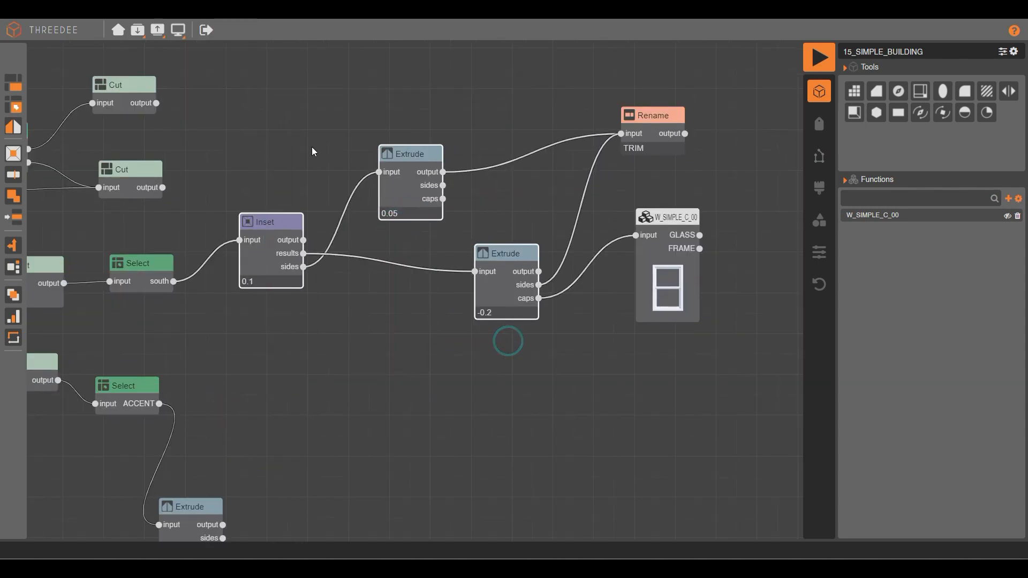
{"action": "left_click", "coordinate": [560, 410]}
{"action": "key", "text": "ctrl+v"}
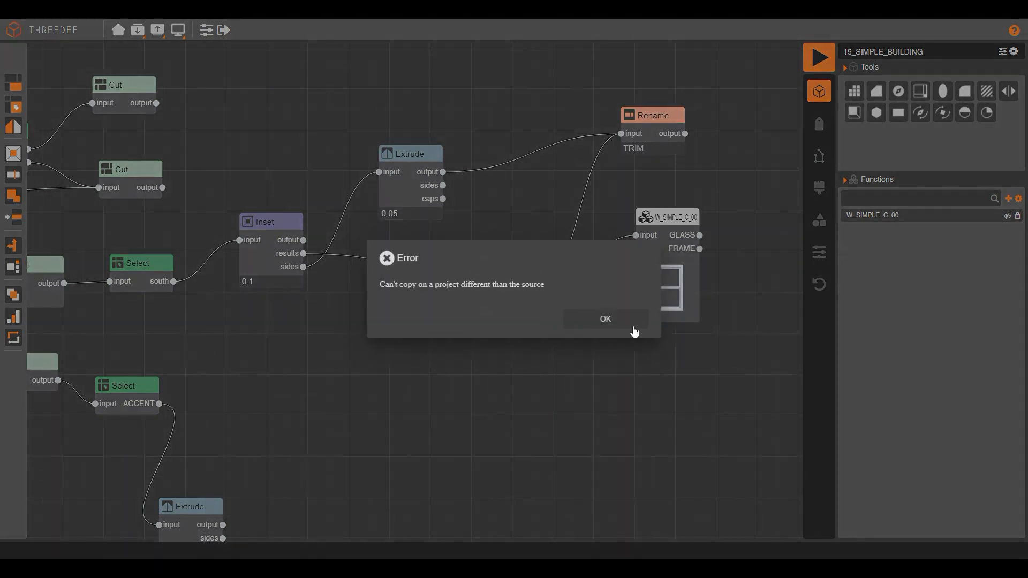
{"action": "left_click", "coordinate": [633, 318]}
Step: Copy and paste the Inset with its 0.05 and -0.2 Extrudes, placing the copies below the originals
{"action": "left_click_drag", "start_coordinate": [510, 370], "coordinate": [269, 95]}
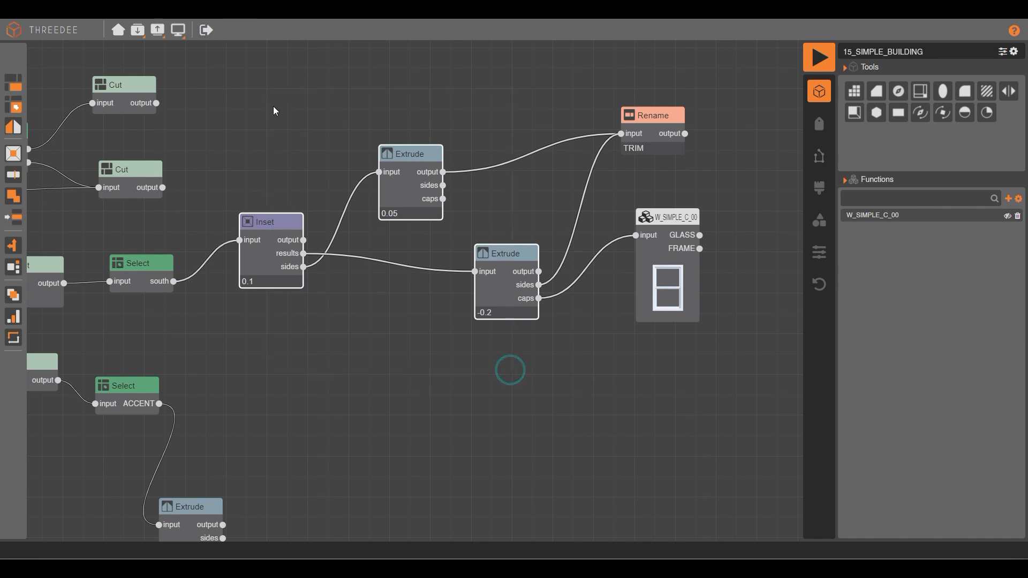
{"action": "left_click", "coordinate": [288, 113]}
{"action": "key", "text": "ctrl+v"}
{"action": "left_click_drag", "start_coordinate": [287, 278], "coordinate": [366, 477]}
{"action": "scroll", "coordinate": [300, 365], "scroll_direction": "down", "scroll_amount": 3}
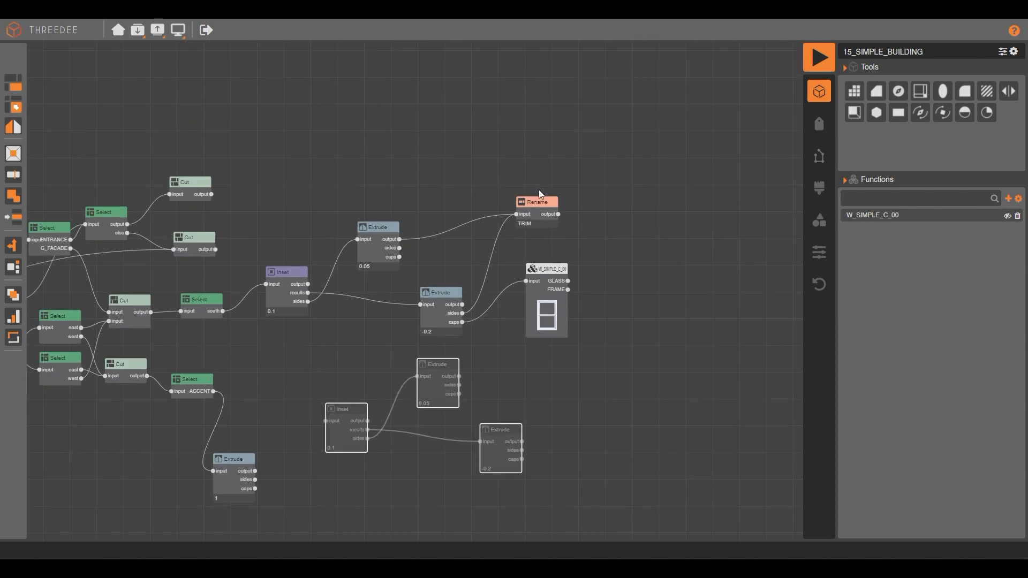
Step: Reopen the last render and locate the Cut node behind the selected balcony door face in the graph
{"action": "left_click", "coordinate": [178, 30]}
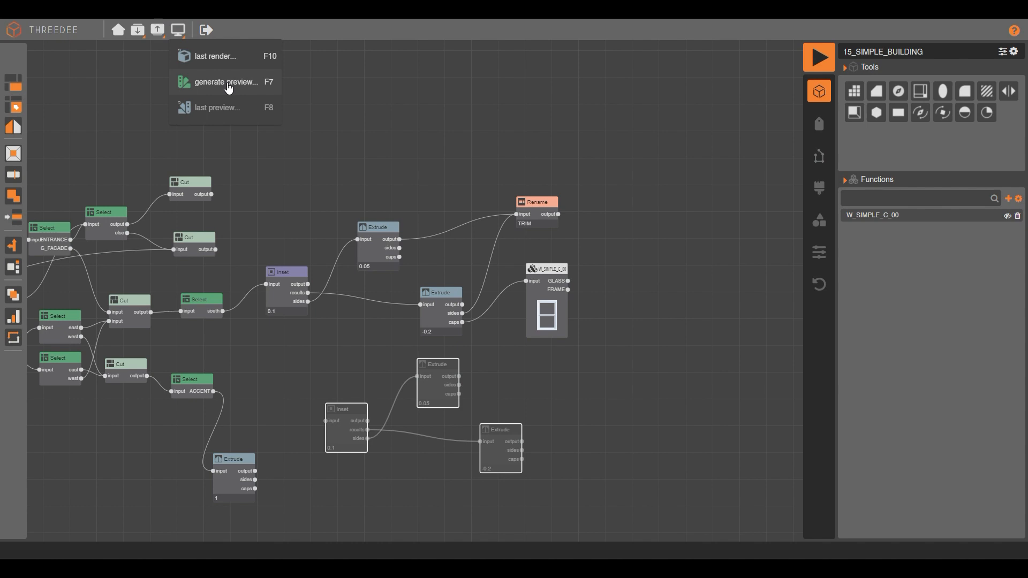
{"action": "left_click", "coordinate": [211, 60]}
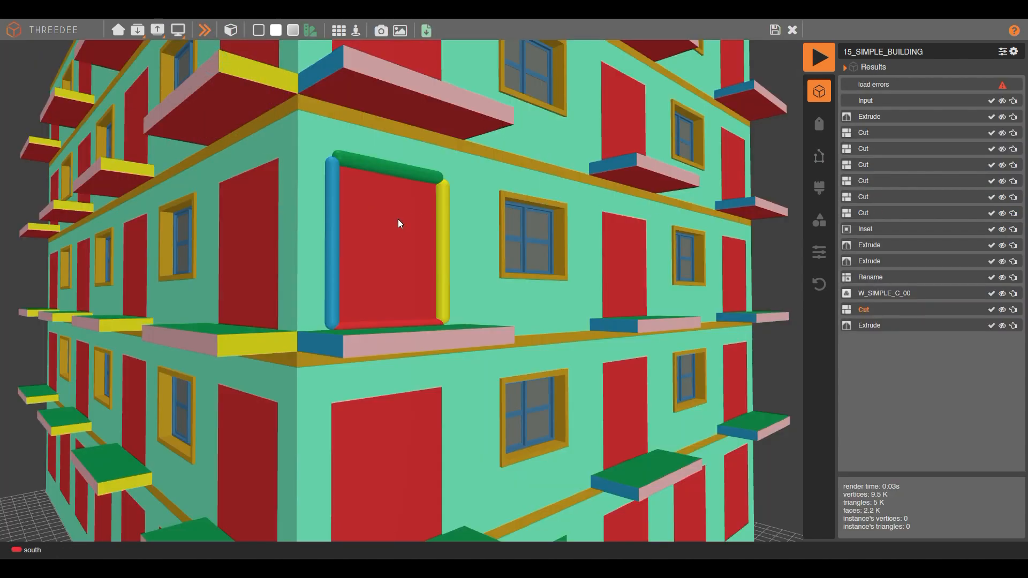
{"action": "left_click", "coordinate": [1013, 311]}
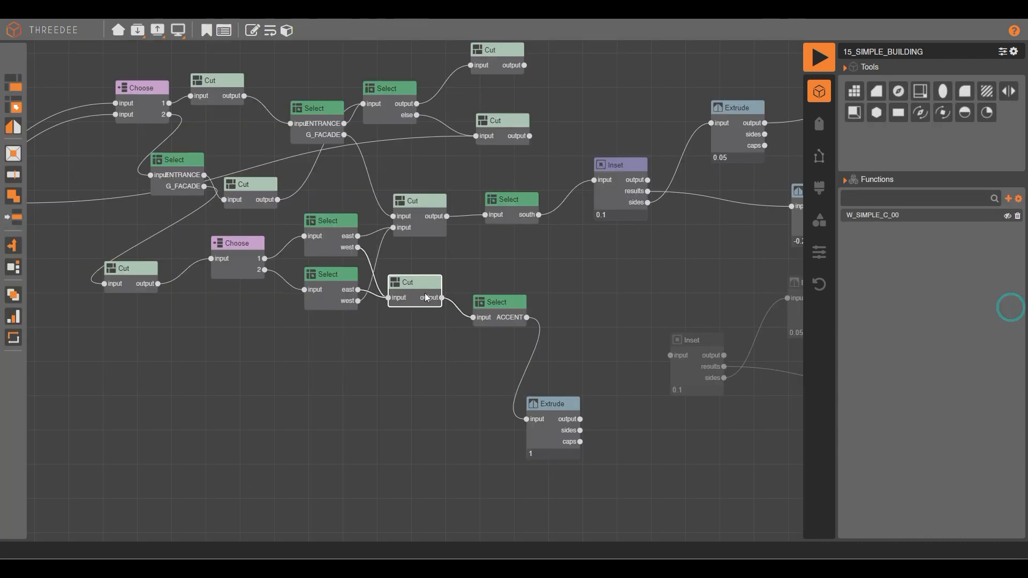
Step: Add a south label output to the ACCENT Select node and connect it to the copied Inset's input
{"action": "left_click", "coordinate": [494, 316]}
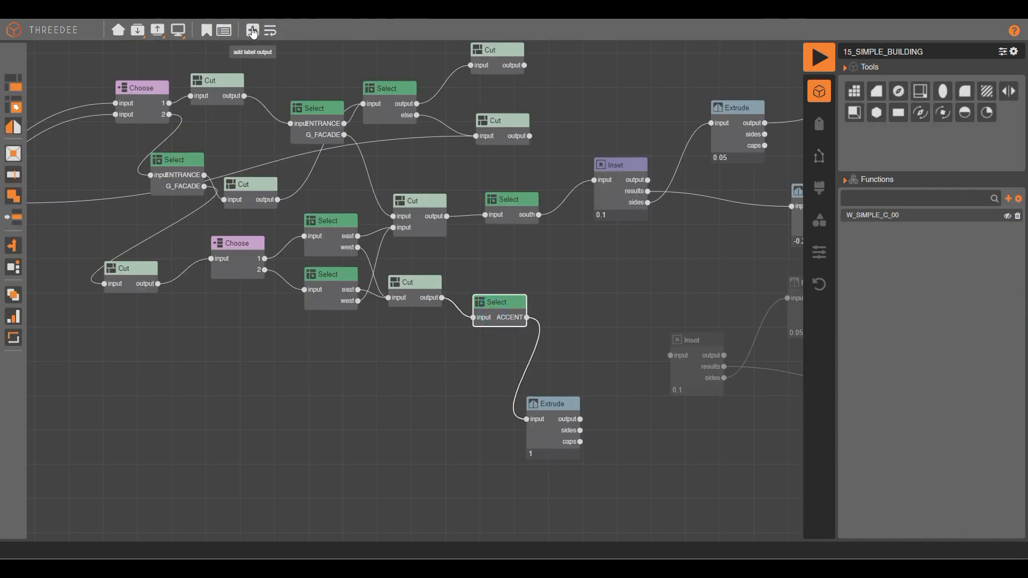
{"action": "left_click", "coordinate": [252, 31]}
{"action": "scroll", "coordinate": [530, 303], "scroll_direction": "down", "scroll_amount": 3}
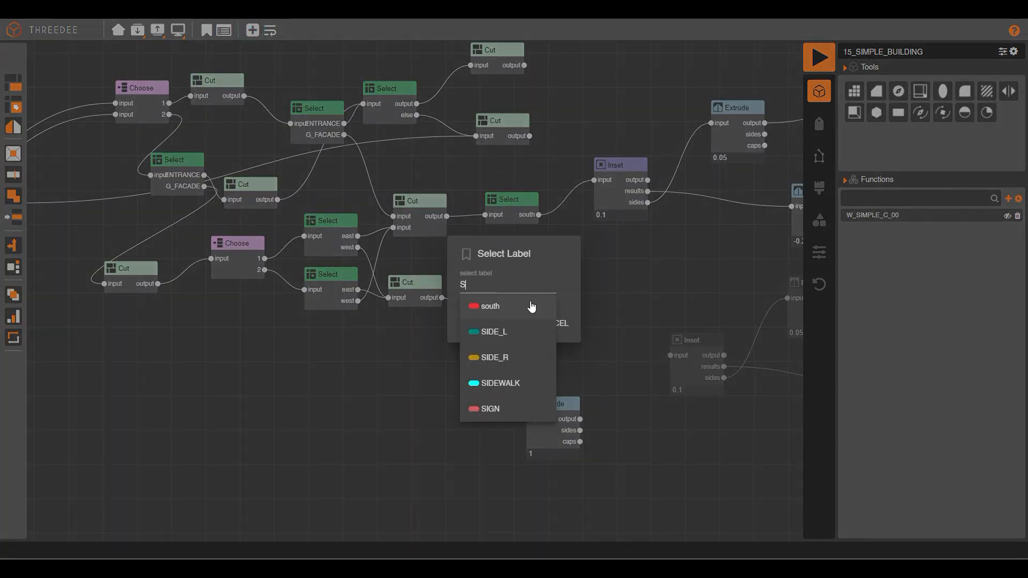
{"action": "left_click", "coordinate": [489, 310]}
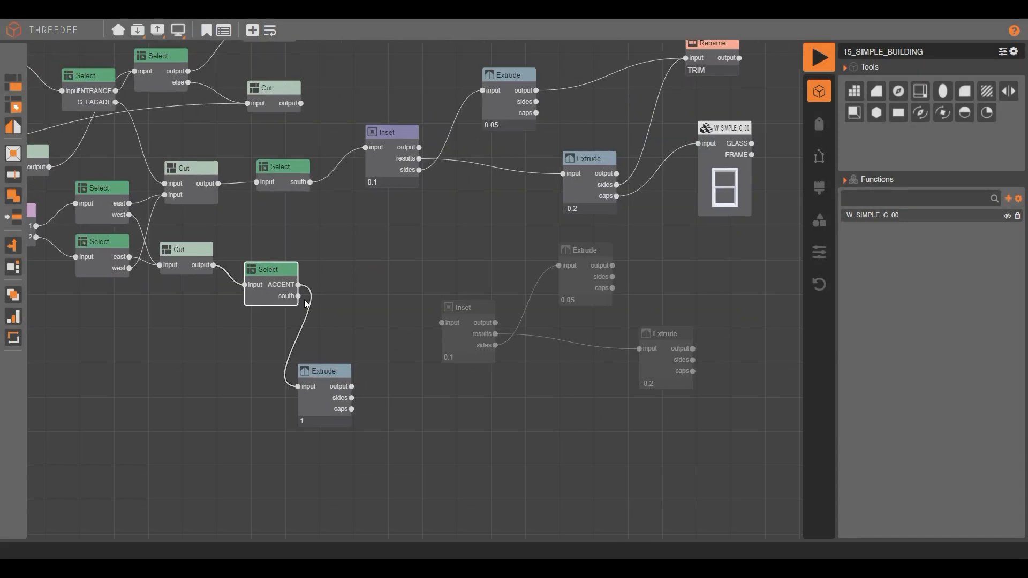
{"action": "left_click_drag", "start_coordinate": [298, 296], "coordinate": [395, 352]}
{"action": "left_click_drag", "start_coordinate": [348, 234], "coordinate": [307, 233]}
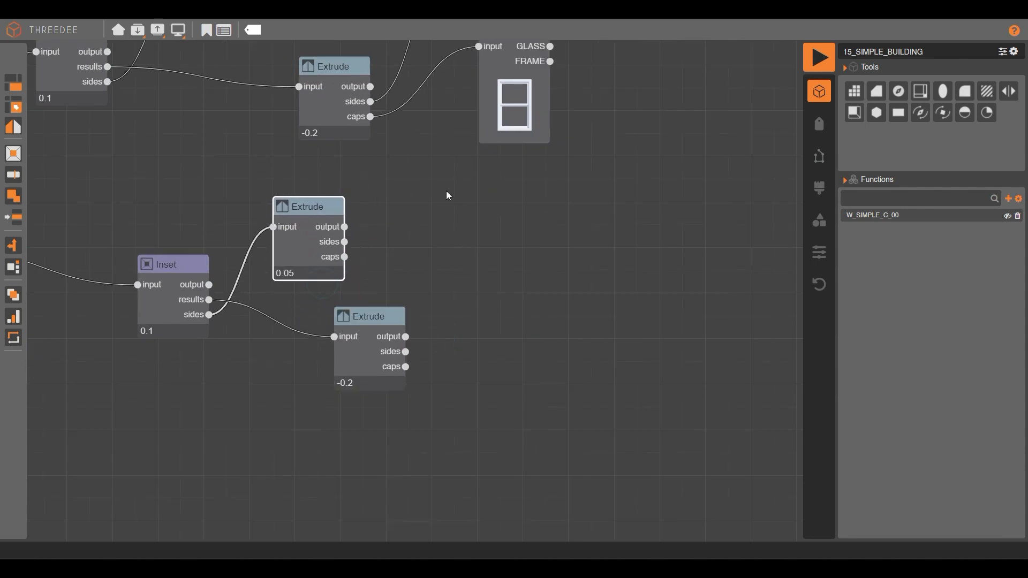
Step: Add a Rename node on the copied Inset's output that renames all faces to TRIM
{"action": "left_click_drag", "start_coordinate": [449, 196], "coordinate": [339, 394]}
{"action": "scroll", "coordinate": [342, 330], "scroll_direction": "down", "scroll_amount": 3}
{"action": "scroll", "coordinate": [310, 335], "scroll_direction": "up", "scroll_amount": 2}
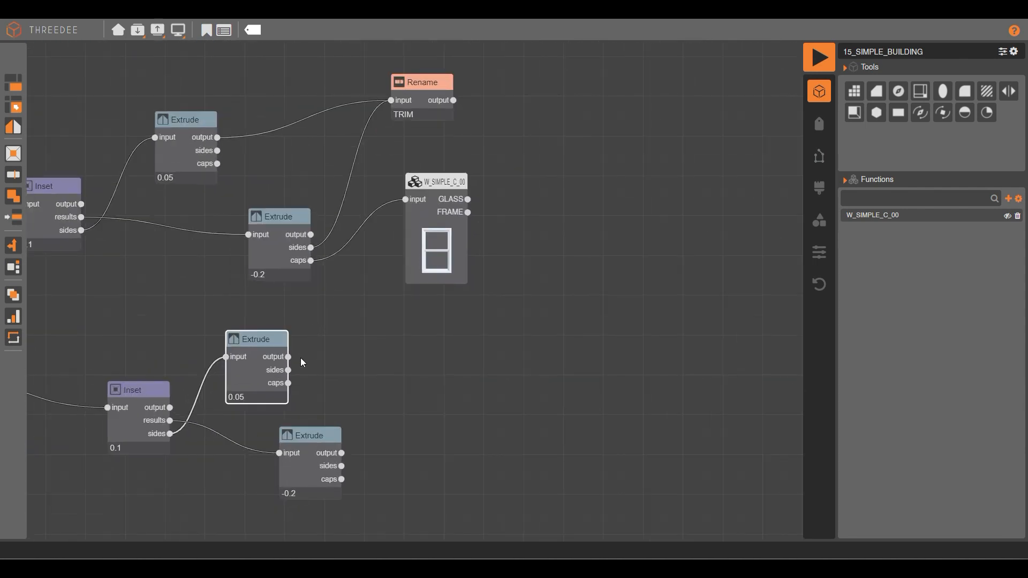
{"action": "left_click_drag", "start_coordinate": [168, 407], "coordinate": [365, 320]}
{"action": "left_click", "coordinate": [402, 431]}
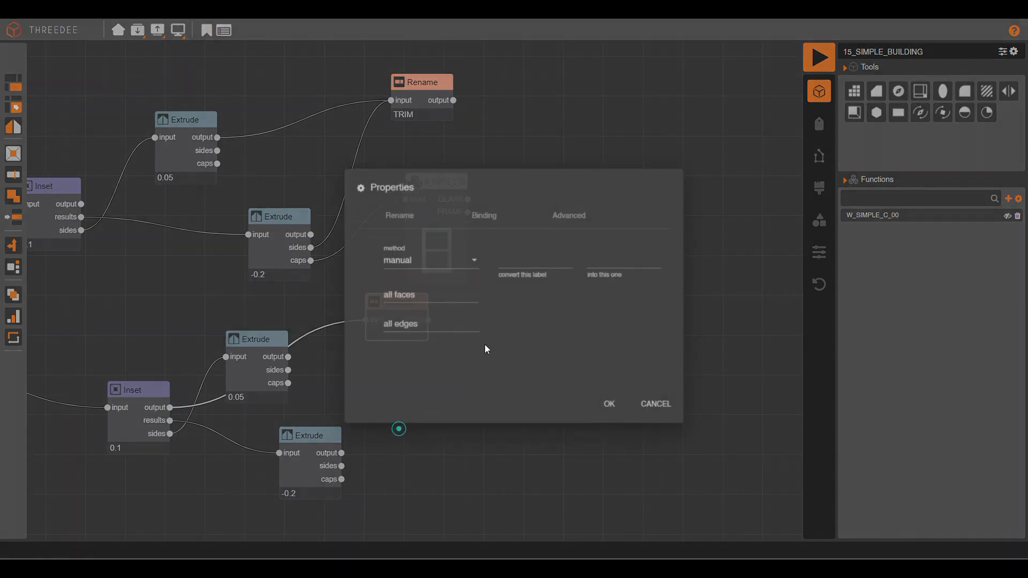
{"action": "left_click", "coordinate": [434, 288]}
{"action": "type", "text": "T"}
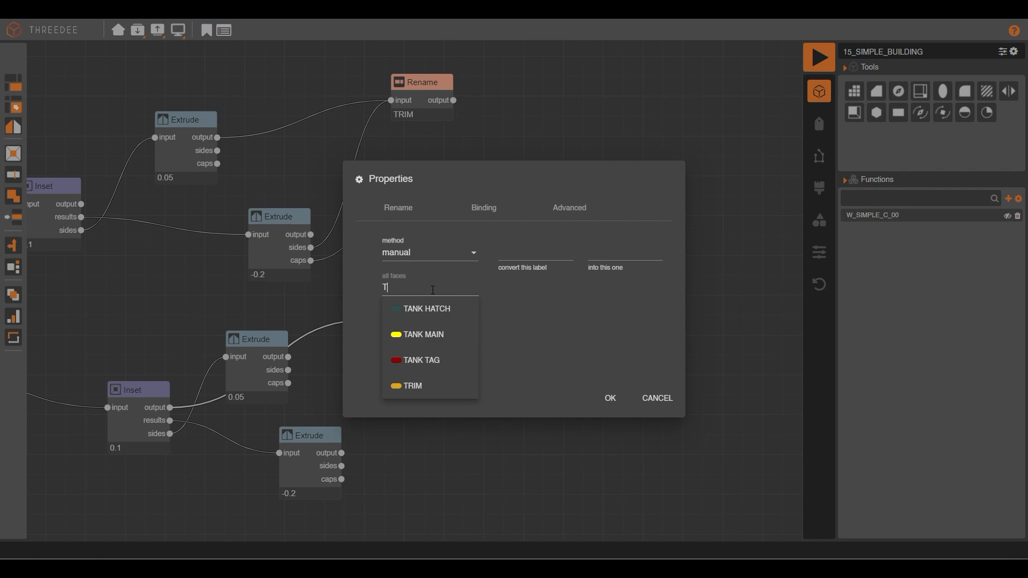
{"action": "left_click", "coordinate": [437, 384]}
{"action": "left_click", "coordinate": [610, 398]}
Step: Rewire the new TRIM Rename so that only the copied 0.05 Extrude's output feeds its input
{"action": "left_click", "coordinate": [277, 378]}
{"action": "left_click_drag", "start_coordinate": [277, 378], "coordinate": [375, 324]}
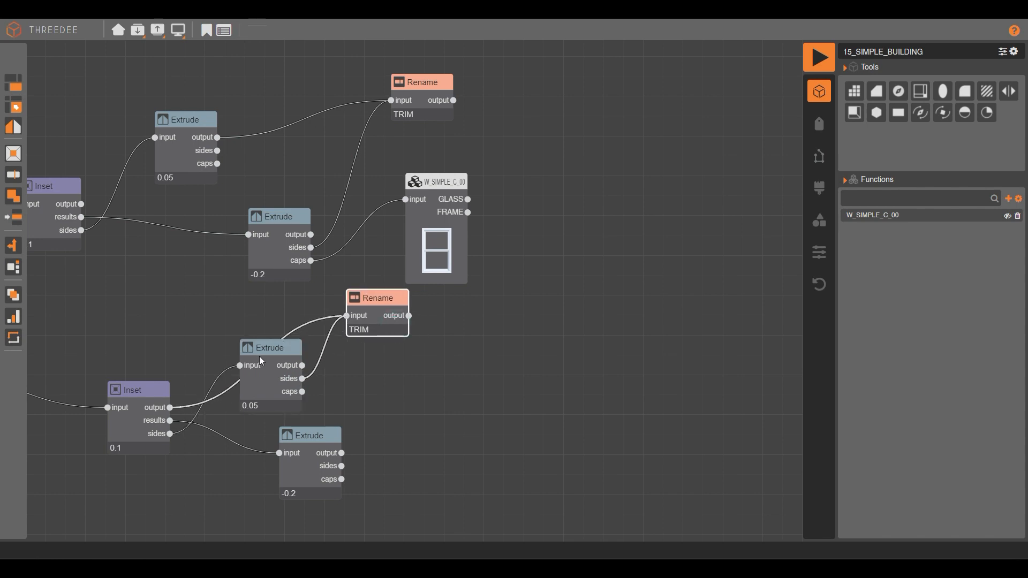
{"action": "left_click", "coordinate": [169, 408]}
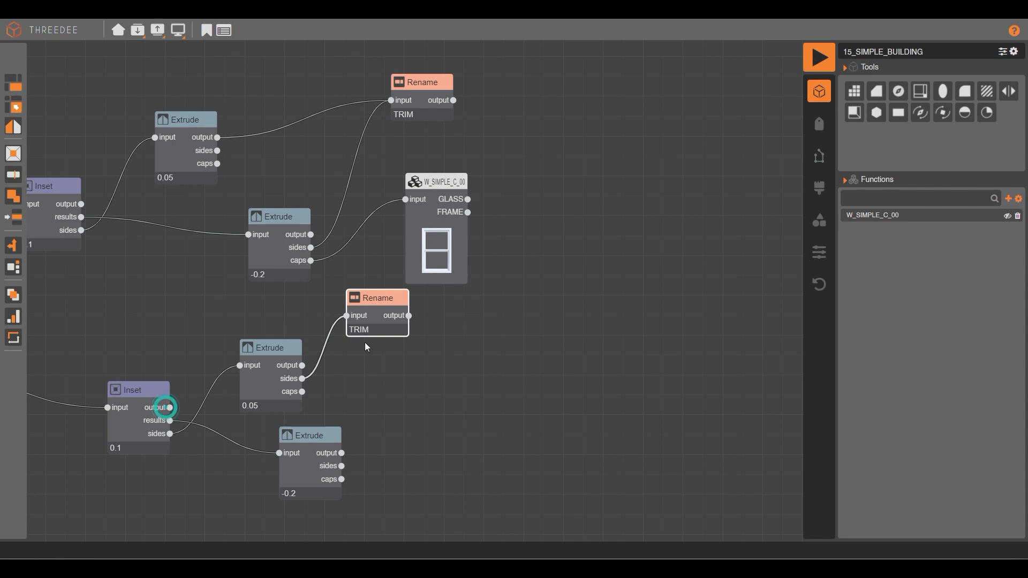
{"action": "left_click_drag", "start_coordinate": [372, 315], "coordinate": [455, 346]}
{"action": "left_click", "coordinate": [303, 379]}
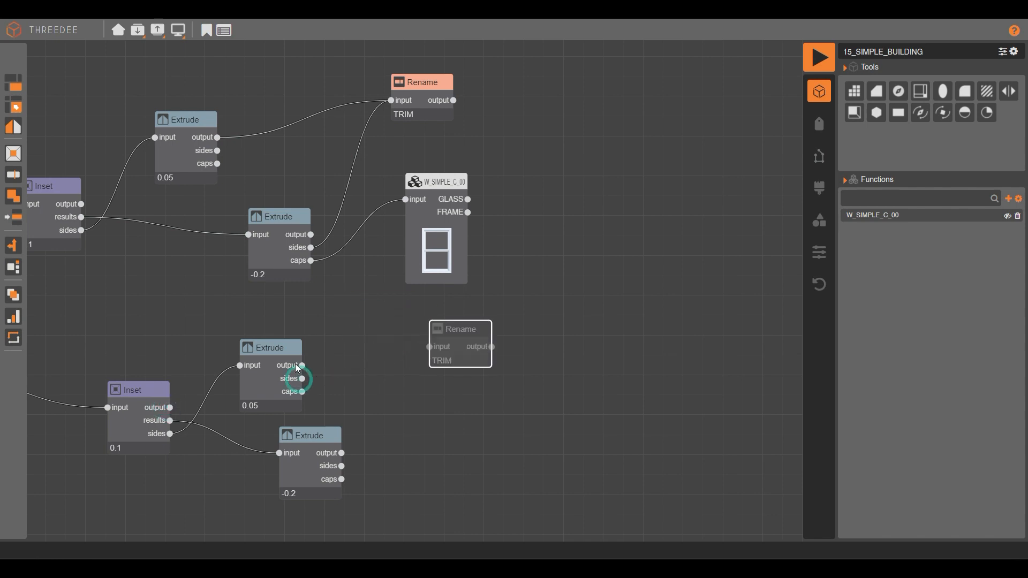
{"action": "left_click_drag", "start_coordinate": [300, 365], "coordinate": [429, 347]}
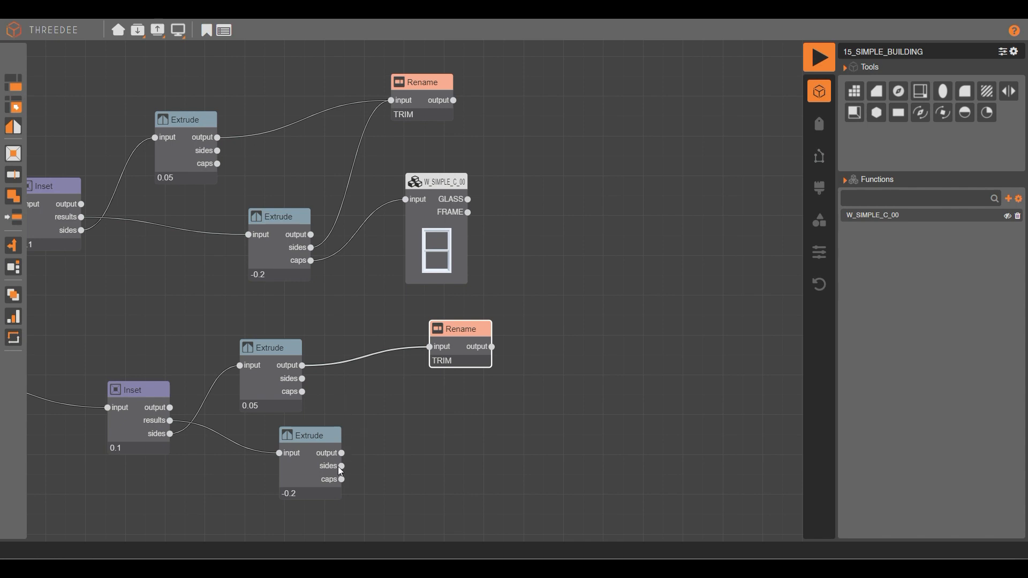
Step: Add a Select node for the south label on the sides of the copied -0.2 Extrude
{"action": "mouse_move", "coordinate": [403, 400]}
{"action": "left_mouse_down"}
{"action": "mouse_move", "coordinate": [429, 346]}
{"action": "mouse_move", "coordinate": [399, 382]}
{"action": "left_mouse_up"}
{"action": "left_click", "coordinate": [347, 382]}
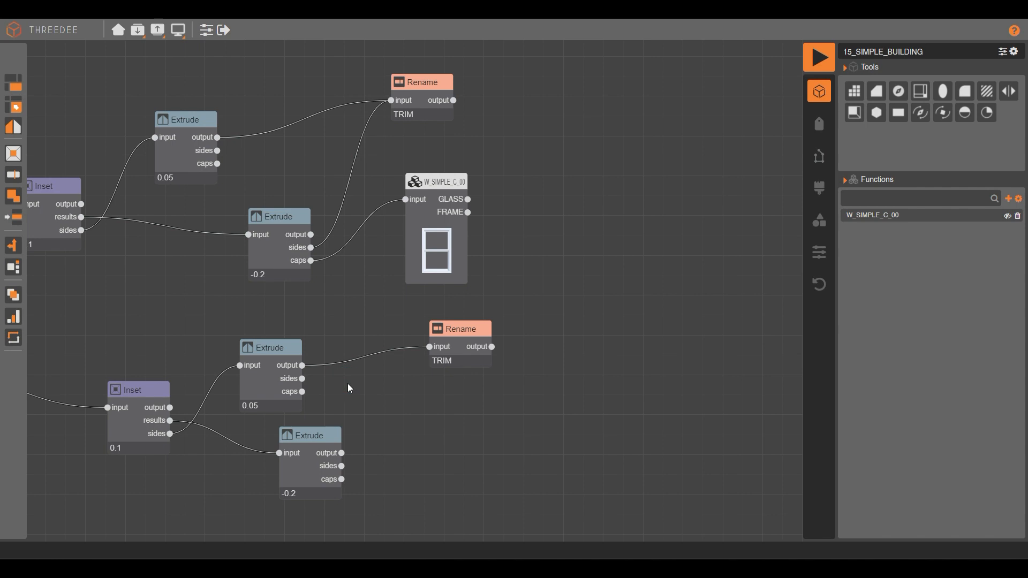
{"action": "left_click_drag", "start_coordinate": [321, 453], "coordinate": [348, 423]}
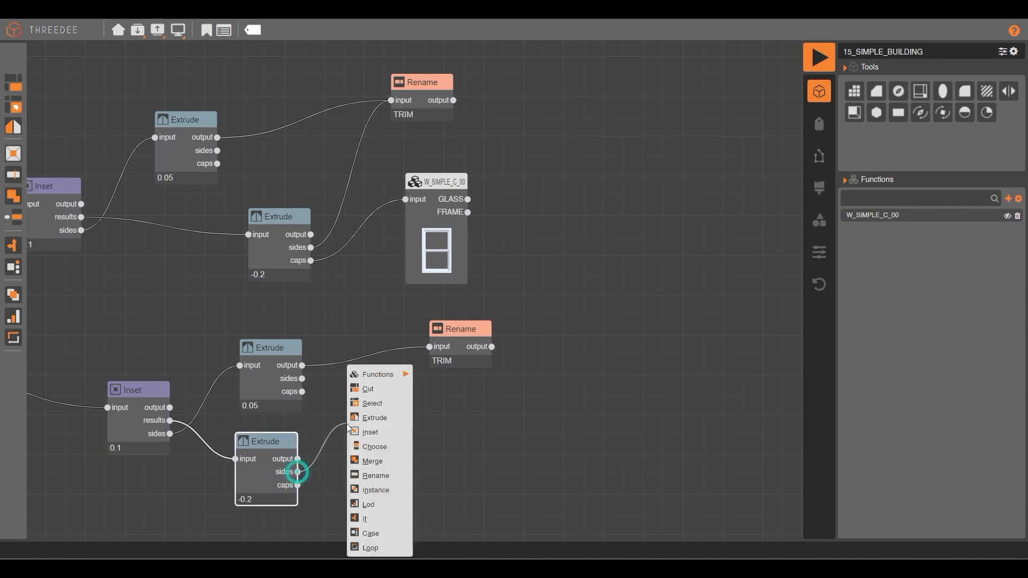
{"action": "left_click", "coordinate": [377, 404]}
{"action": "left_click", "coordinate": [509, 253]}
{"action": "left_click", "coordinate": [525, 349]}
{"action": "left_click", "coordinate": [613, 398]}
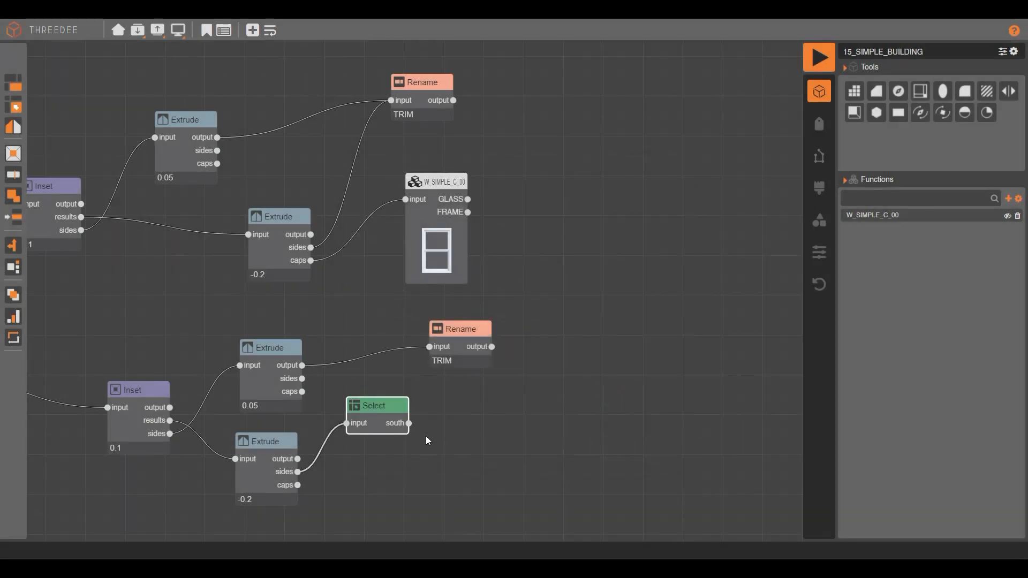
Step: Add a Rename node on the new Select's south output that renames all faces to FLOOR
{"action": "left_click_drag", "start_coordinate": [441, 453], "coordinate": [441, 454]}
{"action": "left_click", "coordinate": [481, 464]}
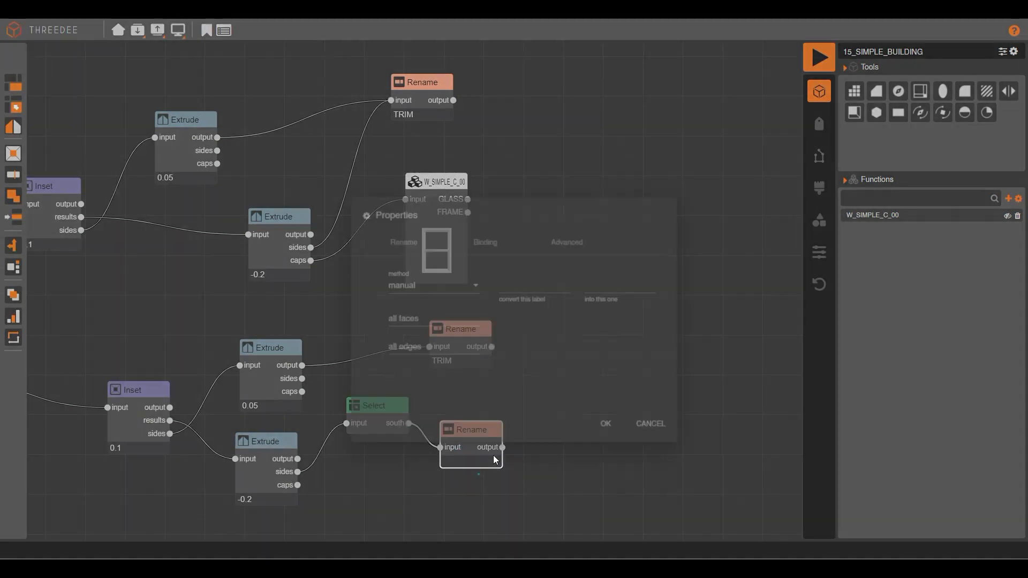
{"action": "left_click", "coordinate": [418, 288]}
{"action": "type", "text": "F"}
{"action": "left_click", "coordinate": [431, 384]}
{"action": "left_click", "coordinate": [611, 397]}
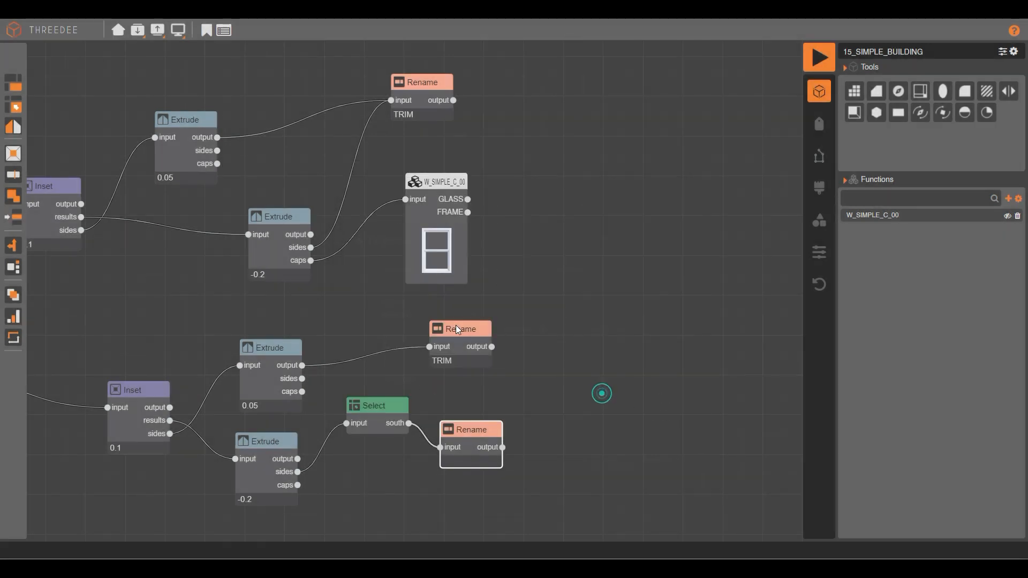
Step: Add an else output to the Select after the copied -0.2 Extrude and connect it to the lower TRIM Rename's input
{"action": "left_click_drag", "start_coordinate": [448, 339], "coordinate": [489, 318]}
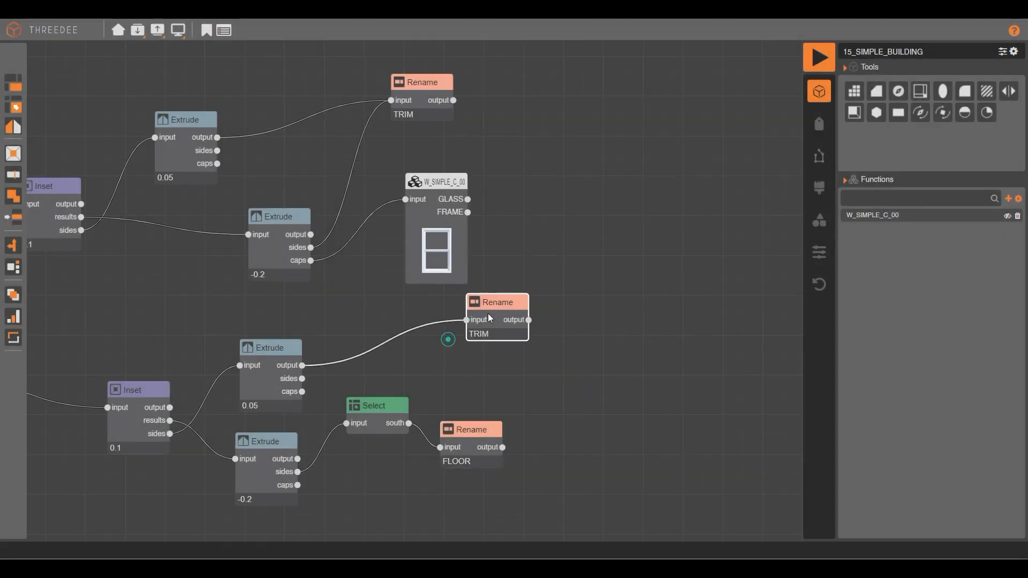
{"action": "left_click", "coordinate": [384, 420]}
{"action": "left_click", "coordinate": [270, 30]}
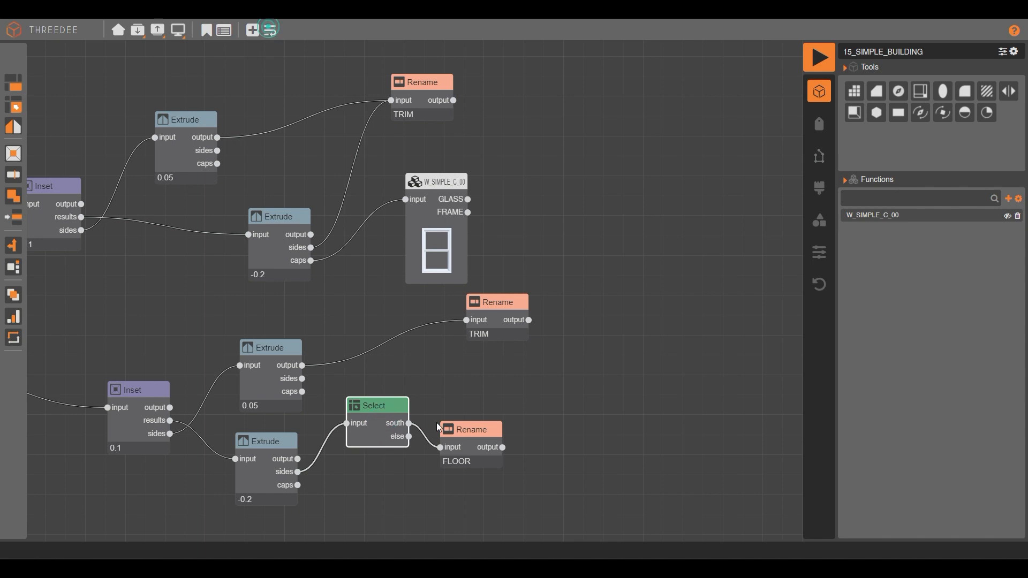
{"action": "left_click_drag", "start_coordinate": [450, 370], "coordinate": [467, 321]}
Step: Generate the building and examine the trim and floor faces around the balcony doors, then return to the graph
{"action": "left_click", "coordinate": [819, 56]}
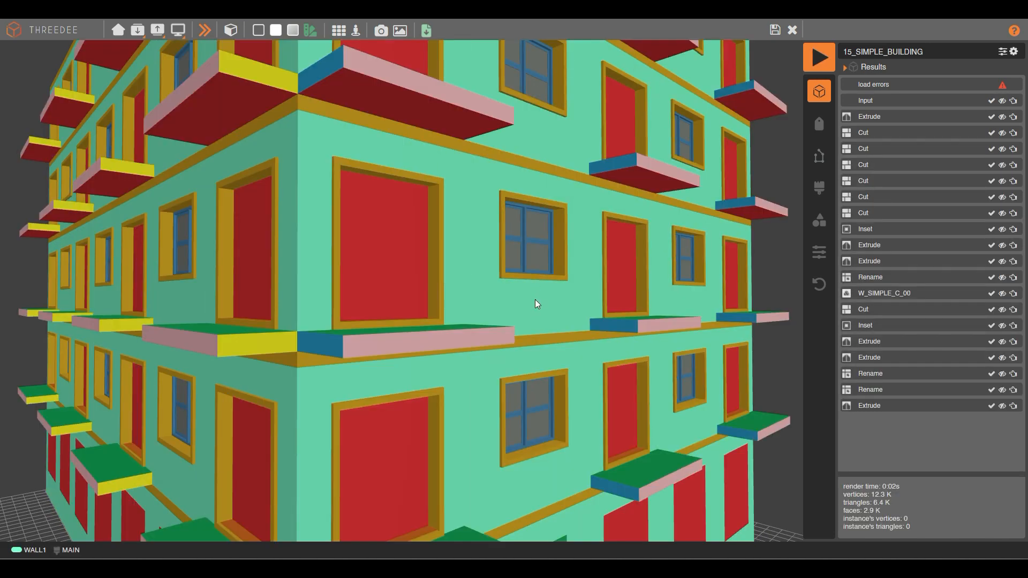
{"action": "scroll", "coordinate": [536, 303], "scroll_direction": "up", "scroll_amount": 10}
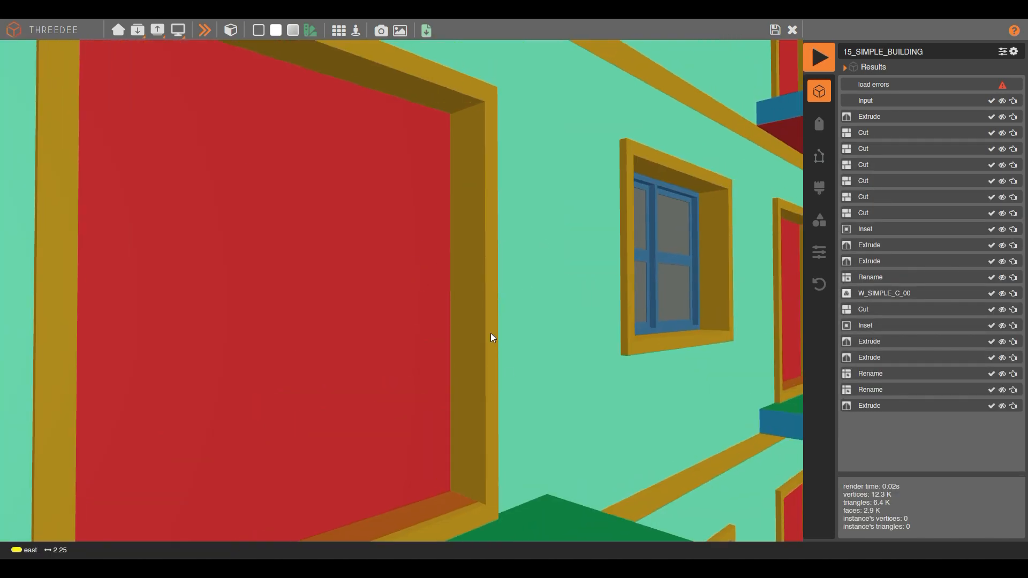
{"action": "scroll", "coordinate": [493, 338], "scroll_direction": "down", "scroll_amount": 5}
{"action": "scroll", "coordinate": [417, 385], "scroll_direction": "up", "scroll_amount": 3}
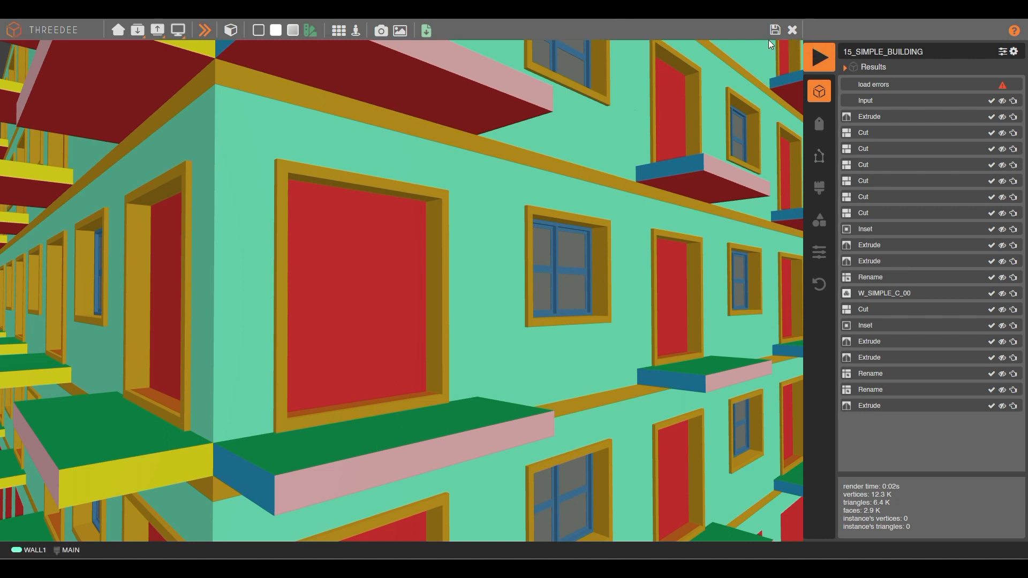
{"action": "left_click", "coordinate": [793, 30]}
Step: Branch a Cut node from the ACCENT Select's south output and draw a horizontal cut at height 8 across a 10 by 10 compass drawing
{"action": "scroll", "coordinate": [709, 194], "scroll_direction": "down", "scroll_amount": 3}
{"action": "scroll", "coordinate": [208, 429], "scroll_direction": "up", "scroll_amount": 5}
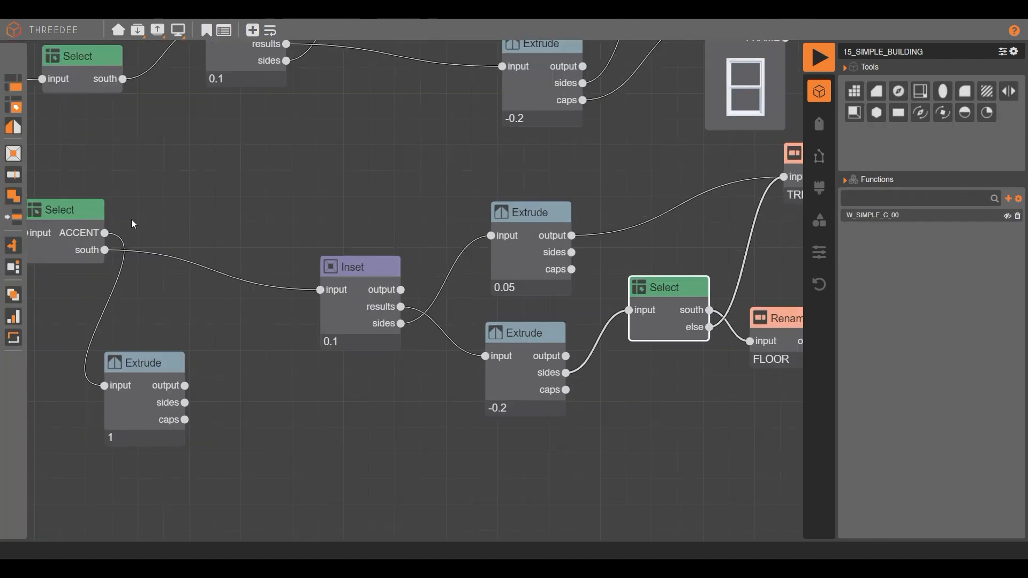
{"action": "left_click_drag", "start_coordinate": [105, 250], "coordinate": [251, 198]}
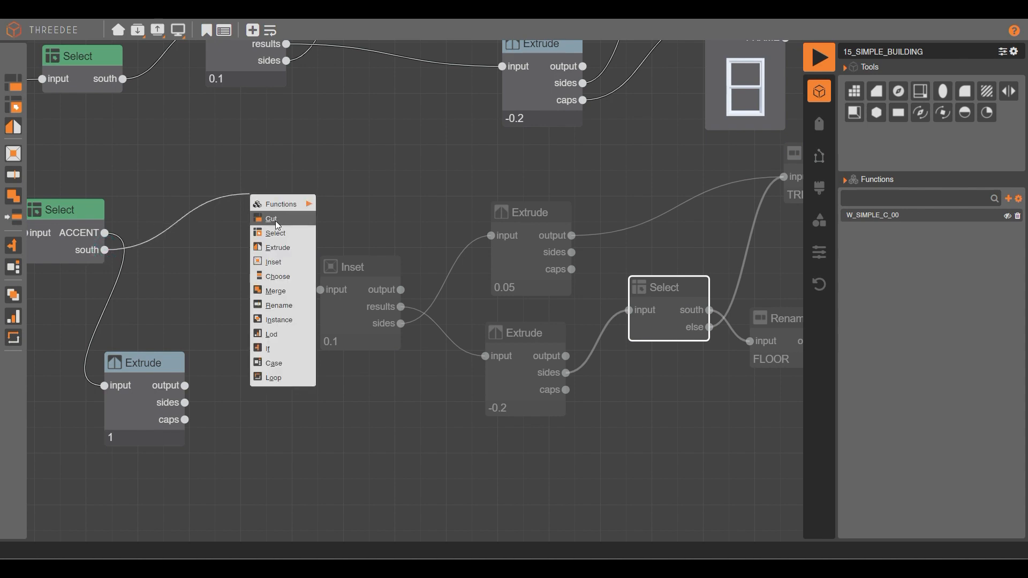
{"action": "left_click", "coordinate": [275, 219]}
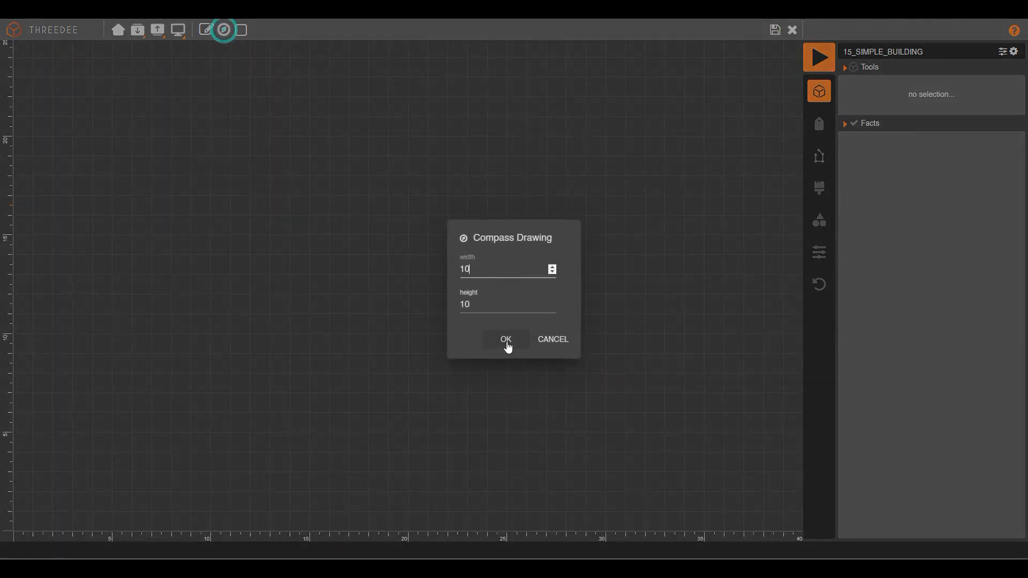
{"action": "left_click", "coordinate": [506, 346]}
{"action": "left_click_drag", "start_coordinate": [177, 168], "coordinate": [604, 168]}
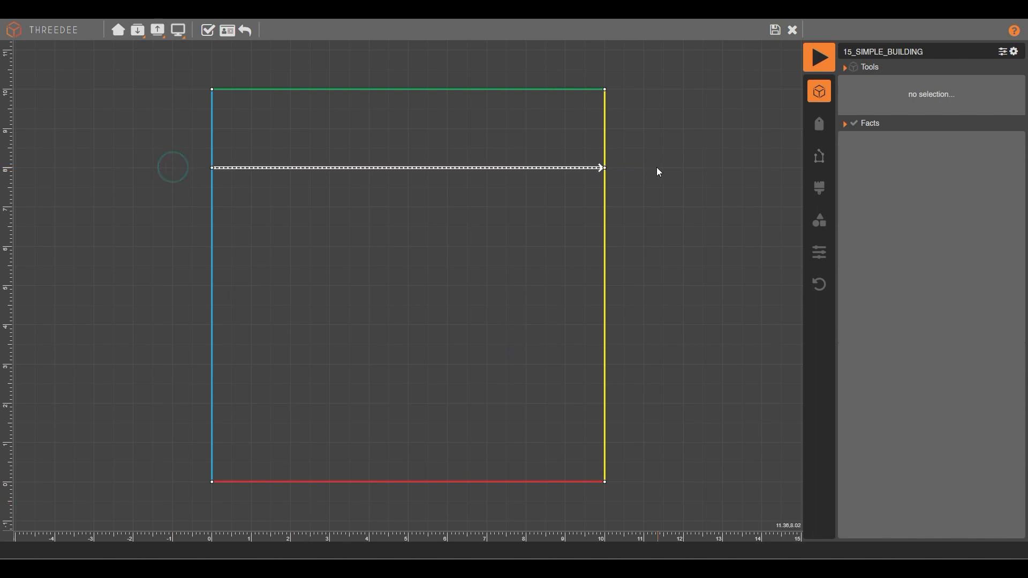
Step: Constrain the horizontal cut parallel to the north edge at an exact distance of 0.1 and save the drawing
{"action": "left_click", "coordinate": [514, 90], "text": "shift"}
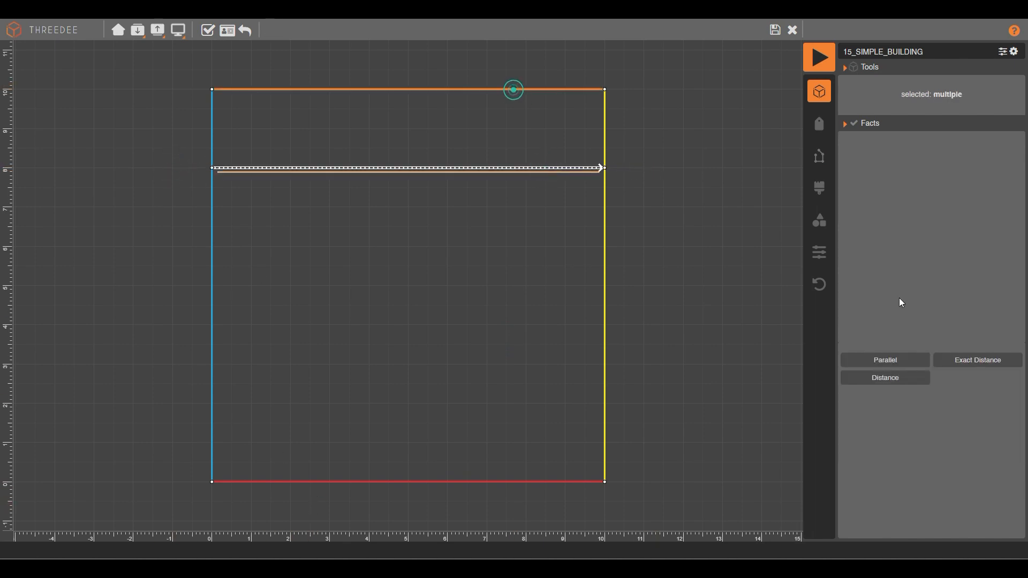
{"action": "left_click", "coordinate": [885, 361]}
{"action": "left_click", "coordinate": [886, 360]}
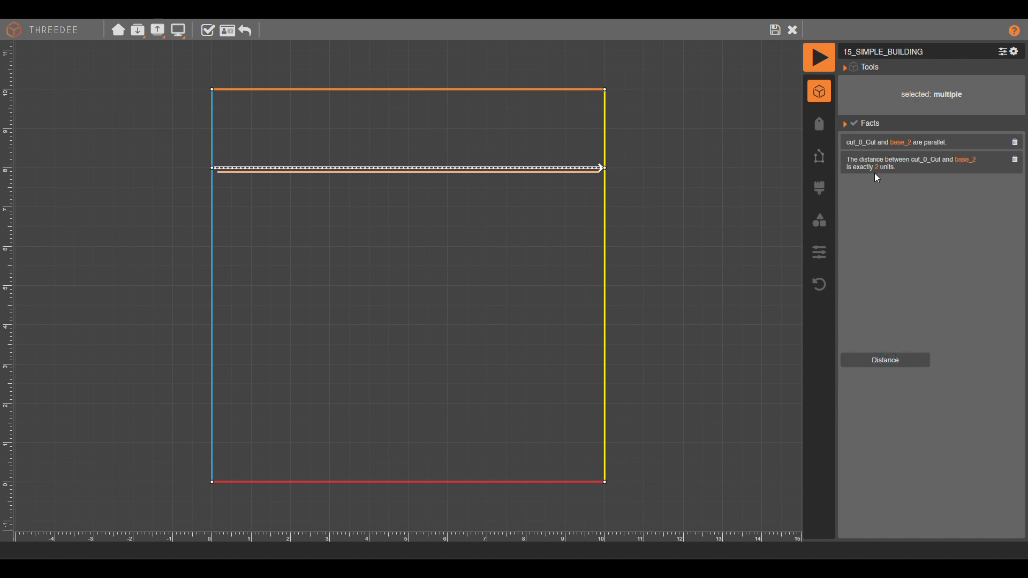
{"action": "left_click", "coordinate": [877, 169]}
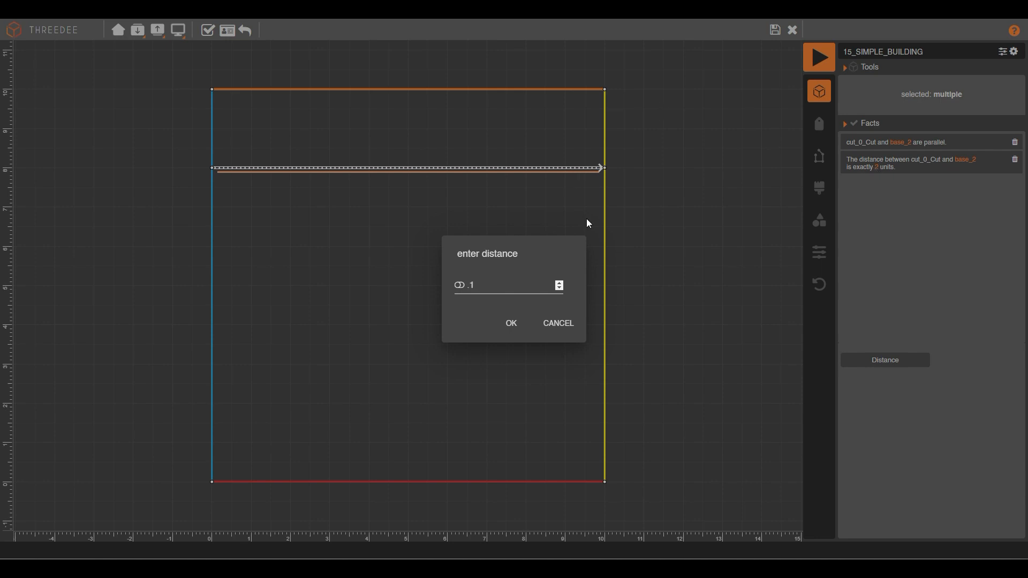
{"action": "type", "text": ".1"}
{"action": "left_click", "coordinate": [509, 326]}
{"action": "left_click", "coordinate": [774, 30]}
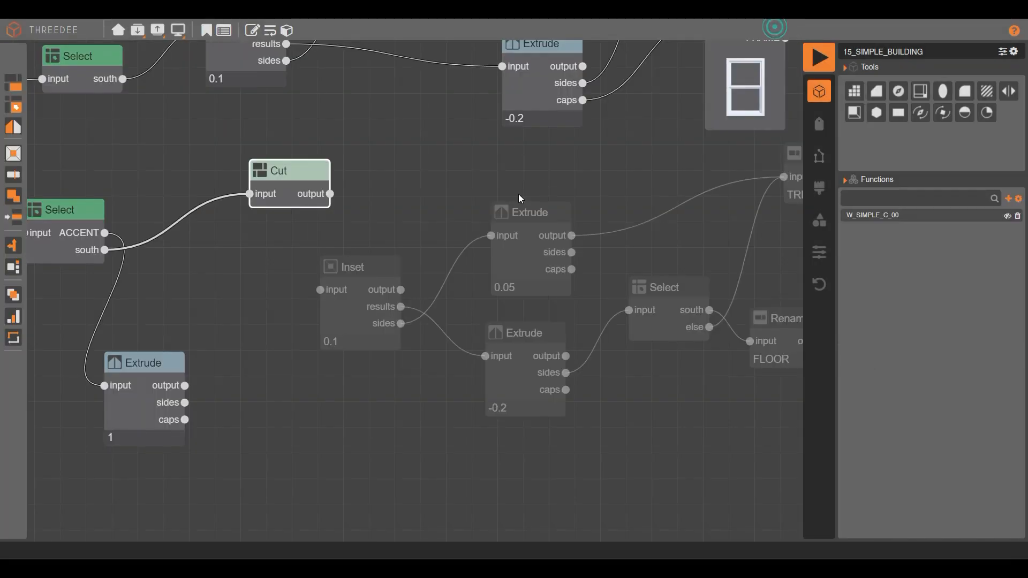
Step: Reopen the Cut drawing and add a vertical cut up to the horizontal one, parallel to the west edge at exactly 0.1
{"action": "double_click", "coordinate": [297, 182]}
{"action": "left_click_drag", "start_coordinate": [268, 497], "coordinate": [268, 168]}
{"action": "left_click", "coordinate": [267, 188]}
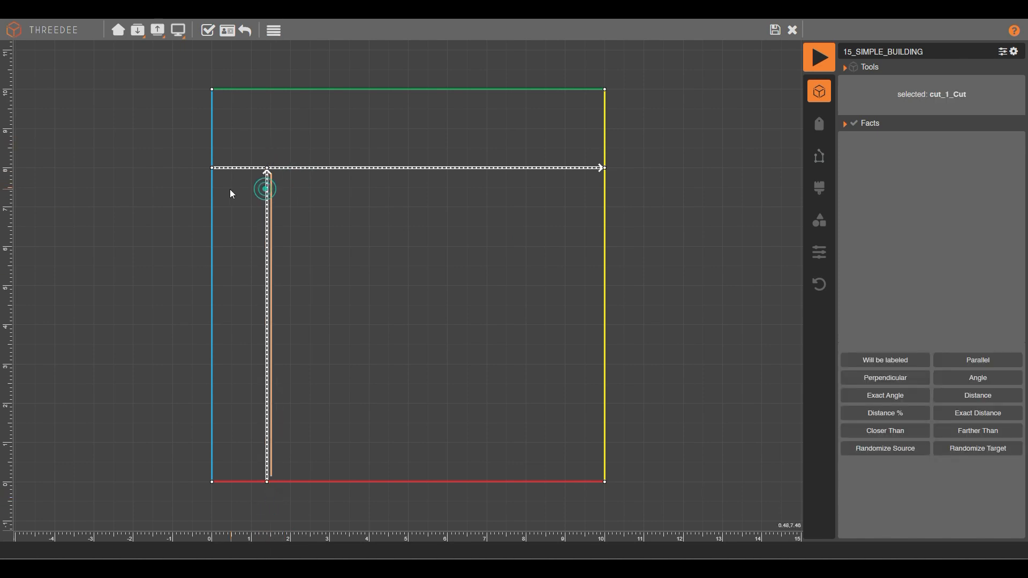
{"action": "left_click", "coordinate": [212, 187], "text": "shift"}
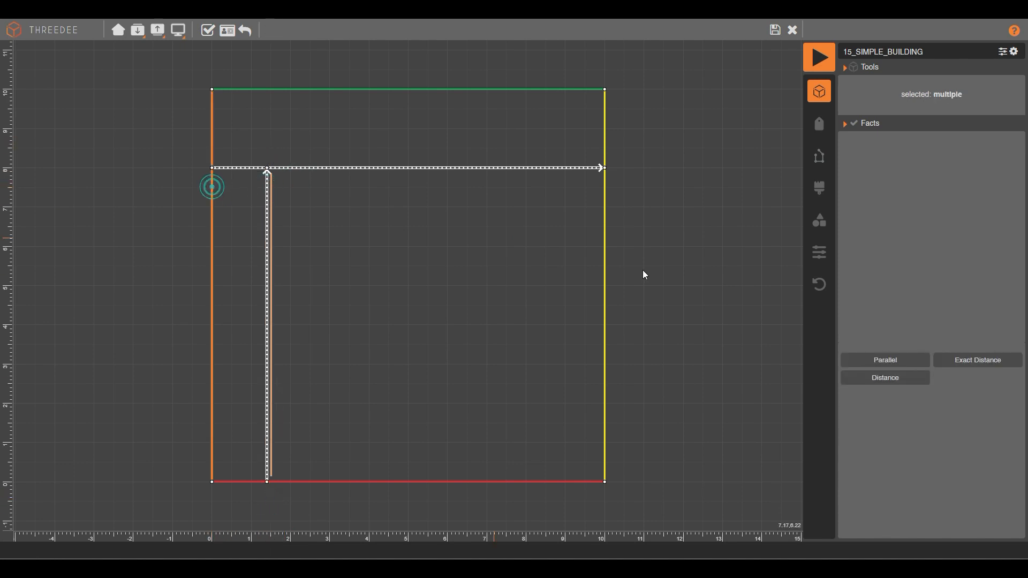
{"action": "left_click", "coordinate": [901, 361]}
{"action": "left_click", "coordinate": [901, 364]}
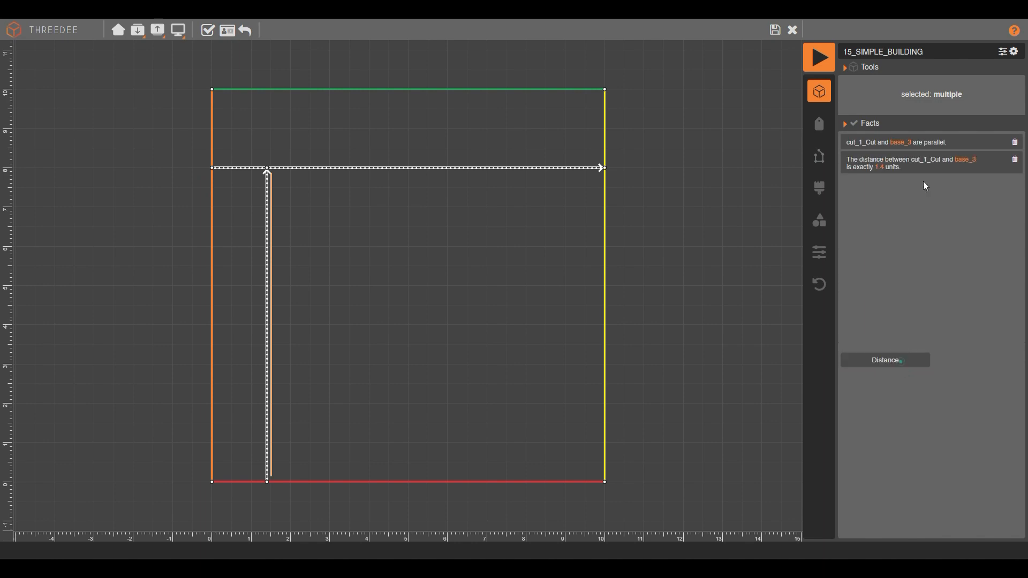
{"action": "left_click", "coordinate": [881, 167]}
{"action": "type", "text": ".1"}
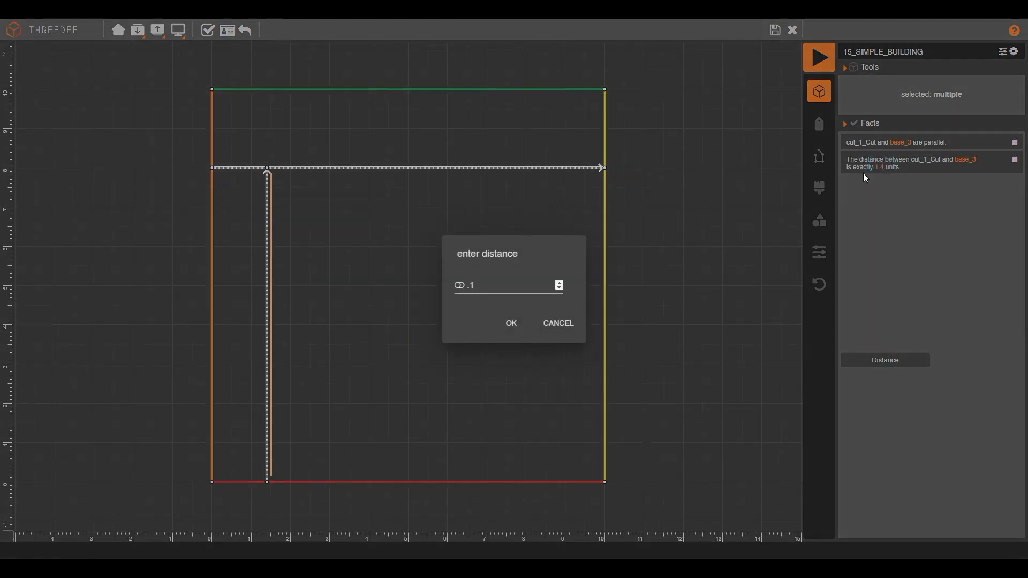
{"action": "left_click", "coordinate": [517, 321]}
Step: Draw a second vertical cut up to the horizontal one, parallel to the east edge at an exact distance of 0.1
{"action": "left_click_drag", "start_coordinate": [540, 493], "coordinate": [540, 136]}
{"action": "left_click", "coordinate": [541, 193]}
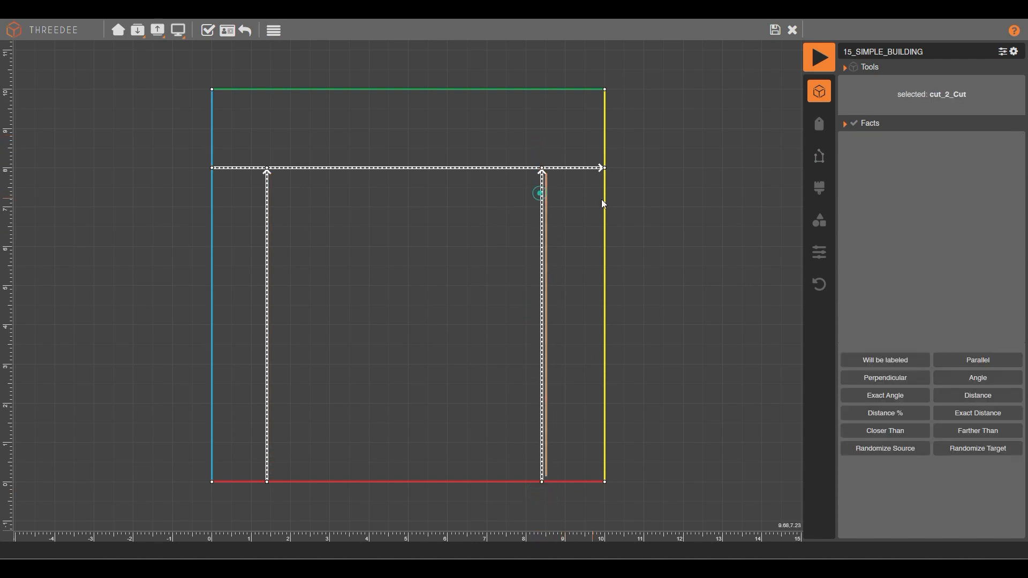
{"action": "left_click", "coordinate": [606, 197]}
{"action": "left_click", "coordinate": [886, 360]}
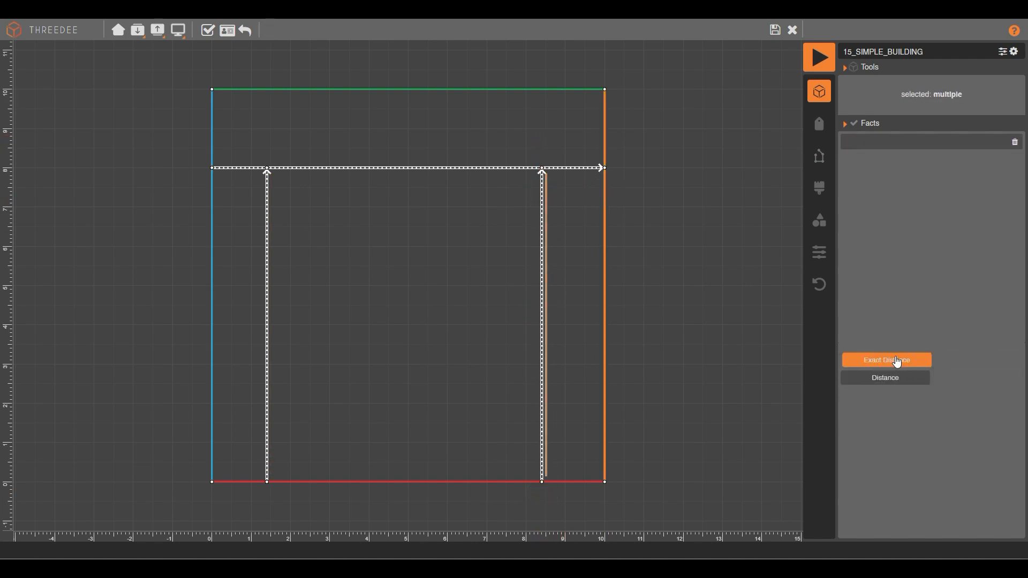
{"action": "left_click", "coordinate": [891, 360]}
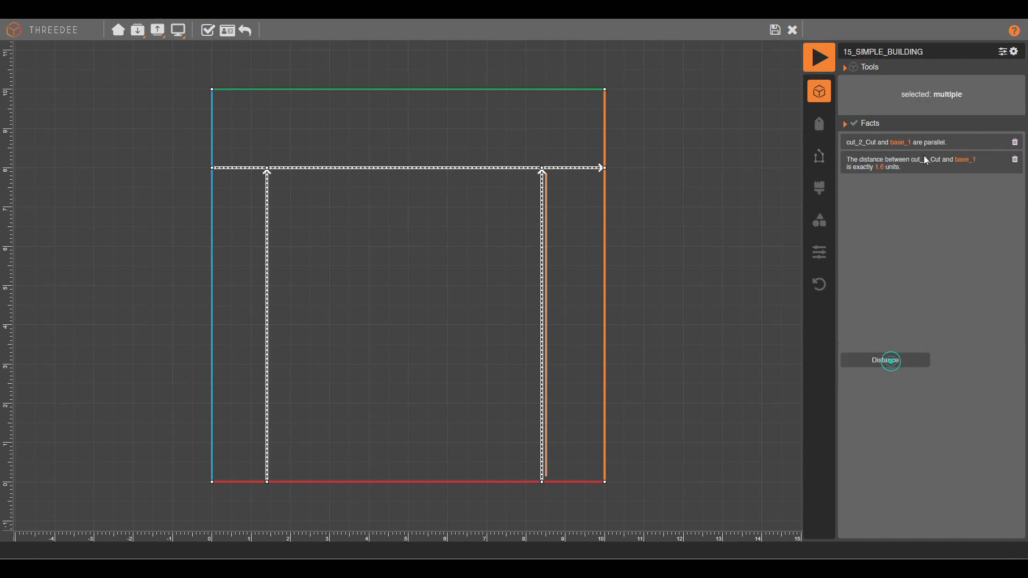
{"action": "left_click", "coordinate": [879, 168]}
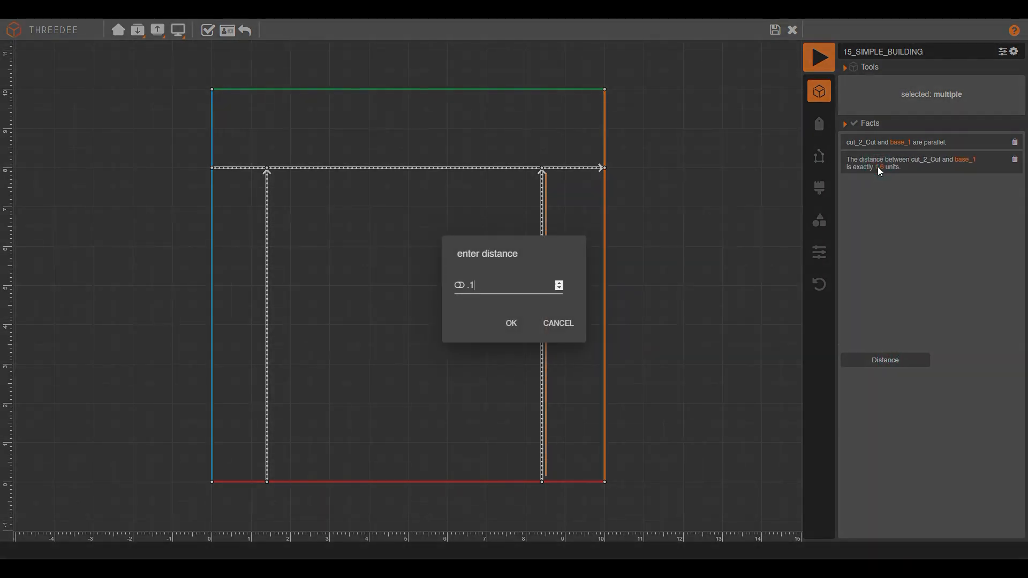
{"action": "left_click", "coordinate": [524, 324]}
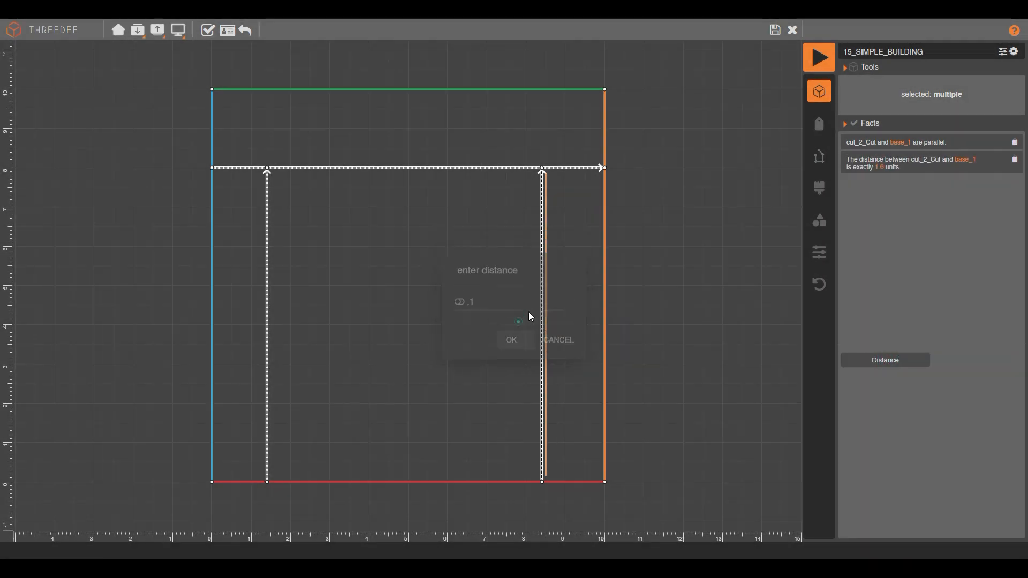
Step: Label the east, north and west frame faces of the cut drawing TRIM
{"action": "left_click", "coordinate": [575, 193]}
{"action": "left_click", "coordinate": [880, 99]}
{"action": "type", "text": "T"}
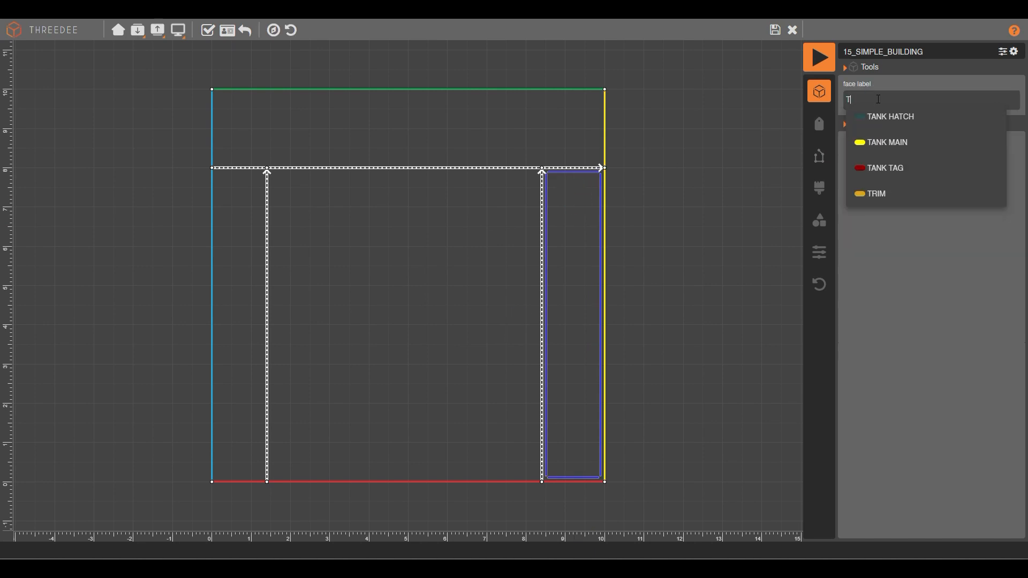
{"action": "left_click", "coordinate": [878, 194]}
{"action": "left_click", "coordinate": [599, 136]}
{"action": "left_click", "coordinate": [455, 136]}
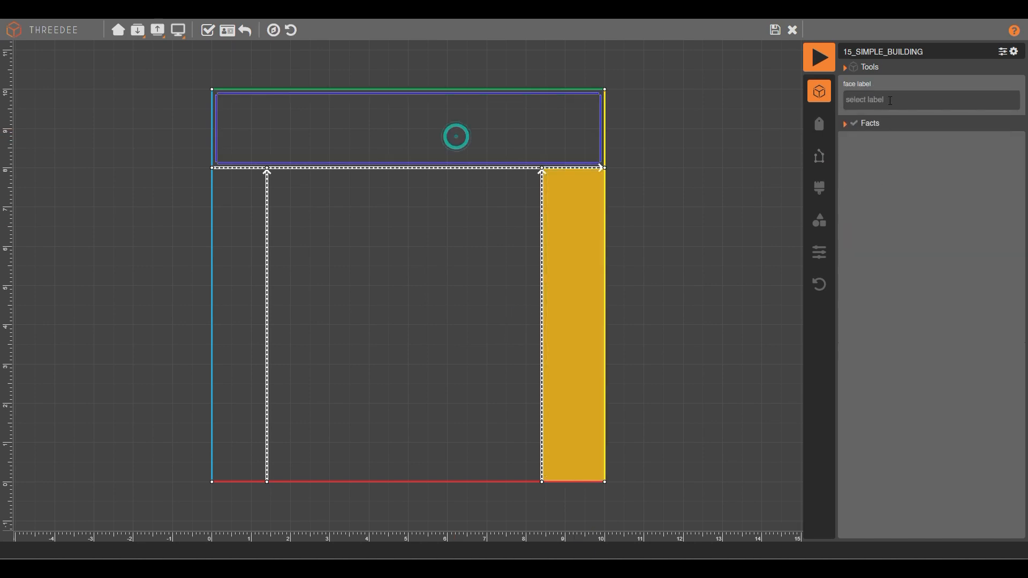
{"action": "left_click", "coordinate": [889, 100]}
{"action": "type", "text": "T"}
{"action": "left_click", "coordinate": [881, 194]}
{"action": "left_click", "coordinate": [233, 197]}
{"action": "left_click", "coordinate": [878, 100]}
{"action": "type", "text": "T"}
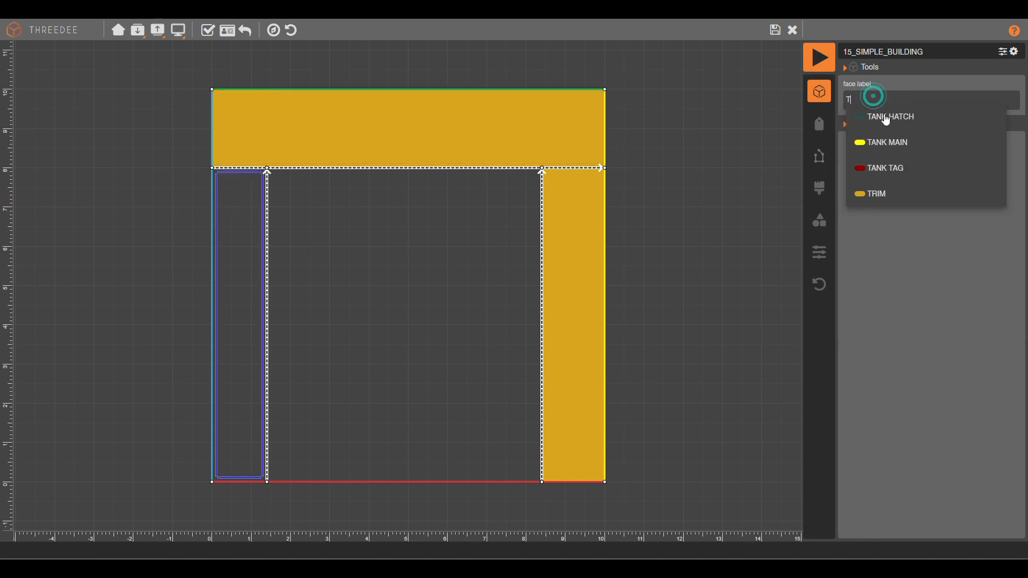
{"action": "left_click", "coordinate": [879, 195]}
Step: Apply the compass to the central face, label it south, and save the cut drawing
{"action": "left_click", "coordinate": [462, 260]}
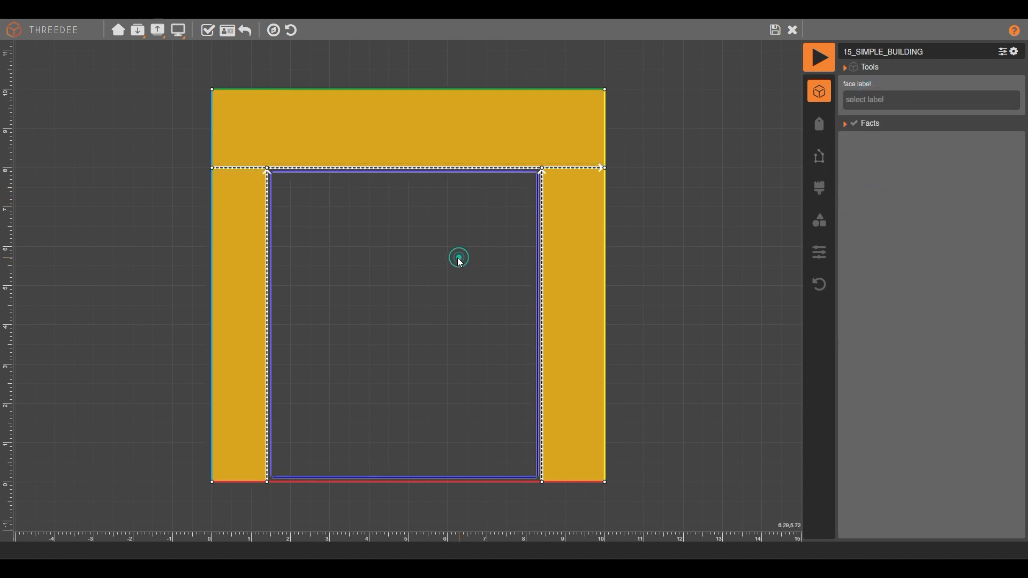
{"action": "left_click", "coordinate": [273, 31]}
{"action": "left_click", "coordinate": [884, 99]}
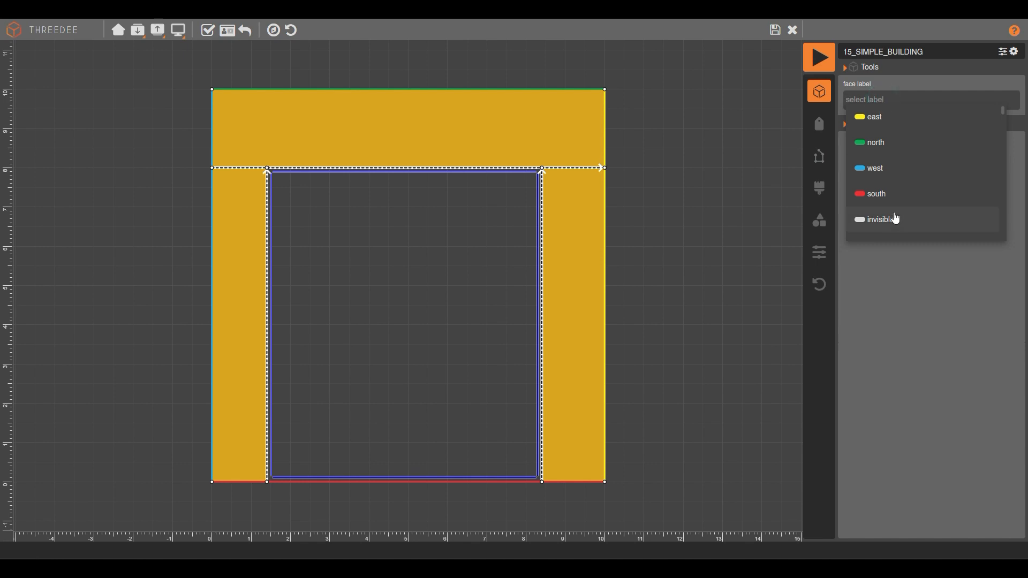
{"action": "left_click", "coordinate": [896, 196]}
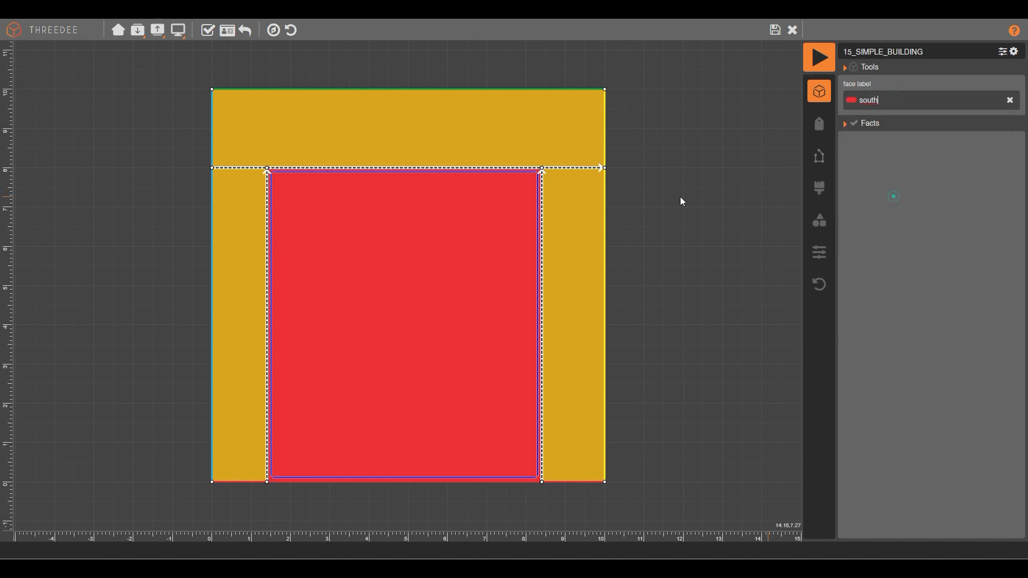
{"action": "left_click", "coordinate": [775, 30]}
Step: Add a Select node on the Cut's output that selects by the south label
{"action": "left_click_drag", "start_coordinate": [328, 195], "coordinate": [354, 159]}
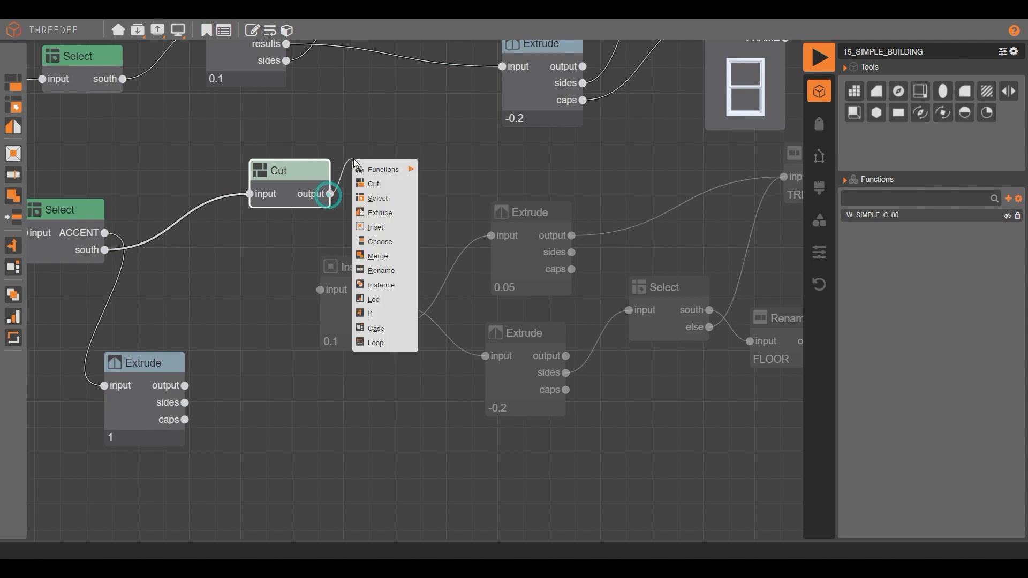
{"action": "left_click", "coordinate": [387, 198]}
{"action": "left_click", "coordinate": [528, 258]}
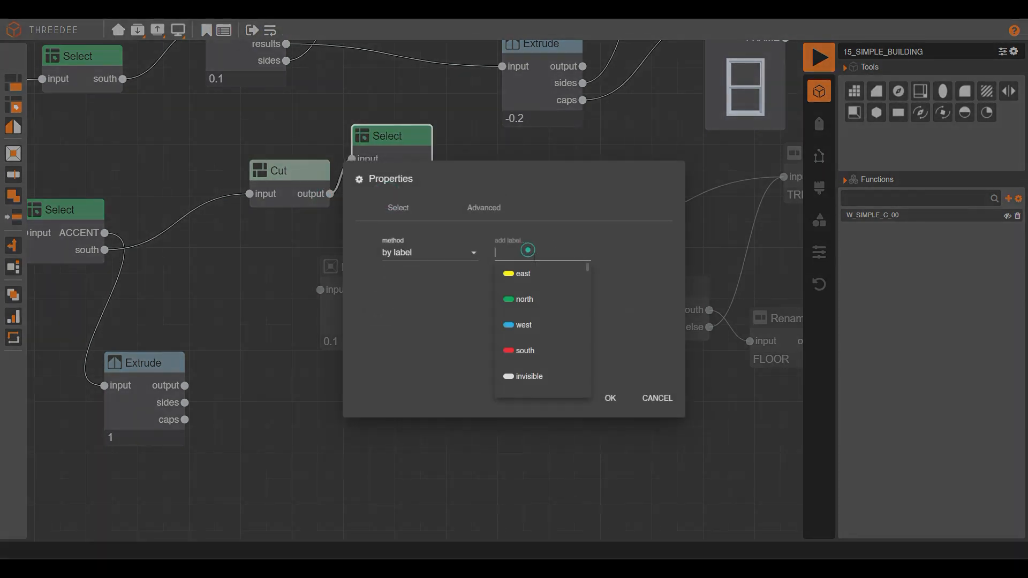
{"action": "left_click", "coordinate": [544, 351]}
{"action": "left_click", "coordinate": [611, 398]}
Step: Connect the new Select's south output to the copied -0.2 Extrude's input and delete the copied Inset
{"action": "left_click_drag", "start_coordinate": [432, 159], "coordinate": [485, 356]}
{"action": "left_click", "coordinate": [345, 300]}
{"action": "key", "text": "Delete"}
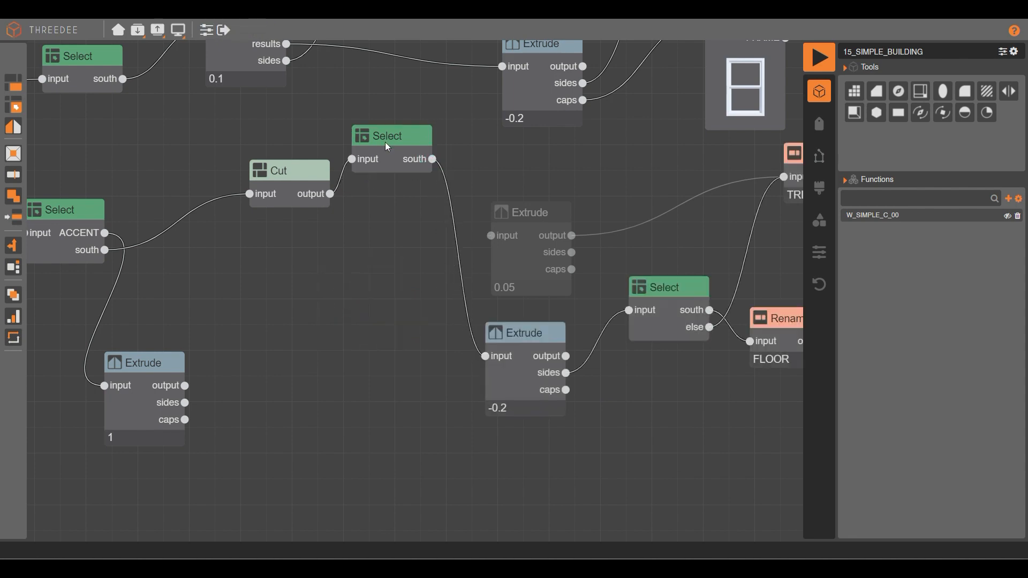
Step: Add the TRIM label as an output of the Cut's Select node and connect it to the 0.05 Extrude's input
{"action": "left_click_drag", "start_coordinate": [385, 143], "coordinate": [392, 141]}
{"action": "left_click", "coordinate": [253, 30]}
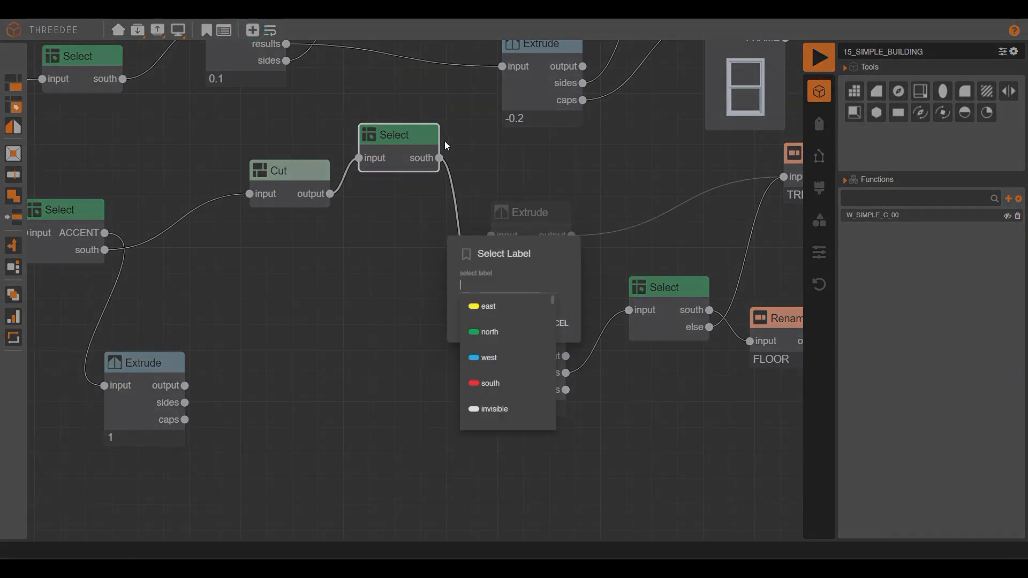
{"action": "type", "text": "T"}
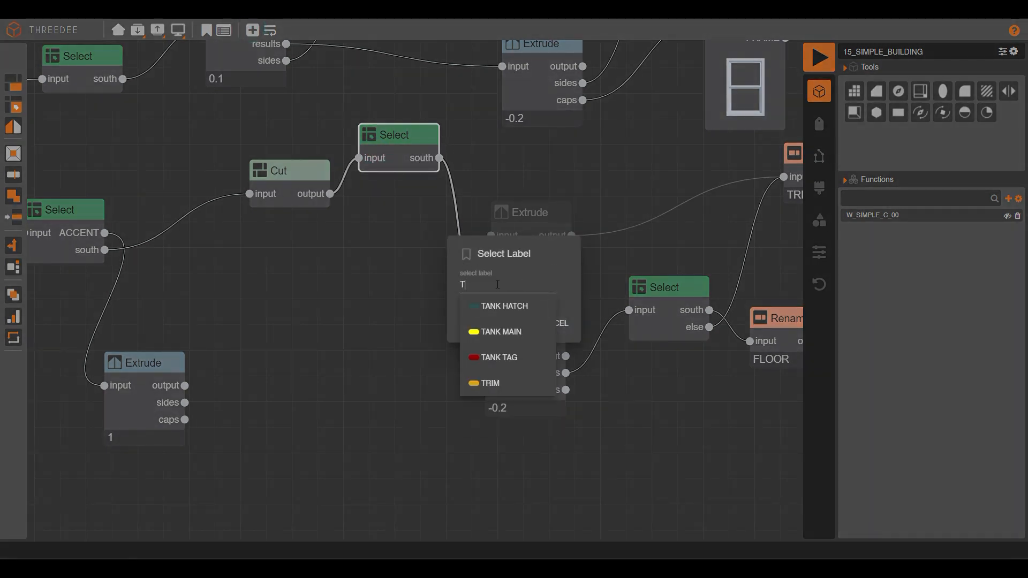
{"action": "left_click", "coordinate": [490, 383]}
{"action": "left_click", "coordinate": [501, 322]}
{"action": "left_click_drag", "start_coordinate": [439, 174], "coordinate": [506, 234]}
Step: Run the project and examine the recessed balcony door's panel, trim and floor faces up close
{"action": "left_click", "coordinate": [820, 56]}
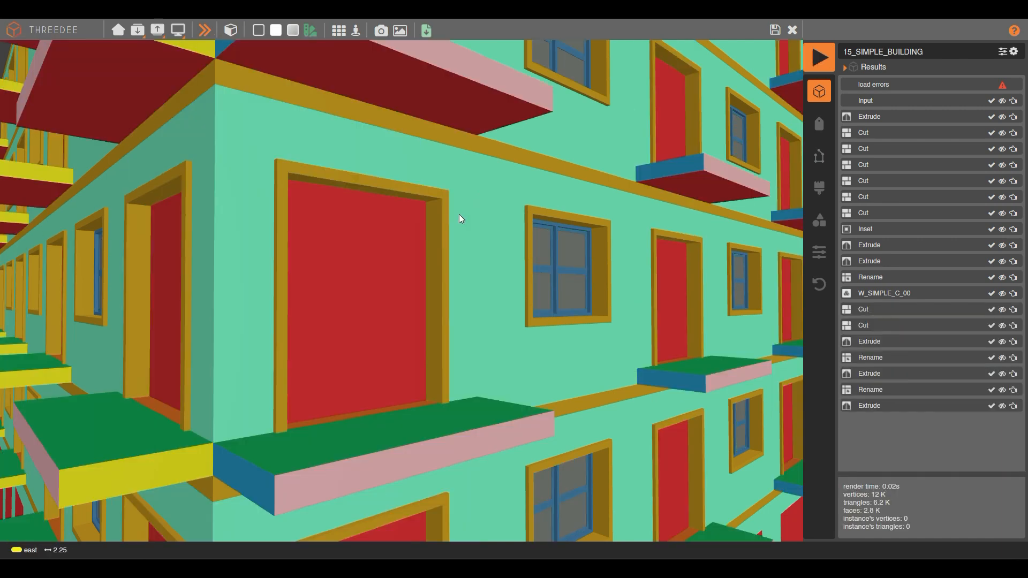
{"action": "left_click_drag", "start_coordinate": [414, 313], "coordinate": [432, 114]}
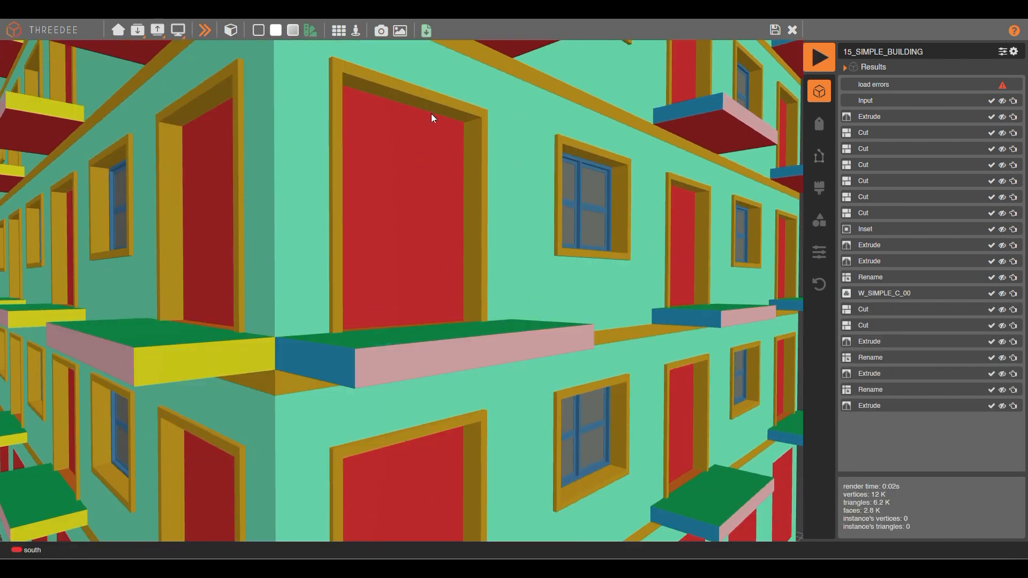
{"action": "double_click", "coordinate": [422, 162]}
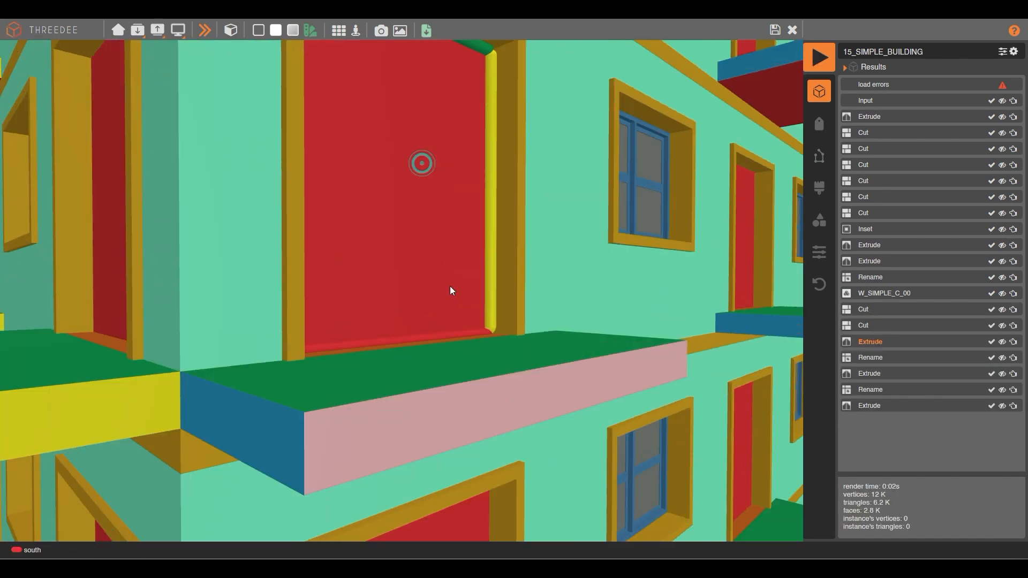
{"action": "double_click", "coordinate": [474, 339]}
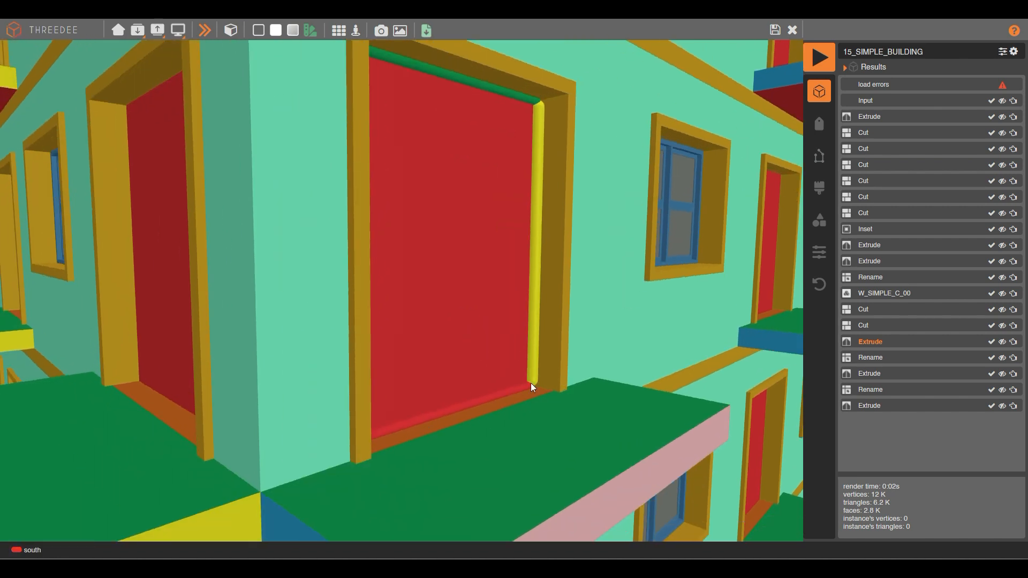
{"action": "left_click", "coordinate": [517, 399]}
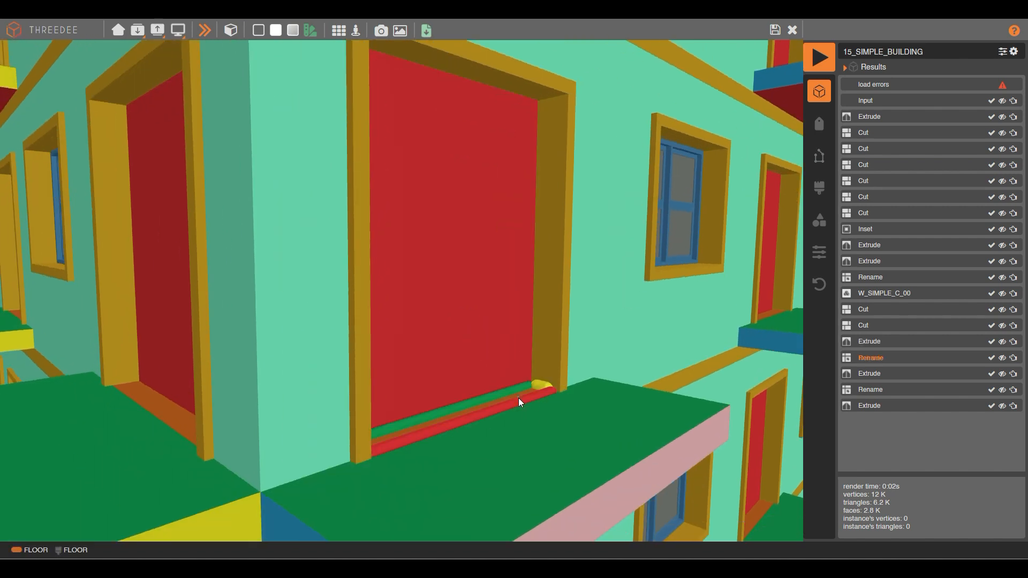
{"action": "left_click", "coordinate": [775, 31]}
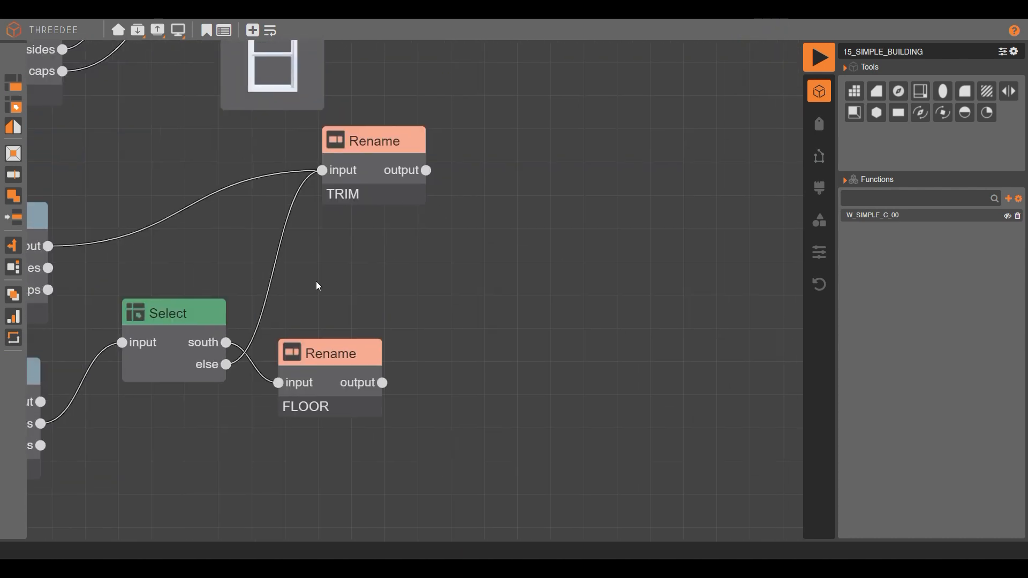
Step: Search the function library for DOR and import the DOR_BD_2M_01 door function into the project
{"action": "left_click_drag", "start_coordinate": [226, 348], "coordinate": [443, 404]}
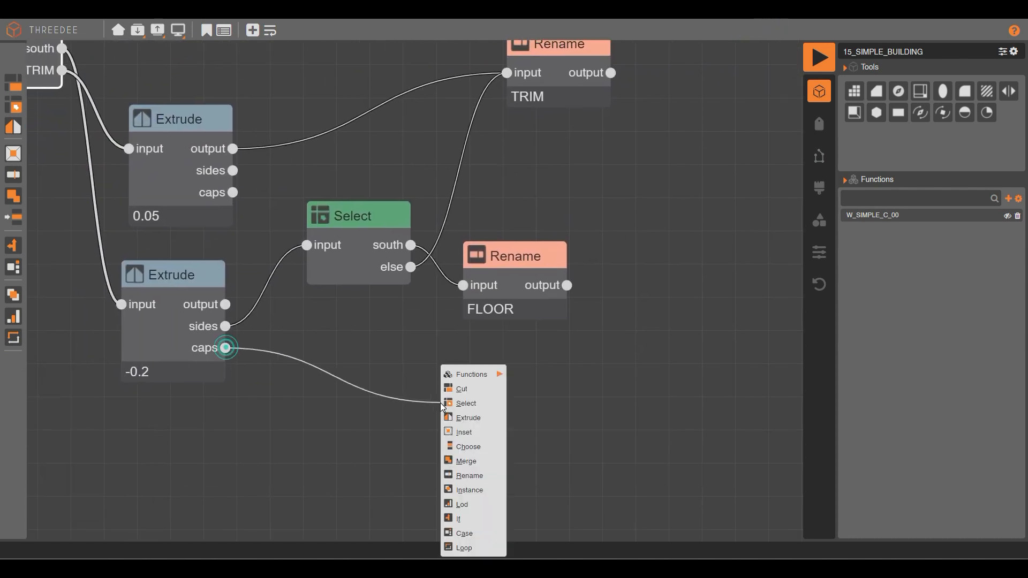
{"action": "left_click", "coordinate": [688, 277]}
{"action": "left_click", "coordinate": [138, 30]}
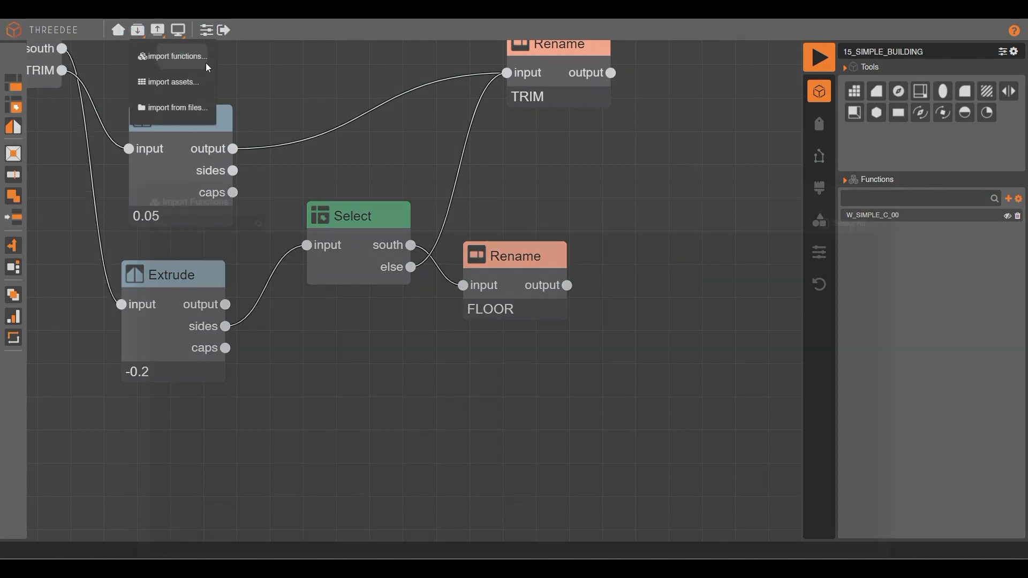
{"action": "left_click", "coordinate": [206, 62]}
{"action": "left_click", "coordinate": [172, 115]}
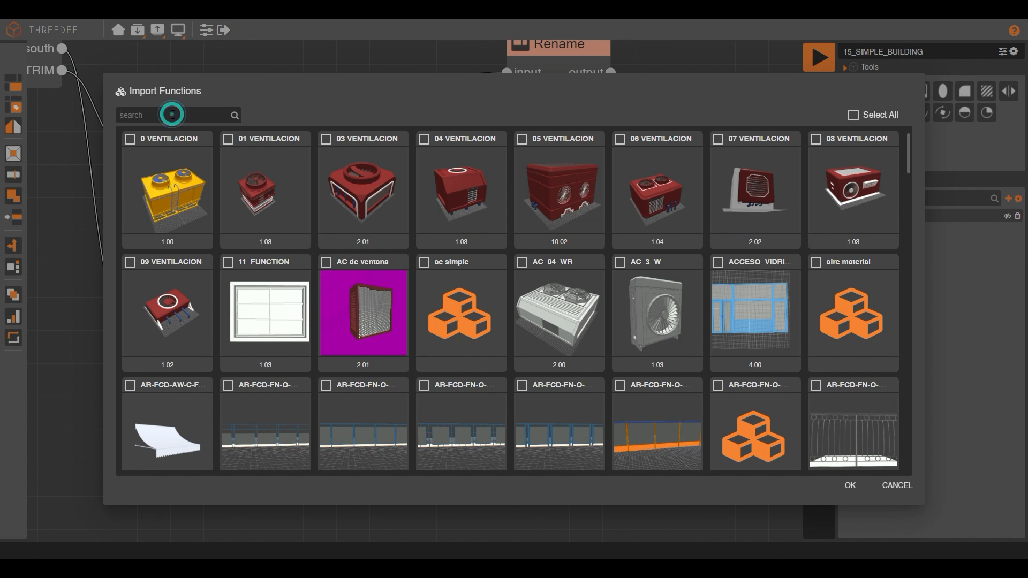
{"action": "type", "text": "2F"}
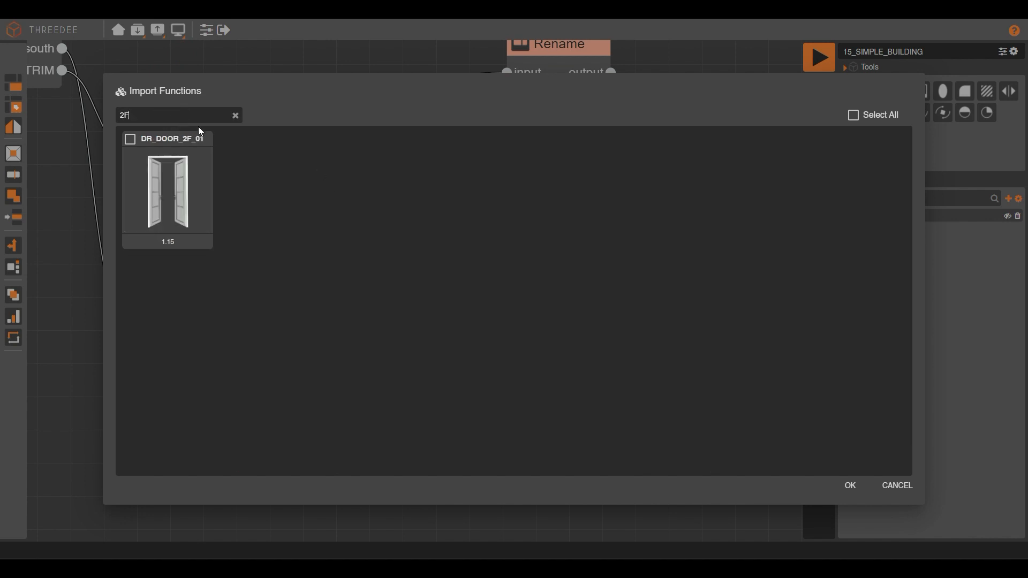
{"action": "key", "text": "BackSpace"}
{"action": "key", "text": "BackSpace"}
{"action": "type", "text": "DOR"}
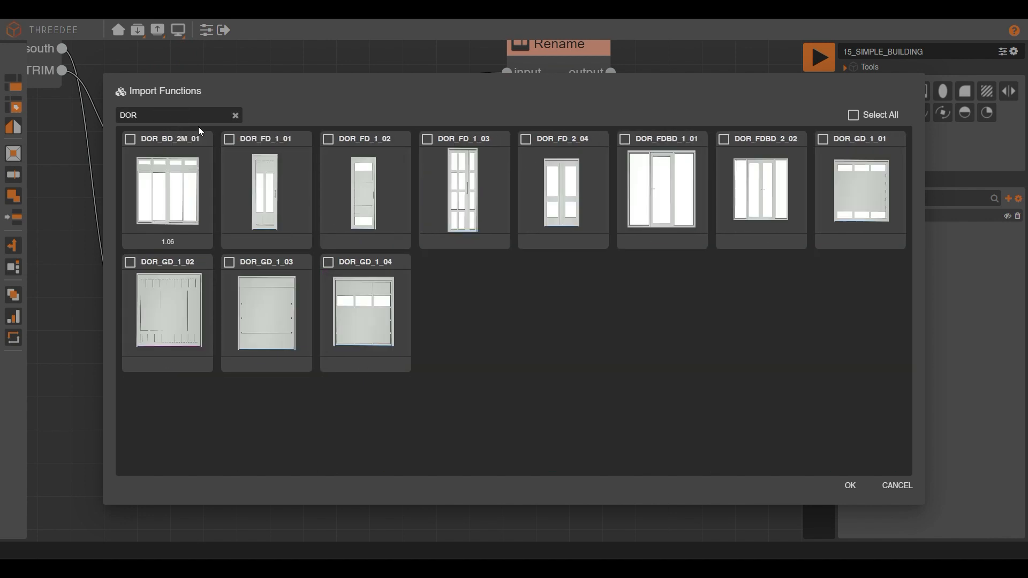
{"action": "left_click", "coordinate": [164, 206]}
{"action": "left_click", "coordinate": [850, 486]}
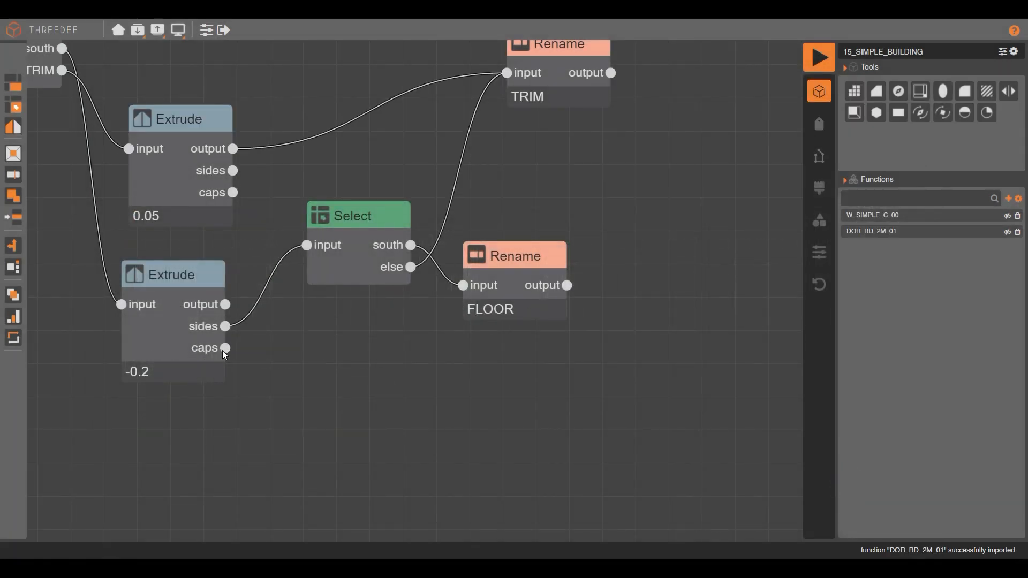
Step: Add a DOR_BD_2M_01 function node fed by the caps output of the -0.2 Extrude
{"action": "left_click_drag", "start_coordinate": [224, 349], "coordinate": [446, 383]}
{"action": "mouse_move", "coordinate": [487, 376]}
{"action": "left_click", "coordinate": [576, 391]}
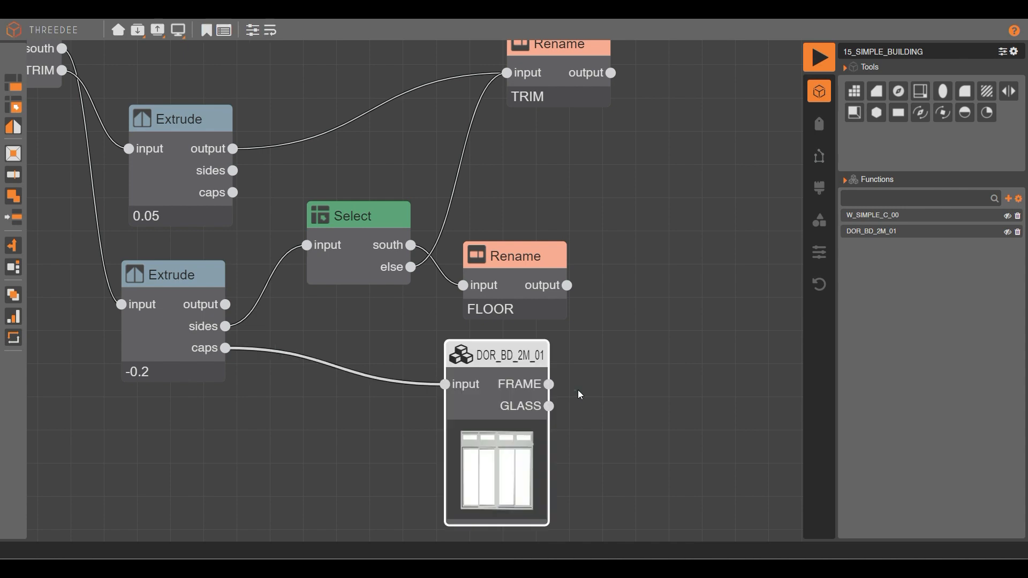
Step: Add the TWO_FACES variable to the DOR_BD_2M_01 node and set it to 0
{"action": "left_click", "coordinate": [253, 30]}
{"action": "left_click", "coordinate": [434, 253]}
{"action": "left_click", "coordinate": [458, 275]}
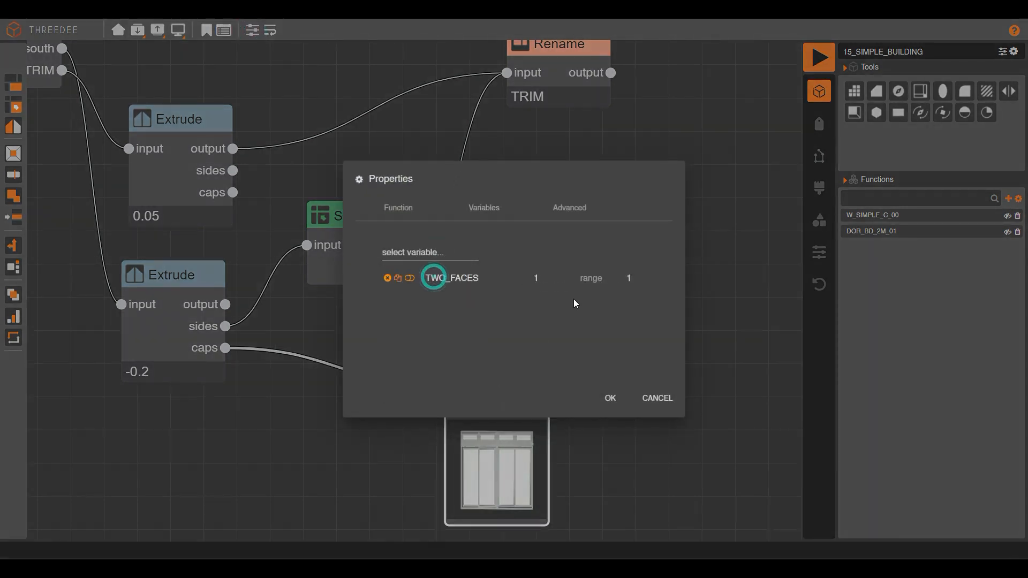
{"action": "left_click", "coordinate": [573, 281]}
{"action": "left_click", "coordinate": [434, 253]}
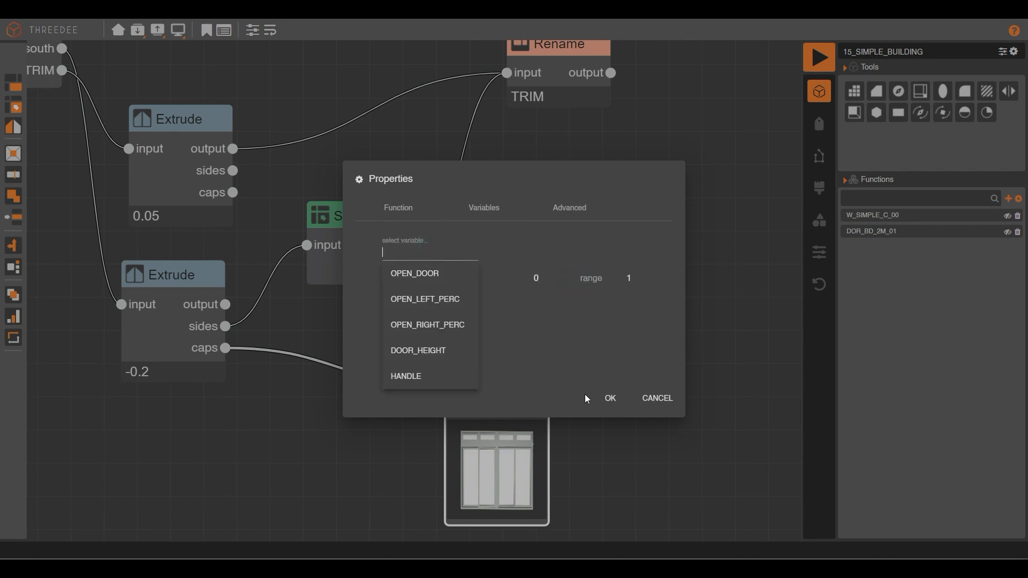
{"action": "left_click", "coordinate": [610, 398]}
Step: Run the project and examine the new balcony doors in their trim frames, then return to the graph
{"action": "left_click", "coordinate": [819, 57]}
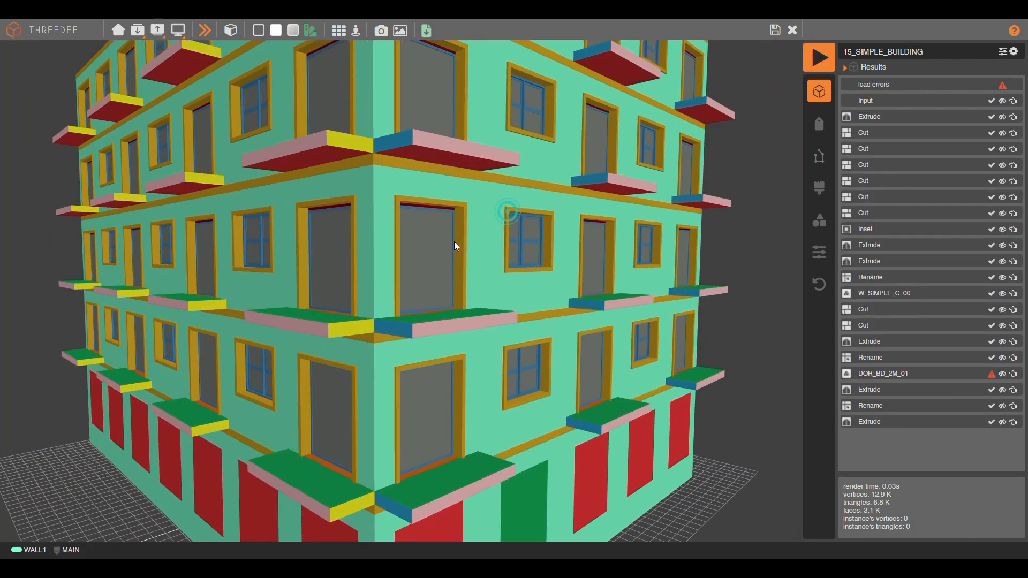
{"action": "left_click_drag", "start_coordinate": [454, 242], "coordinate": [375, 252]}
{"action": "left_click_drag", "start_coordinate": [466, 251], "coordinate": [310, 252]}
{"action": "scroll", "coordinate": [442, 287], "scroll_direction": "up", "scroll_amount": 5}
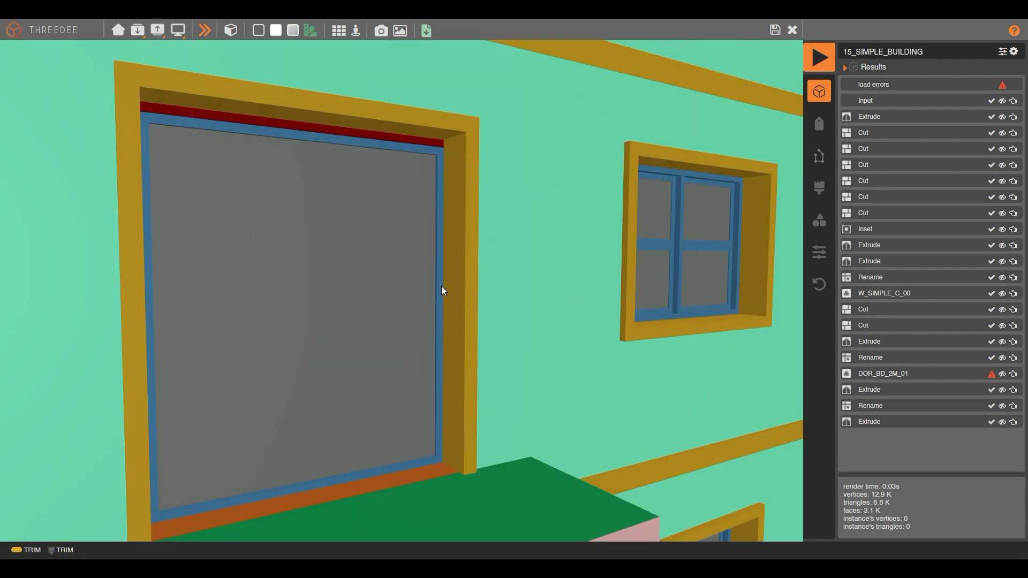
{"action": "left_click_drag", "start_coordinate": [474, 259], "coordinate": [699, 66]}
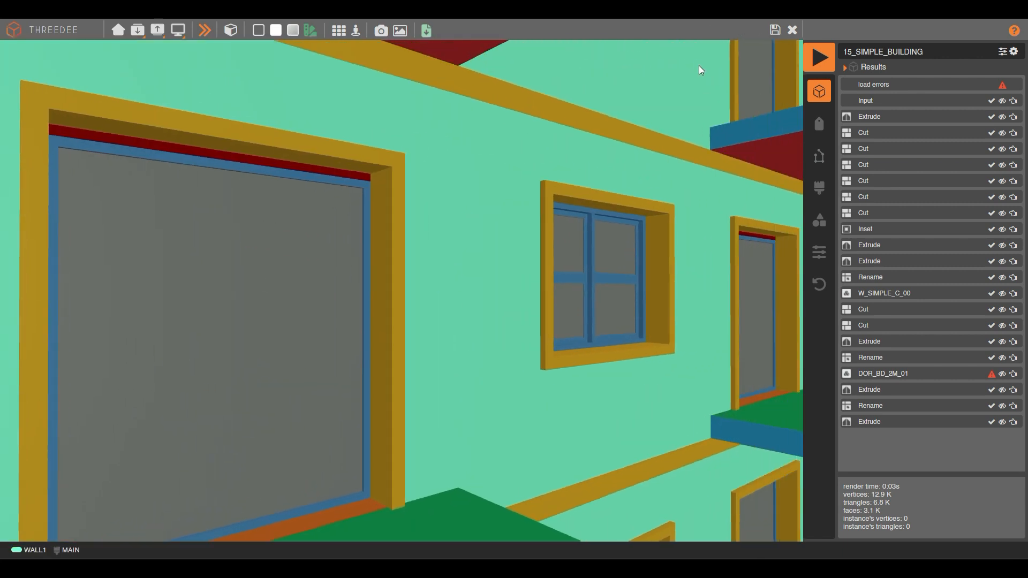
{"action": "left_click", "coordinate": [789, 30]}
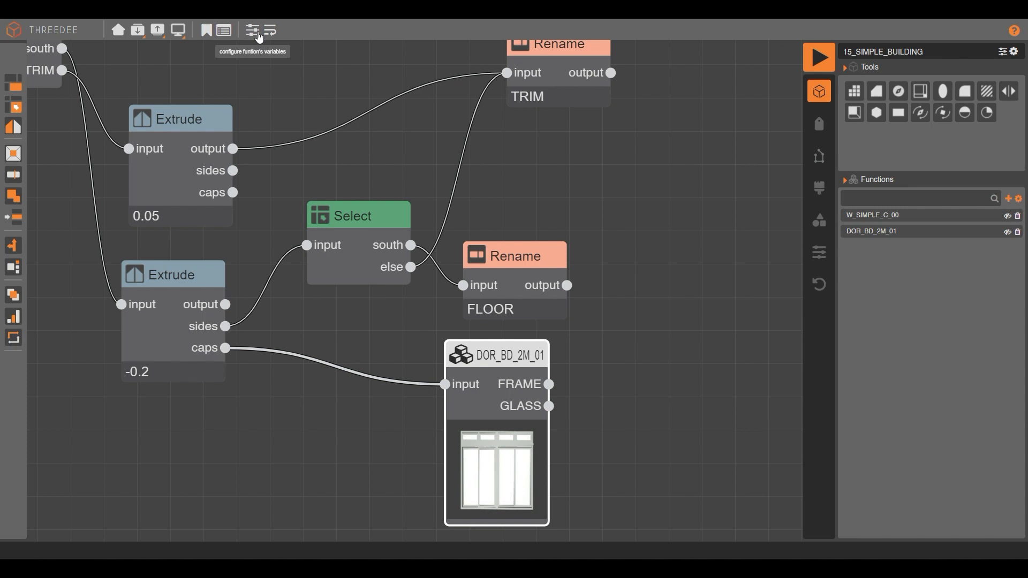
Step: Add the DOOR_HEIGHT variable to the DOR_BD_2M_01 node and edit its value
{"action": "left_click", "coordinate": [260, 33]}
{"action": "left_click", "coordinate": [409, 246]}
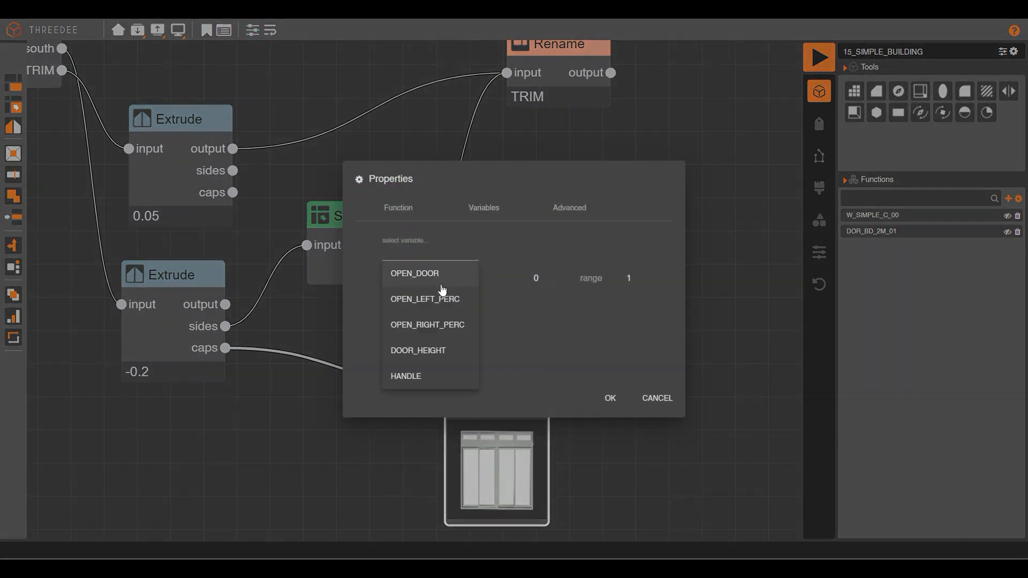
{"action": "left_click", "coordinate": [438, 351]}
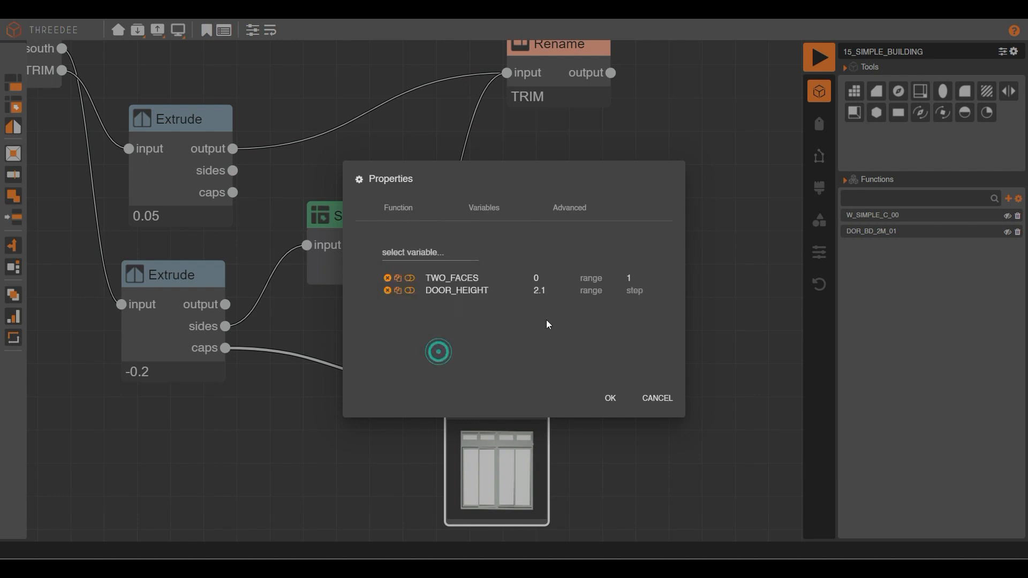
{"action": "left_click", "coordinate": [554, 290]}
{"action": "left_click", "coordinate": [608, 401]}
{"action": "left_click", "coordinate": [760, 119]}
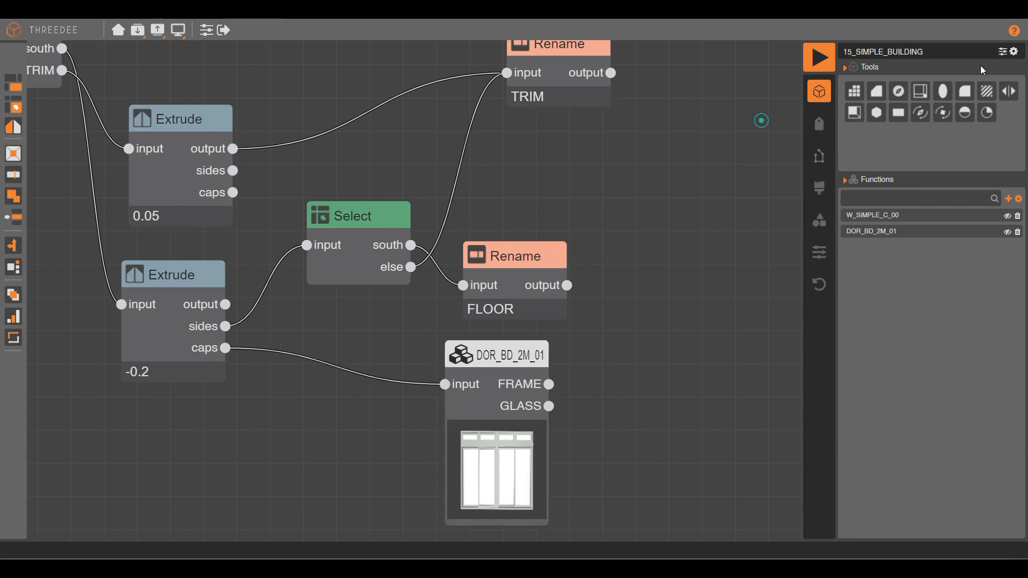
Step: Set the project's level of detail to high in the rendering options
{"action": "left_click", "coordinate": [1014, 52]}
{"action": "left_click", "coordinate": [424, 274]}
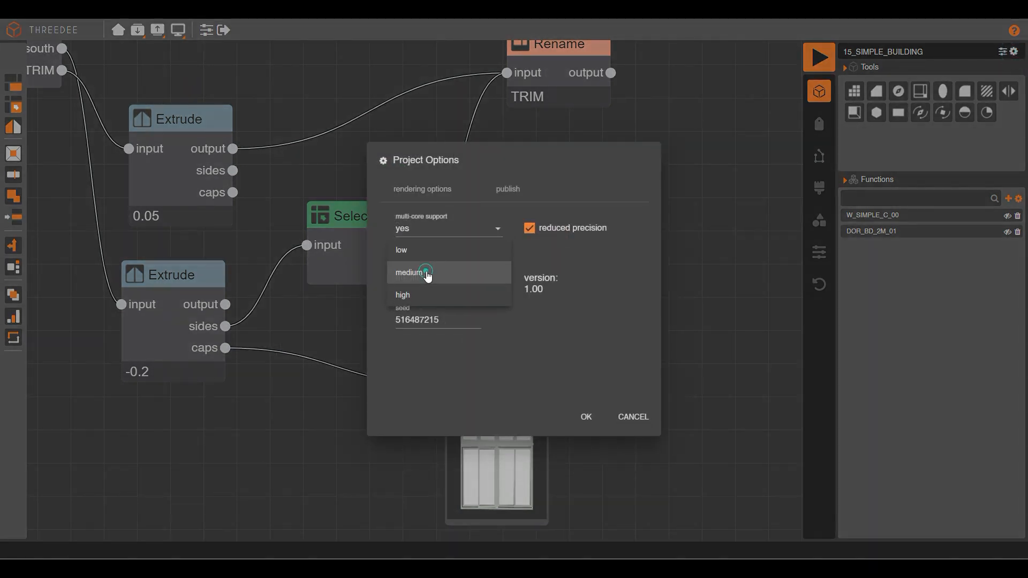
{"action": "left_click", "coordinate": [418, 295]}
{"action": "left_click", "coordinate": [588, 417]}
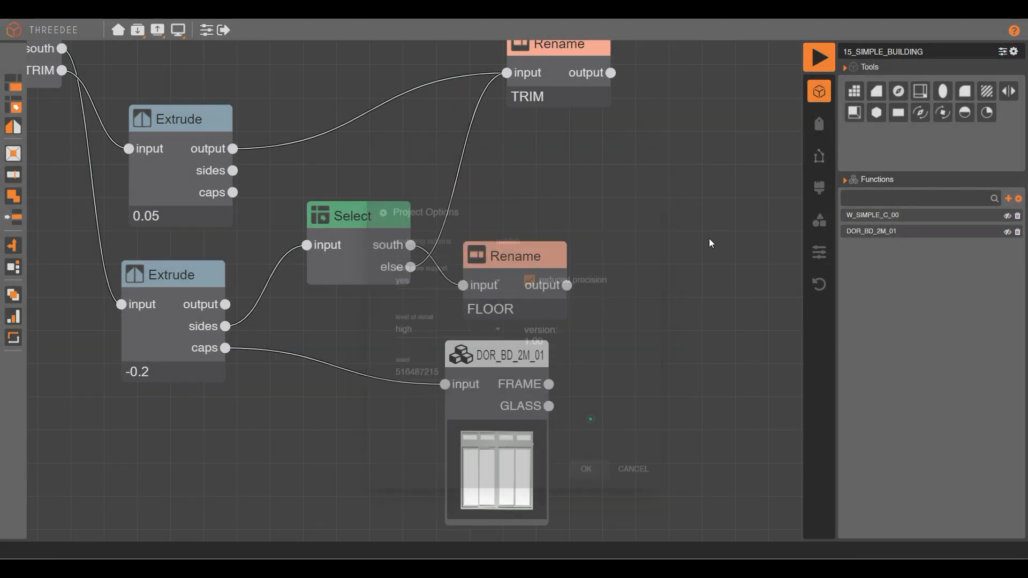
Step: Run the project and examine the detailed balcony doors, windows and corner balconies around the building
{"action": "left_click", "coordinate": [818, 58]}
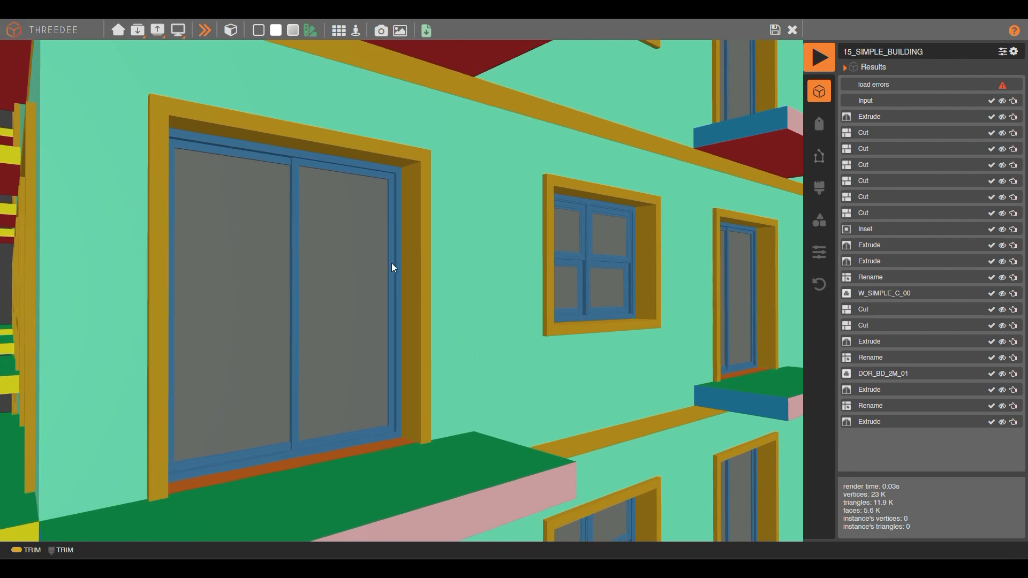
{"action": "scroll", "coordinate": [385, 256], "scroll_direction": "up", "scroll_amount": 2}
{"action": "scroll", "coordinate": [277, 140], "scroll_direction": "down", "scroll_amount": 5}
{"action": "mouse_move", "coordinate": [307, 225]}
{"action": "left_mouse_down"}
{"action": "mouse_move", "coordinate": [407, 203]}
{"action": "mouse_move", "coordinate": [262, 208]}
{"action": "mouse_move", "coordinate": [330, 211]}
{"action": "left_mouse_up"}
{"action": "scroll", "coordinate": [332, 213], "scroll_direction": "down", "scroll_amount": 3}
{"action": "left_click_drag", "start_coordinate": [384, 237], "coordinate": [577, 310]}
{"action": "scroll", "coordinate": [432, 291], "scroll_direction": "up", "scroll_amount": 3}
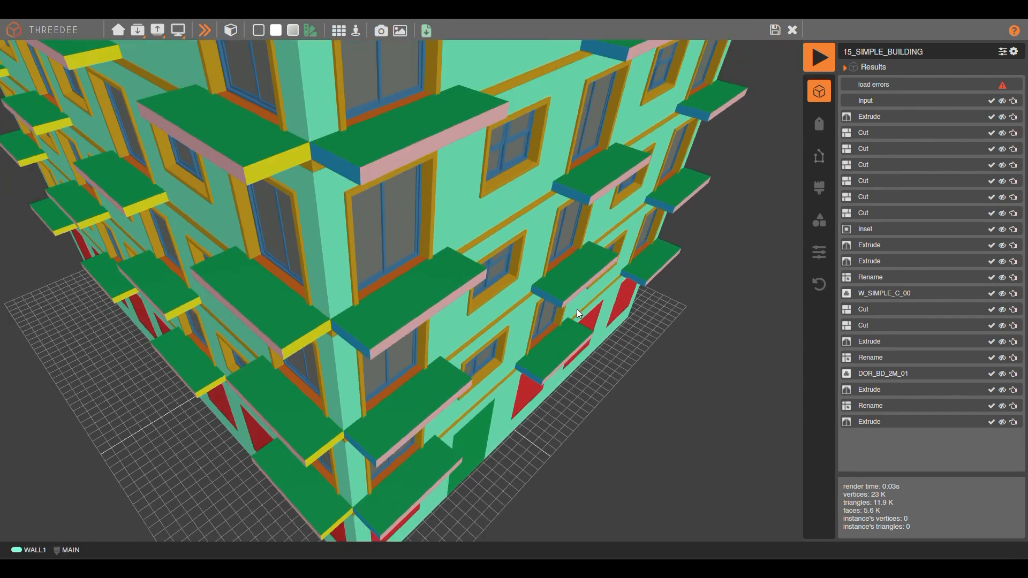
{"action": "scroll", "coordinate": [612, 259], "scroll_direction": "down", "scroll_amount": 3}
{"action": "left_click_drag", "start_coordinate": [612, 259], "coordinate": [497, 332]}
{"action": "scroll", "coordinate": [442, 309], "scroll_direction": "up", "scroll_amount": 2}
{"action": "scroll", "coordinate": [438, 284], "scroll_direction": "down", "scroll_amount": 1}
{"action": "scroll", "coordinate": [487, 321], "scroll_direction": "up", "scroll_amount": 3}
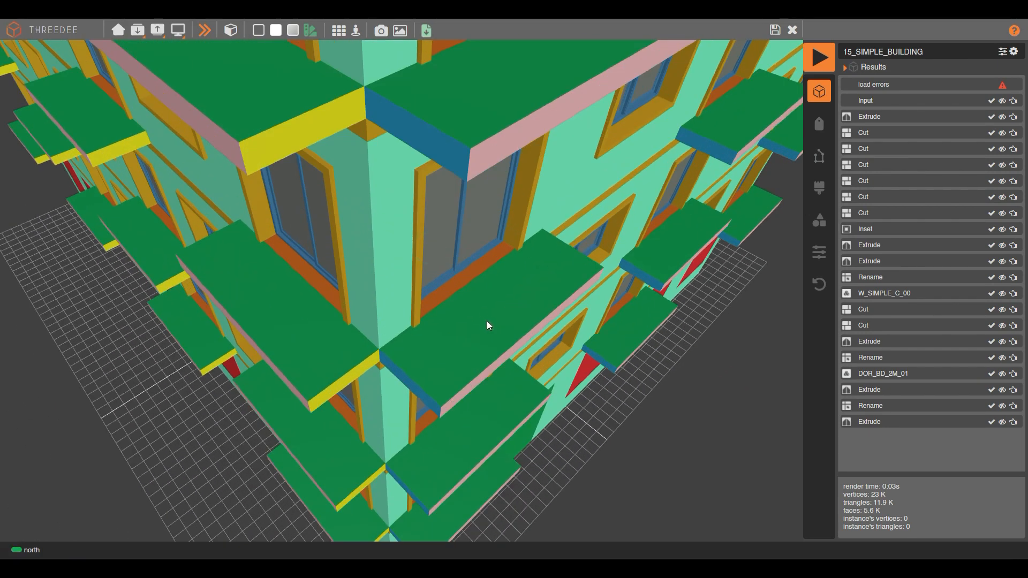
Step: Locate the Extrude node that produces the balcony slab's top face and move it farther from the ACCENT Select node
{"action": "left_click", "coordinate": [524, 303]}
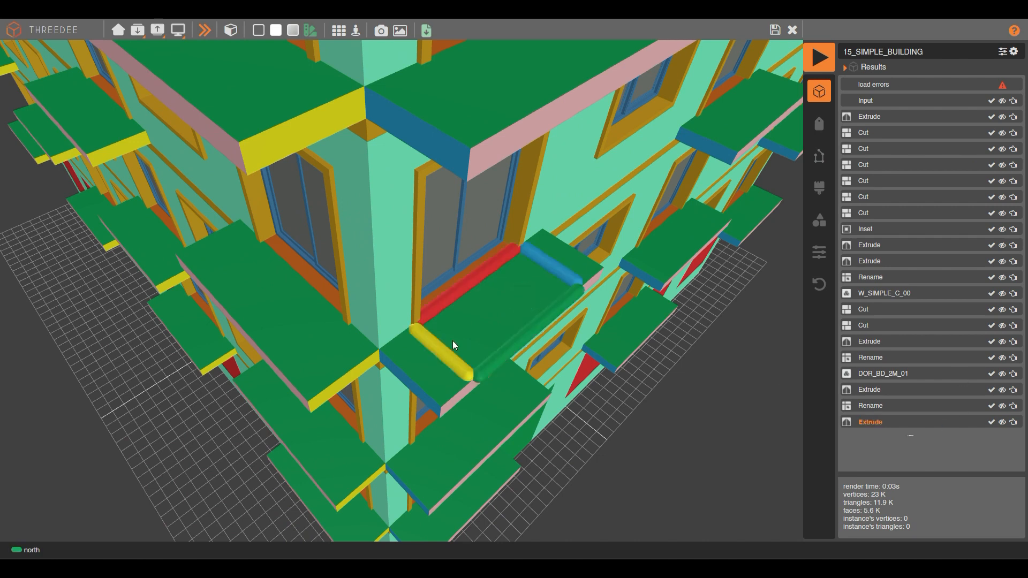
{"action": "left_click_drag", "start_coordinate": [452, 341], "coordinate": [437, 360]}
{"action": "left_click", "coordinate": [500, 314]}
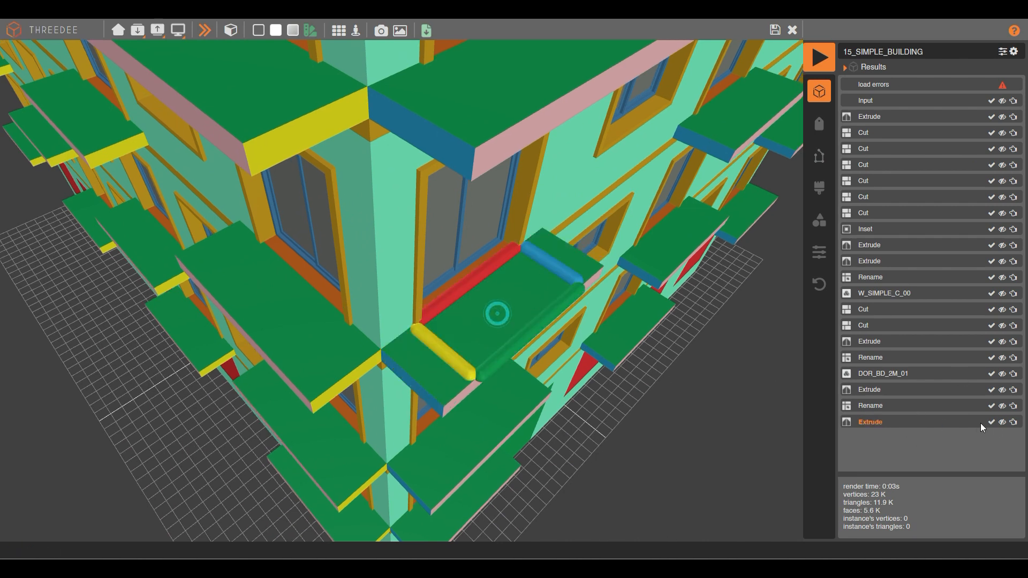
{"action": "left_click", "coordinate": [1013, 422]}
{"action": "left_click_drag", "start_coordinate": [432, 280], "coordinate": [384, 334]}
{"action": "scroll", "coordinate": [397, 233], "scroll_direction": "up", "scroll_amount": 3}
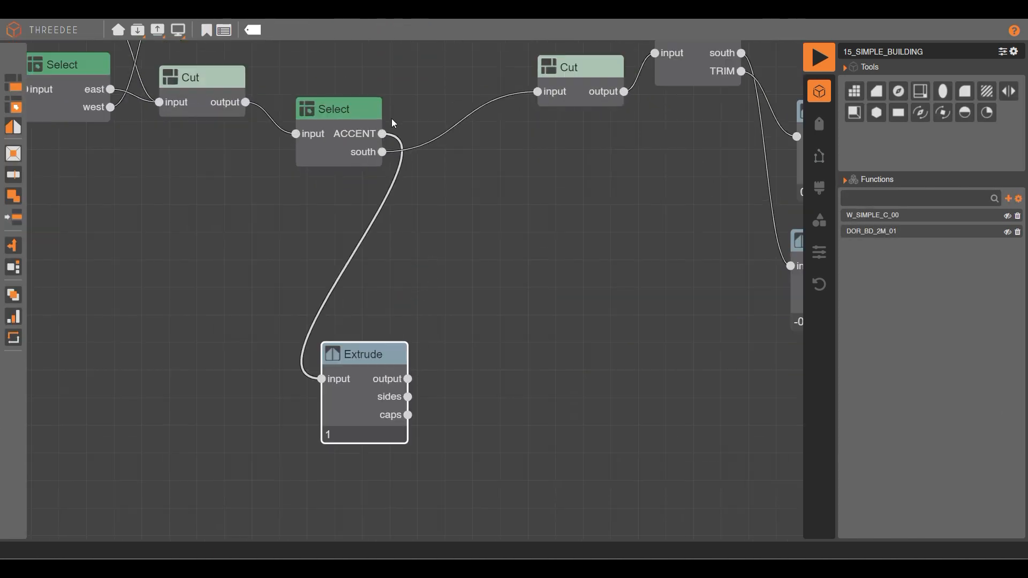
{"action": "left_click_drag", "start_coordinate": [362, 391], "coordinate": [409, 410]}
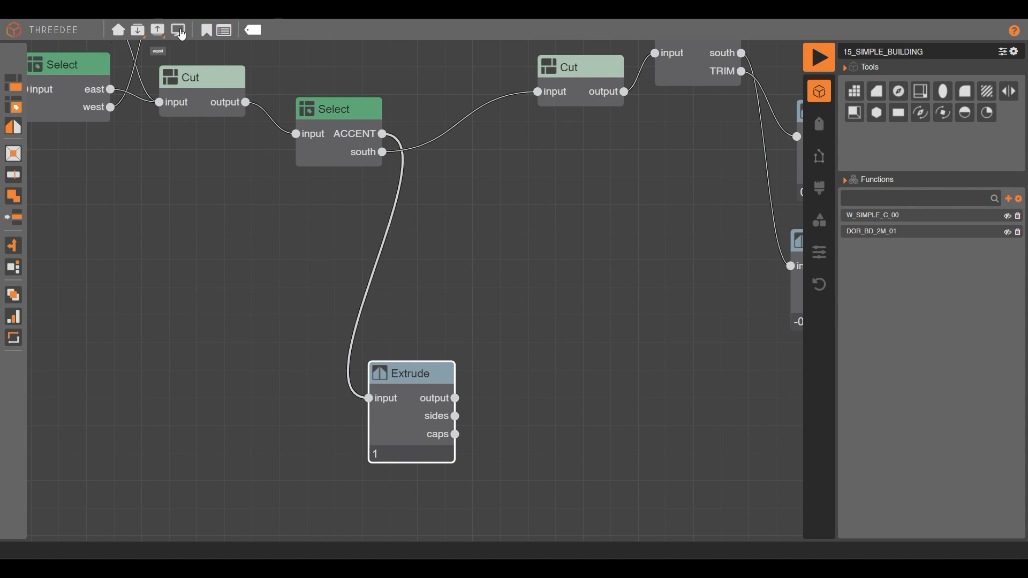
Step: Return to the rendered results and examine the edge orientation of the corner balcony slab's top faces
{"action": "left_click", "coordinate": [207, 30]}
{"action": "left_click", "coordinate": [222, 51]}
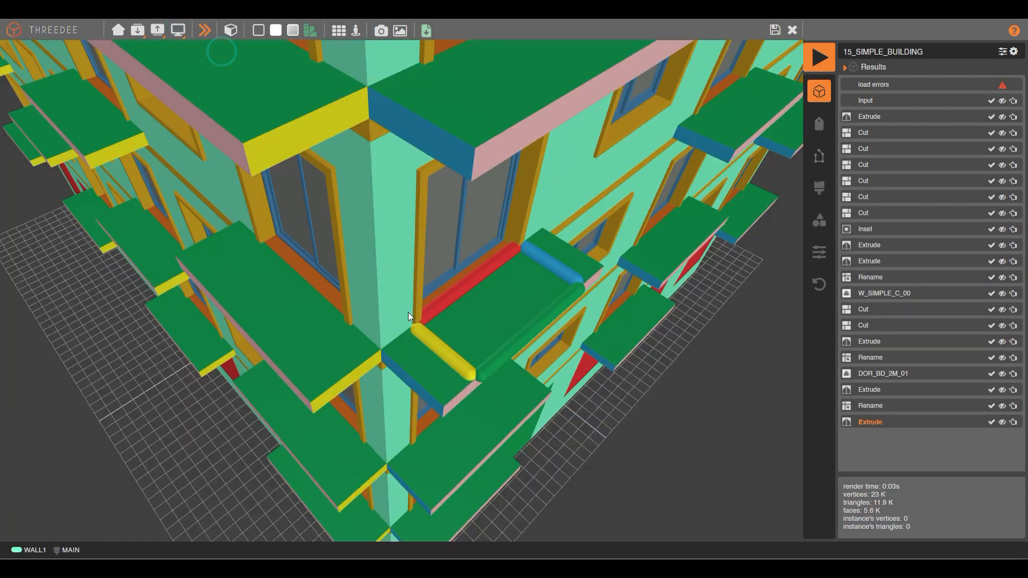
{"action": "left_click", "coordinate": [506, 299]}
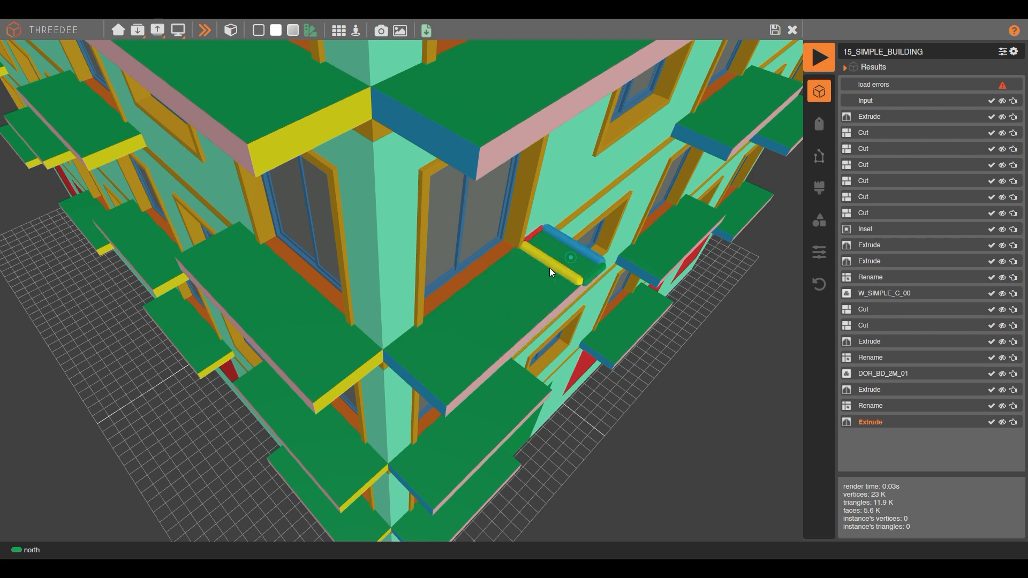
Step: Check the corner balcony's top face edges, and disable the Extrude node fed by the ACCENT output
{"action": "left_click", "coordinate": [523, 284]}
{"action": "left_click", "coordinate": [493, 315]}
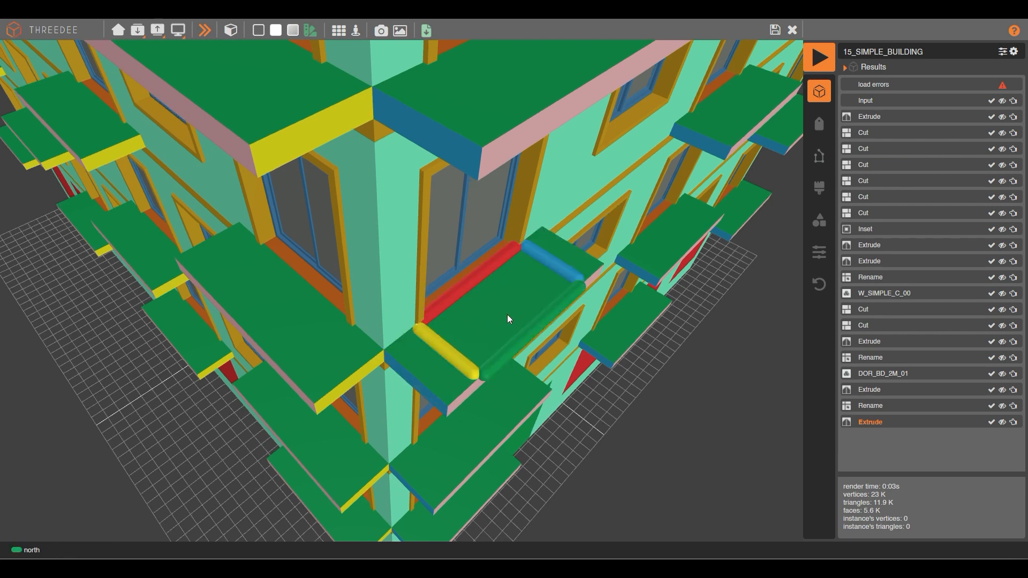
{"action": "left_click", "coordinate": [793, 30]}
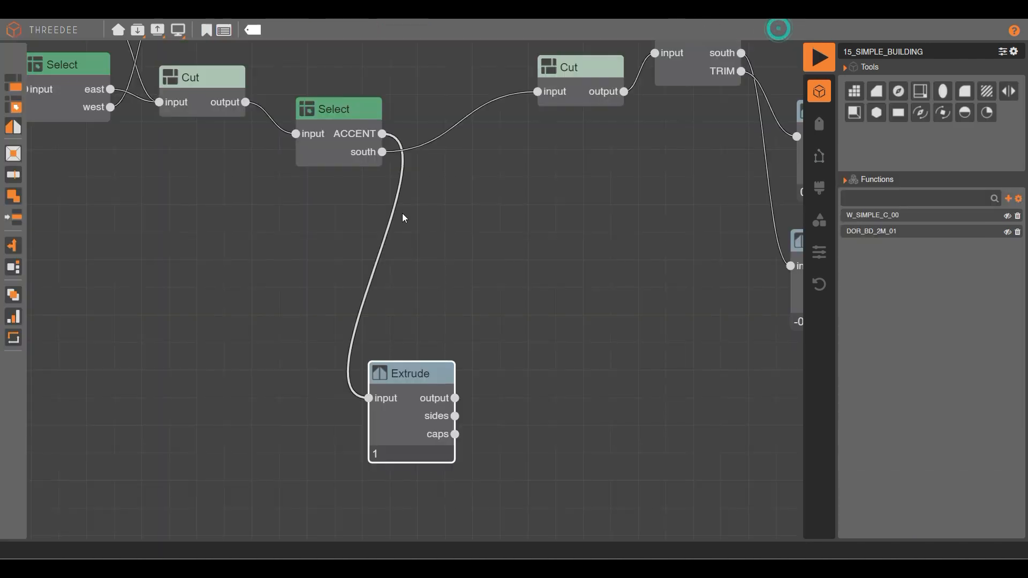
{"action": "right_click", "coordinate": [415, 394]}
{"action": "left_click", "coordinate": [461, 398]}
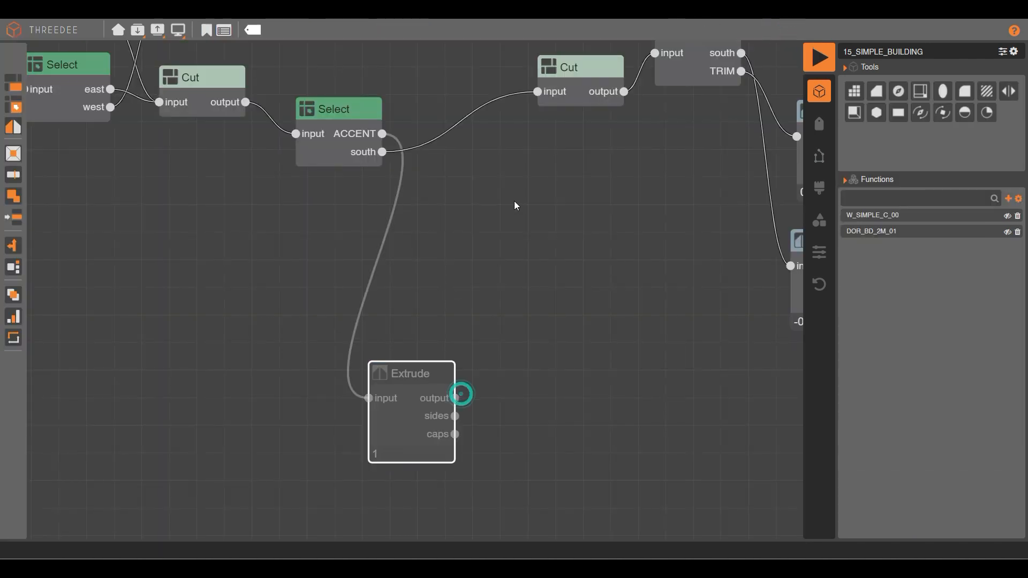
Step: Run the project and examine the edge segments of the ACCENT strip below the corner balcony door
{"action": "left_click", "coordinate": [820, 59]}
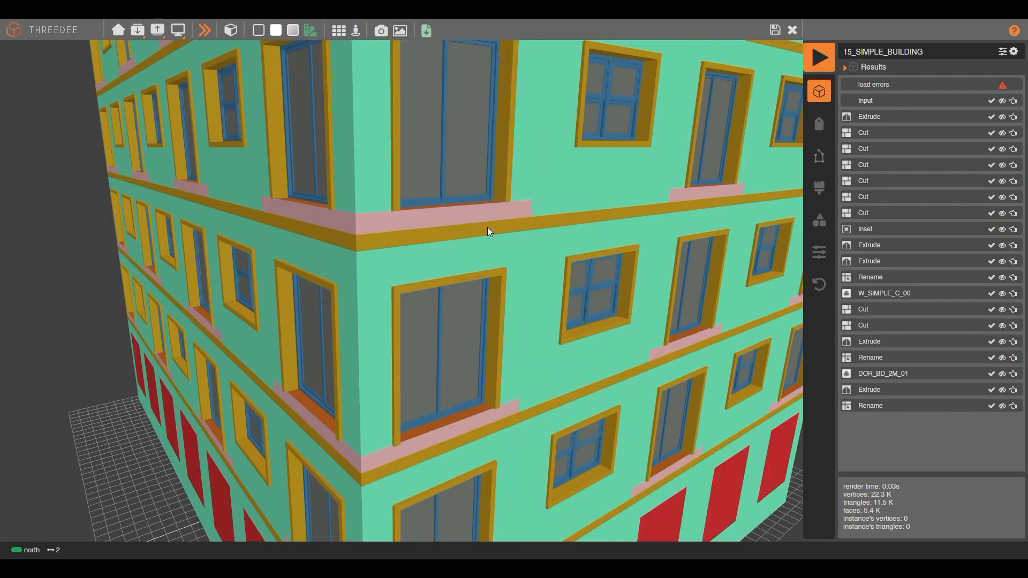
{"action": "left_click", "coordinate": [466, 217]}
{"action": "scroll", "coordinate": [423, 182], "scroll_direction": "up", "scroll_amount": 3}
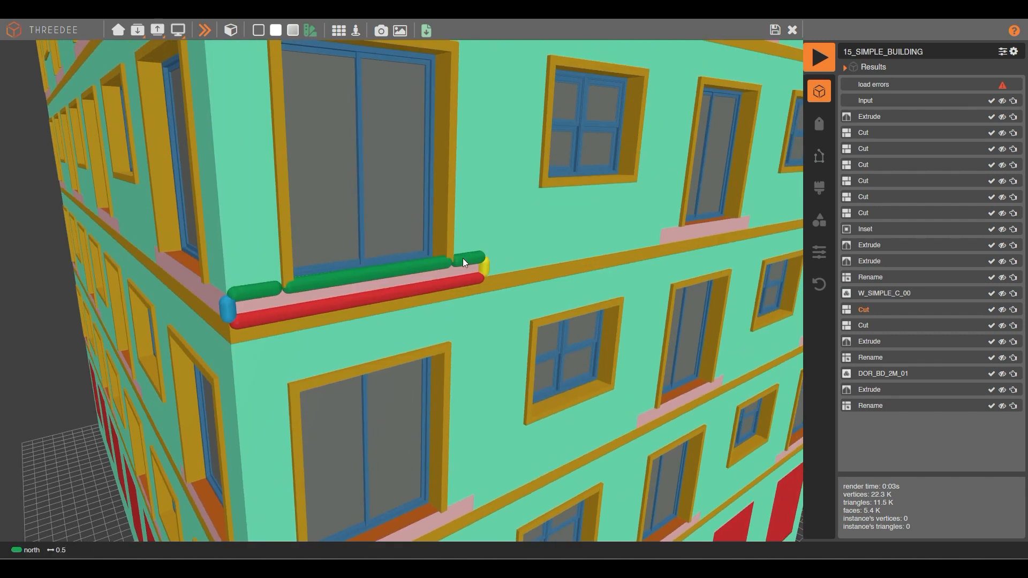
{"action": "left_click", "coordinate": [775, 32]}
Step: Add an edges Merge node with join colinear segments to the ACCENT output and feed its output into the Extrude node
{"action": "left_click_drag", "start_coordinate": [378, 135], "coordinate": [409, 212]}
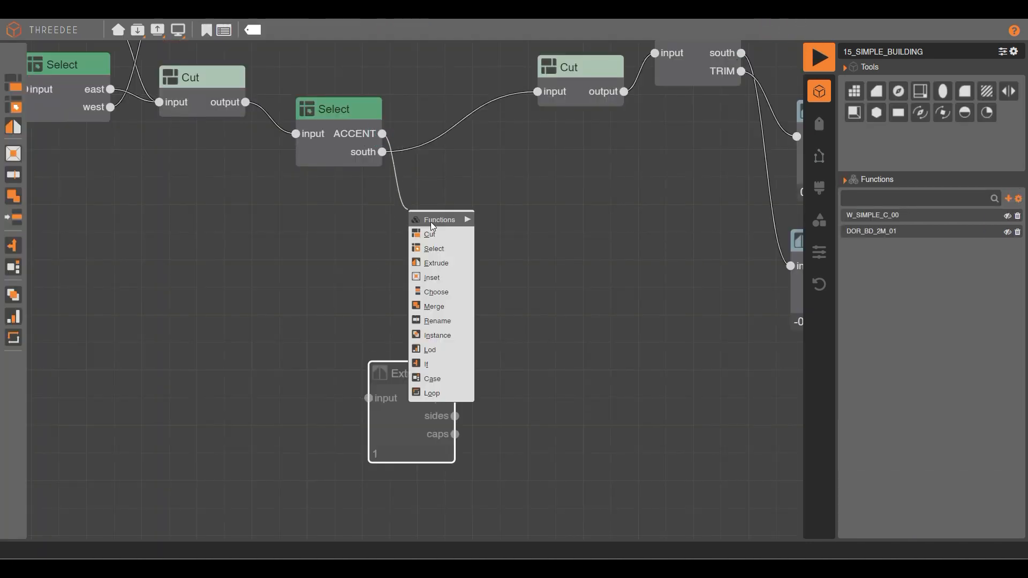
{"action": "left_click", "coordinate": [443, 307]}
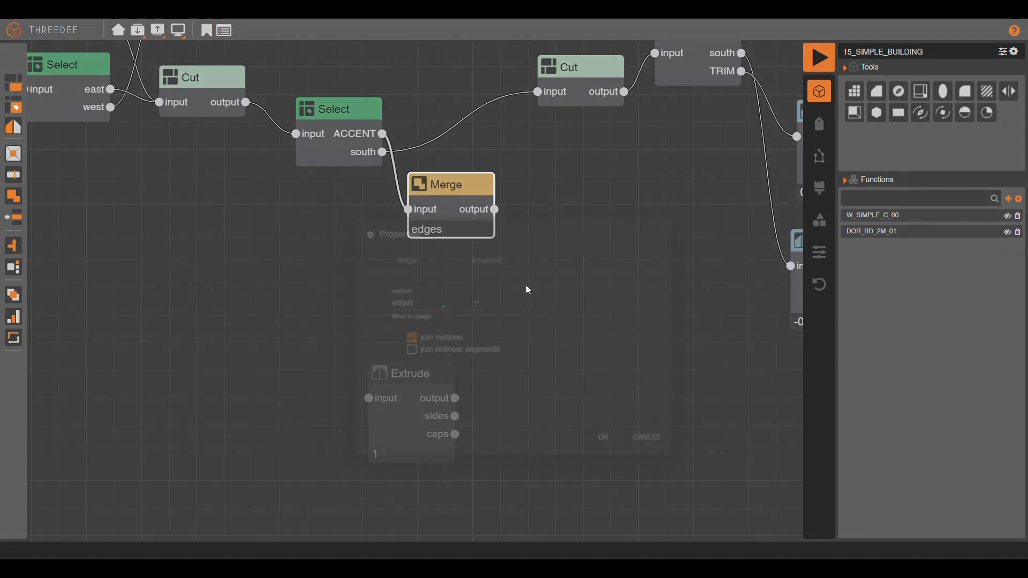
{"action": "left_click", "coordinate": [404, 304]}
{"action": "left_click", "coordinate": [611, 398]}
{"action": "left_click_drag", "start_coordinate": [493, 209], "coordinate": [377, 402]}
Step: Re-enable the balcony slab's Extrude node and run the project to check the corner balcony's top face edges
{"action": "right_click", "coordinate": [409, 377]}
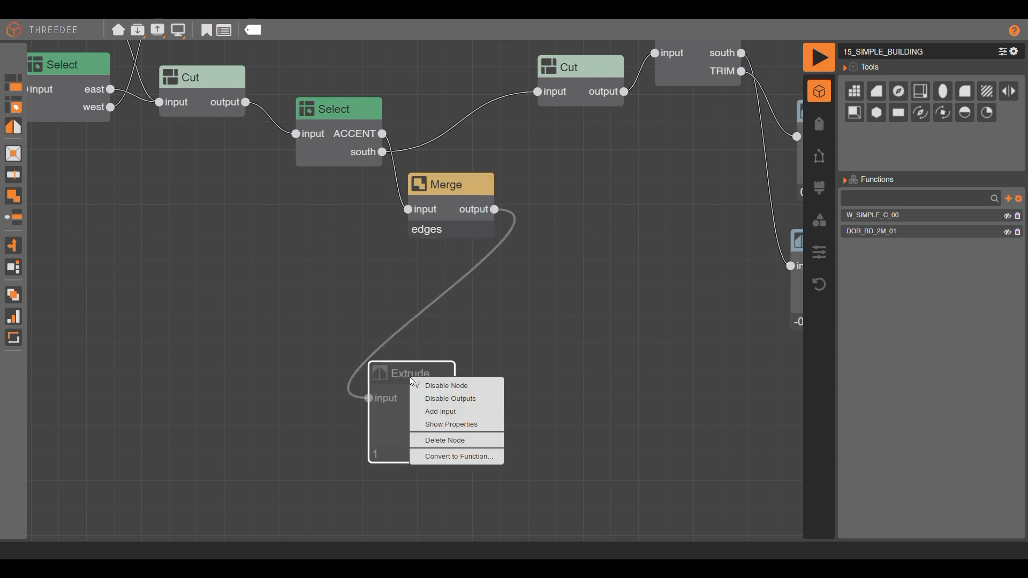
{"action": "left_click", "coordinate": [462, 383]}
{"action": "left_click", "coordinate": [817, 59]}
{"action": "left_click", "coordinate": [818, 60]}
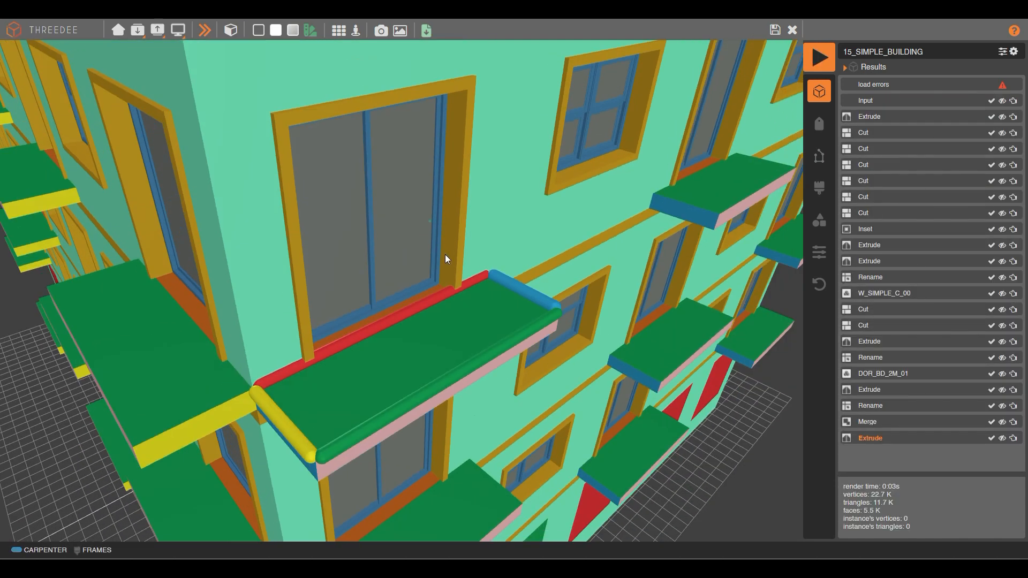
{"action": "left_click_drag", "start_coordinate": [445, 255], "coordinate": [457, 258]}
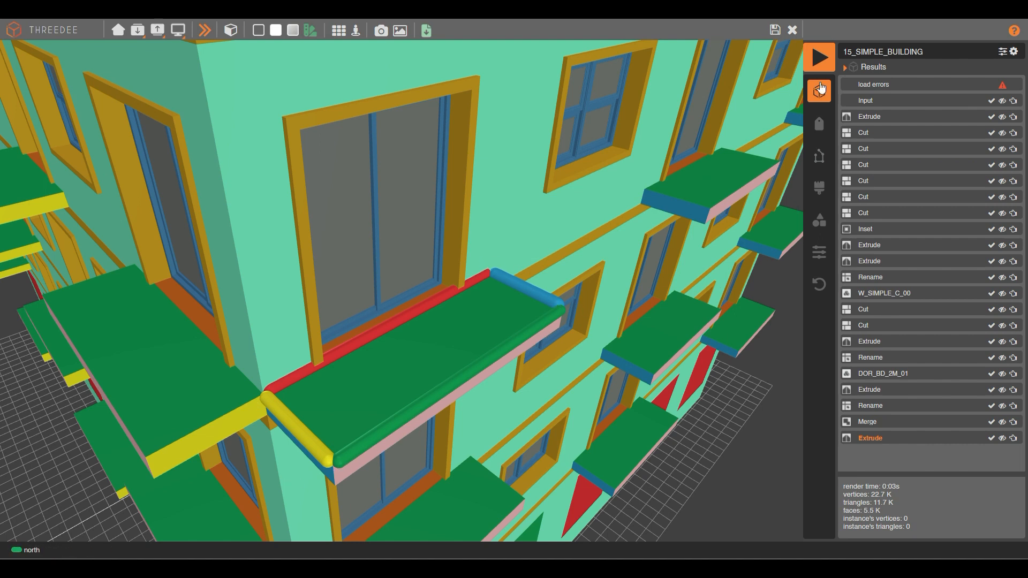
{"action": "left_click", "coordinate": [777, 31]}
{"action": "left_click", "coordinate": [97, 259]}
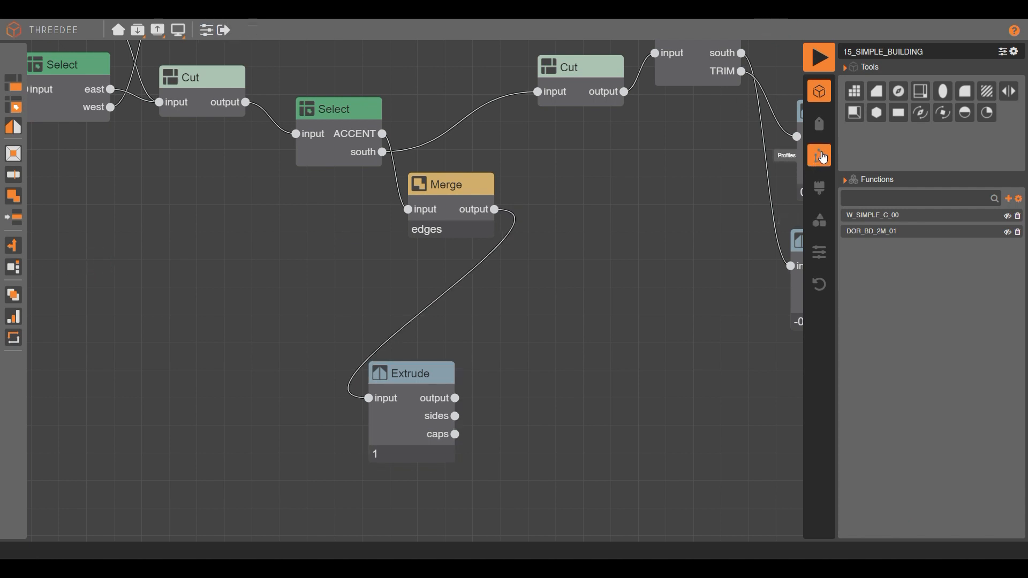
Step: Create a new profile named RAIL
{"action": "left_click", "coordinate": [822, 156]}
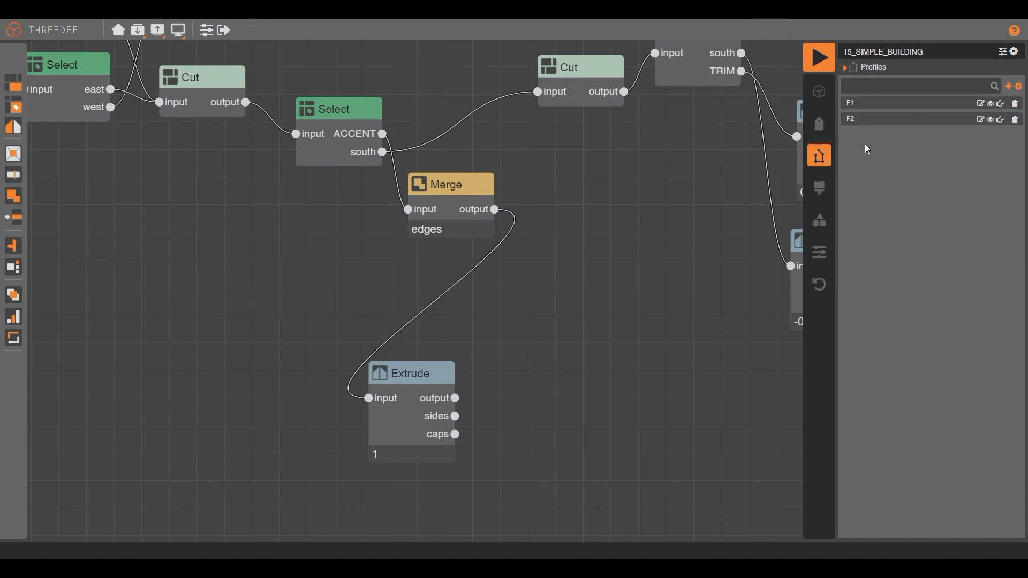
{"action": "left_click", "coordinate": [868, 83]}
{"action": "type", "text": "R"}
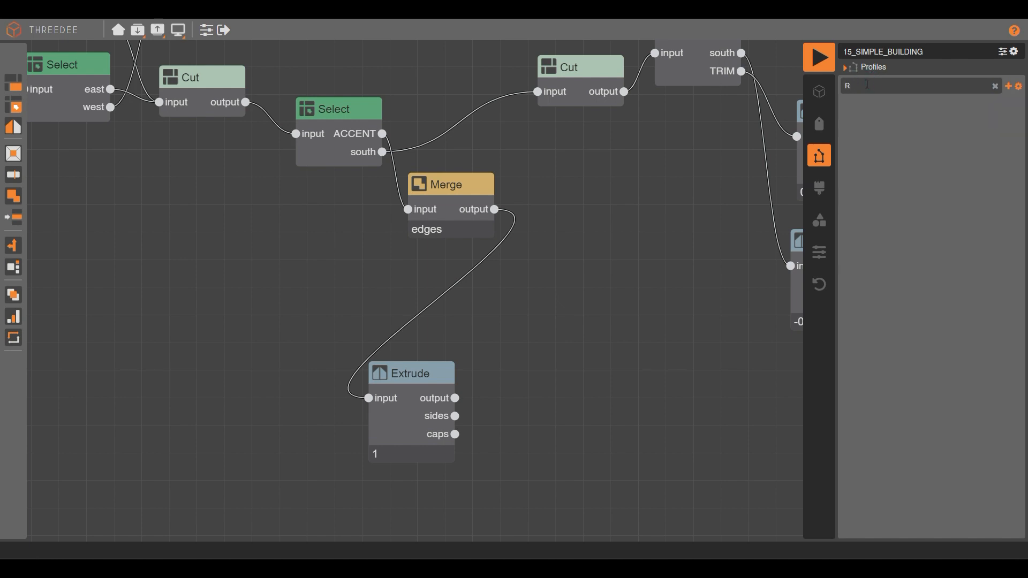
{"action": "left_click", "coordinate": [995, 85]}
{"action": "left_click", "coordinate": [1009, 86]}
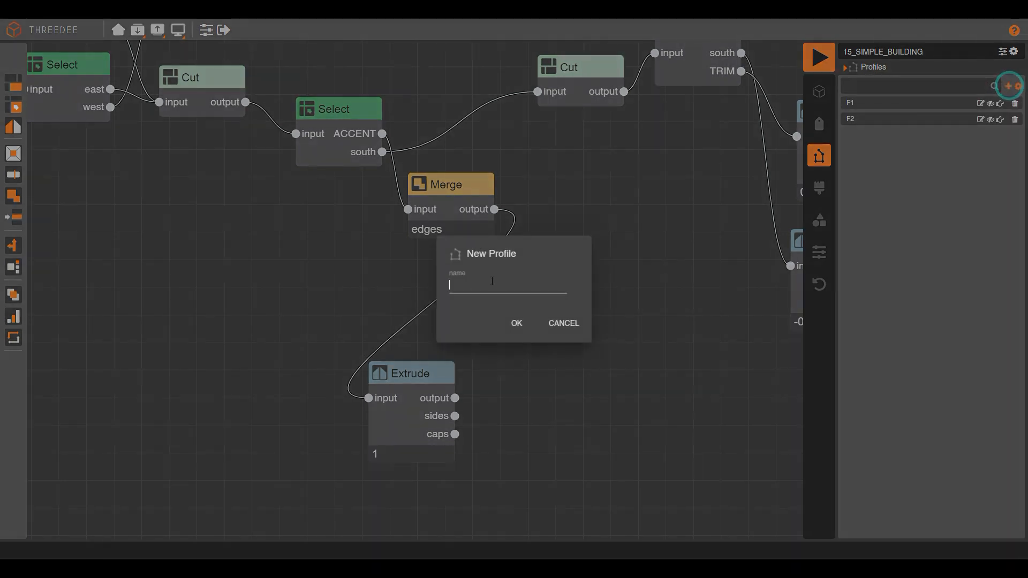
{"action": "left_click", "coordinate": [492, 281]}
{"action": "type", "text": "RAIL"}
{"action": "left_click", "coordinate": [517, 324]}
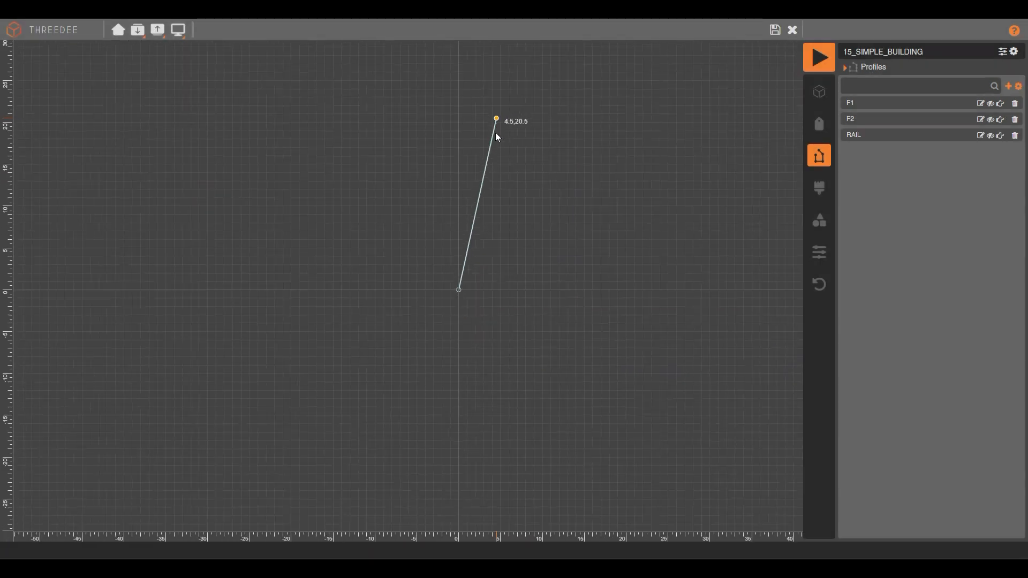
Step: Draw the RAIL profile as one open horizontal segment from the origin to -0.10,0.00 and save it
{"action": "left_click", "coordinate": [447, 278]}
{"action": "scroll", "coordinate": [439, 278], "scroll_direction": "up", "scroll_amount": 10}
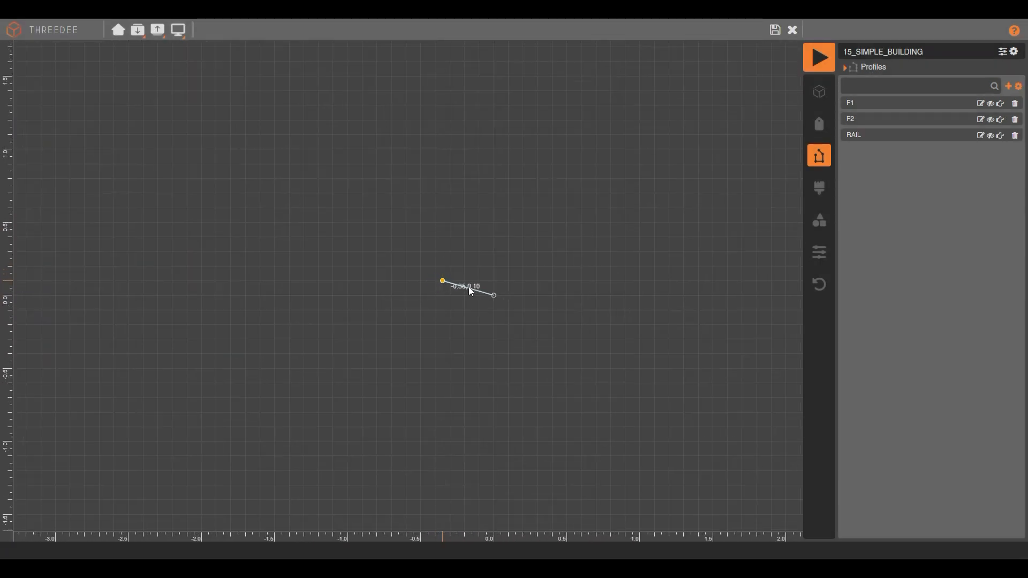
{"action": "scroll", "coordinate": [467, 290], "scroll_direction": "up", "scroll_amount": 4}
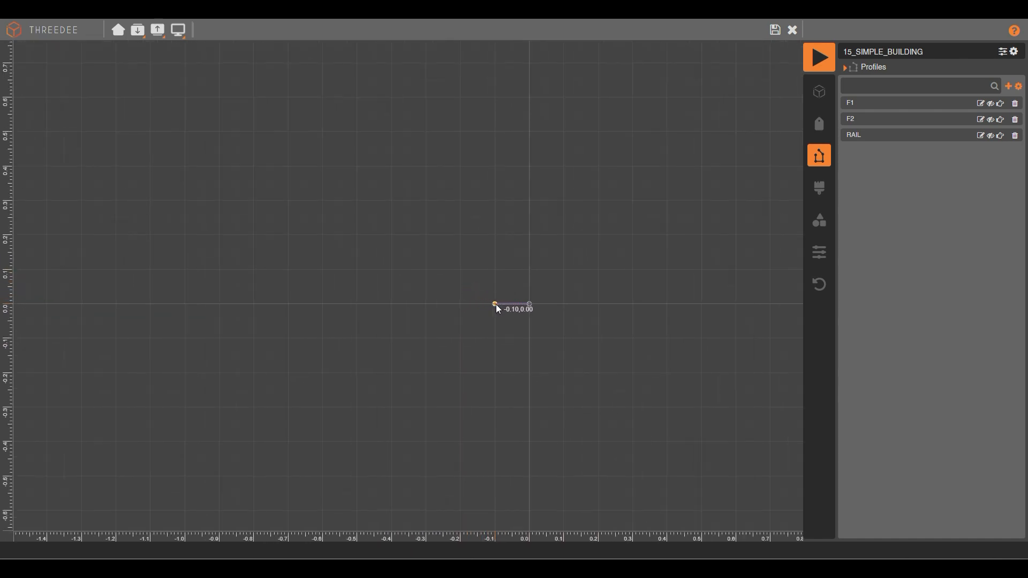
{"action": "left_click", "coordinate": [495, 304]}
{"action": "right_click", "coordinate": [439, 231]}
{"action": "left_click", "coordinate": [471, 251]}
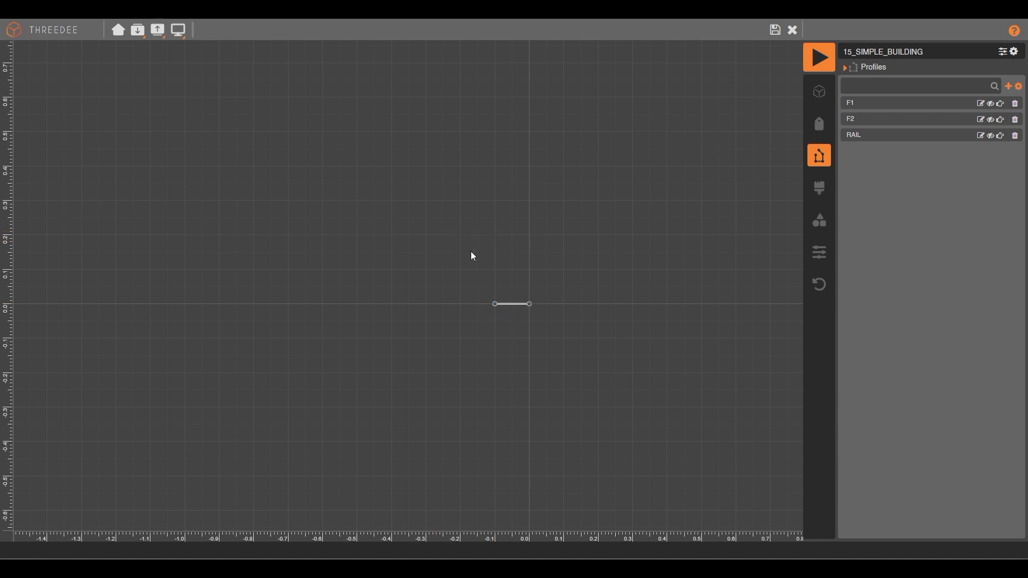
{"action": "left_click", "coordinate": [512, 304]}
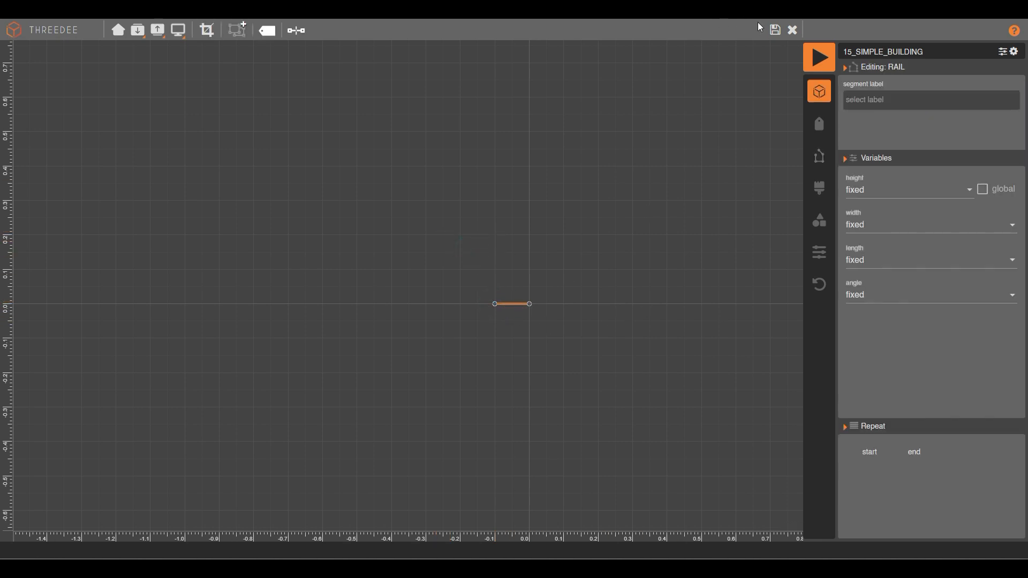
{"action": "left_click", "coordinate": [776, 31]}
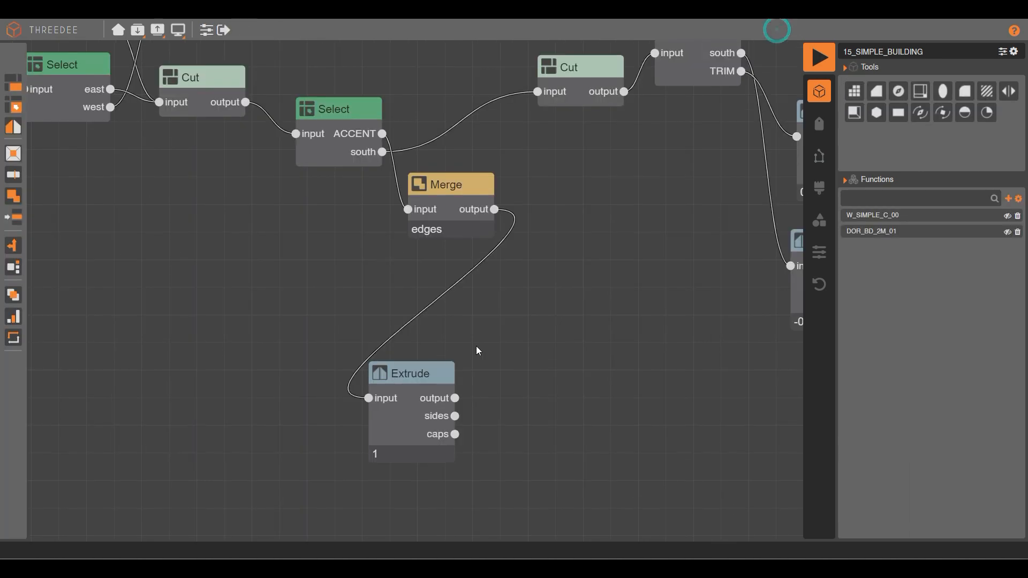
Step: Add a Select node to the balcony Extrude node's sides output that picks the north faces
{"action": "left_click_drag", "start_coordinate": [493, 390], "coordinate": [389, 284]}
{"action": "scroll", "coordinate": [278, 253], "scroll_direction": "up", "scroll_amount": 3}
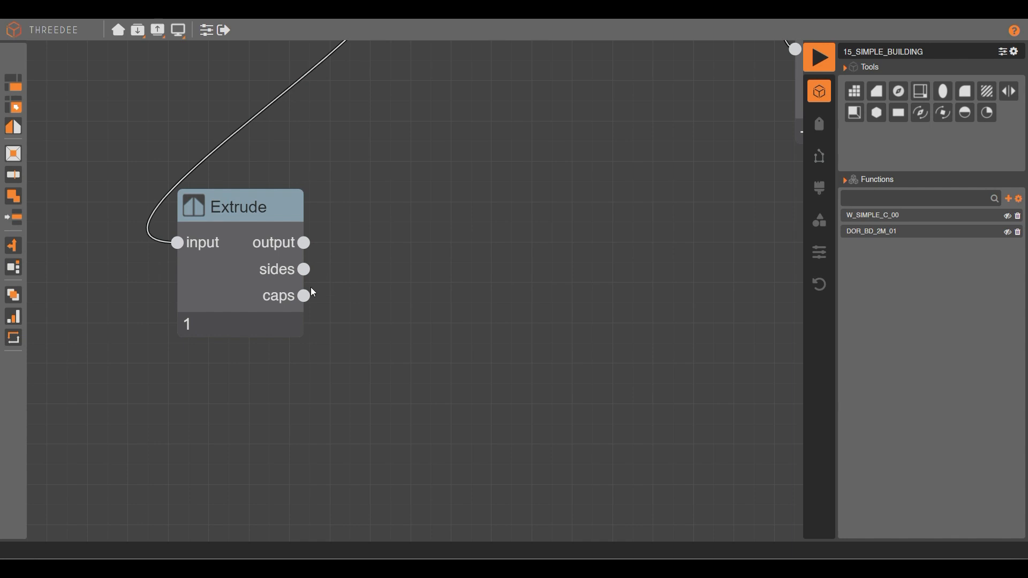
{"action": "left_click_drag", "start_coordinate": [305, 269], "coordinate": [371, 326]}
{"action": "left_click", "coordinate": [416, 364]}
{"action": "left_click", "coordinate": [518, 251]}
{"action": "left_click", "coordinate": [528, 298]}
{"action": "left_click", "coordinate": [611, 399]}
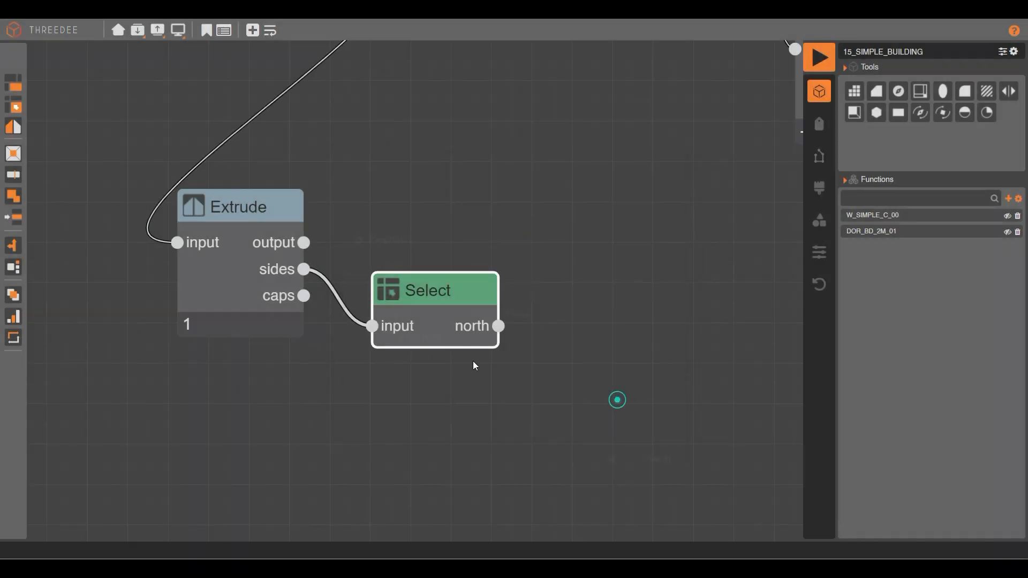
Step: Add a Rename node to the north output, labelling all faces FLOOR and all edges RAIL
{"action": "left_click_drag", "start_coordinate": [498, 326], "coordinate": [538, 374]}
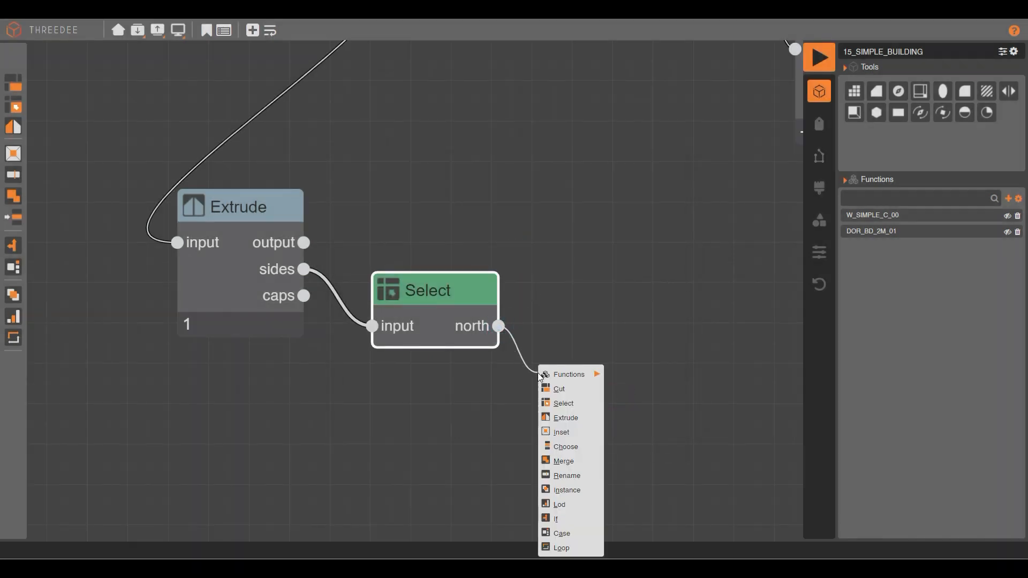
{"action": "left_click", "coordinate": [581, 476]}
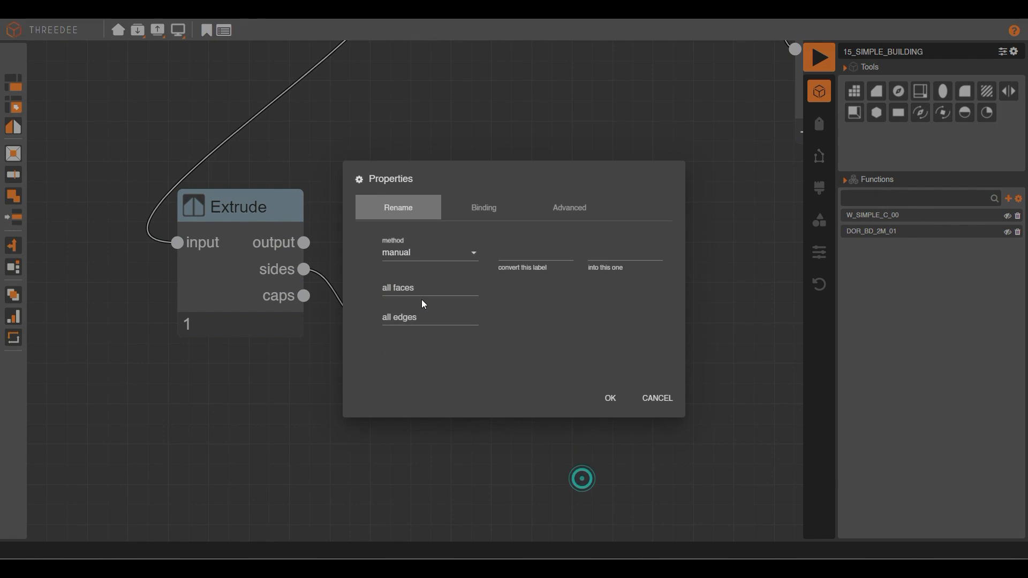
{"action": "left_click", "coordinate": [434, 286]}
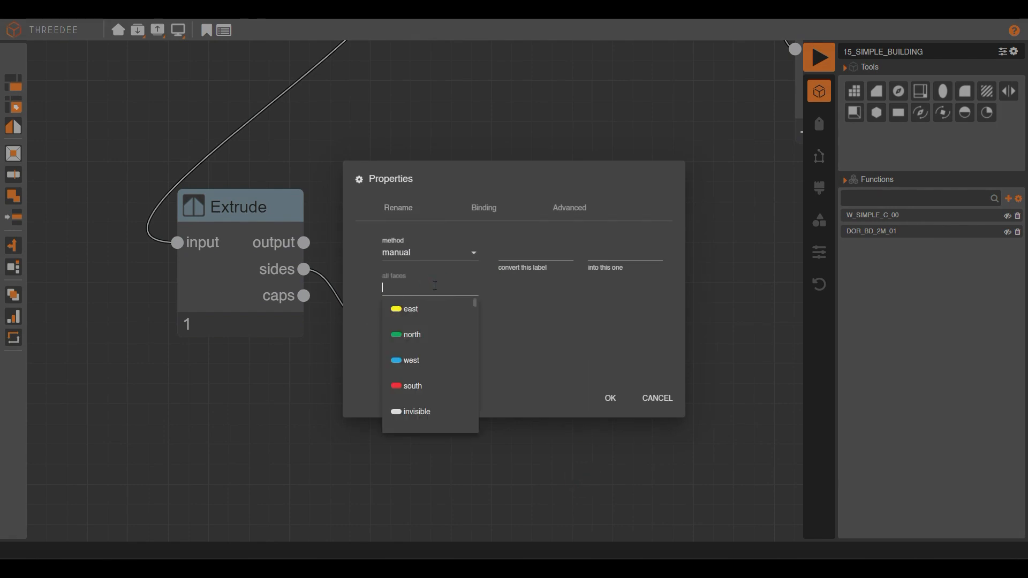
{"action": "type", "text": "F"}
{"action": "left_click", "coordinate": [434, 386]}
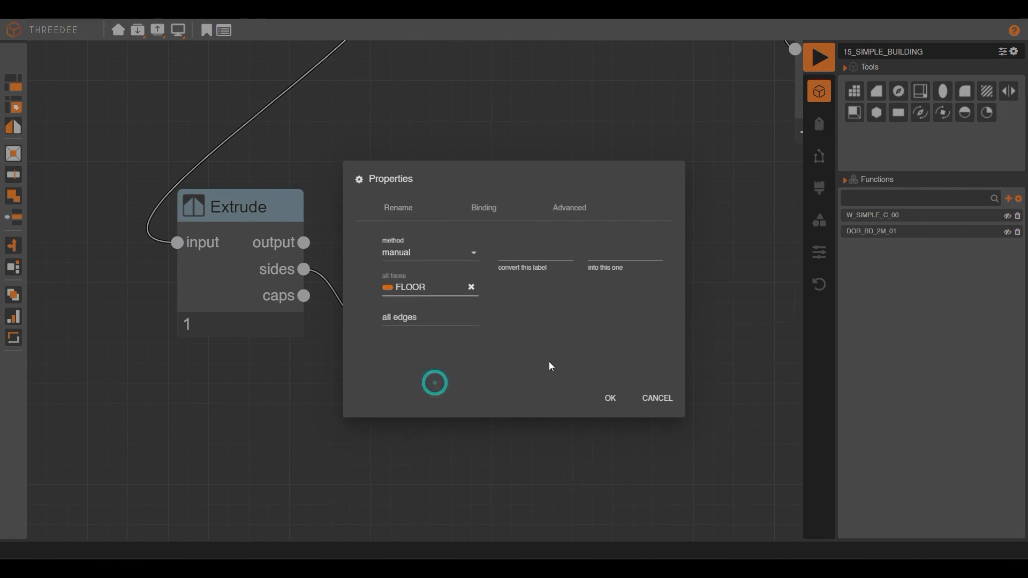
{"action": "left_click", "coordinate": [415, 318]}
{"action": "scroll", "coordinate": [447, 393], "scroll_direction": "down", "scroll_amount": 5}
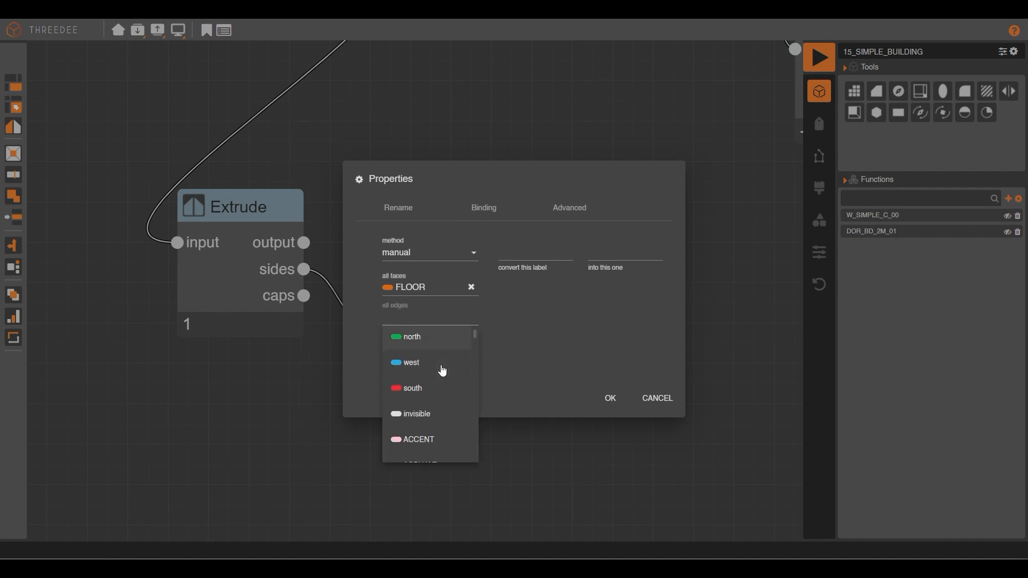
{"action": "scroll", "coordinate": [449, 370], "scroll_direction": "down", "scroll_amount": 10}
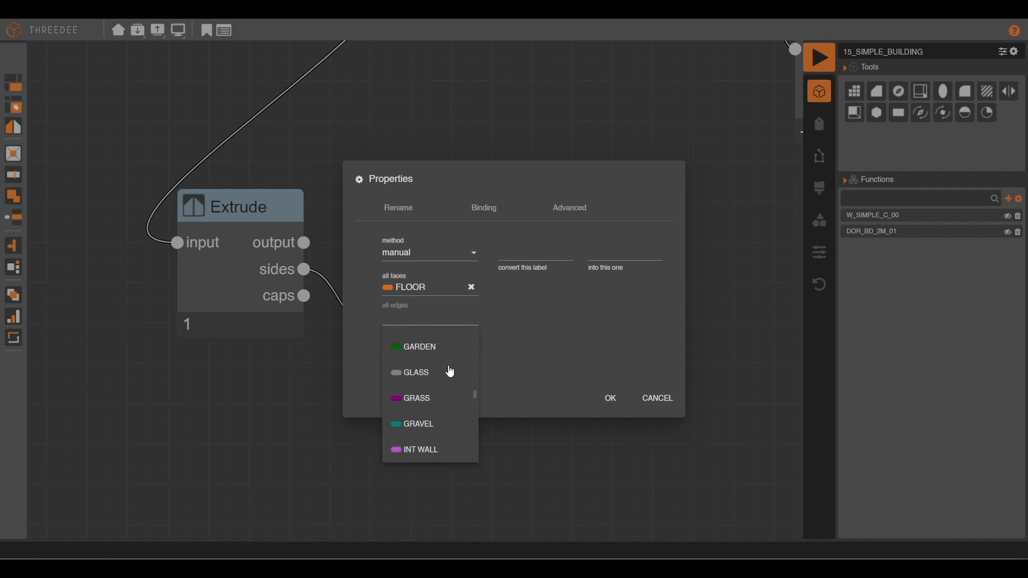
{"action": "left_click", "coordinate": [450, 449]}
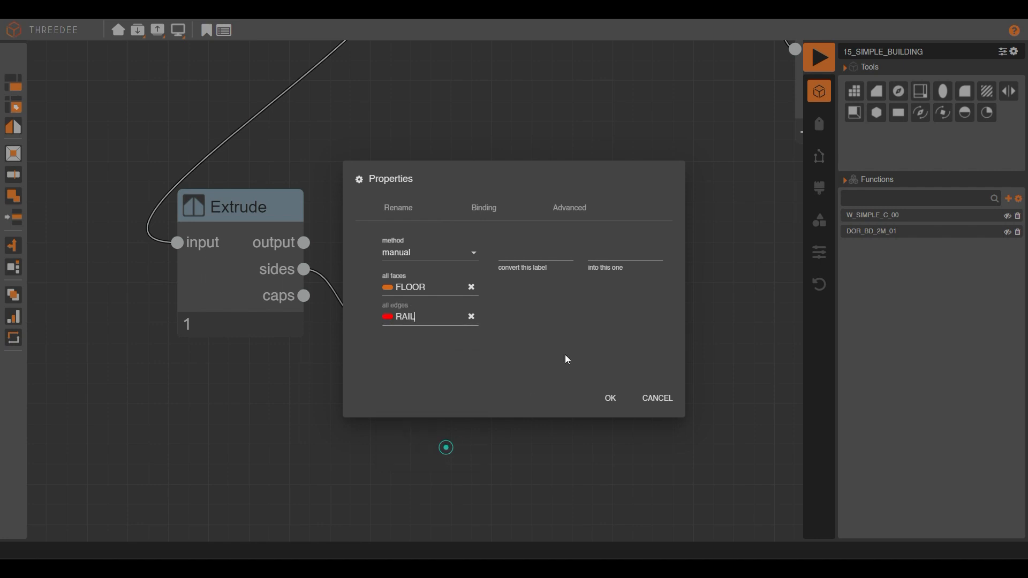
Step: Add a north-to-north label conversion to the Rename node, run the project and check the corner balcony's top face
{"action": "left_click", "coordinate": [527, 248]}
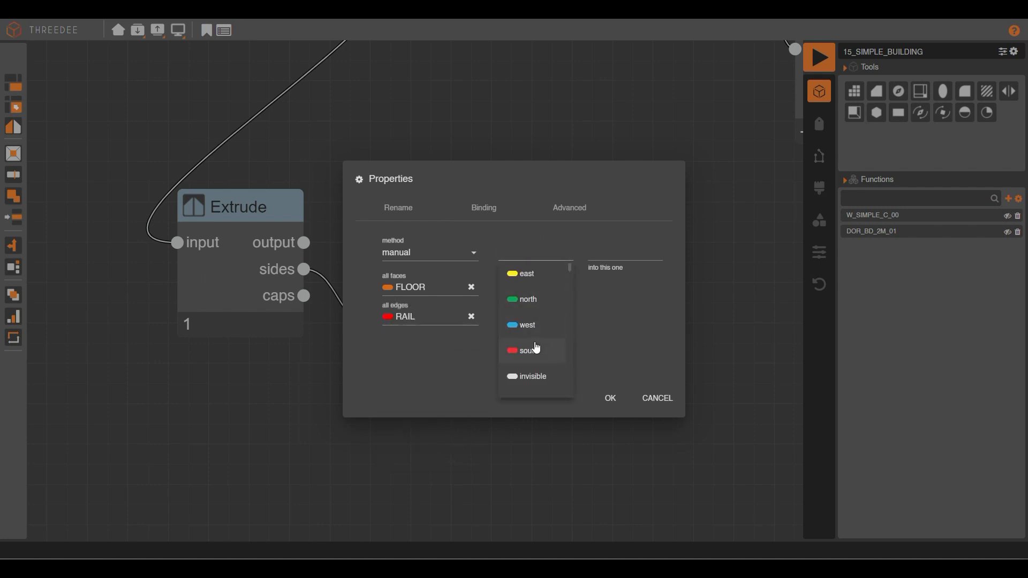
{"action": "left_click", "coordinate": [531, 297]}
{"action": "left_click", "coordinate": [607, 253]}
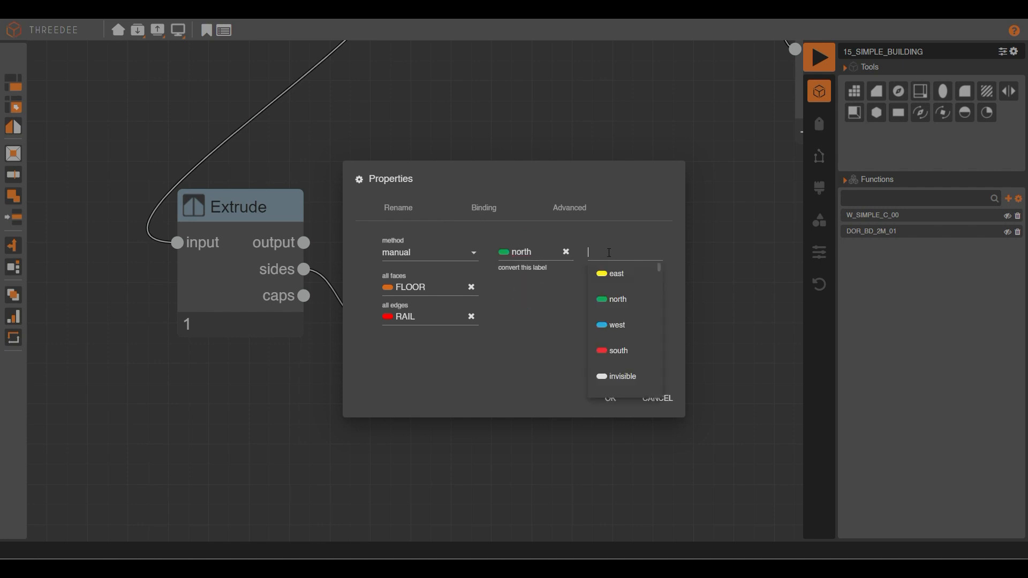
{"action": "left_click", "coordinate": [628, 305]}
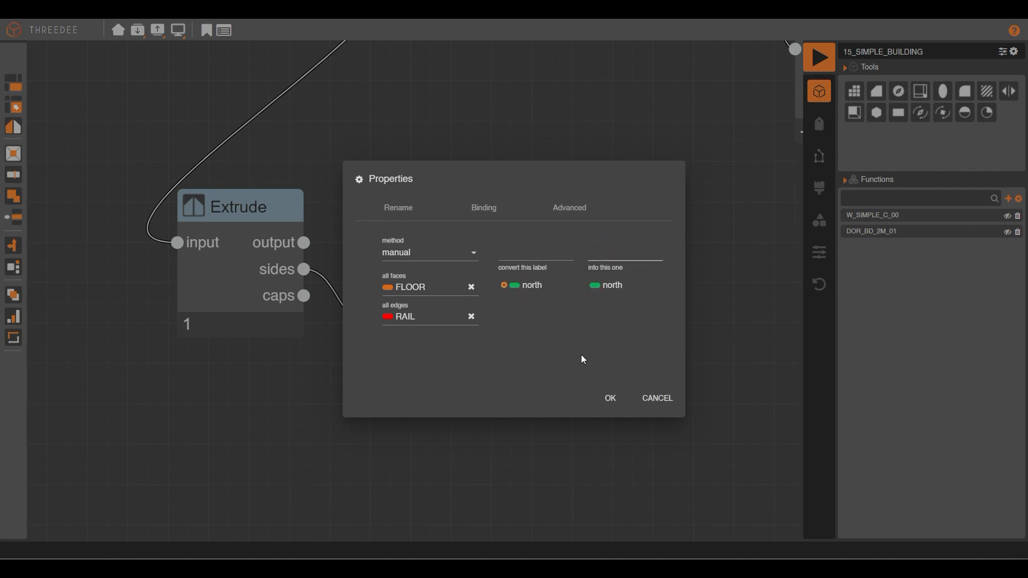
{"action": "left_click", "coordinate": [611, 399]}
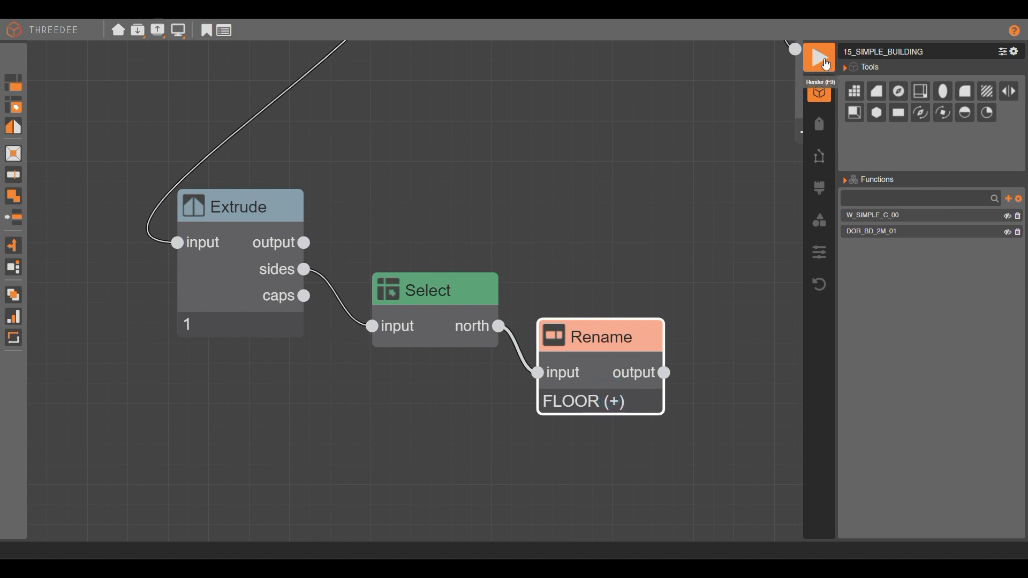
{"action": "left_click", "coordinate": [825, 64]}
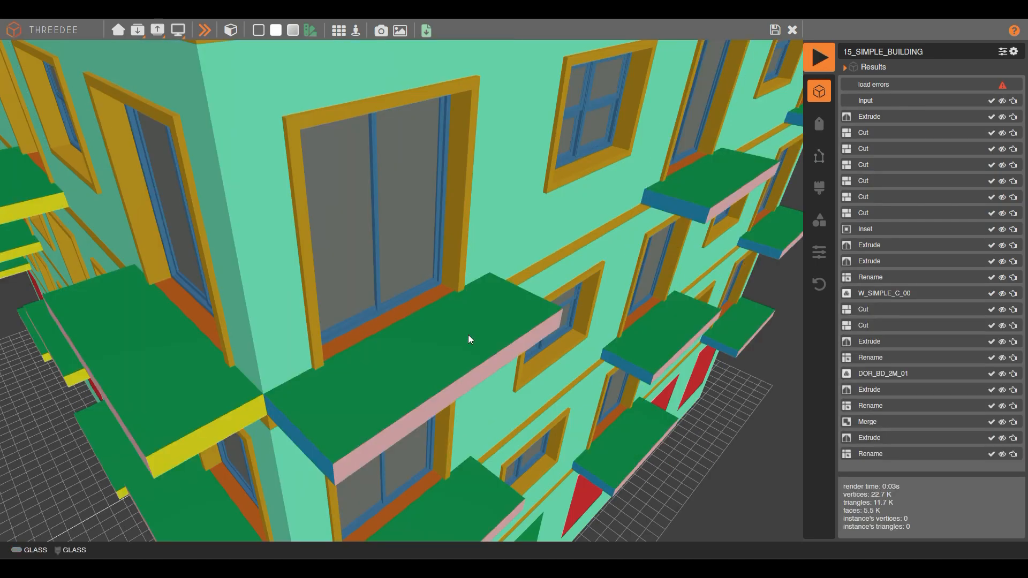
{"action": "left_click", "coordinate": [455, 330]}
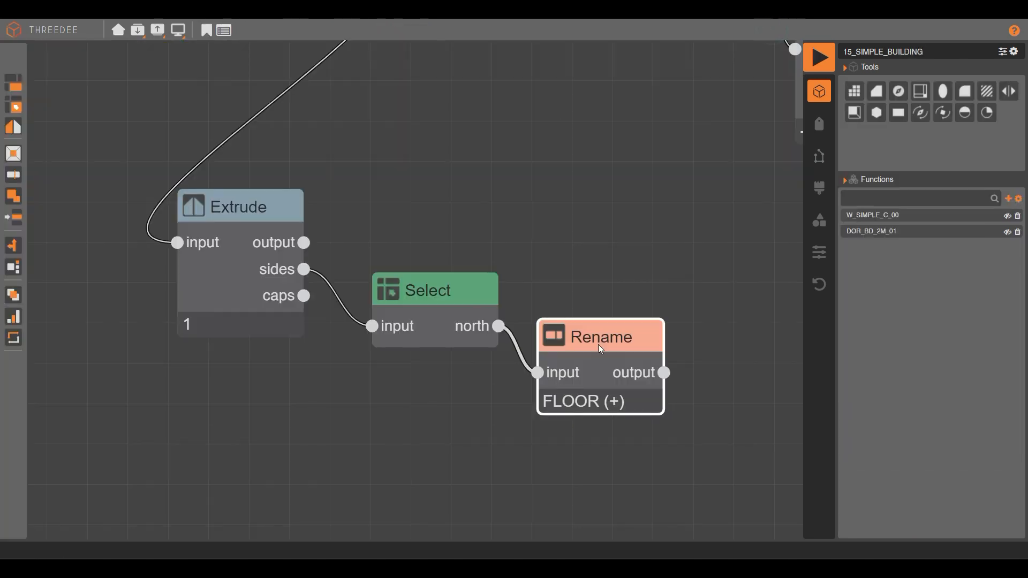
Step: Replace the Rename node's north-to-north label conversion with a south-to-south conversion
{"action": "double_click", "coordinate": [601, 345]}
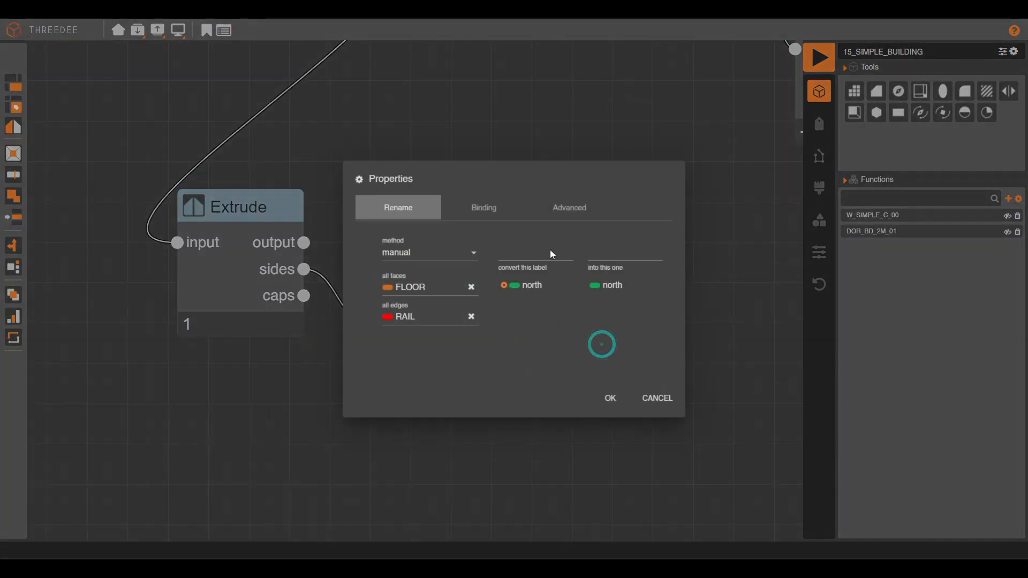
{"action": "left_click", "coordinate": [509, 291]}
{"action": "left_click", "coordinate": [526, 251]}
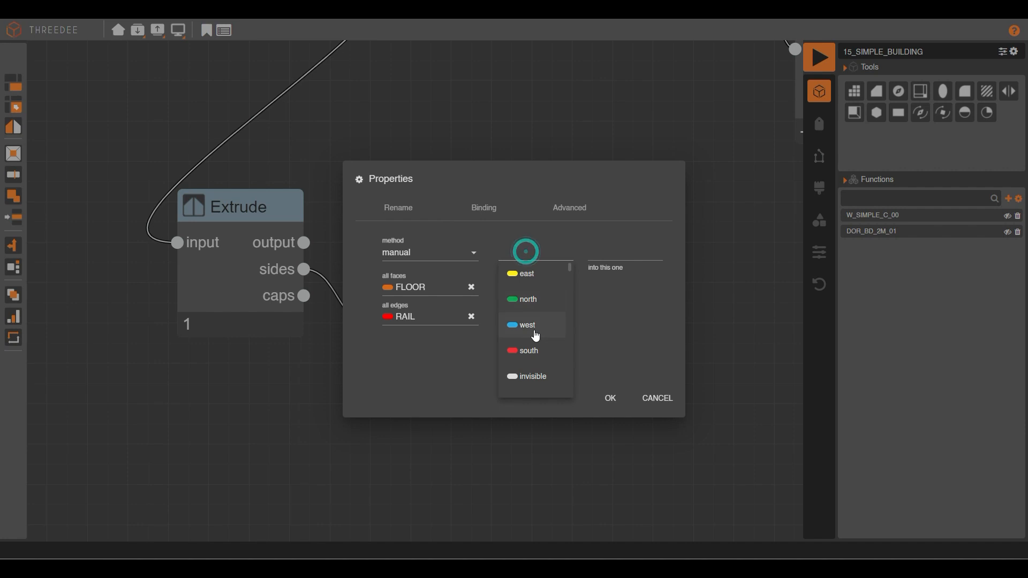
{"action": "left_click", "coordinate": [530, 351]}
{"action": "left_click", "coordinate": [614, 251]}
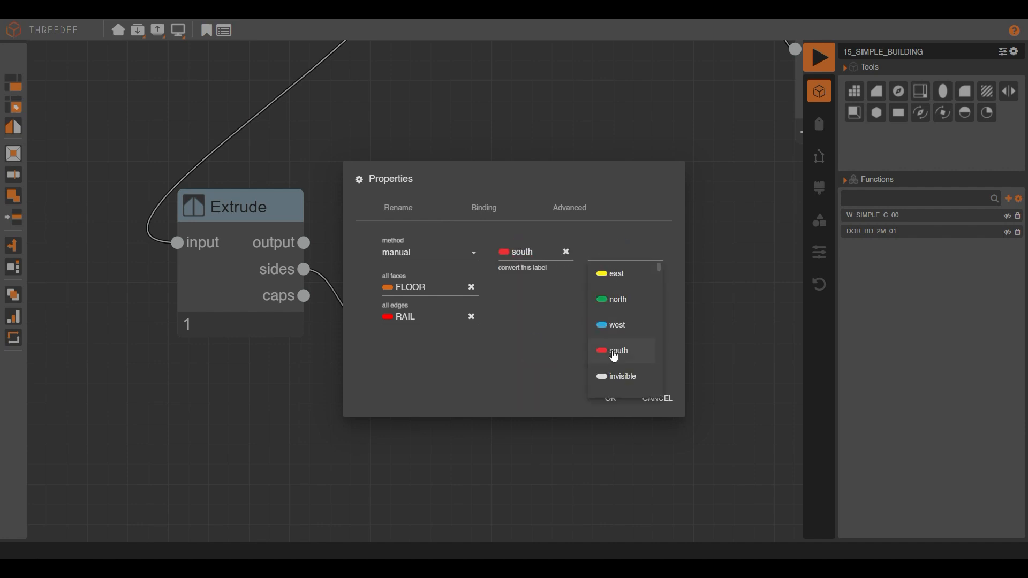
{"action": "left_click", "coordinate": [612, 351]}
{"action": "left_click", "coordinate": [608, 398]}
Step: Run the project and check the edge labels of the corner balcony's top face
{"action": "left_click", "coordinate": [808, 69]}
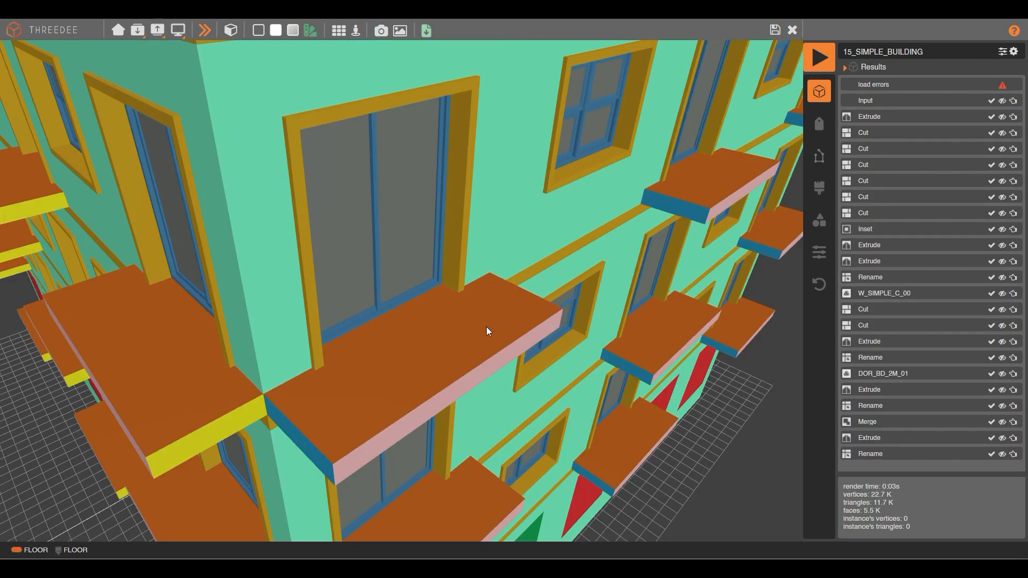
{"action": "left_click", "coordinate": [482, 325]}
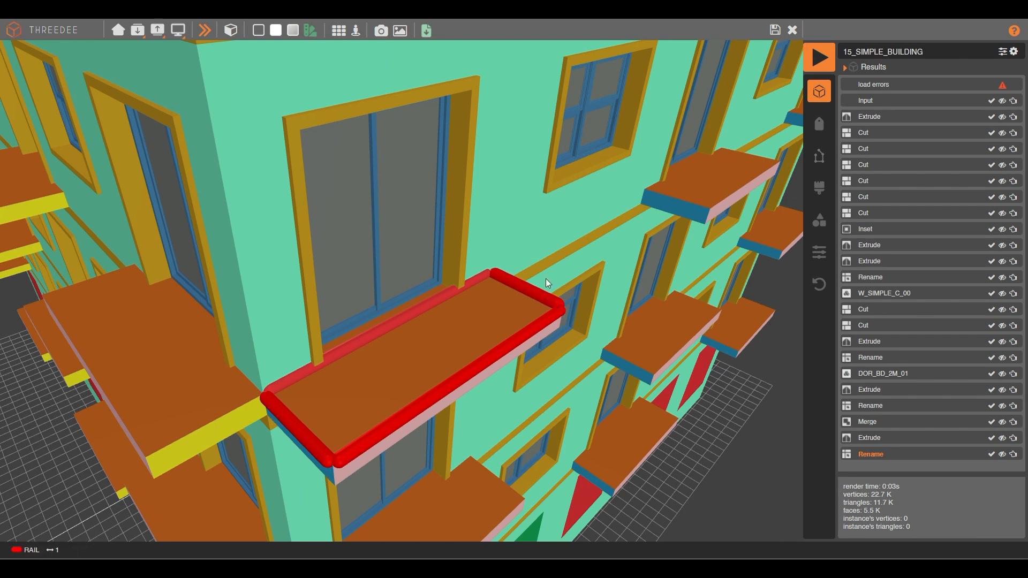
{"action": "left_click", "coordinate": [792, 30]}
Step: Add an Extrude node to the Rename node's output, using the label profile method
{"action": "left_click_drag", "start_coordinate": [680, 364], "coordinate": [432, 209]}
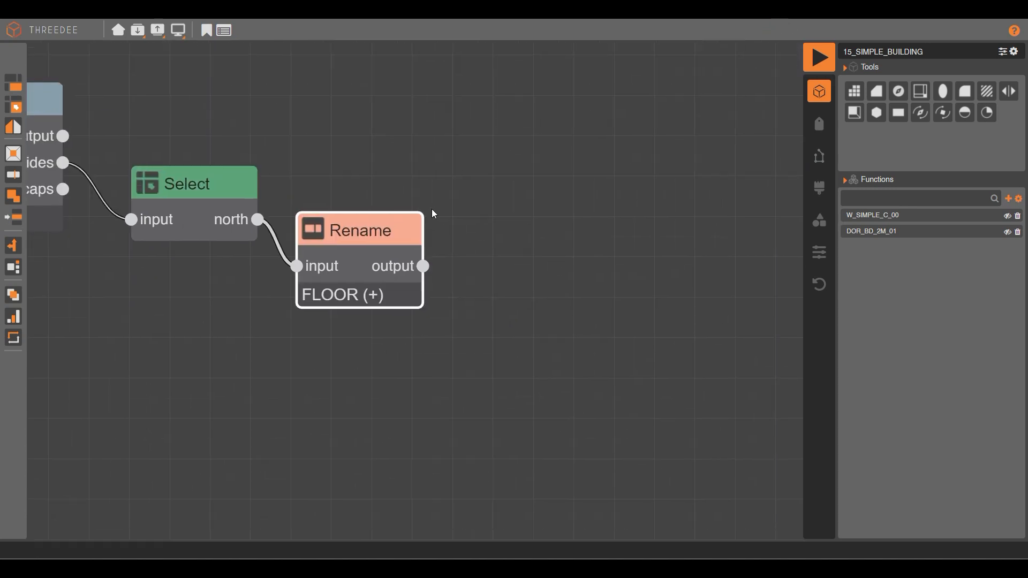
{"action": "left_click_drag", "start_coordinate": [454, 296], "coordinate": [487, 311]}
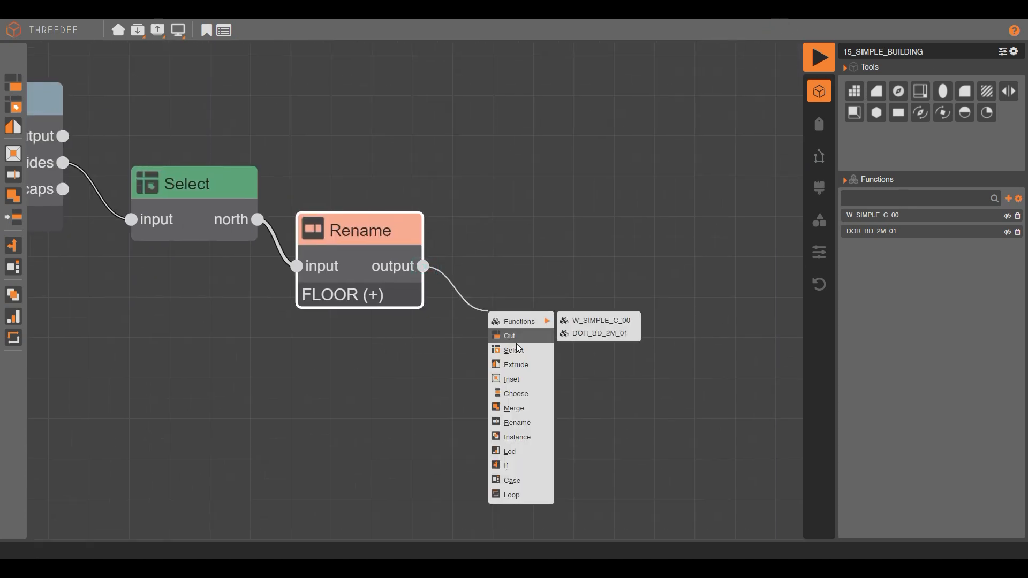
{"action": "left_click", "coordinate": [515, 365]}
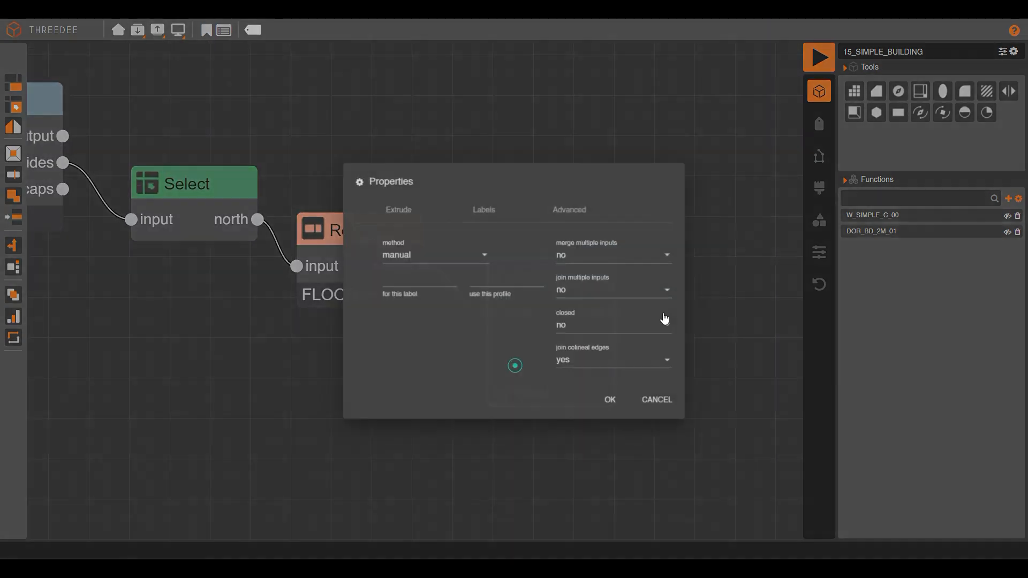
{"action": "left_click", "coordinate": [421, 256]}
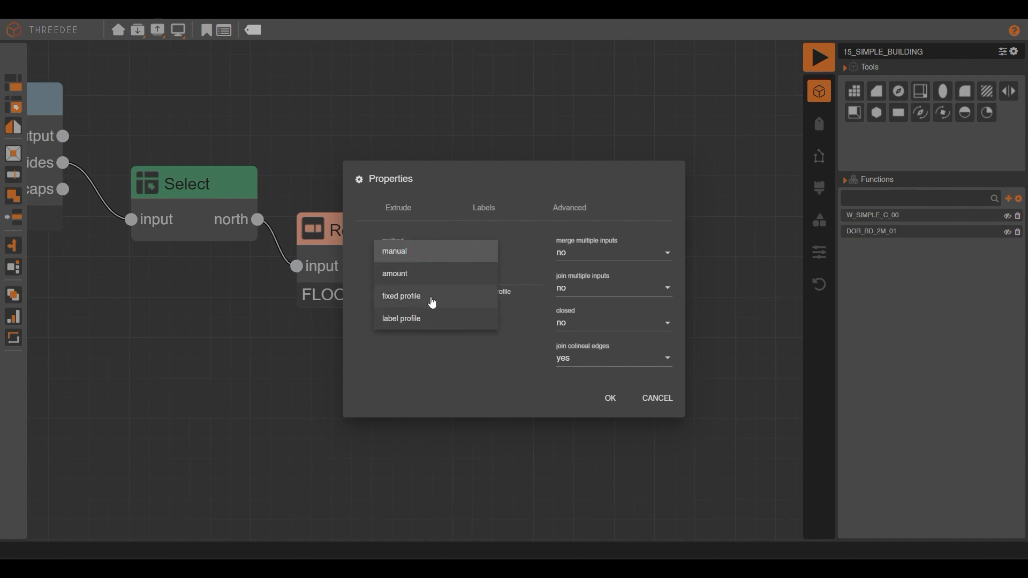
{"action": "left_click", "coordinate": [427, 319]}
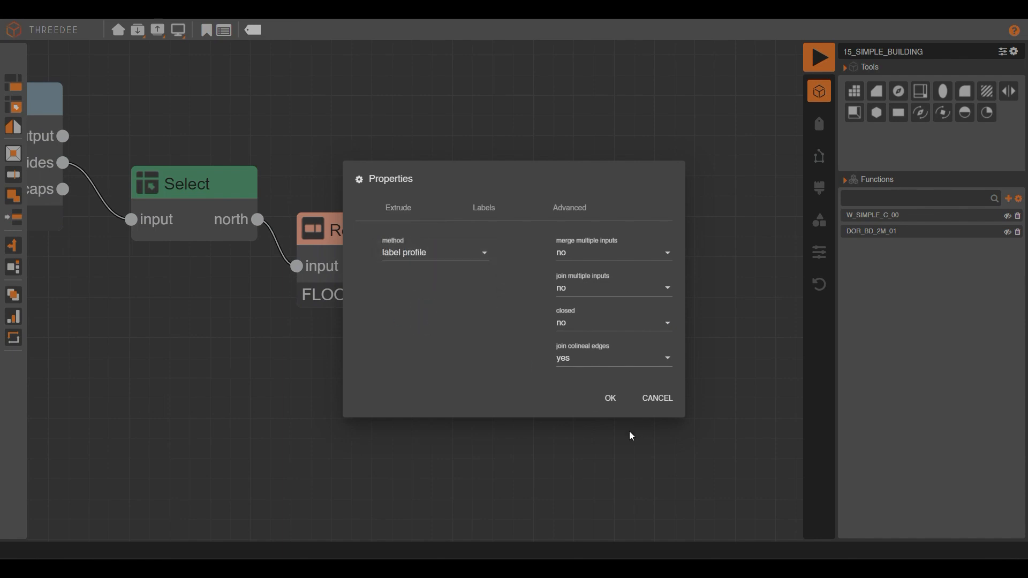
{"action": "left_click", "coordinate": [611, 403]}
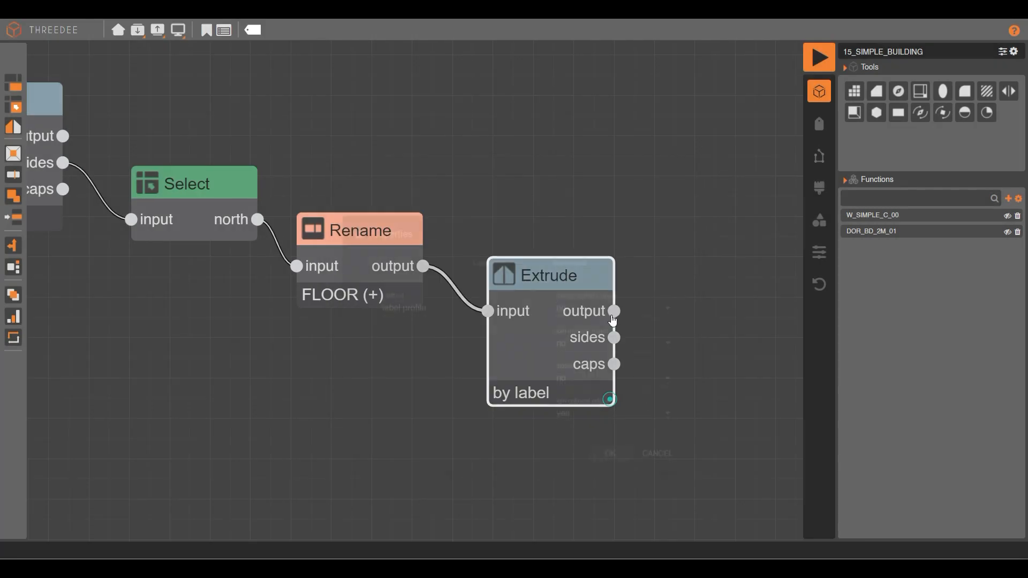
Step: Run the project and examine the edge labels of the extruded rail strips around the corner balcony
{"action": "left_click", "coordinate": [819, 58]}
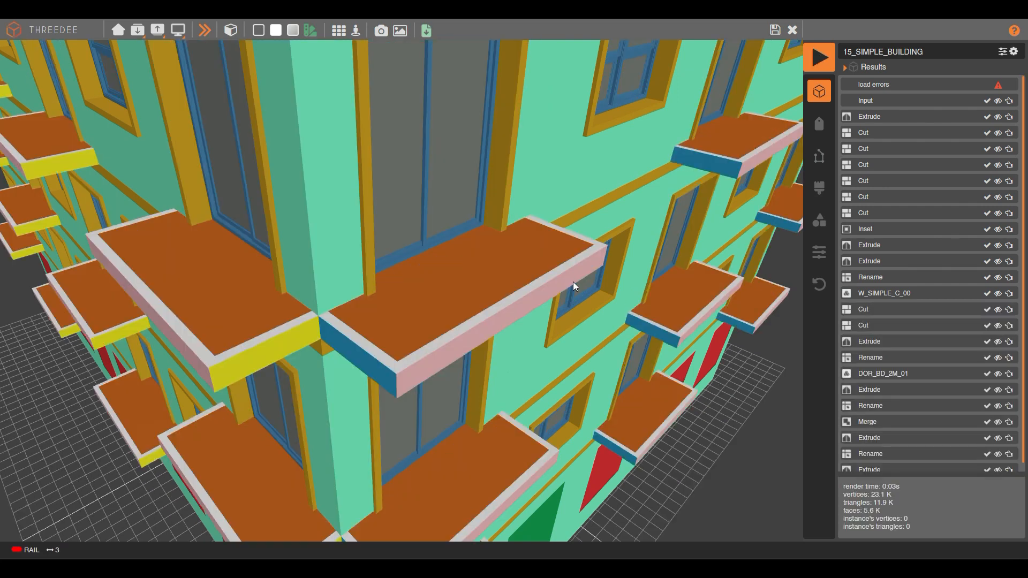
{"action": "scroll", "coordinate": [583, 266], "scroll_direction": "up", "scroll_amount": 2}
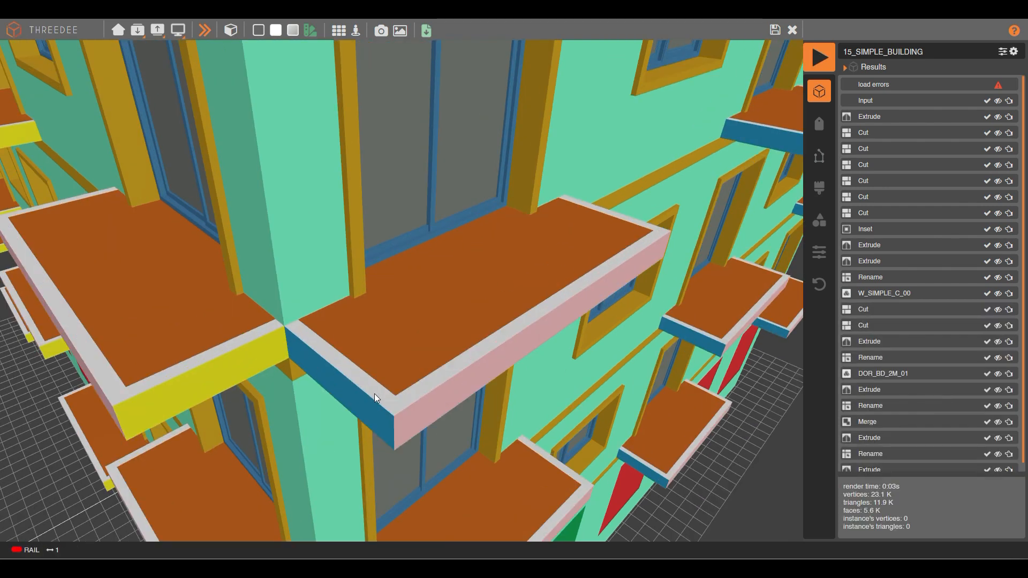
{"action": "left_click", "coordinate": [624, 219]}
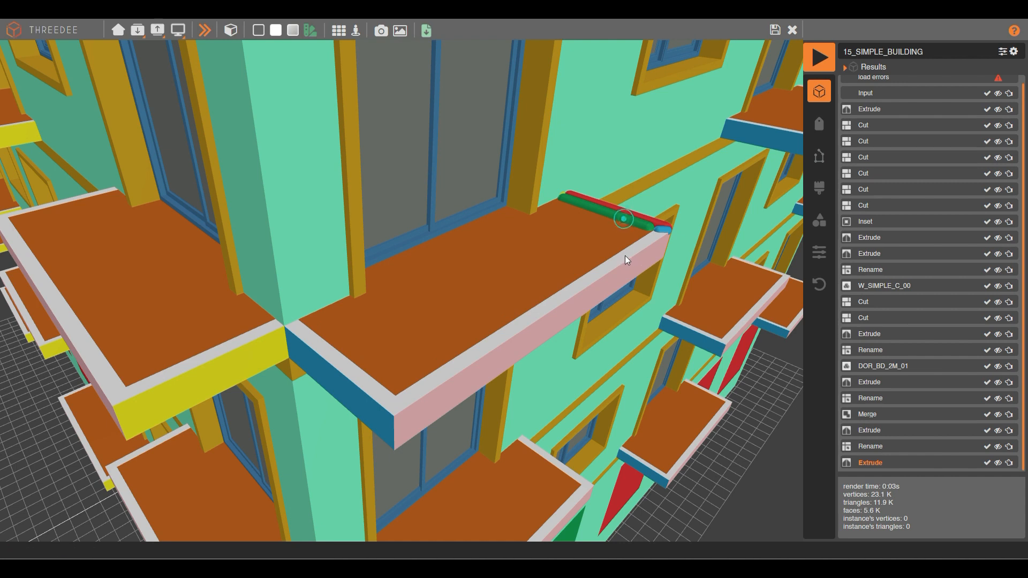
{"action": "left_click", "coordinate": [626, 258]}
{"action": "left_click", "coordinate": [348, 373]}
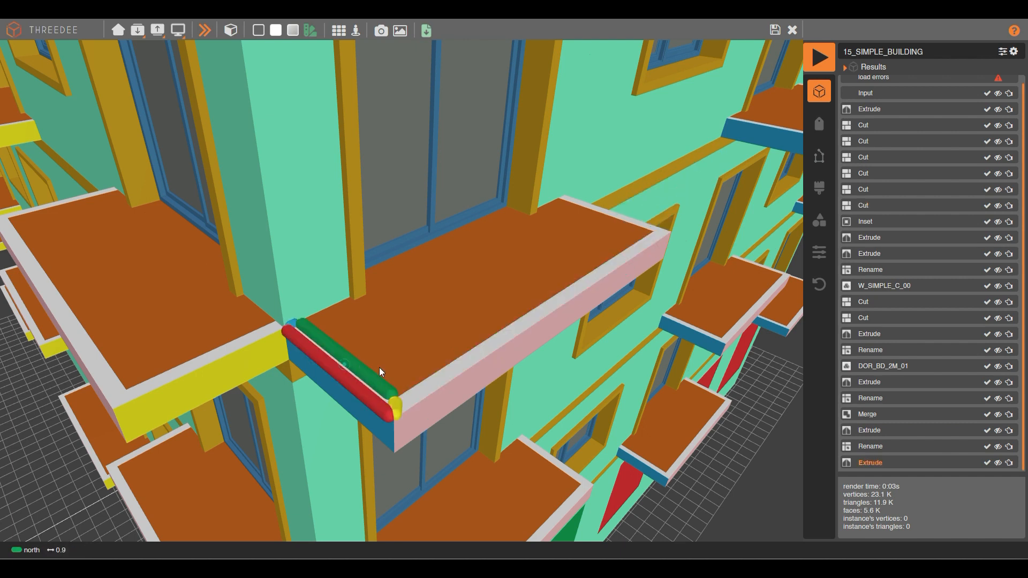
{"action": "left_click", "coordinate": [445, 373]}
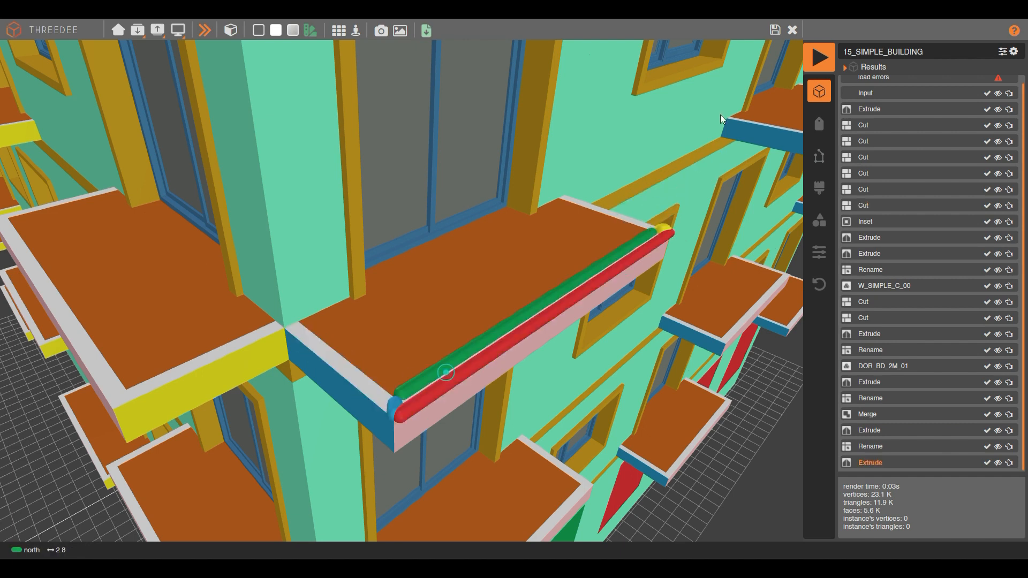
{"action": "left_click", "coordinate": [775, 32]}
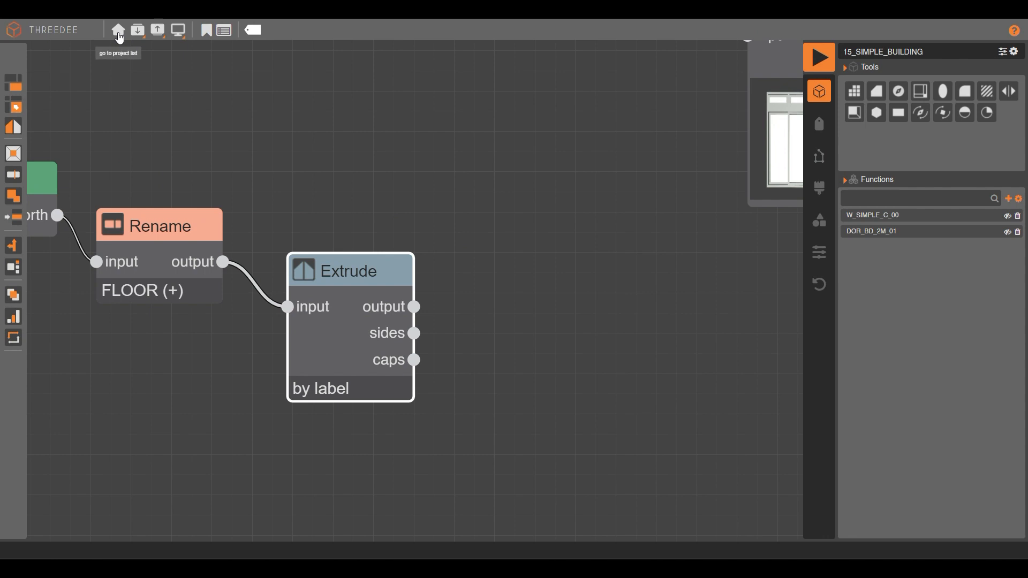
Step: Search the function library for FEN and import the METAL FENCE 2.0 function
{"action": "left_click", "coordinate": [137, 31]}
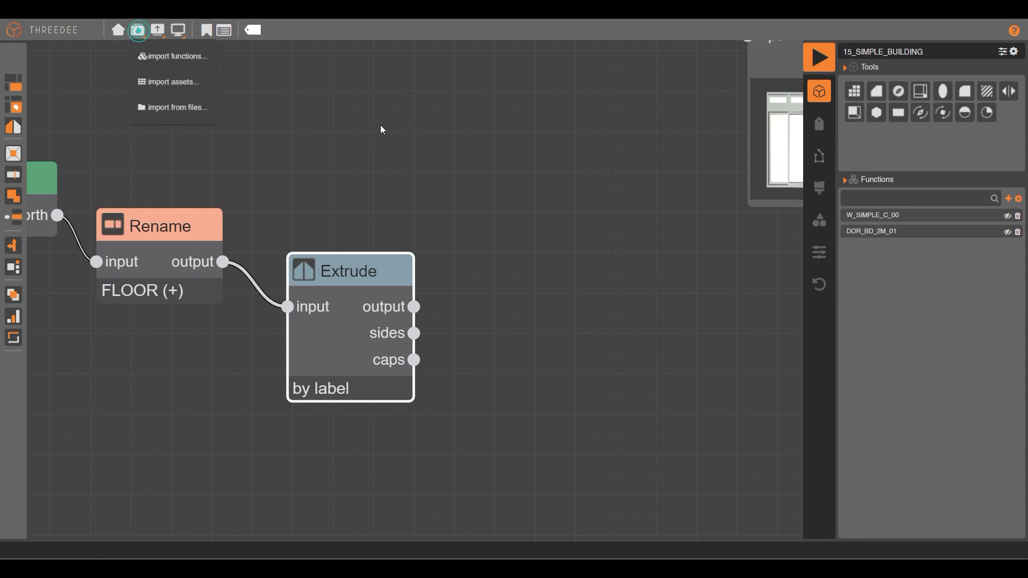
{"action": "left_click", "coordinate": [172, 59]}
{"action": "left_click", "coordinate": [182, 114]}
{"action": "type", "text": "FEN"}
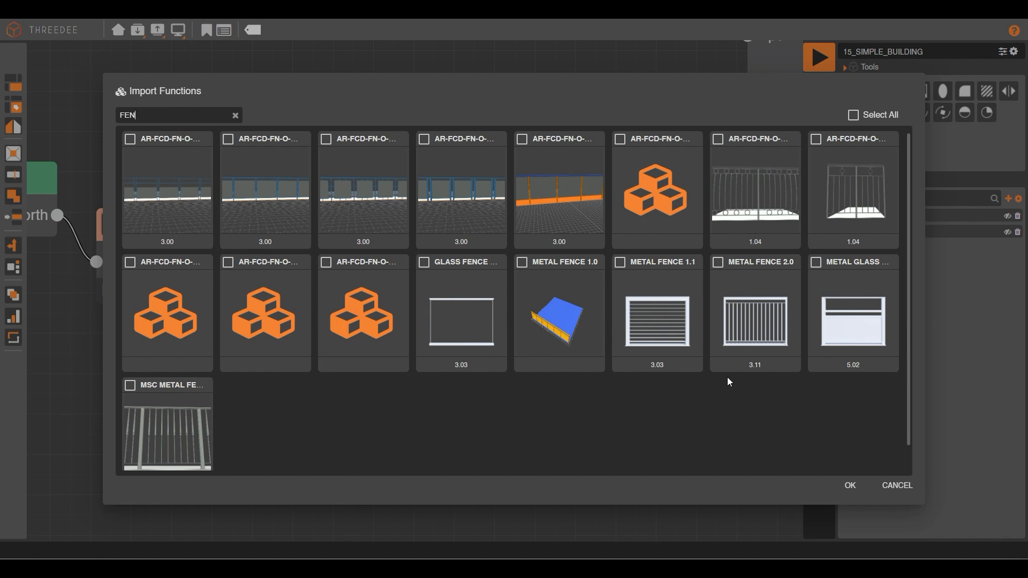
{"action": "left_click", "coordinate": [757, 328]}
{"action": "left_click", "coordinate": [852, 486]}
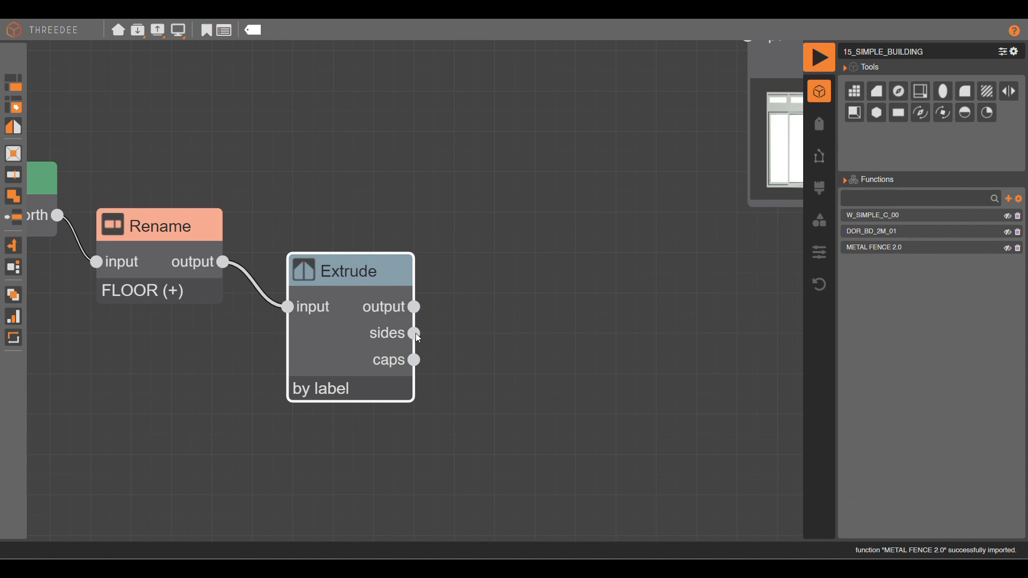
Step: Connect a METAL FENCE 2.0 function node to the sides output of the by-label Extrude node
{"action": "left_click_drag", "start_coordinate": [411, 332], "coordinate": [484, 387]}
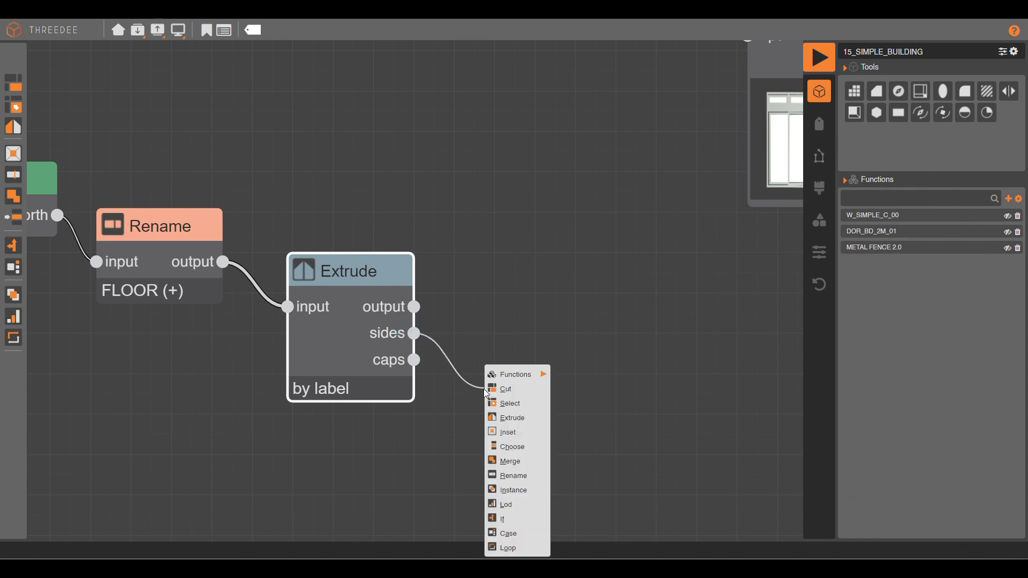
{"action": "mouse_move", "coordinate": [510, 379]}
{"action": "left_click", "coordinate": [608, 400]}
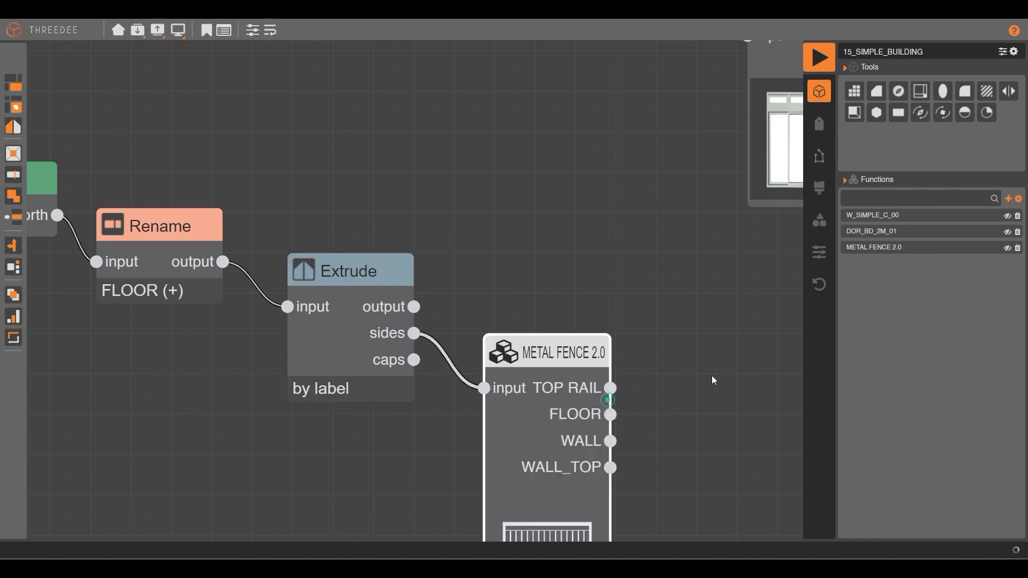
{"action": "scroll", "coordinate": [464, 215], "scroll_direction": "down", "scroll_amount": 3}
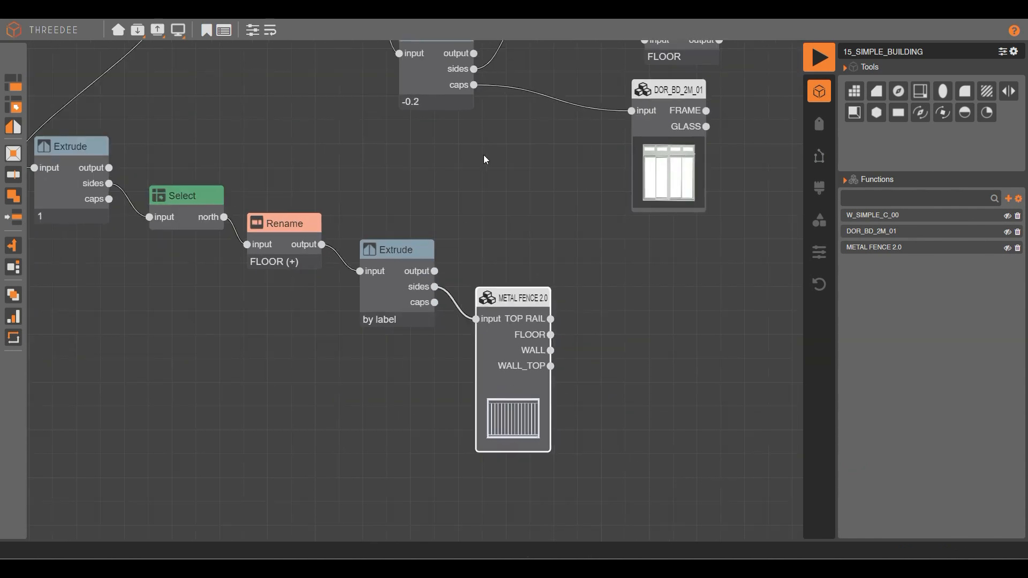
Step: Run the project and examine the metal railings and the floor surfaces beneath them on the corner balconies
{"action": "left_click", "coordinate": [820, 58]}
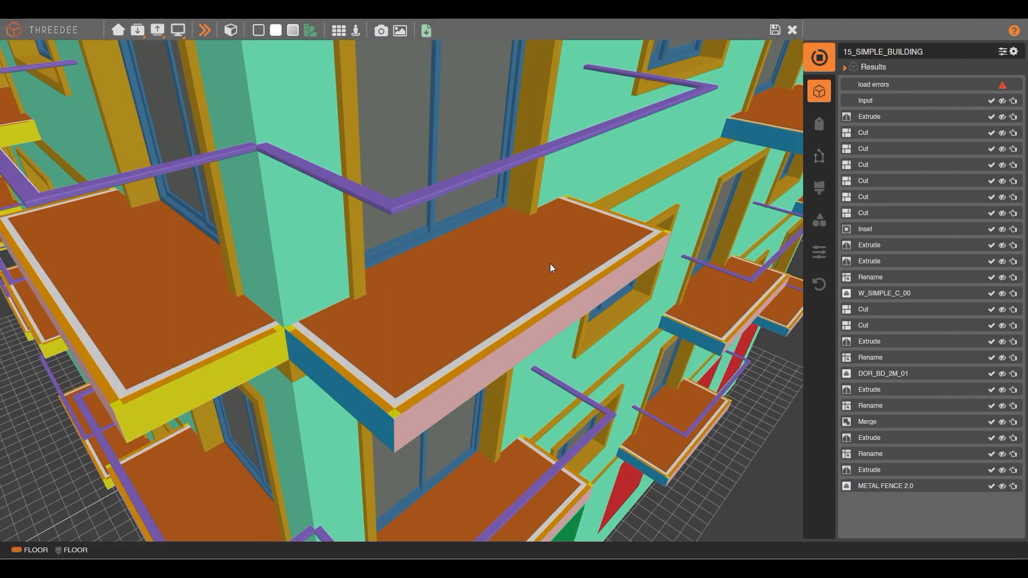
{"action": "scroll", "coordinate": [555, 268], "scroll_direction": "down", "scroll_amount": 3}
{"action": "left_click_drag", "start_coordinate": [555, 268], "coordinate": [502, 250]}
{"action": "scroll", "coordinate": [564, 211], "scroll_direction": "down", "scroll_amount": 4}
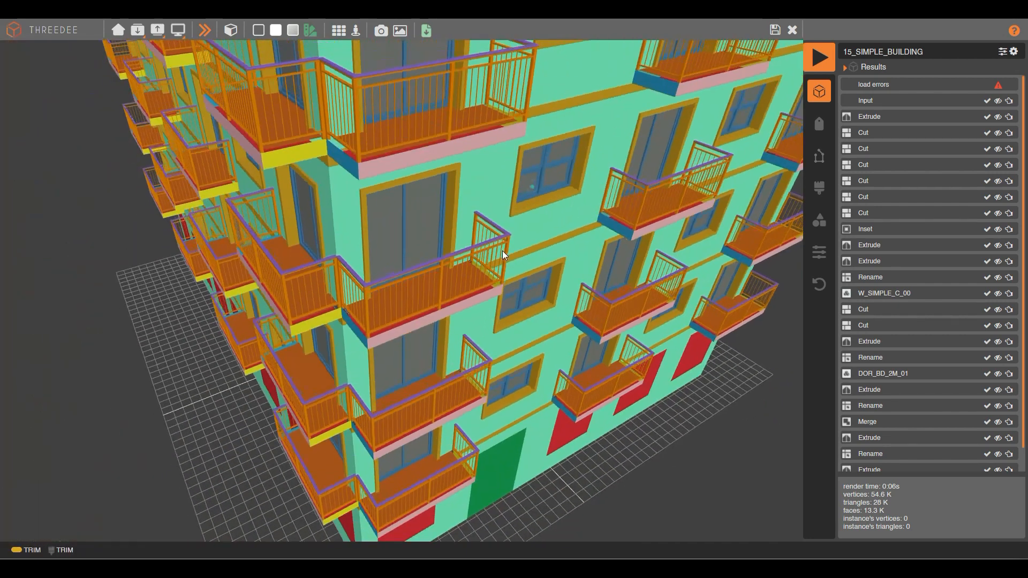
{"action": "scroll", "coordinate": [502, 251], "scroll_direction": "up", "scroll_amount": 5}
{"action": "left_click_drag", "start_coordinate": [371, 308], "coordinate": [742, 85]}
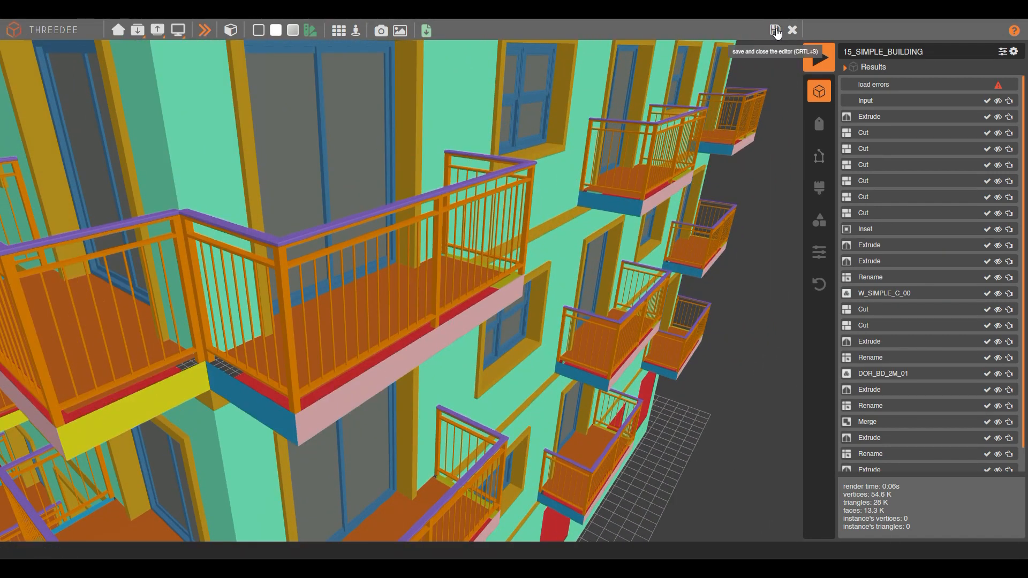
{"action": "scroll", "coordinate": [538, 192], "scroll_direction": "up", "scroll_amount": 3}
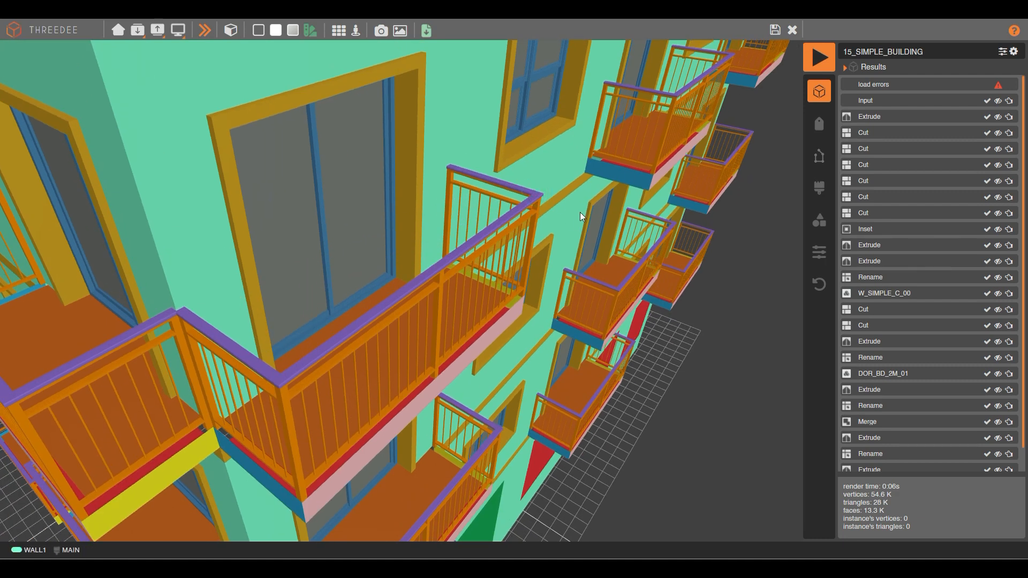
{"action": "scroll", "coordinate": [580, 212], "scroll_direction": "up", "scroll_amount": 3}
{"action": "scroll", "coordinate": [423, 337], "scroll_direction": "up", "scroll_amount": 3}
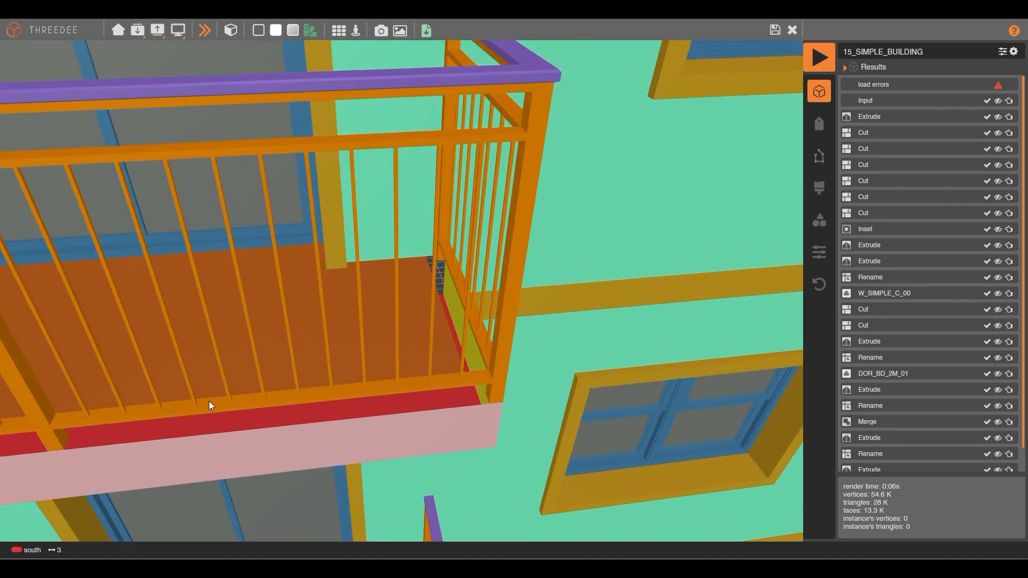
{"action": "scroll", "coordinate": [493, 336], "scroll_direction": "up", "scroll_amount": 2}
{"action": "scroll", "coordinate": [493, 336], "scroll_direction": "down", "scroll_amount": 2}
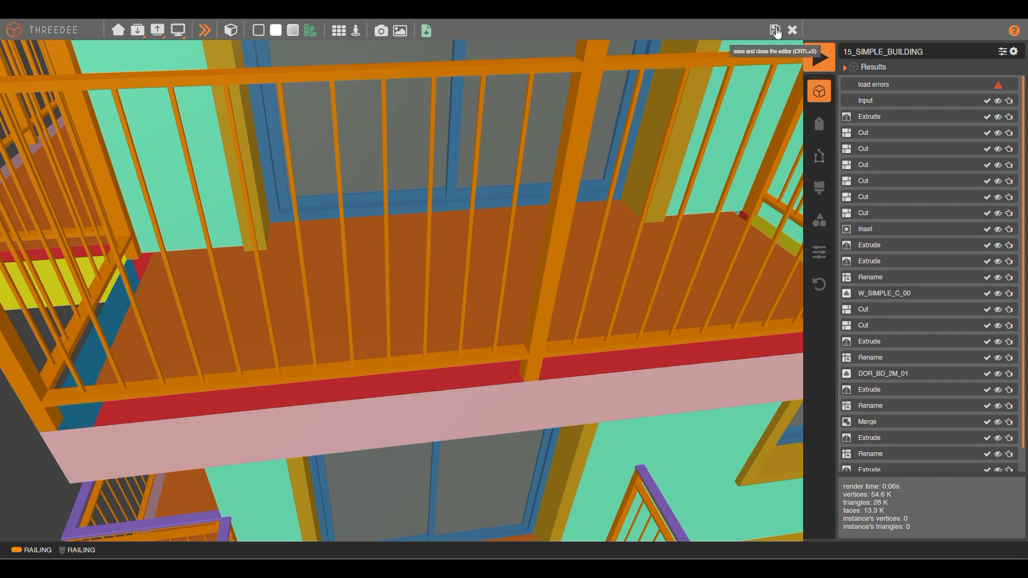
{"action": "left_click", "coordinate": [793, 30]}
Step: Change the Rename node's all-faces label to invisible, run the project and check the balcony floors
{"action": "scroll", "coordinate": [467, 320], "scroll_direction": "down", "scroll_amount": 5}
{"action": "scroll", "coordinate": [333, 311], "scroll_direction": "up", "scroll_amount": 6}
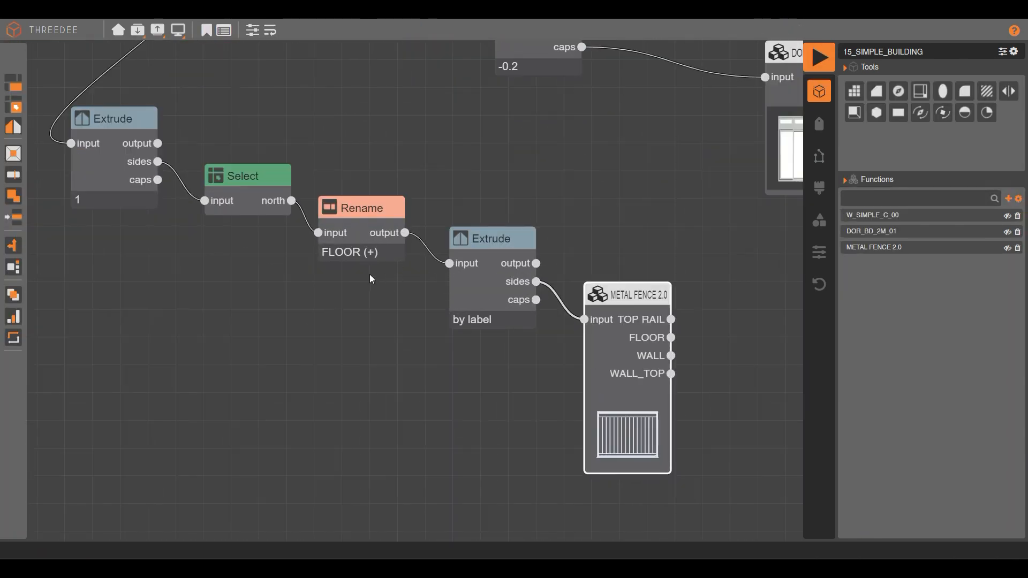
{"action": "double_click", "coordinate": [364, 222]}
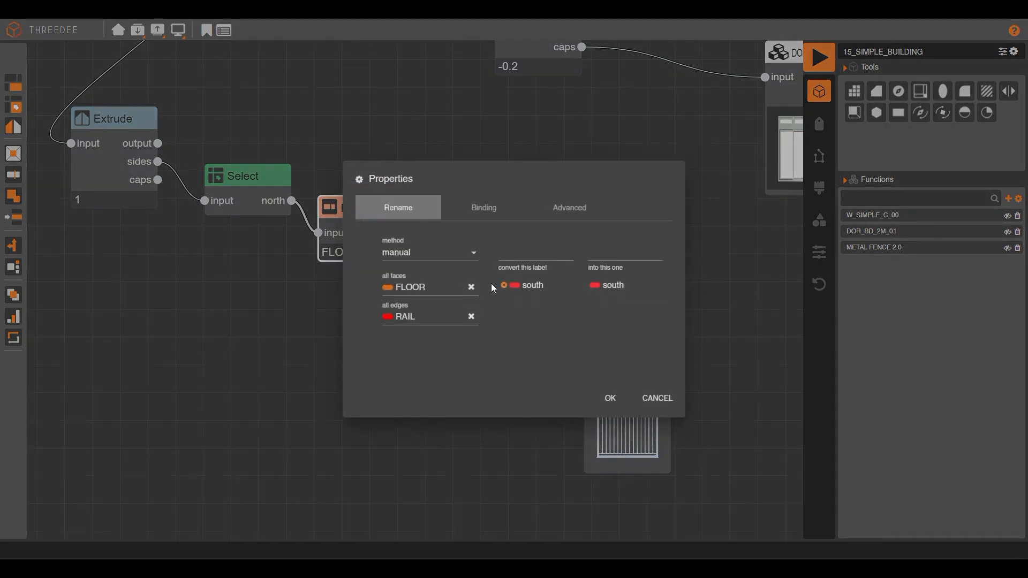
{"action": "left_click", "coordinate": [472, 288]}
{"action": "left_click", "coordinate": [424, 414]}
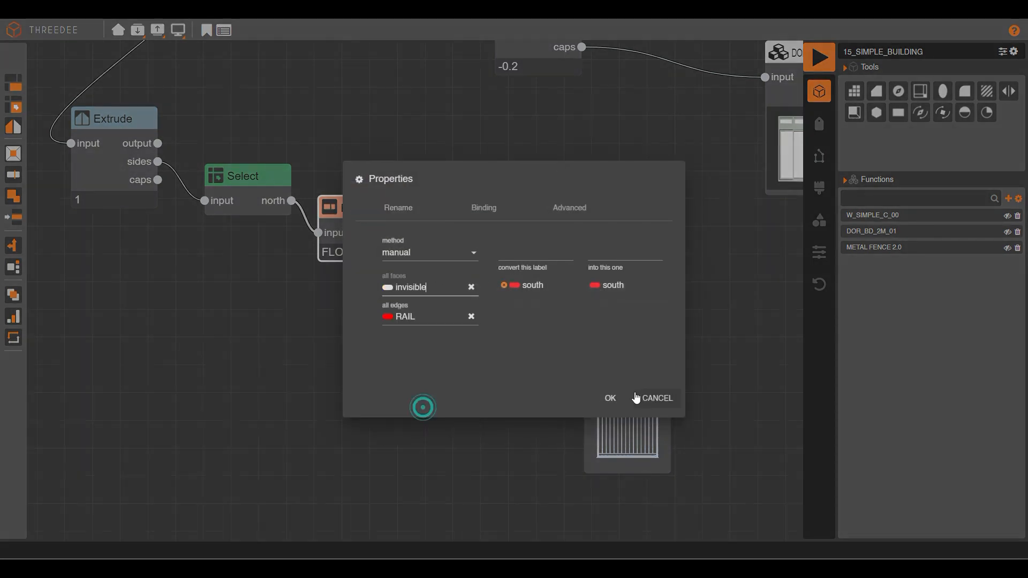
{"action": "left_click", "coordinate": [615, 399]}
{"action": "left_click", "coordinate": [617, 174]}
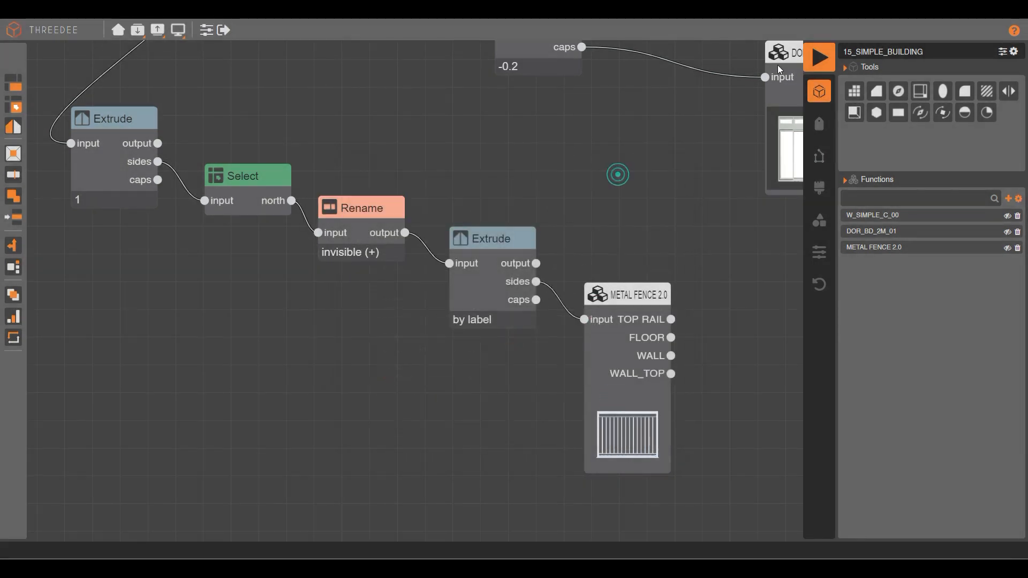
{"action": "left_click", "coordinate": [822, 59]}
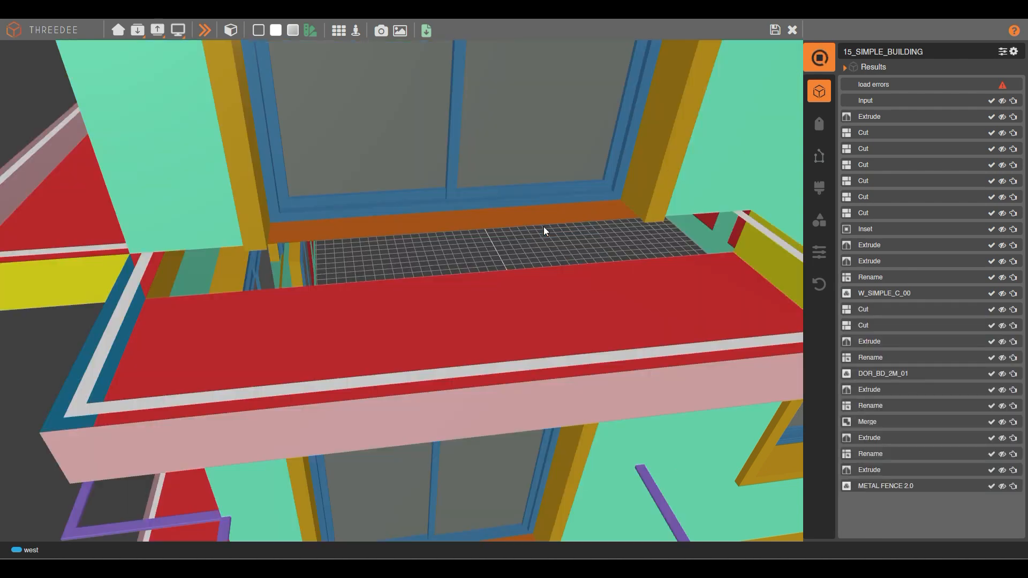
{"action": "left_click_drag", "start_coordinate": [150, 291], "coordinate": [576, 291]}
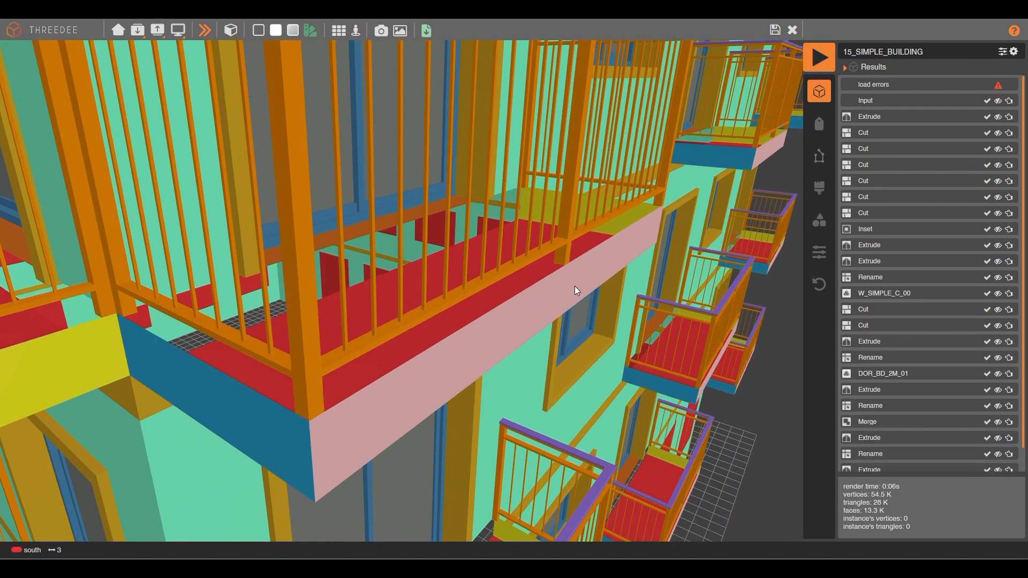
Step: Connect a second Rename node to the north output of the Select node that follows the balcony Extrude
{"action": "left_click", "coordinate": [775, 30]}
{"action": "scroll", "coordinate": [438, 281], "scroll_direction": "down", "scroll_amount": 2}
{"action": "scroll", "coordinate": [146, 182], "scroll_direction": "up", "scroll_amount": 3}
{"action": "left_click_drag", "start_coordinate": [352, 149], "coordinate": [289, 195]}
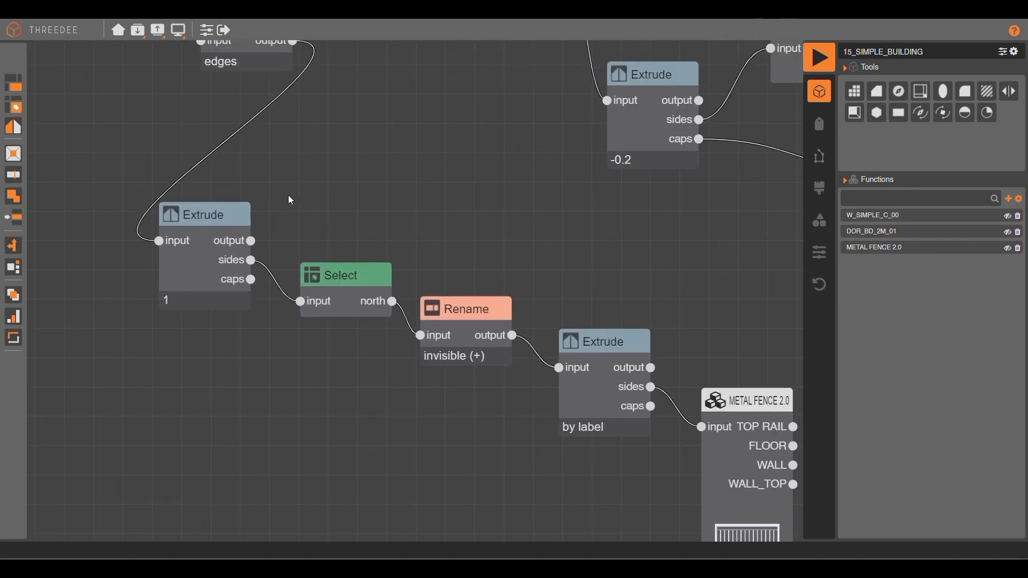
{"action": "left_click_drag", "start_coordinate": [393, 301], "coordinate": [432, 246]}
{"action": "left_click_drag", "start_coordinate": [447, 210], "coordinate": [447, 210]}
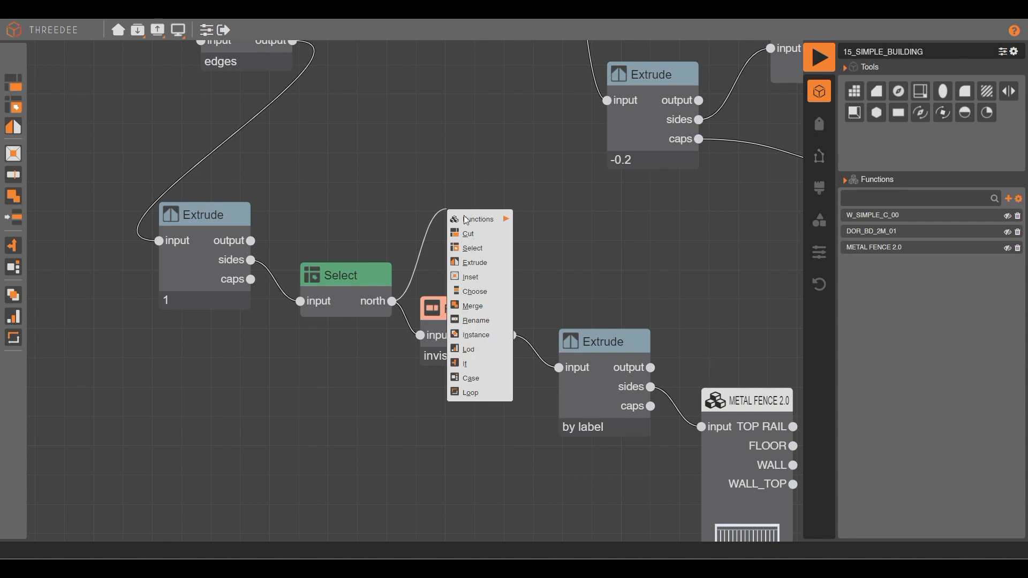
{"action": "left_click", "coordinate": [487, 319]}
{"action": "double_click", "coordinate": [487, 319]}
Step: Set the new Rename node's all-faces label to FLOOR and space the two Rename nodes apart
{"action": "left_click", "coordinate": [421, 285]}
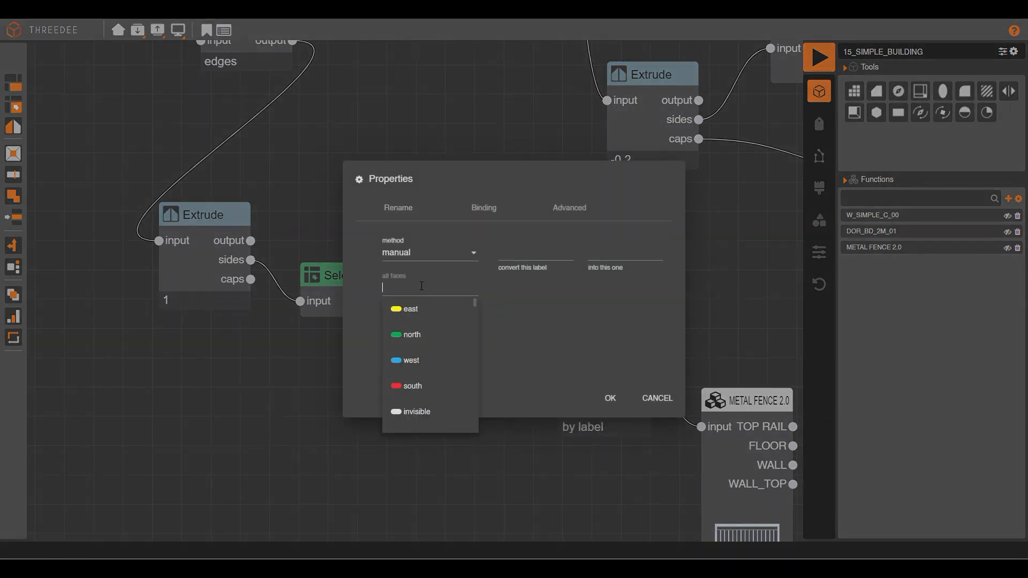
{"action": "type", "text": "F"}
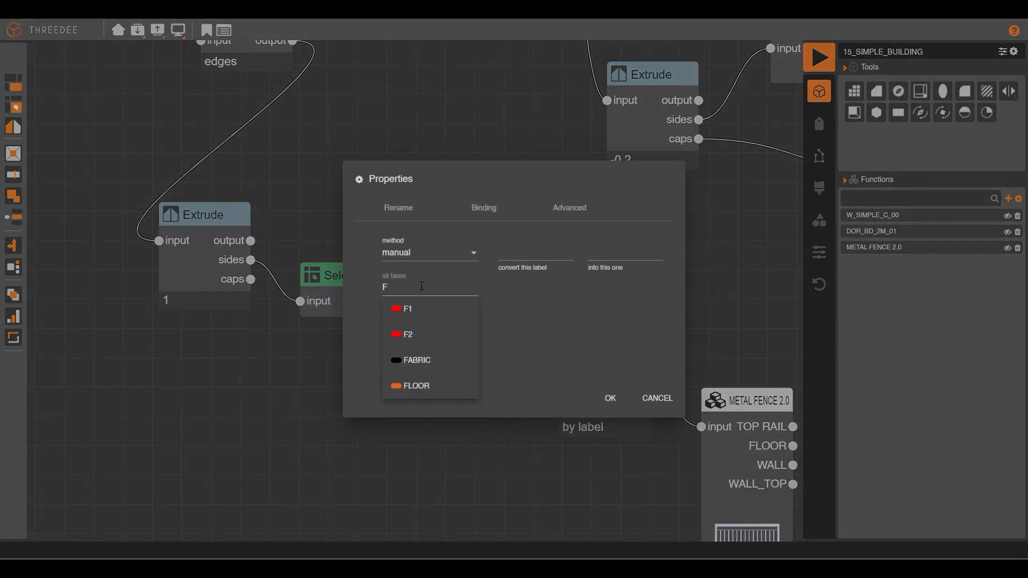
{"action": "left_click", "coordinate": [443, 387]}
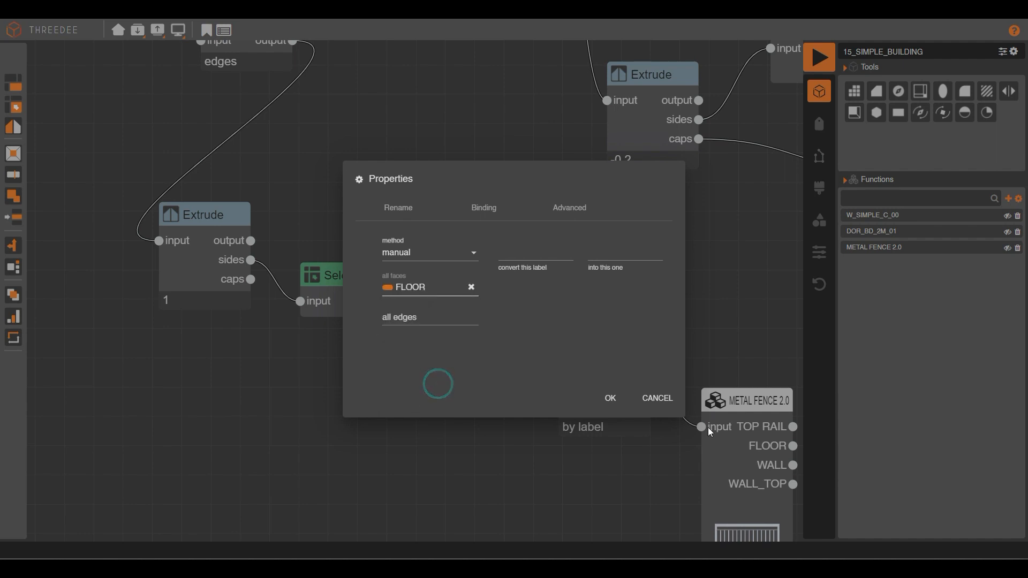
{"action": "left_click", "coordinate": [610, 398]}
{"action": "left_click_drag", "start_coordinate": [461, 322], "coordinate": [470, 306]}
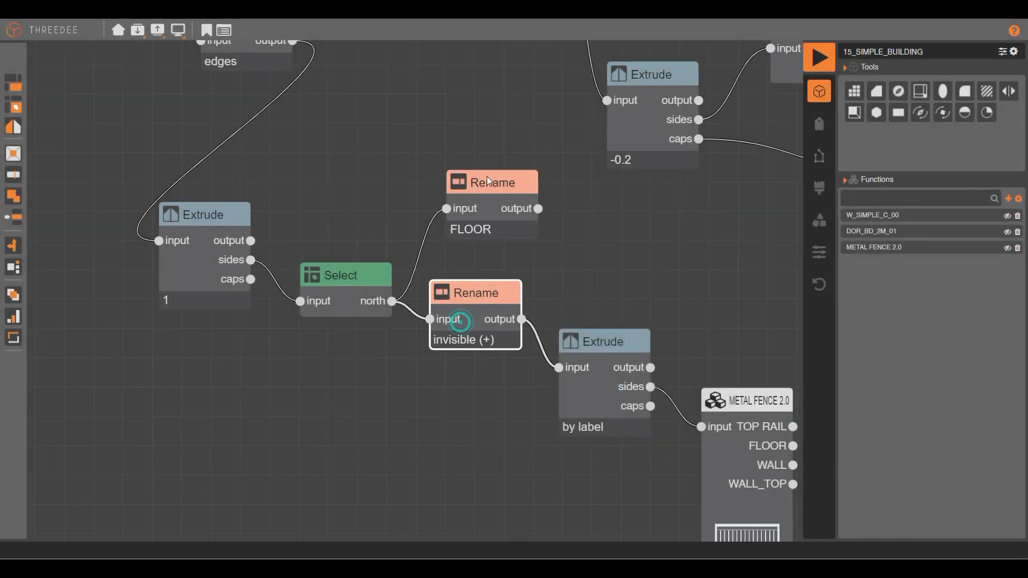
{"action": "left_click_drag", "start_coordinate": [499, 206], "coordinate": [490, 205]}
Step: Run the project and examine the balcony floor surfaces and the railings along the facade
{"action": "scroll", "coordinate": [586, 406], "scroll_direction": "down", "scroll_amount": 3}
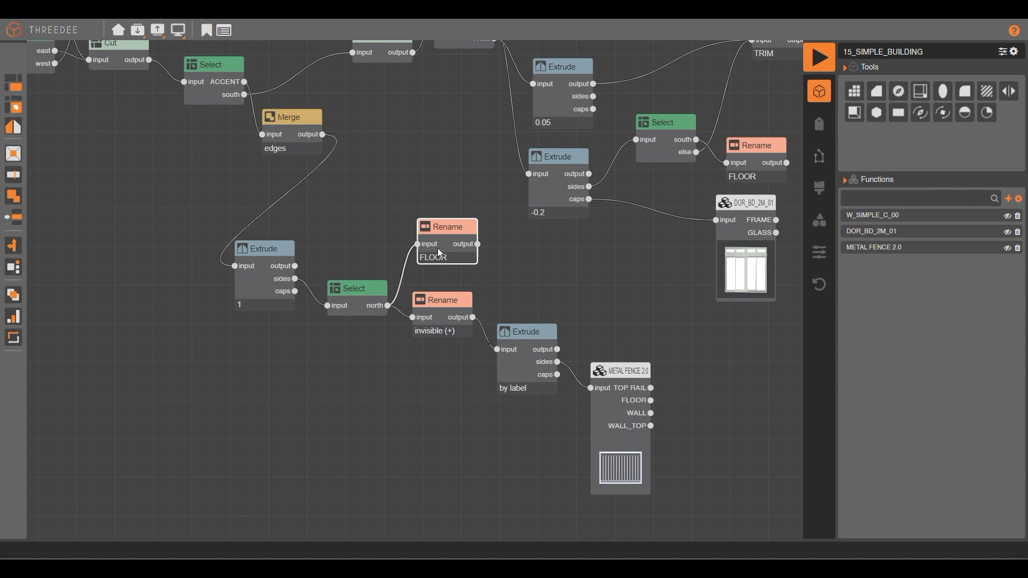
{"action": "left_click", "coordinate": [818, 57]}
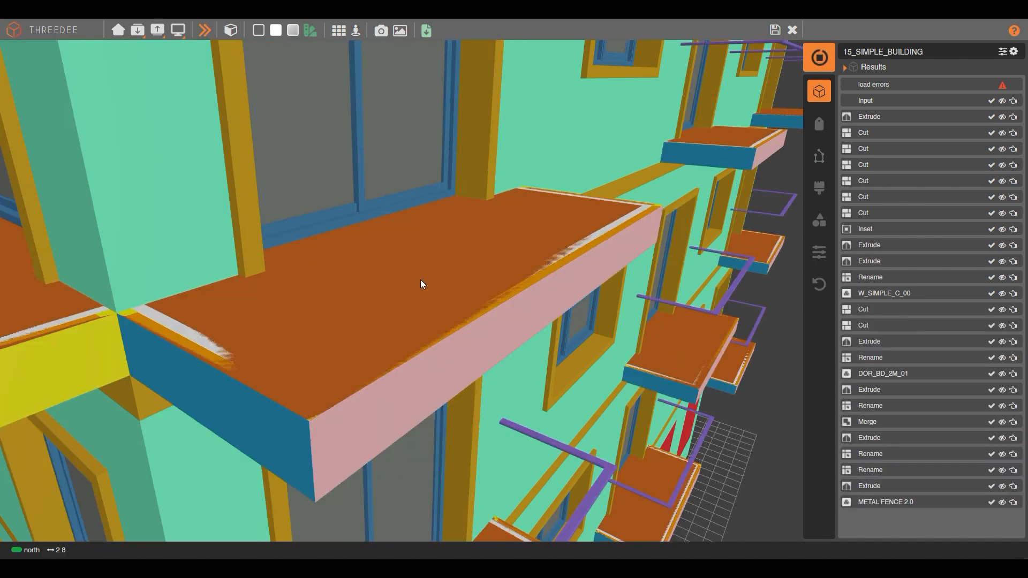
{"action": "left_click", "coordinate": [429, 338]}
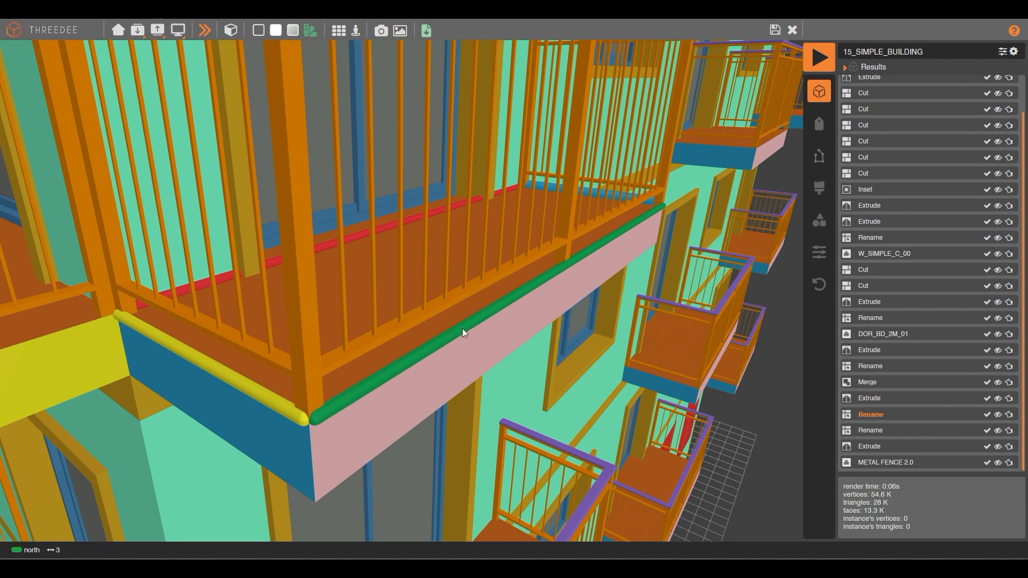
{"action": "scroll", "coordinate": [186, 324], "scroll_direction": "down", "scroll_amount": 3}
{"action": "left_click", "coordinate": [770, 302]}
{"action": "middle_click_drag", "start_coordinate": [469, 260], "coordinate": [403, 320]}
{"action": "scroll", "coordinate": [454, 374], "scroll_direction": "down", "scroll_amount": 8}
{"action": "scroll", "coordinate": [416, 314], "scroll_direction": "up", "scroll_amount": 5}
{"action": "scroll", "coordinate": [416, 314], "scroll_direction": "down", "scroll_amount": 3}
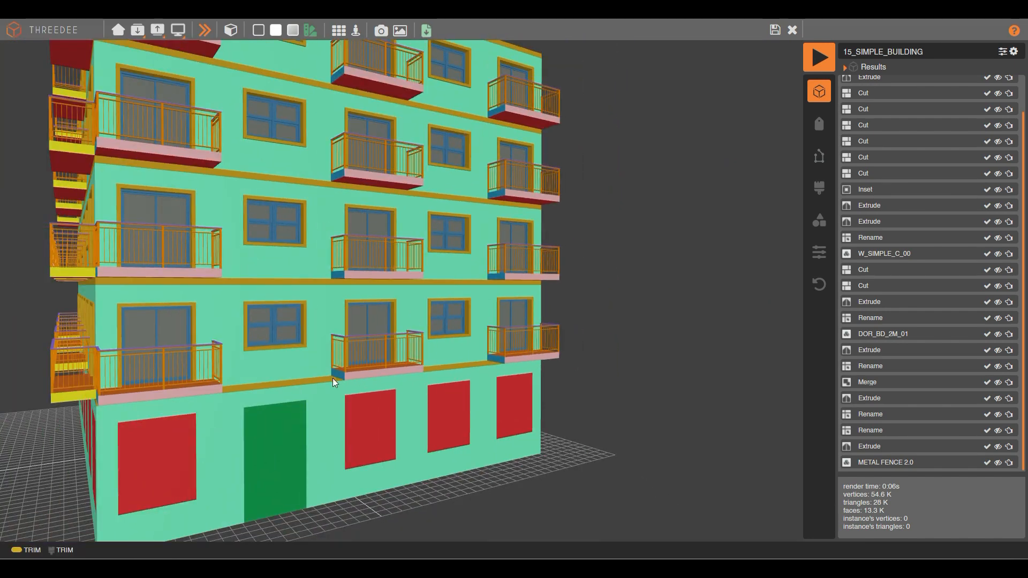
Step: Inspect the side and front faces of the lowest corner balcony slab and identify the node that produces them
{"action": "middle_click_drag", "start_coordinate": [333, 378], "coordinate": [415, 301]}
{"action": "scroll", "coordinate": [416, 301], "scroll_direction": "up", "scroll_amount": 3}
{"action": "scroll", "coordinate": [289, 295], "scroll_direction": "up", "scroll_amount": 3}
{"action": "middle_click_drag", "start_coordinate": [284, 295], "coordinate": [342, 240]}
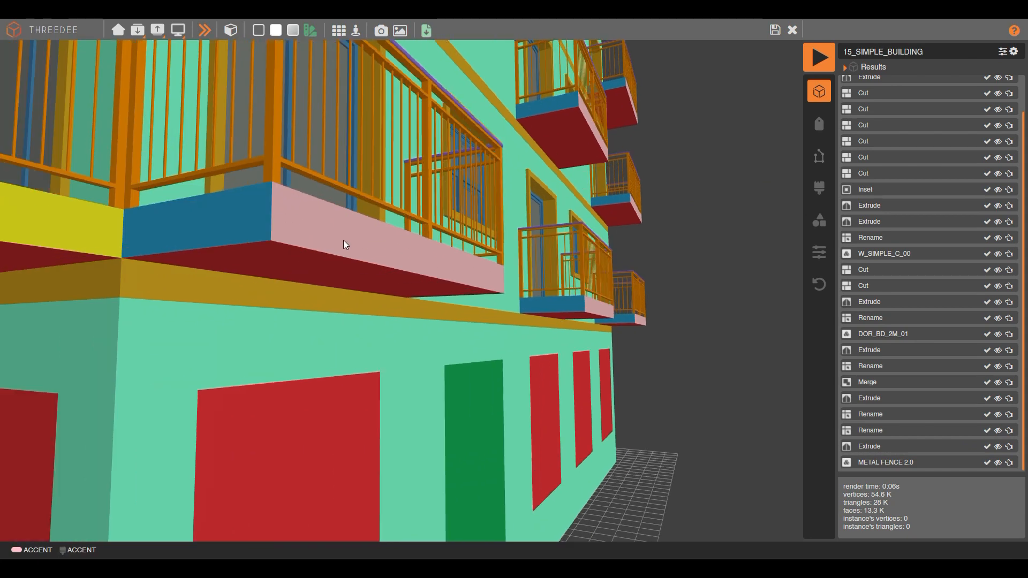
{"action": "left_click", "coordinate": [229, 215]}
{"action": "left_click", "coordinate": [381, 224]}
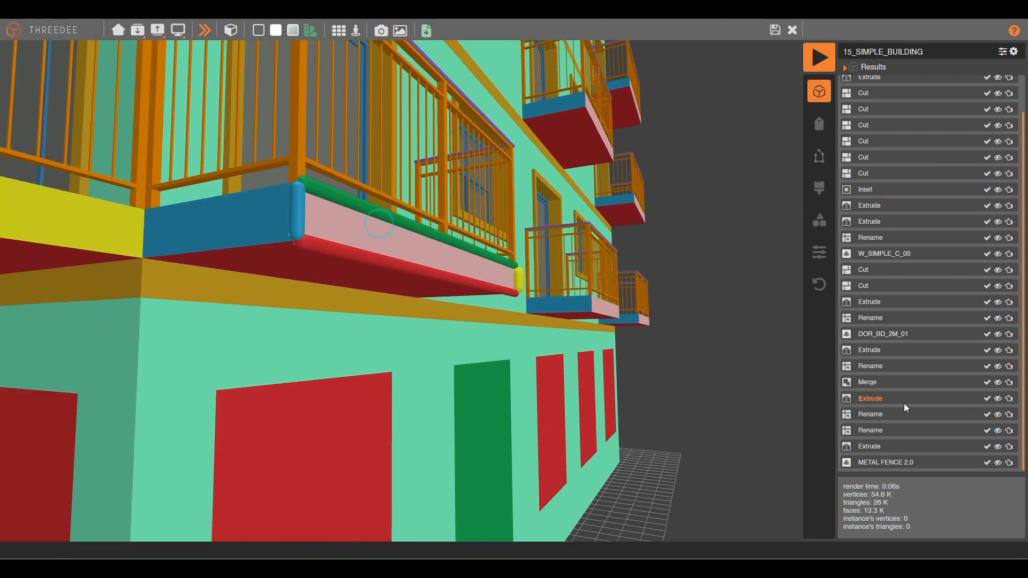
Step: Connect a Rename node to the caps output of the balcony Extrude and set its all-faces label to TRIM
{"action": "left_click", "coordinate": [1009, 400]}
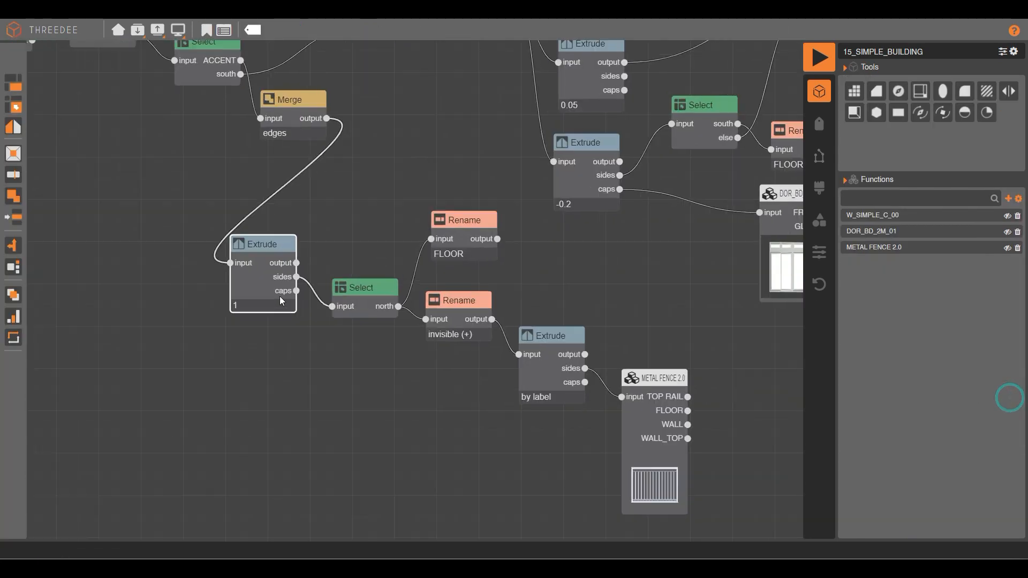
{"action": "left_click_drag", "start_coordinate": [303, 290], "coordinate": [338, 430]}
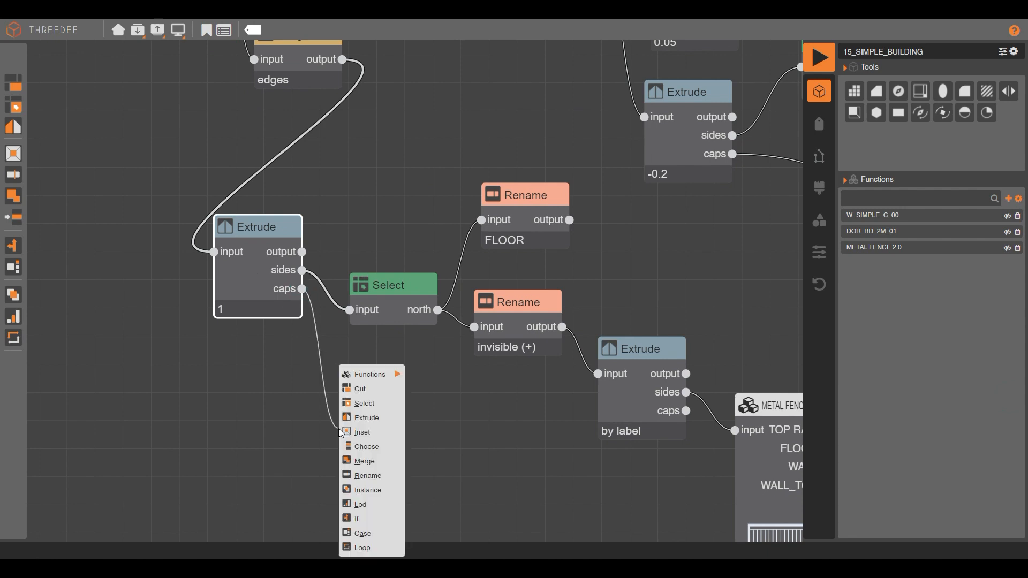
{"action": "left_click", "coordinate": [372, 476]}
{"action": "left_click", "coordinate": [438, 286]}
{"action": "type", "text": "t"}
{"action": "left_click", "coordinate": [436, 386]}
{"action": "left_click", "coordinate": [609, 397]}
Step: Enable the else output on the balcony Select node and add a south label output to it
{"action": "left_click", "coordinate": [401, 296]}
{"action": "left_click_drag", "start_coordinate": [400, 295], "coordinate": [392, 262]}
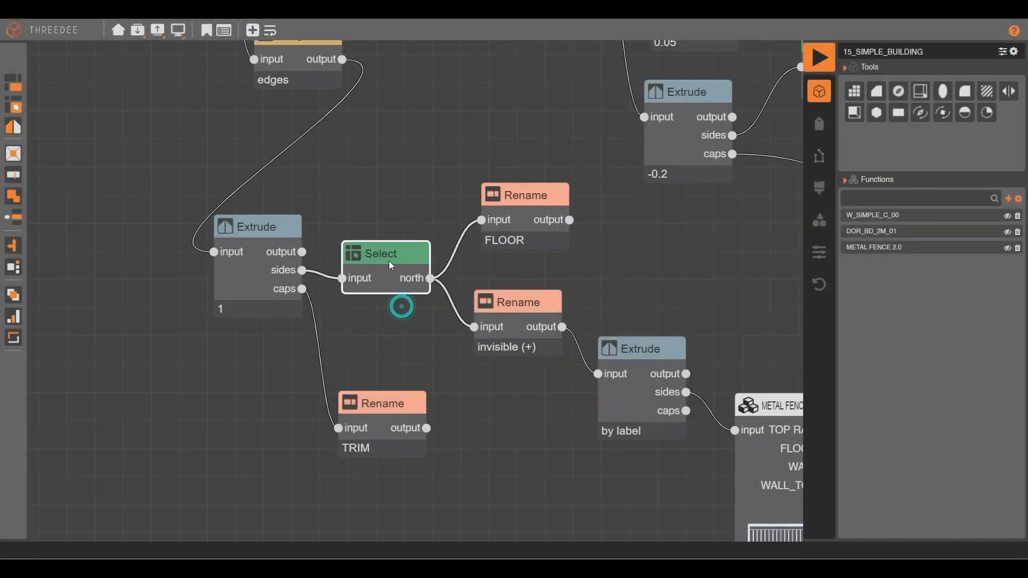
{"action": "left_click", "coordinate": [270, 29]}
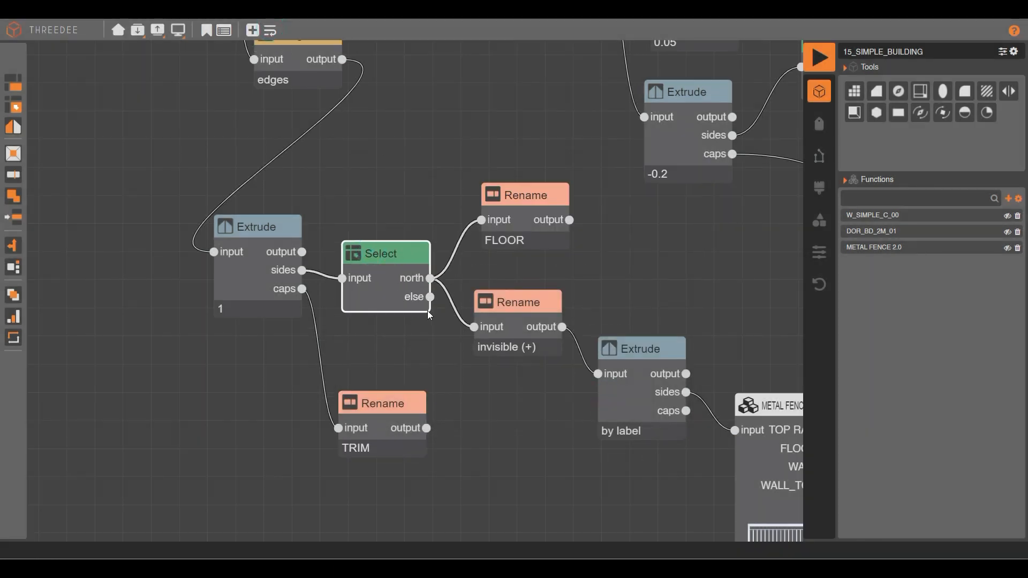
{"action": "left_click", "coordinate": [403, 277]}
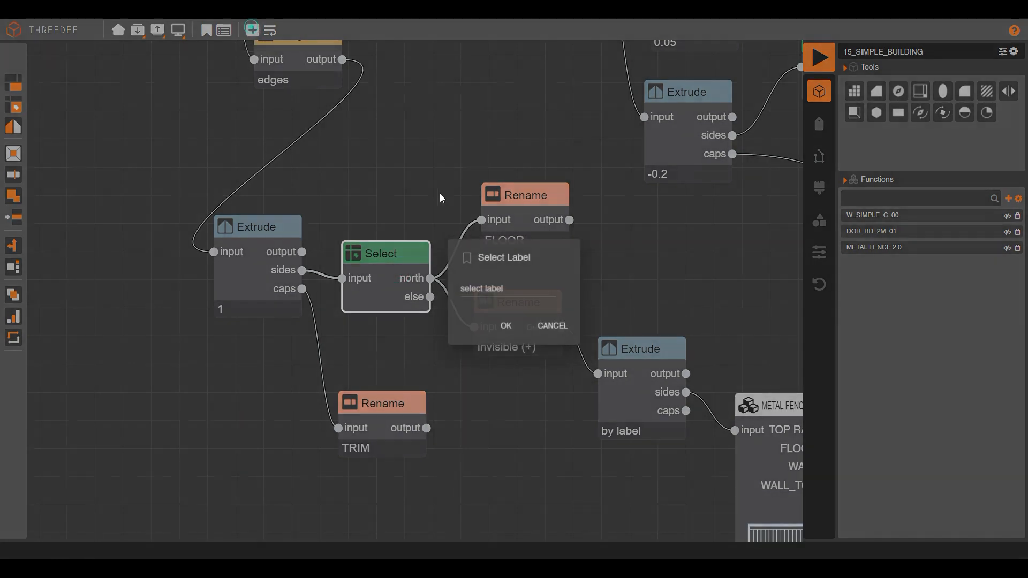
{"action": "left_click", "coordinate": [509, 384]}
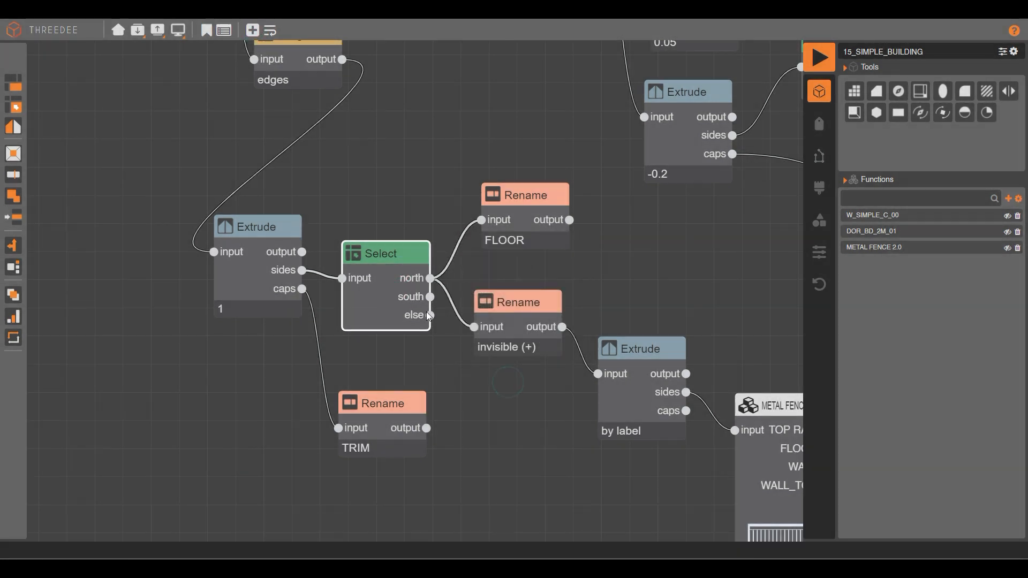
Step: Connect a Rename node to the Select node's south output and set its all-faces label to CEILING
{"action": "left_click_drag", "start_coordinate": [431, 297], "coordinate": [462, 377]}
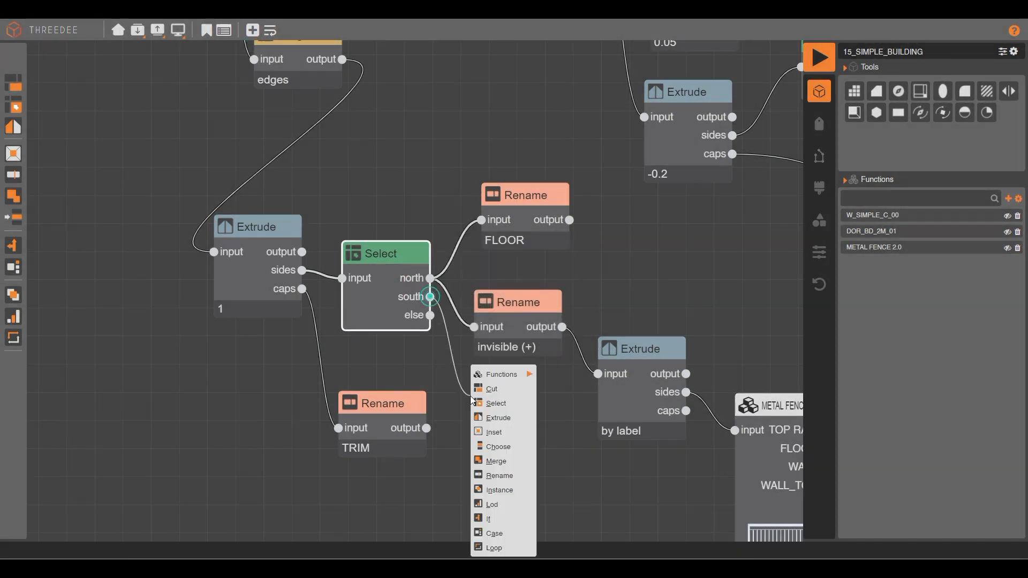
{"action": "left_click", "coordinate": [505, 475]}
{"action": "left_click", "coordinate": [387, 288]}
{"action": "type", "text": "c"}
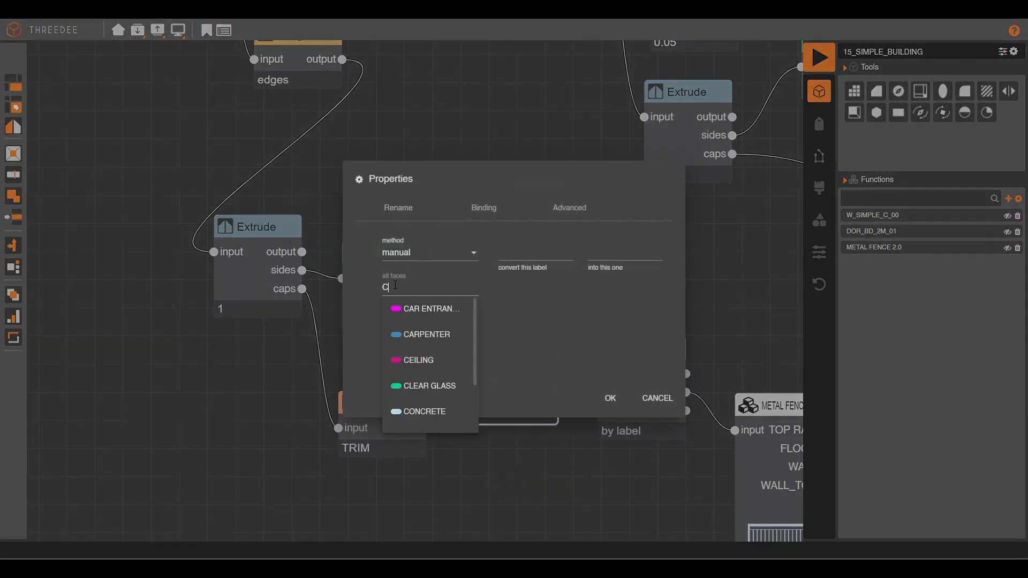
{"action": "scroll", "coordinate": [448, 394], "scroll_direction": "down", "scroll_amount": 1}
{"action": "left_click", "coordinate": [425, 307]}
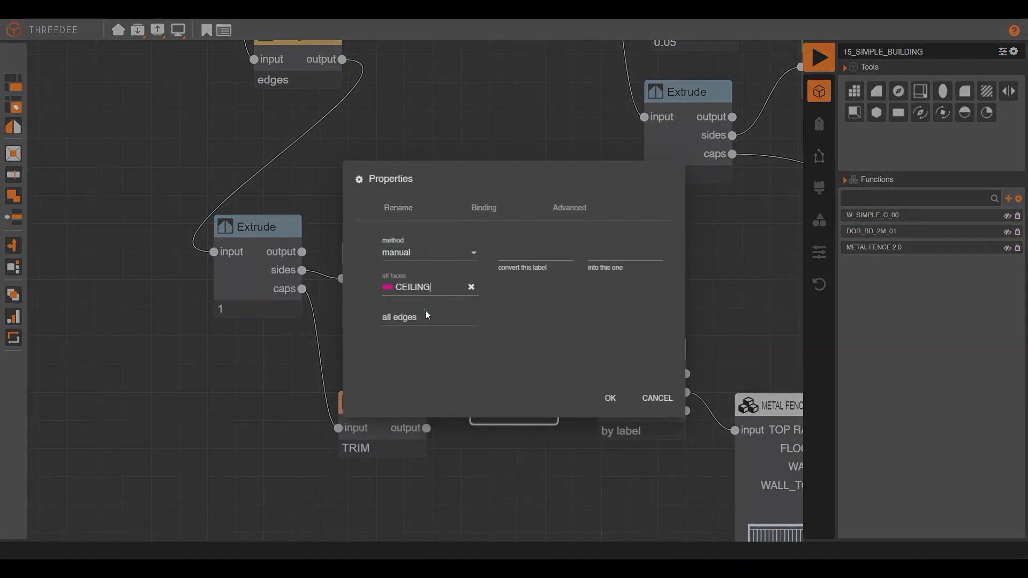
{"action": "left_click", "coordinate": [610, 397]}
Step: Rearrange the TRIM and CEILING Rename nodes and connect the Select node's else output to the TRIM Rename
{"action": "left_click_drag", "start_coordinate": [379, 416], "coordinate": [389, 463]}
{"action": "left_click_drag", "start_coordinate": [508, 383], "coordinate": [516, 403]}
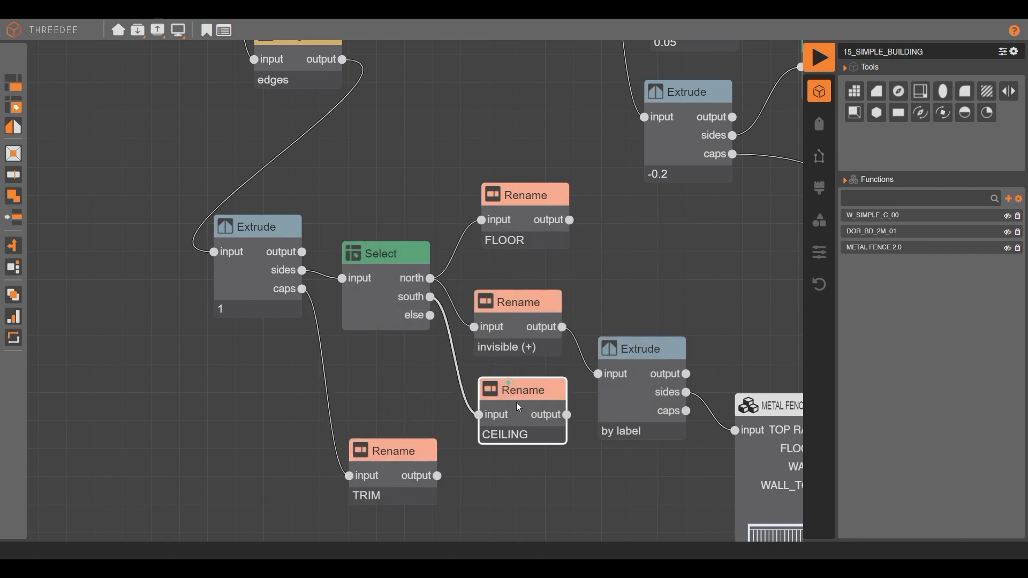
{"action": "left_click_drag", "start_coordinate": [430, 316], "coordinate": [465, 491]}
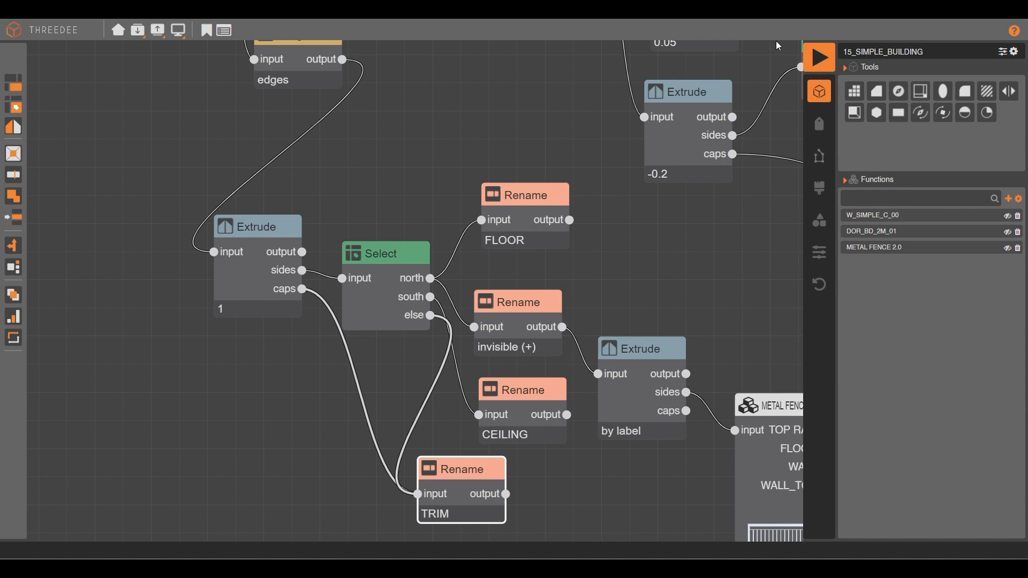
Step: Run the project and check the labels on the sides and undersides of the balcony slabs
{"action": "left_click", "coordinate": [816, 59]}
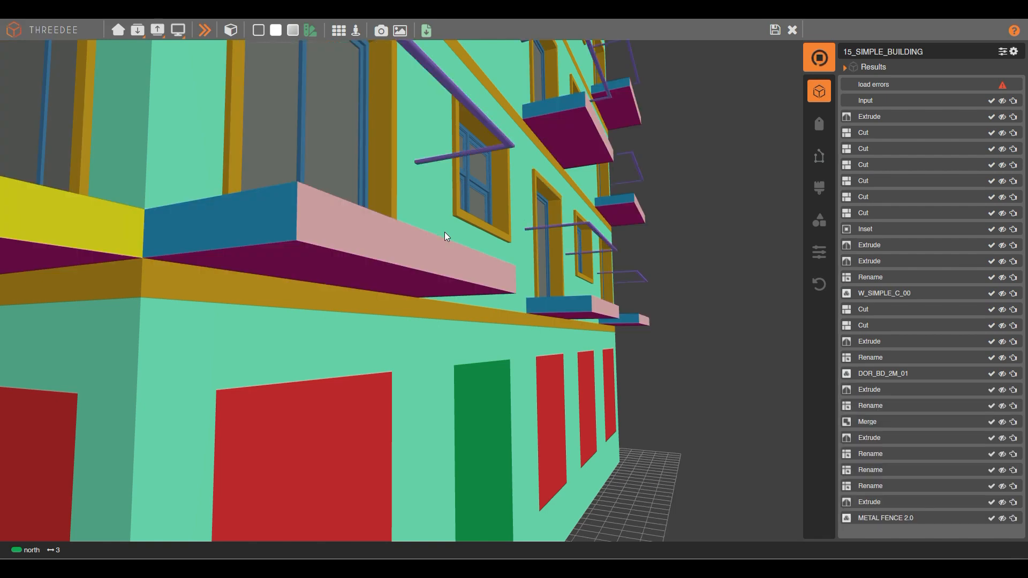
{"action": "scroll", "coordinate": [444, 233], "scroll_direction": "down", "scroll_amount": 3}
{"action": "mouse_move", "coordinate": [466, 227]}
{"action": "middle_mouse_down"}
{"action": "mouse_move", "coordinate": [404, 179]}
{"action": "mouse_move", "coordinate": [452, 194]}
{"action": "mouse_move", "coordinate": [403, 174]}
{"action": "mouse_move", "coordinate": [363, 219]}
{"action": "mouse_move", "coordinate": [450, 256]}
{"action": "middle_mouse_up"}
{"action": "scroll", "coordinate": [449, 313], "scroll_direction": "up", "scroll_amount": 2}
{"action": "left_click_drag", "start_coordinate": [523, 314], "coordinate": [493, 204]}
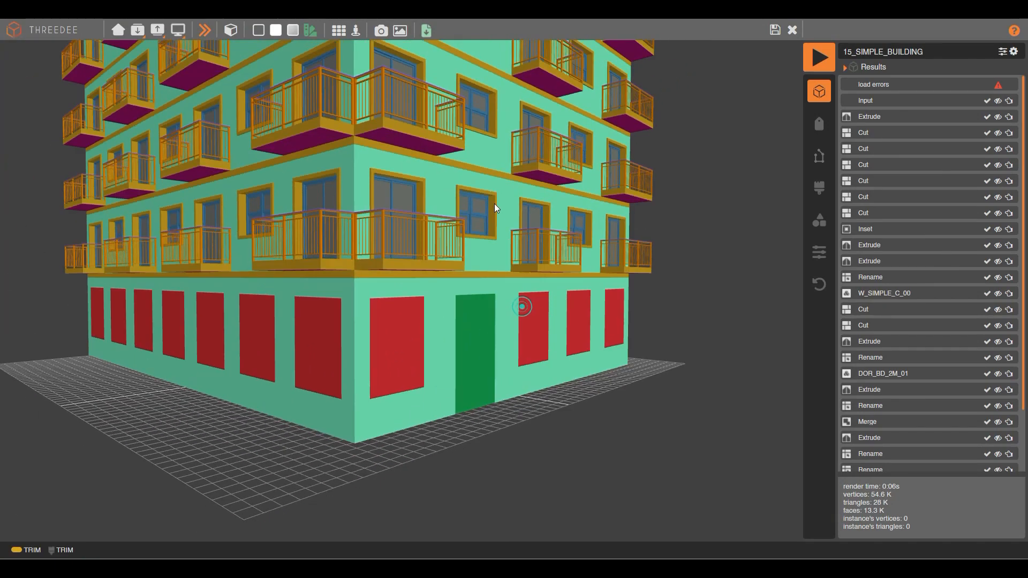
{"action": "right_click_drag", "start_coordinate": [494, 204], "coordinate": [443, 352]}
{"action": "scroll", "coordinate": [442, 351], "scroll_direction": "down", "scroll_amount": 4}
{"action": "left_click_drag", "start_coordinate": [403, 354], "coordinate": [412, 311]}
Step: Examine the ground-floor window and entrance faces and identify the node that produces the entrance face
{"action": "scroll", "coordinate": [412, 310], "scroll_direction": "up", "scroll_amount": 8}
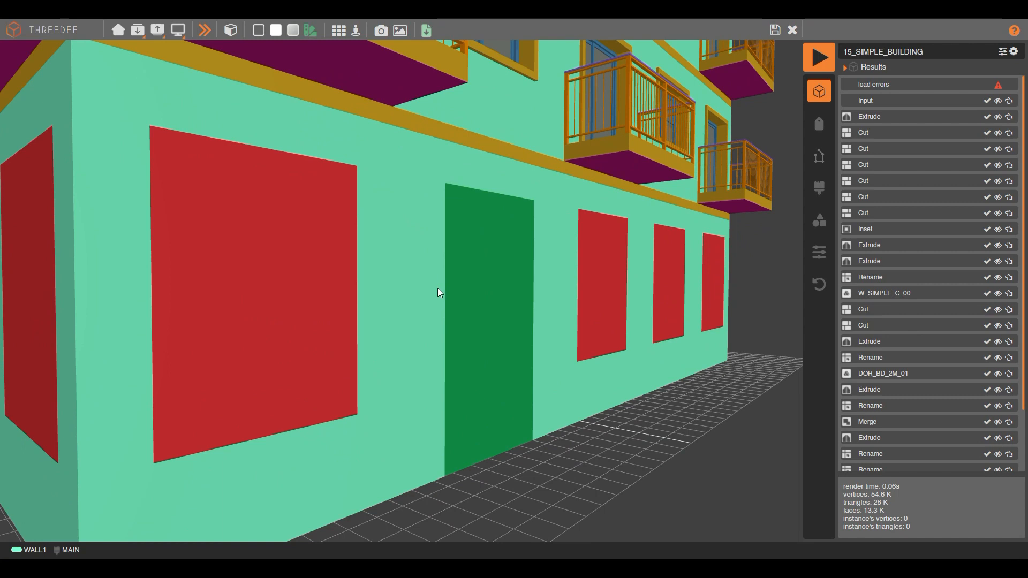
{"action": "left_click_drag", "start_coordinate": [654, 298], "coordinate": [548, 291]}
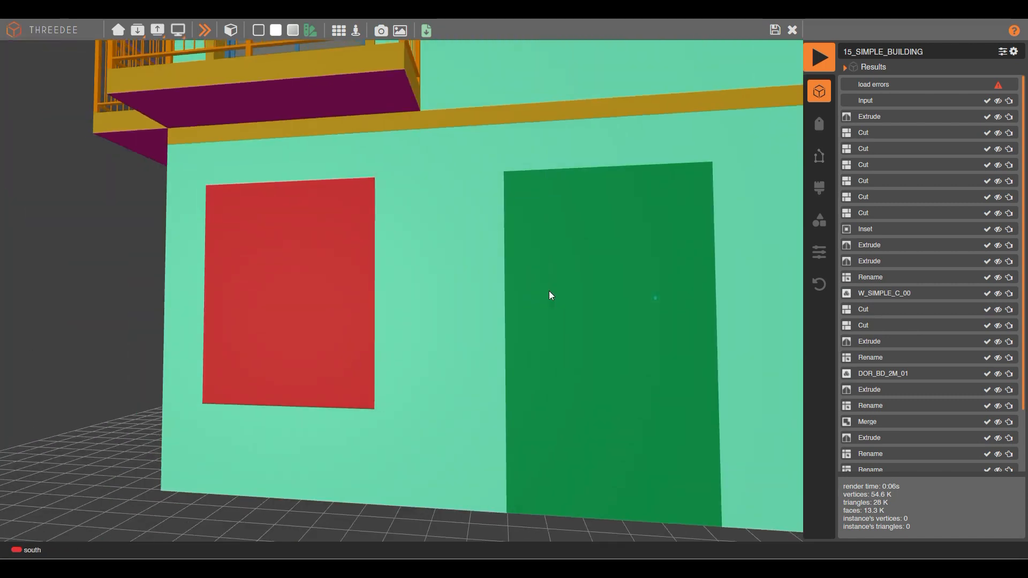
{"action": "scroll", "coordinate": [456, 249], "scroll_direction": "down", "scroll_amount": 6}
{"action": "right_click_drag", "start_coordinate": [567, 264], "coordinate": [400, 317]}
{"action": "left_click_drag", "start_coordinate": [306, 318], "coordinate": [391, 314]}
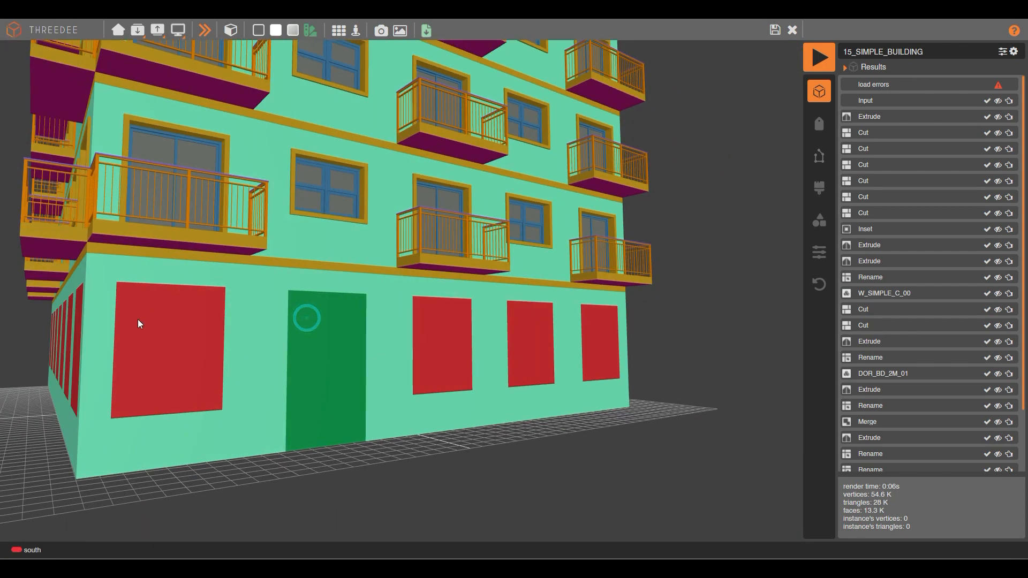
{"action": "left_click", "coordinate": [173, 312]}
{"action": "left_click", "coordinate": [339, 341]}
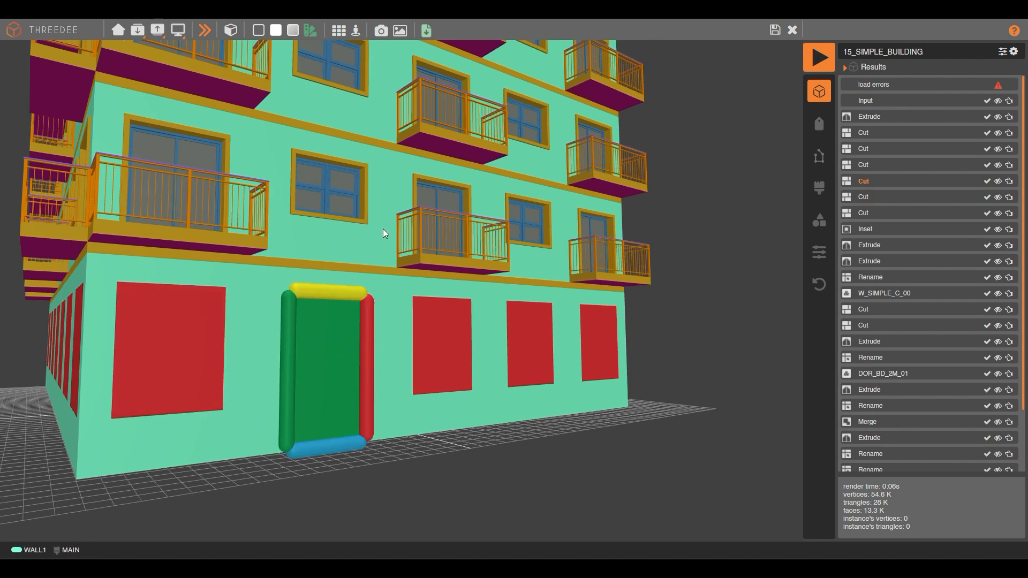
{"action": "scroll", "coordinate": [322, 214], "scroll_direction": "down", "scroll_amount": 5}
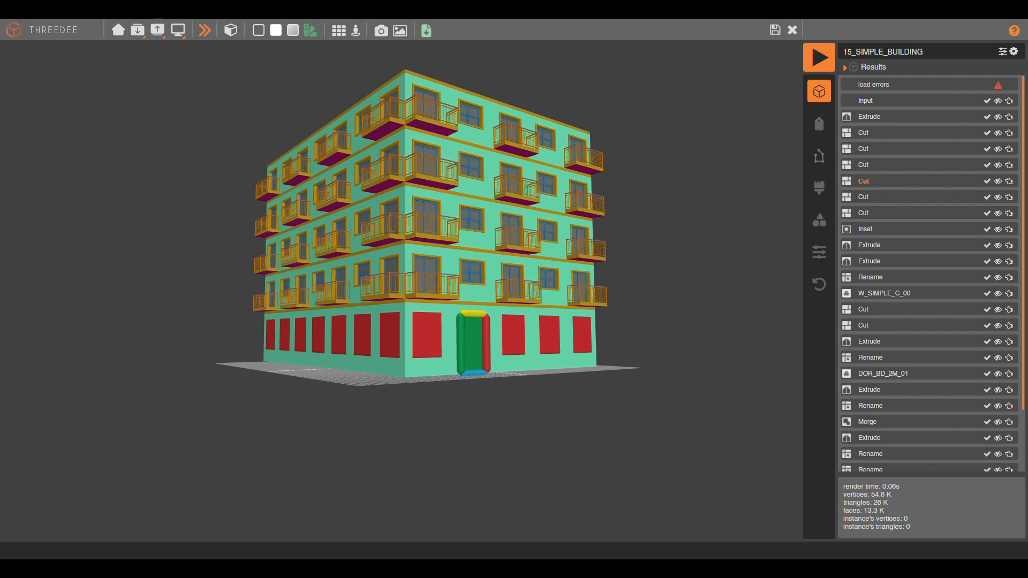
{"action": "scroll", "coordinate": [342, 433], "scroll_direction": "up", "scroll_amount": 5}
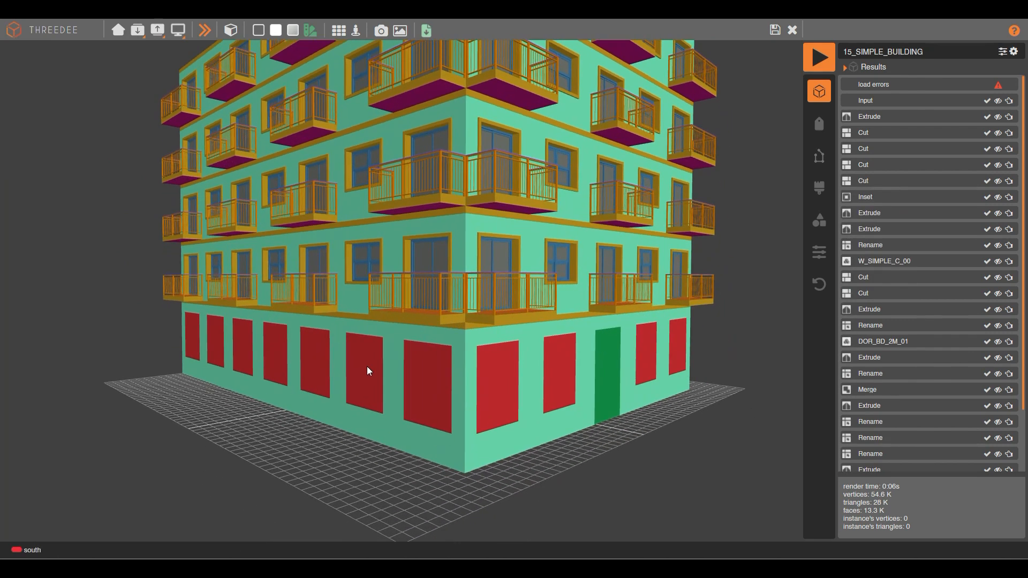
Step: Locate the Cut node behind the ground-floor windows and connect a by-label Select node for the south label to its output
{"action": "left_click", "coordinate": [367, 367]}
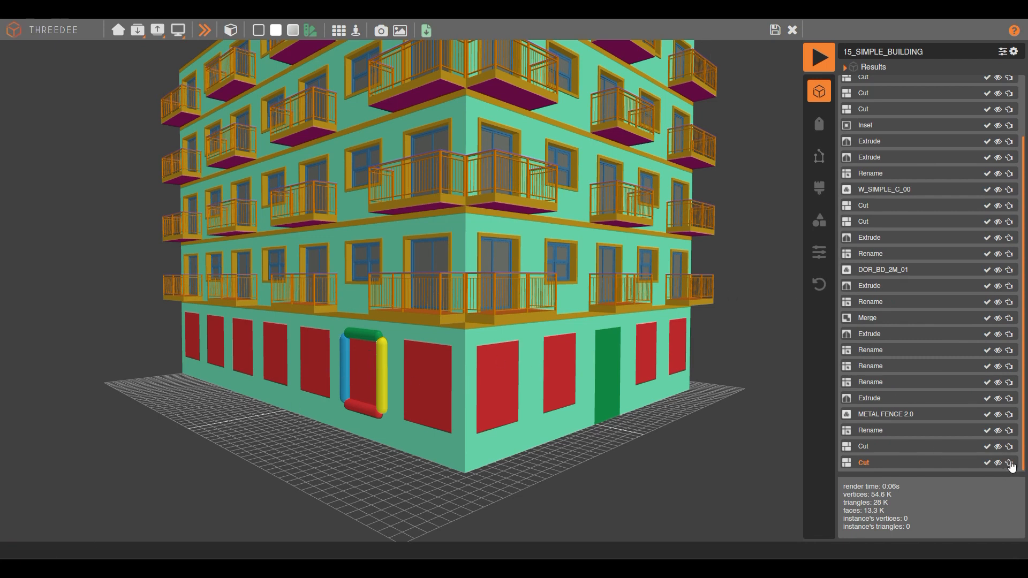
{"action": "double_click", "coordinate": [989, 455]}
{"action": "left_click_drag", "start_coordinate": [396, 308], "coordinate": [463, 269]}
{"action": "left_click", "coordinate": [508, 309]}
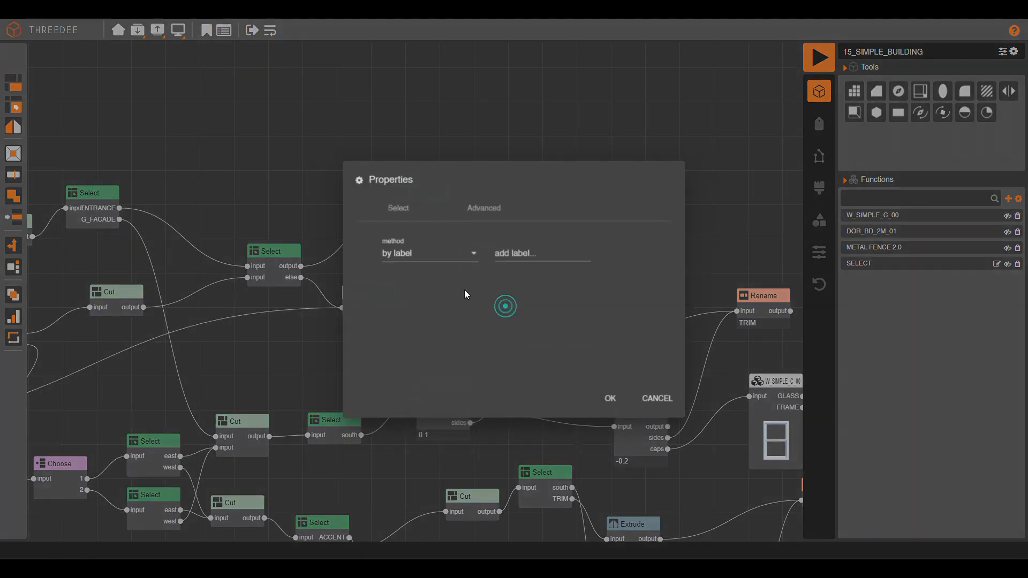
{"action": "left_click", "coordinate": [523, 250]}
{"action": "left_click", "coordinate": [524, 349]}
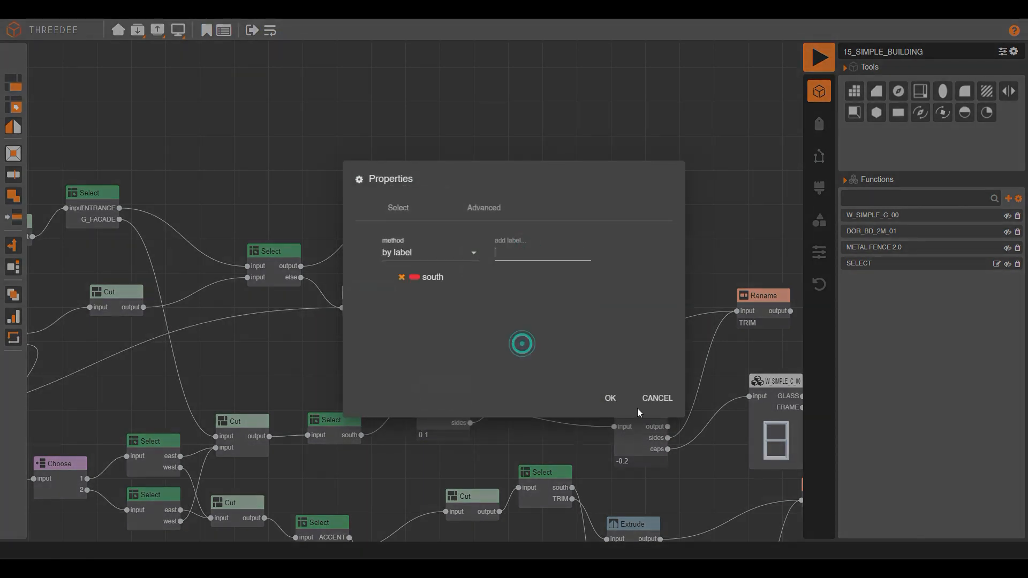
{"action": "left_click", "coordinate": [610, 397]}
{"action": "scroll", "coordinate": [224, 160], "scroll_direction": "down", "scroll_amount": 3}
{"action": "scroll", "coordinate": [416, 474], "scroll_direction": "up", "scroll_amount": 3}
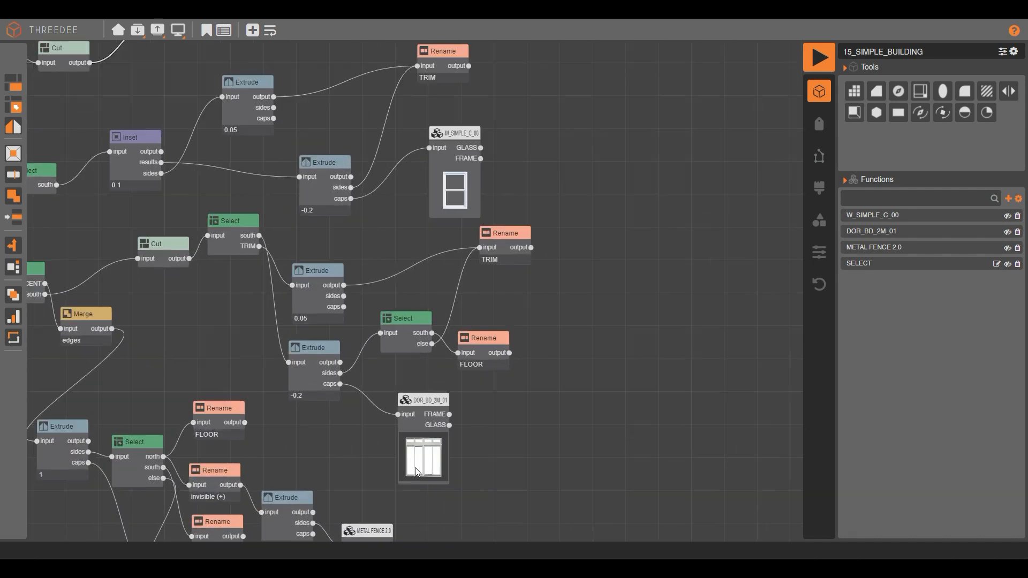
Step: Add a second input to the window Inset node and connect the ground-floor Select node's south output to the Inset
{"action": "left_click_drag", "start_coordinate": [532, 149], "coordinate": [541, 262]}
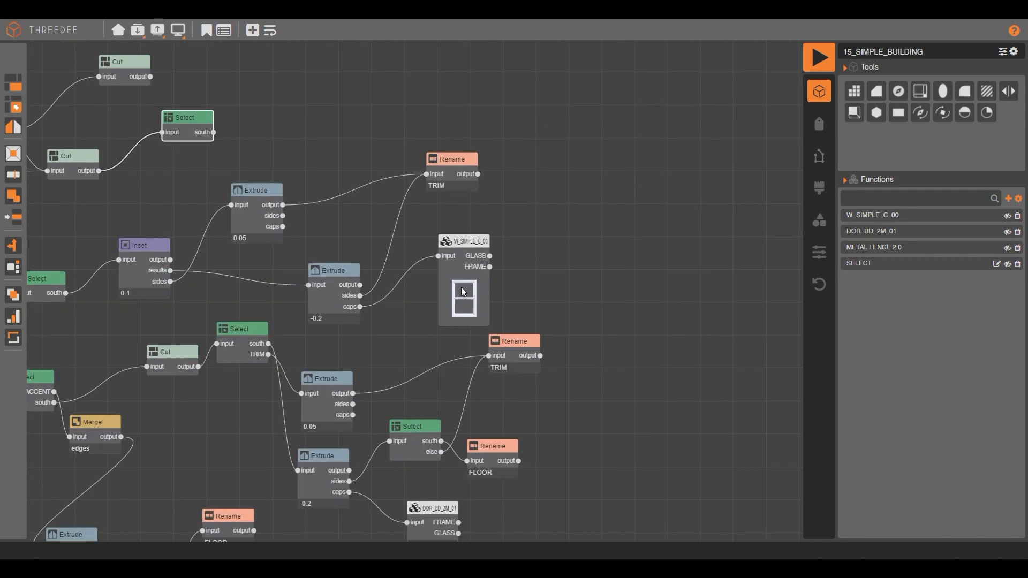
{"action": "left_click_drag", "start_coordinate": [464, 292], "coordinate": [609, 265]}
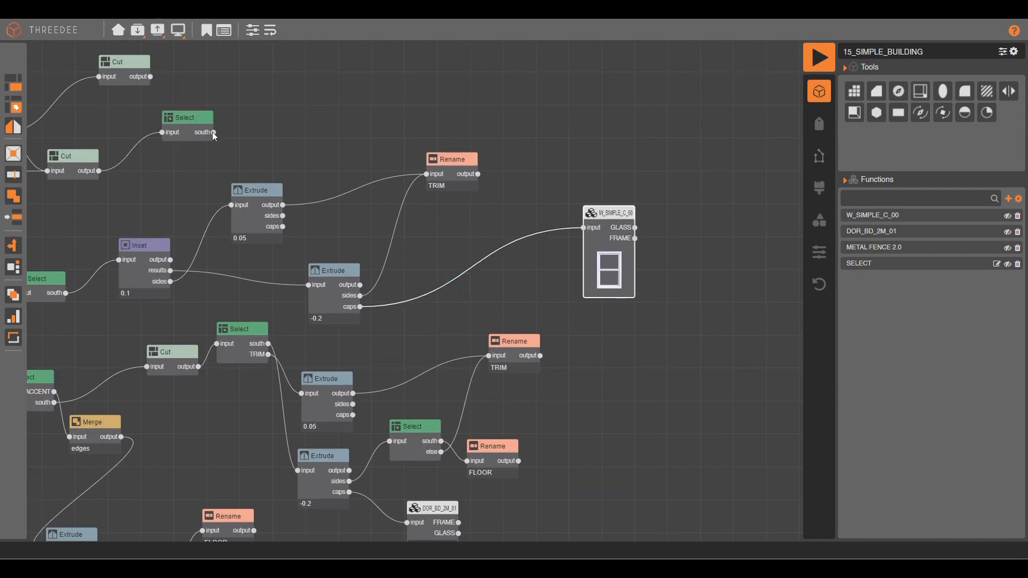
{"action": "left_click_drag", "start_coordinate": [213, 132], "coordinate": [353, 244]}
{"action": "right_click", "coordinate": [369, 240]}
{"action": "left_click", "coordinate": [399, 275]}
Step: Run the project and inspect the trim, frames and glass of the ground-floor windows
{"action": "left_click", "coordinate": [818, 57]}
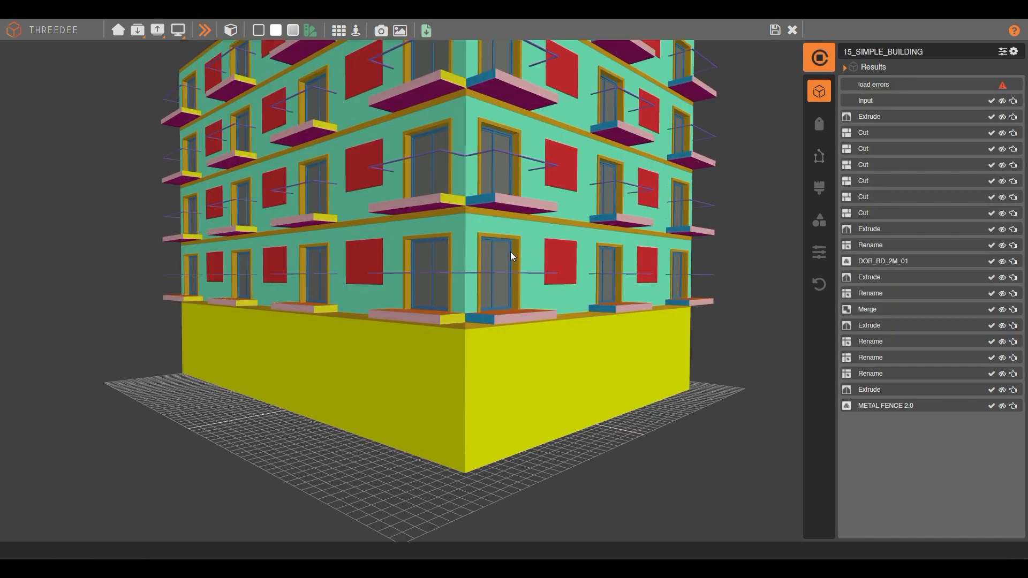
{"action": "left_click_drag", "start_coordinate": [519, 368], "coordinate": [487, 269]}
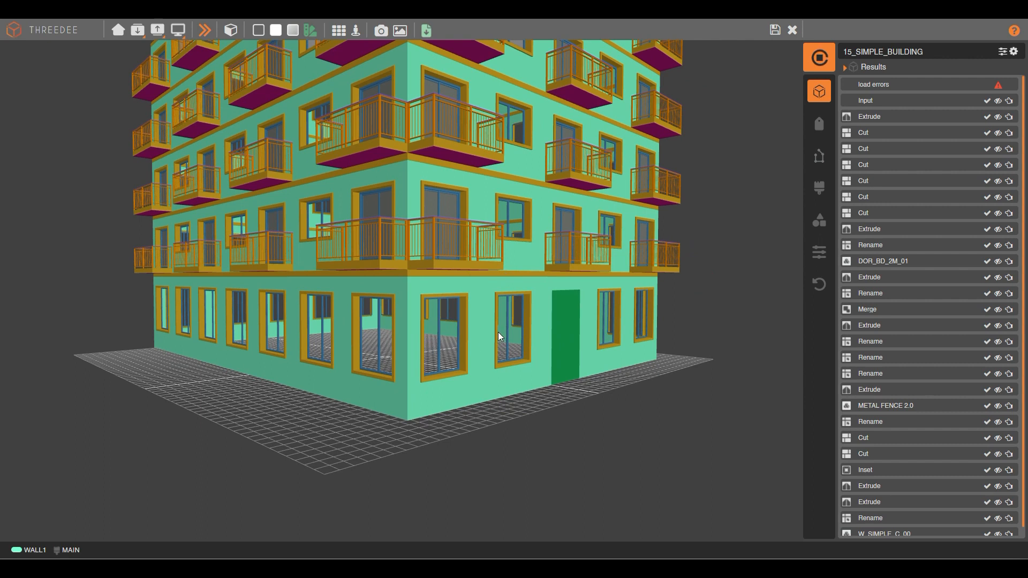
{"action": "scroll", "coordinate": [498, 332], "scroll_direction": "up", "scroll_amount": 3}
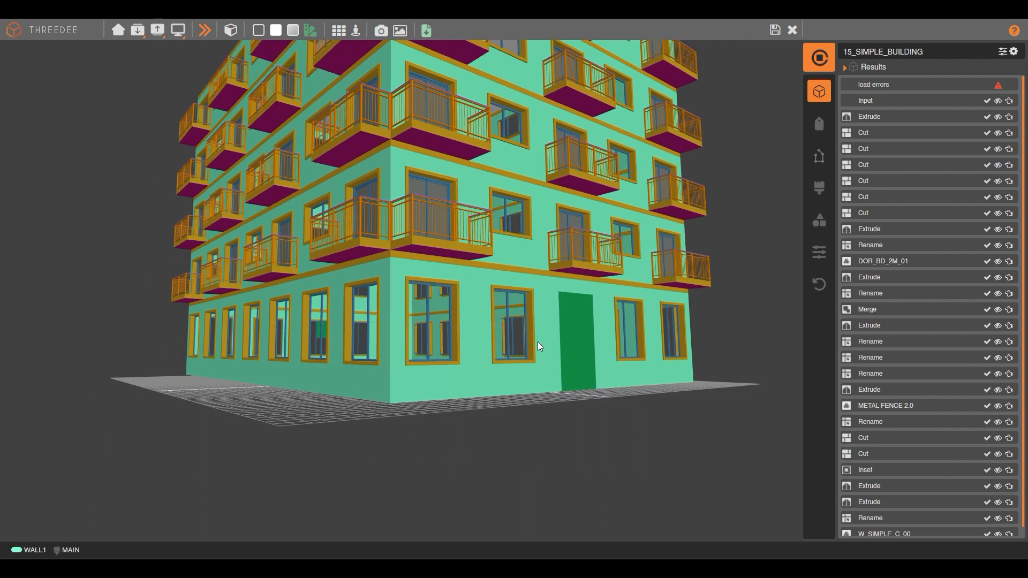
{"action": "scroll", "coordinate": [536, 343], "scroll_direction": "down", "scroll_amount": 2}
{"action": "left_click_drag", "start_coordinate": [534, 345], "coordinate": [477, 344]}
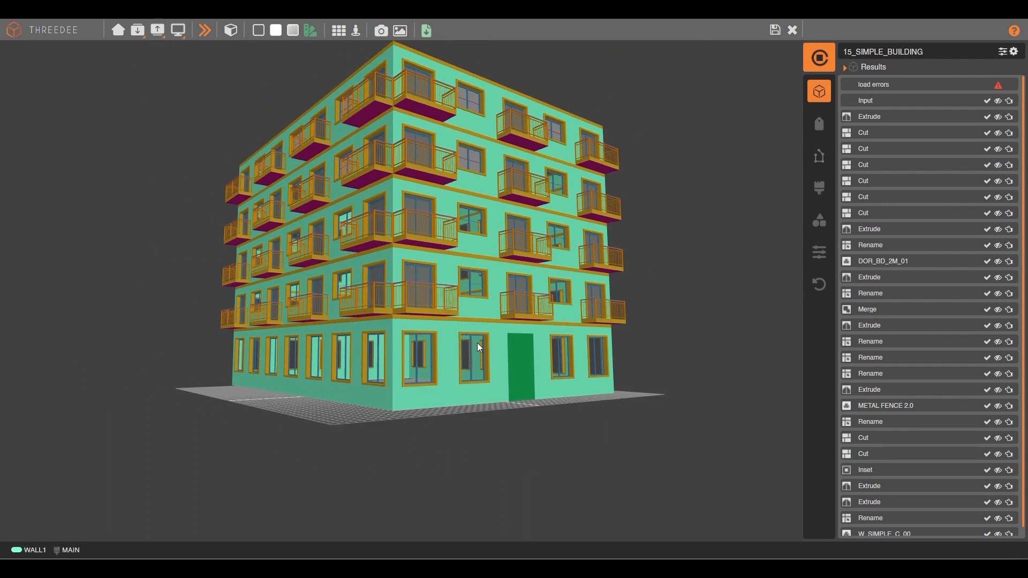
{"action": "scroll", "coordinate": [478, 344], "scroll_direction": "up", "scroll_amount": 3}
{"action": "left_click_drag", "start_coordinate": [528, 307], "coordinate": [452, 279]}
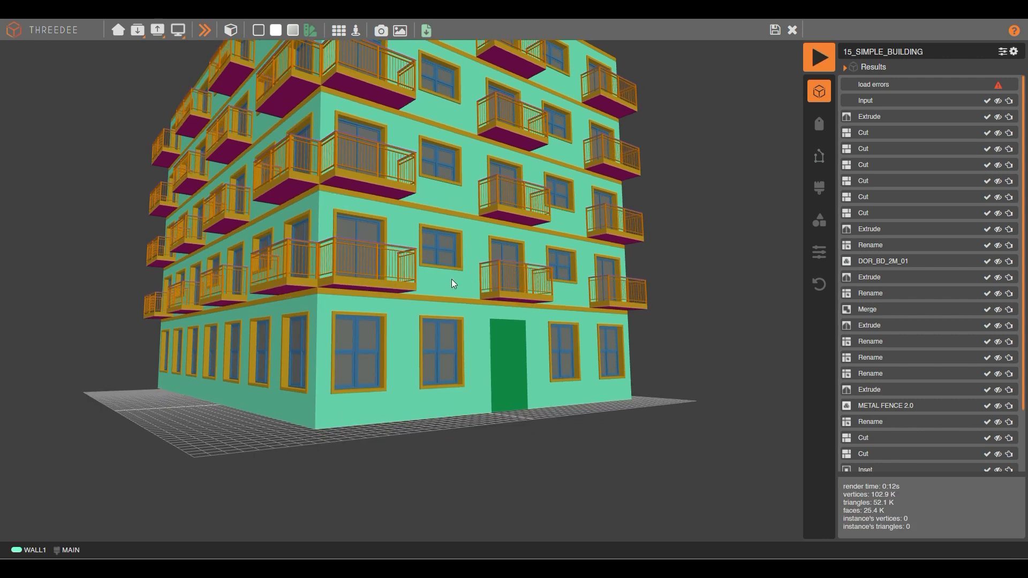
{"action": "left_click_drag", "start_coordinate": [556, 171], "coordinate": [351, 326]}
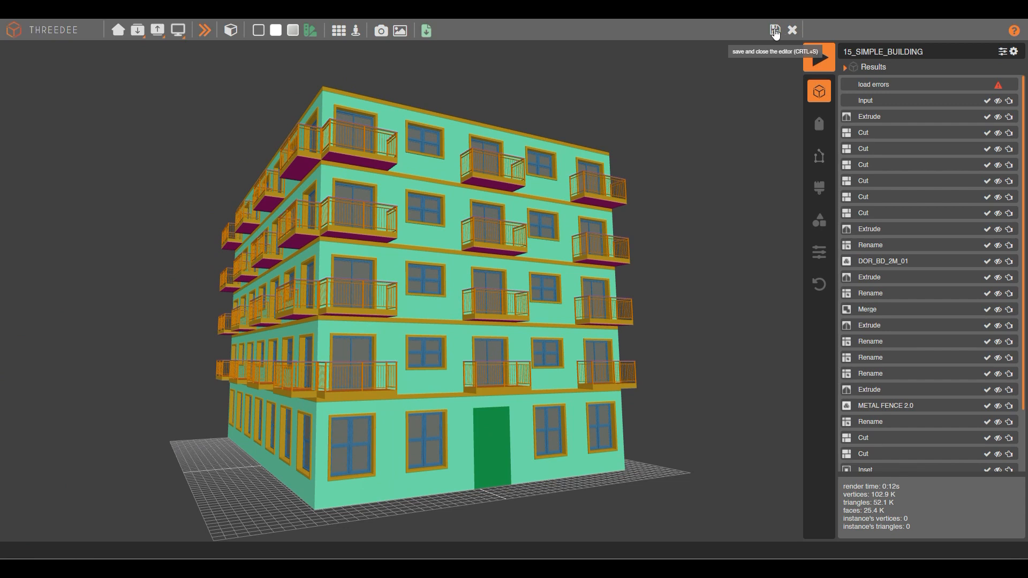
Step: Run the project again, view the building from its other facade, and return to the node graph
{"action": "left_click", "coordinate": [775, 30]}
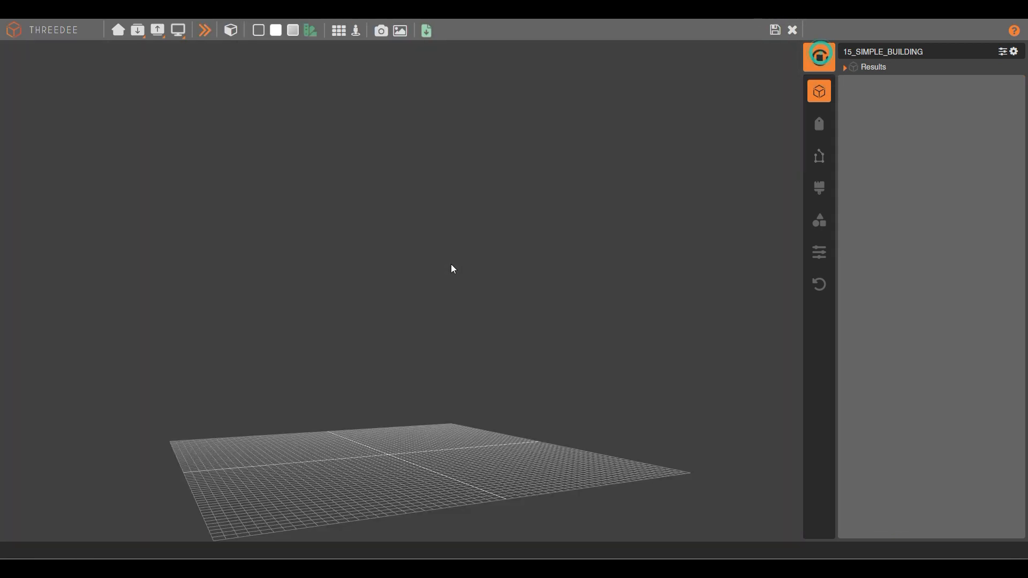
{"action": "left_click_drag", "start_coordinate": [386, 301], "coordinate": [583, 282]}
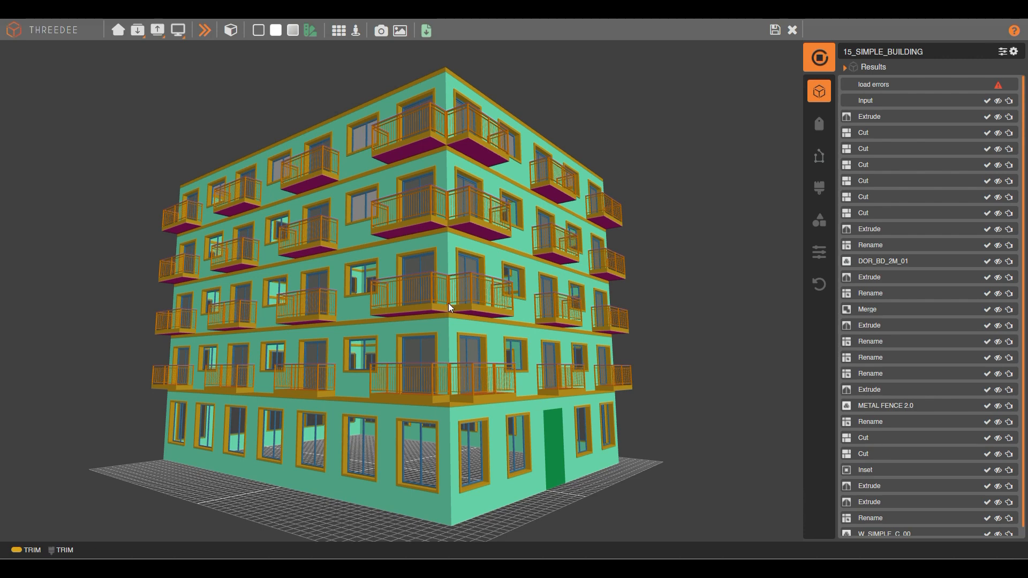
{"action": "mouse_move", "coordinate": [456, 249]}
{"action": "left_mouse_down"}
{"action": "mouse_move", "coordinate": [533, 197]}
{"action": "mouse_move", "coordinate": [512, 283]}
{"action": "mouse_move", "coordinate": [496, 268]}
{"action": "mouse_move", "coordinate": [524, 287]}
{"action": "mouse_move", "coordinate": [481, 341]}
{"action": "mouse_move", "coordinate": [397, 330]}
{"action": "mouse_move", "coordinate": [500, 326]}
{"action": "left_mouse_up"}
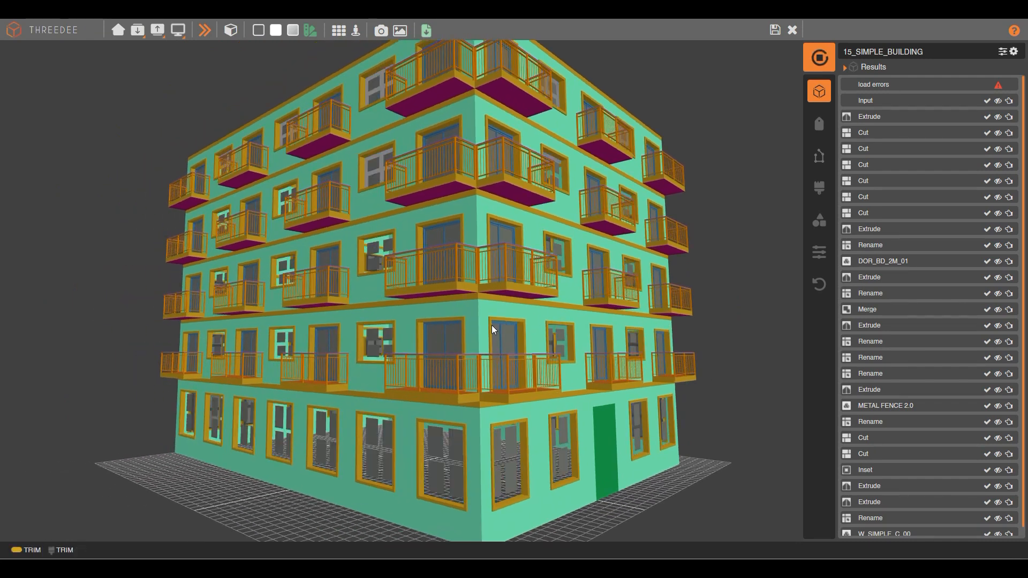
{"action": "left_click", "coordinate": [775, 30]}
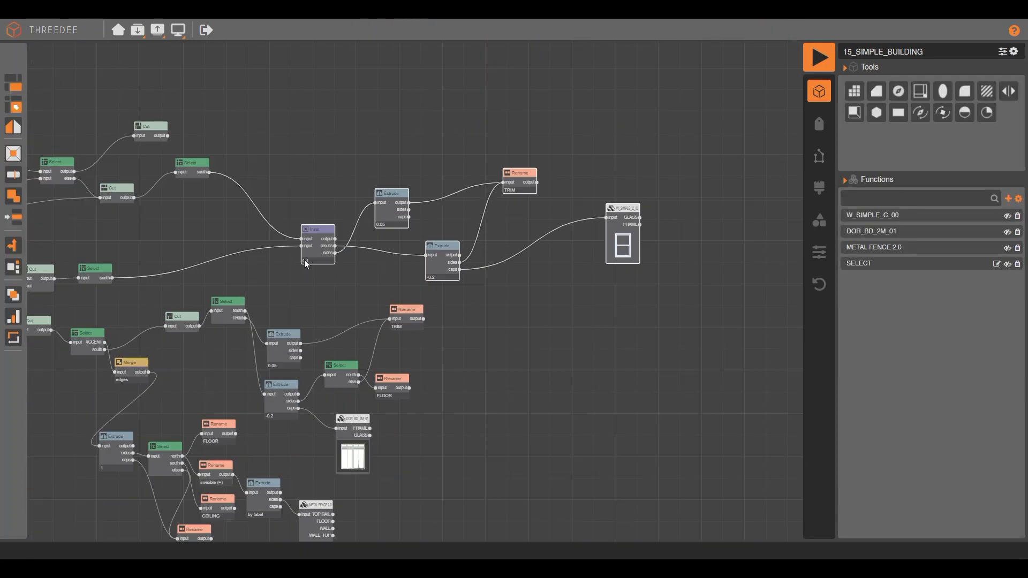
Step: Convert the Inset, both Extrude nodes, the TRIM Rename and W_SIMPLE_C_00 into a function named WINDOWS
{"action": "left_click", "coordinate": [310, 257]}
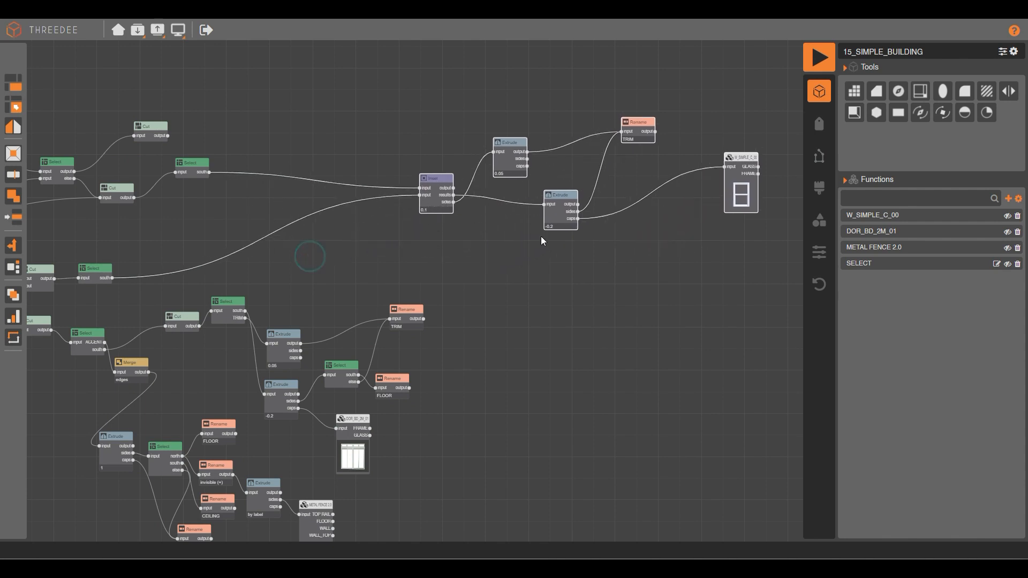
{"action": "left_click_drag", "start_coordinate": [709, 274], "coordinate": [297, 129]}
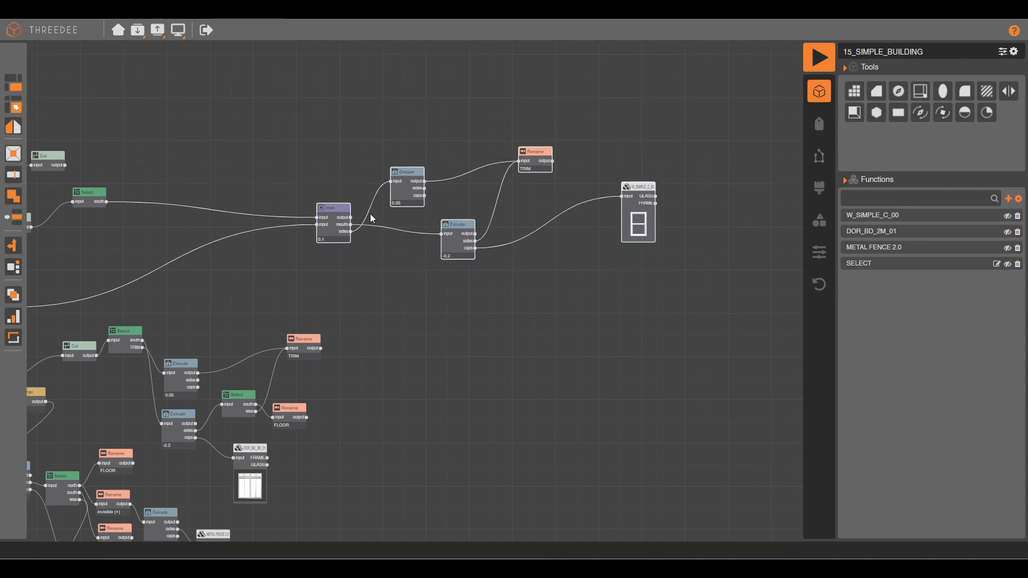
{"action": "right_click", "coordinate": [335, 221]}
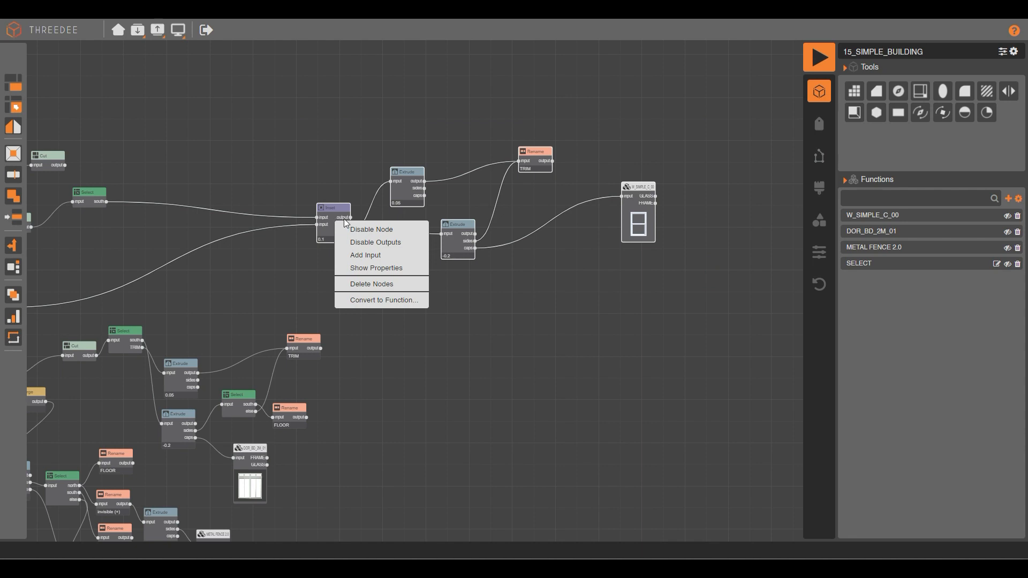
{"action": "left_click", "coordinate": [397, 300]}
{"action": "type", "text": "WINDOWS"}
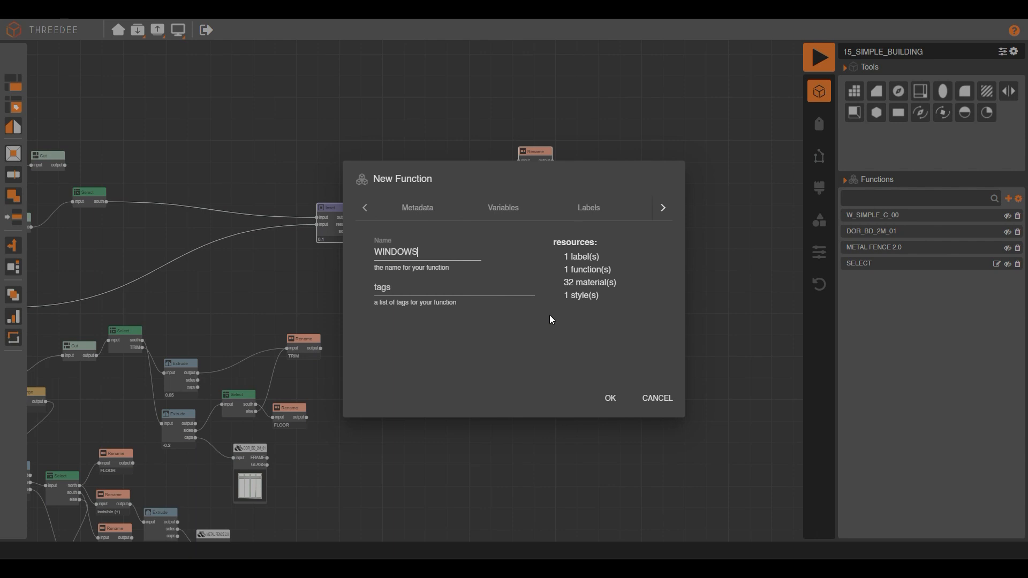
{"action": "left_click", "coordinate": [610, 395]}
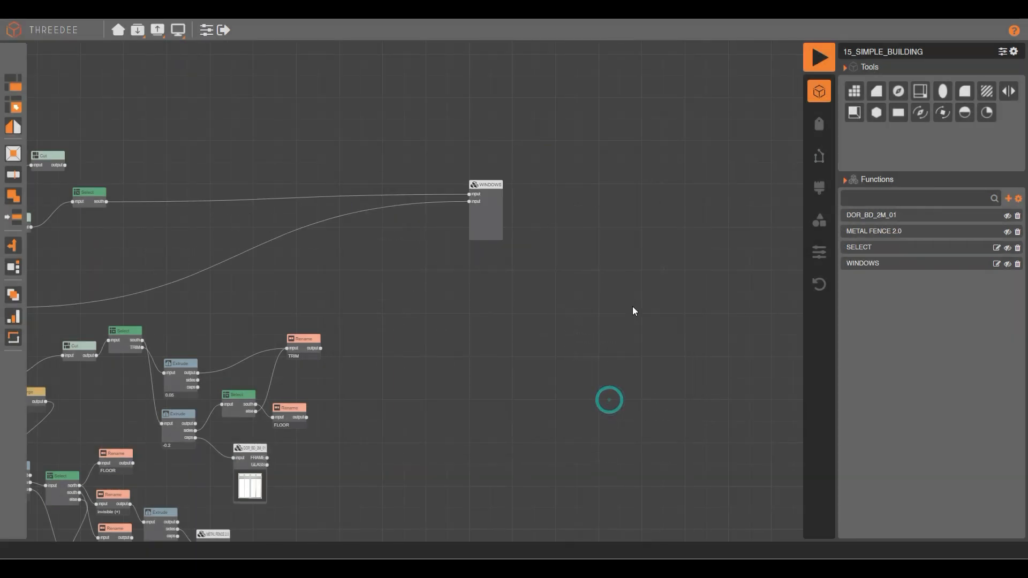
Step: Move the WINDOWS node closer to its source nodes and set its use geometry instancing property to yes
{"action": "left_click_drag", "start_coordinate": [483, 205], "coordinate": [271, 229]}
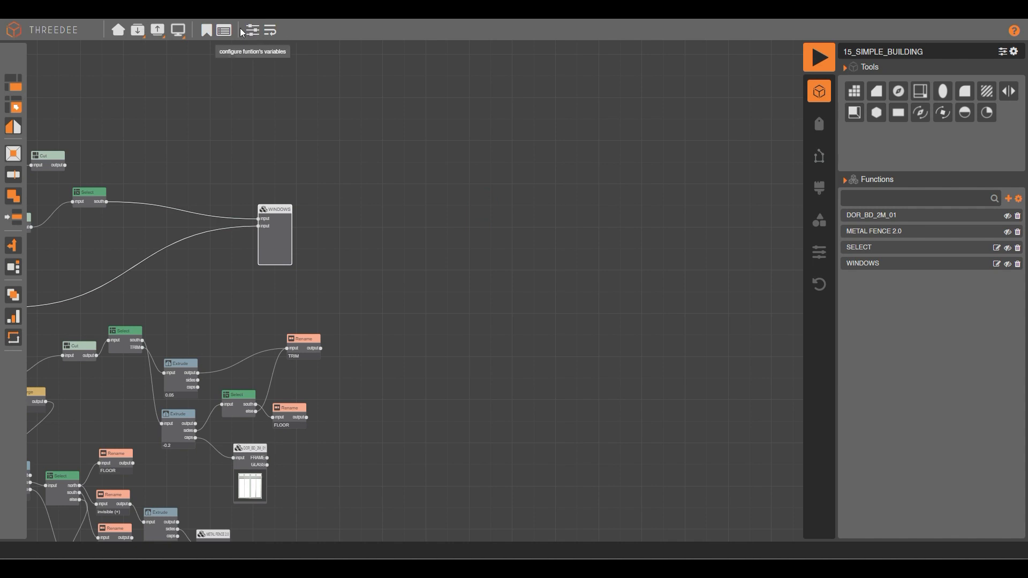
{"action": "left_click", "coordinate": [224, 32]}
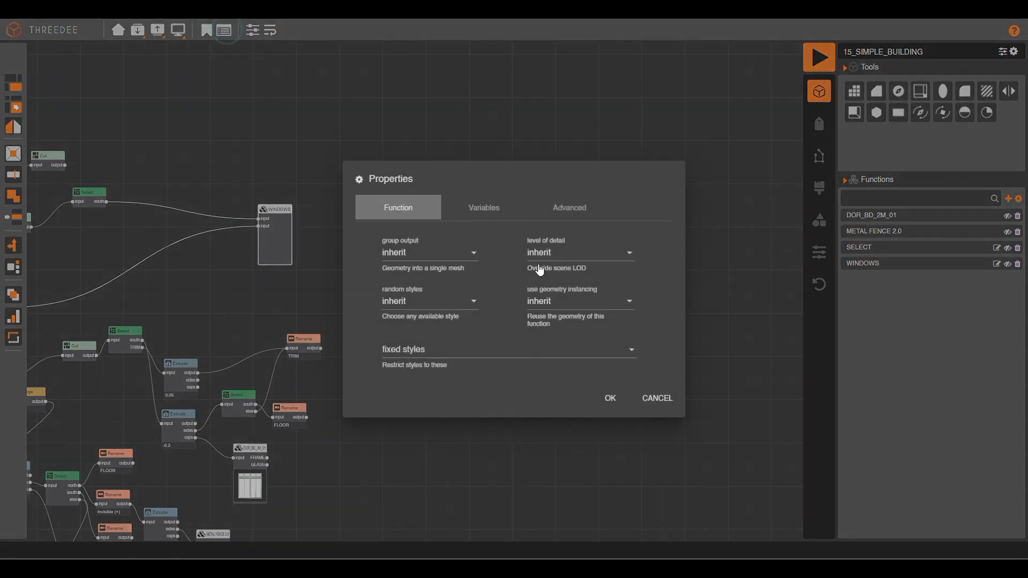
{"action": "left_click", "coordinate": [580, 301]}
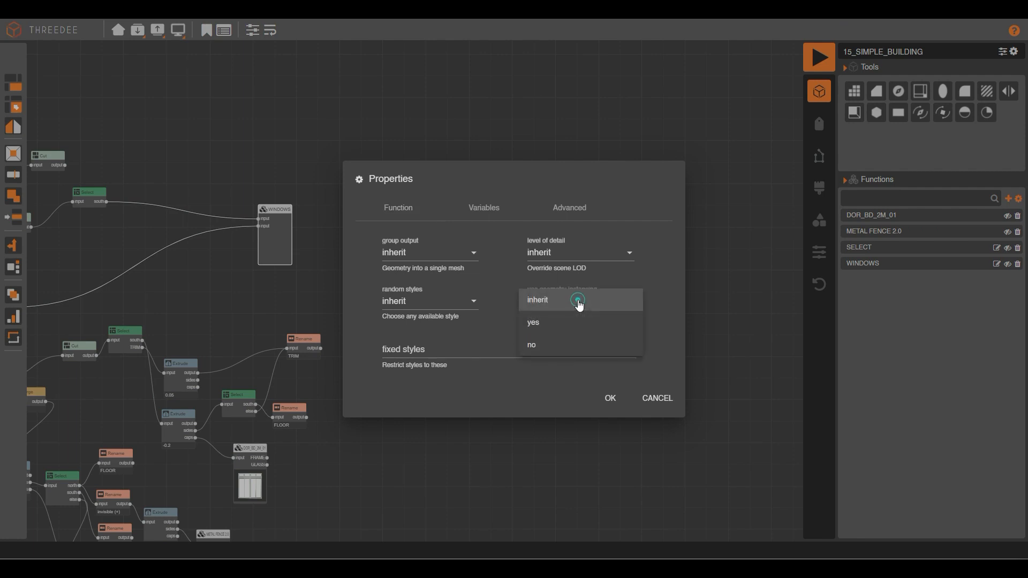
{"action": "left_click", "coordinate": [566, 328]}
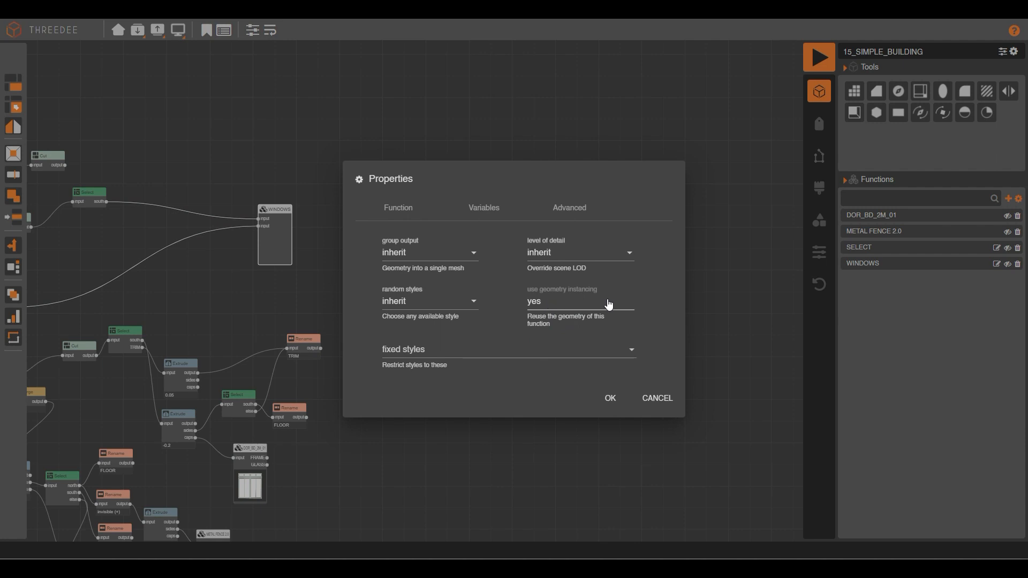
{"action": "left_click", "coordinate": [611, 399]}
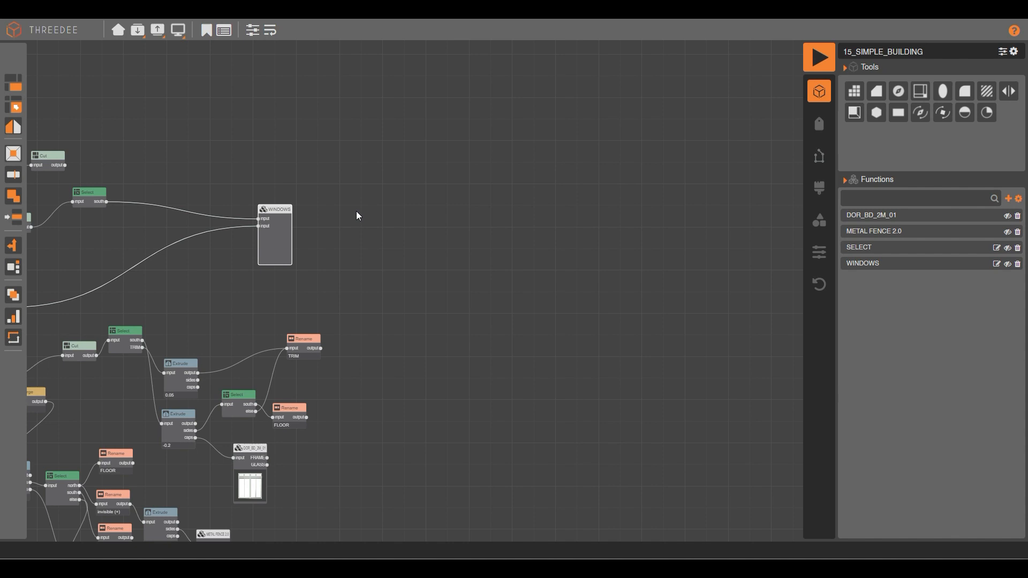
Step: Run the project and examine the ground-floor entrance face's edges and the node that produces it
{"action": "left_click", "coordinate": [819, 60]}
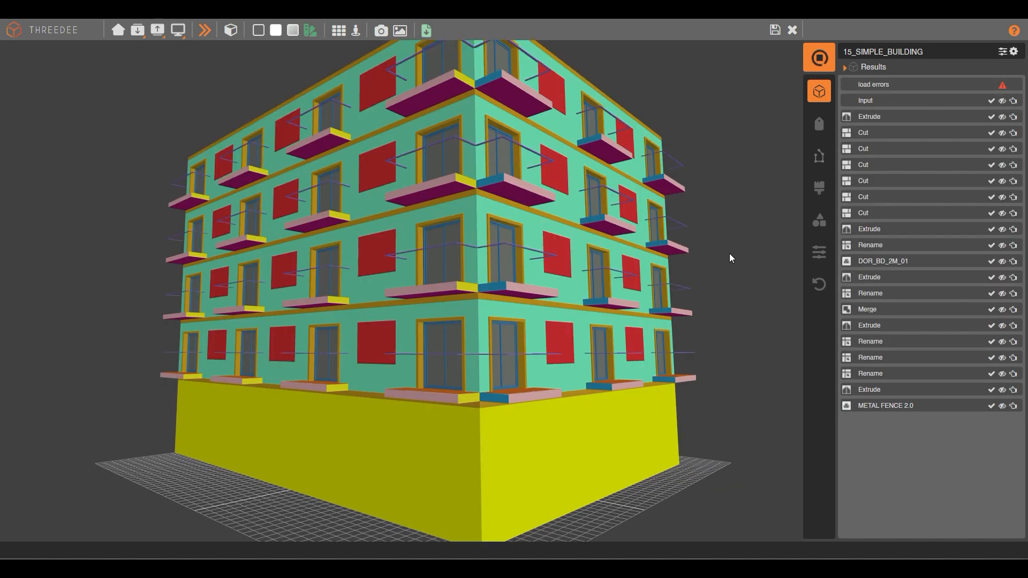
{"action": "left_click_drag", "start_coordinate": [465, 204], "coordinate": [396, 239]}
{"action": "scroll", "coordinate": [472, 303], "scroll_direction": "up", "scroll_amount": 5}
{"action": "left_click_drag", "start_coordinate": [474, 303], "coordinate": [421, 295]}
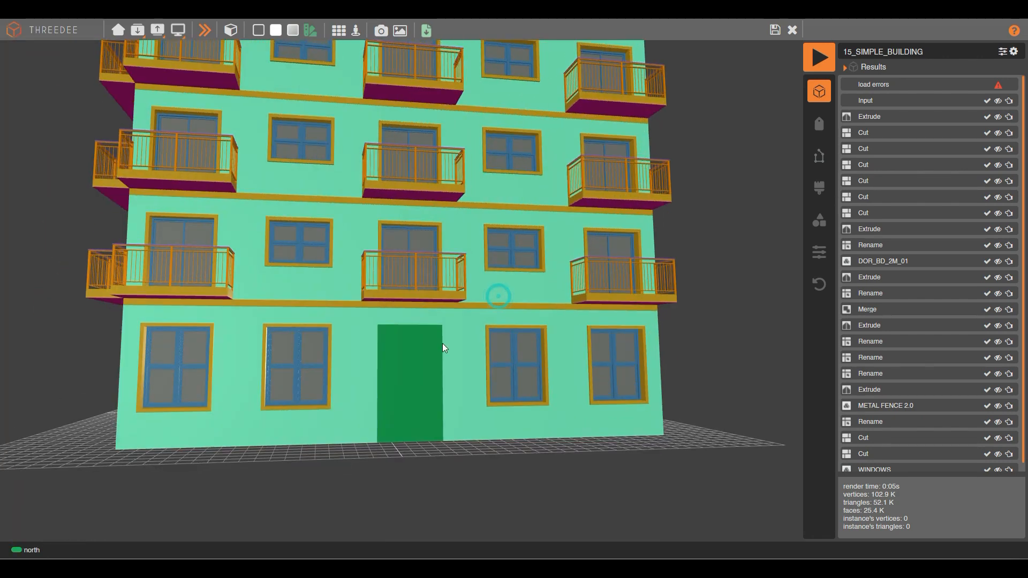
{"action": "scroll", "coordinate": [442, 343], "scroll_direction": "up", "scroll_amount": 5}
{"action": "left_click", "coordinate": [422, 317]}
{"action": "scroll", "coordinate": [422, 317], "scroll_direction": "down", "scroll_amount": 10}
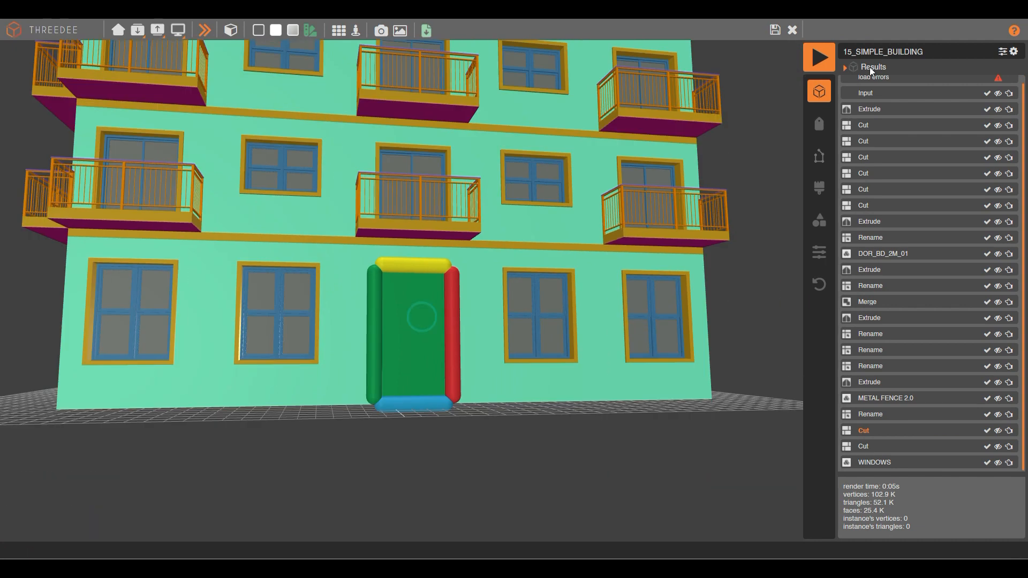
{"action": "left_click", "coordinate": [774, 31]}
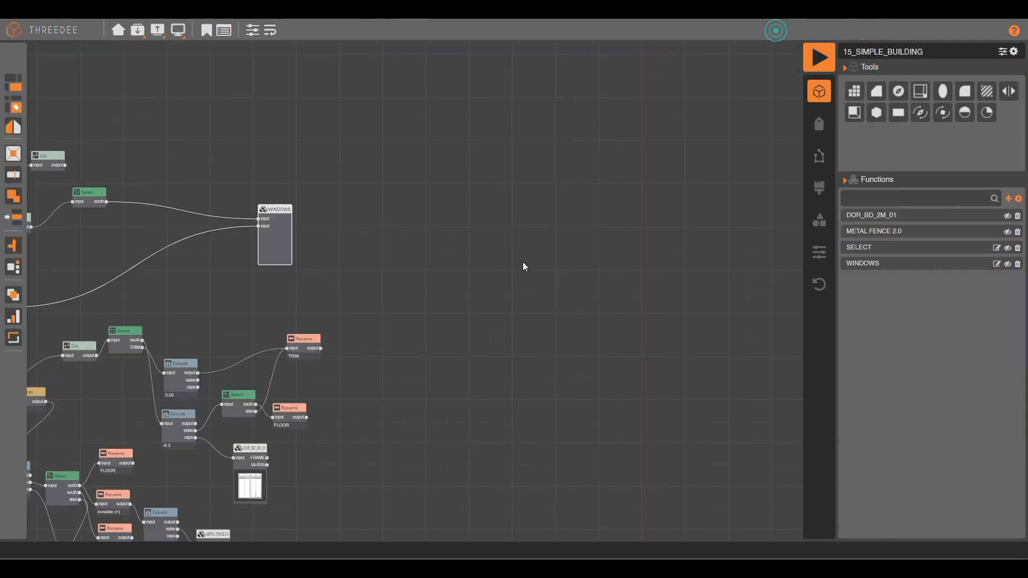
Step: Locate the Cut node that produces the entrance face and connect a by-label Select node for the north label to its output
{"action": "left_click_drag", "start_coordinate": [258, 91], "coordinate": [424, 158]}
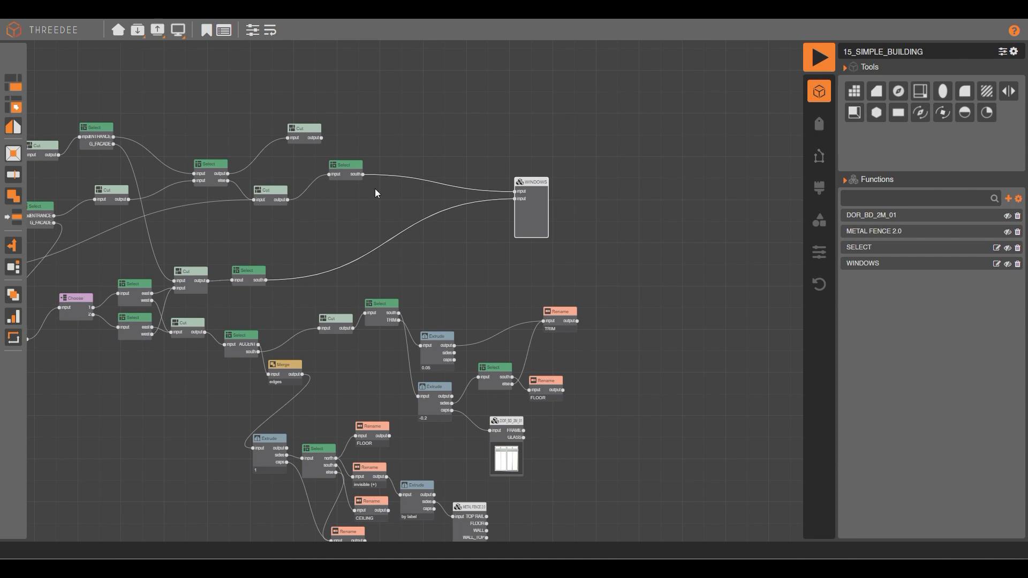
{"action": "left_click", "coordinate": [178, 30]}
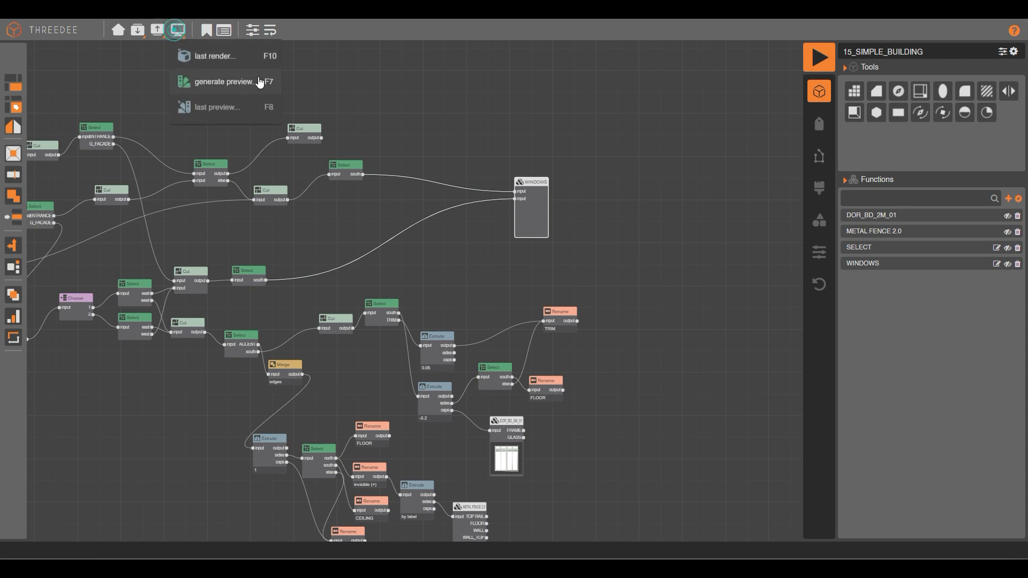
{"action": "left_click", "coordinate": [196, 50]}
{"action": "left_click", "coordinate": [1009, 431]}
{"action": "left_click_drag", "start_coordinate": [420, 285], "coordinate": [462, 219]}
{"action": "left_click", "coordinate": [503, 266]}
{"action": "left_click", "coordinate": [521, 251]}
{"action": "left_click", "coordinate": [543, 299]}
{"action": "left_click", "coordinate": [611, 398]}
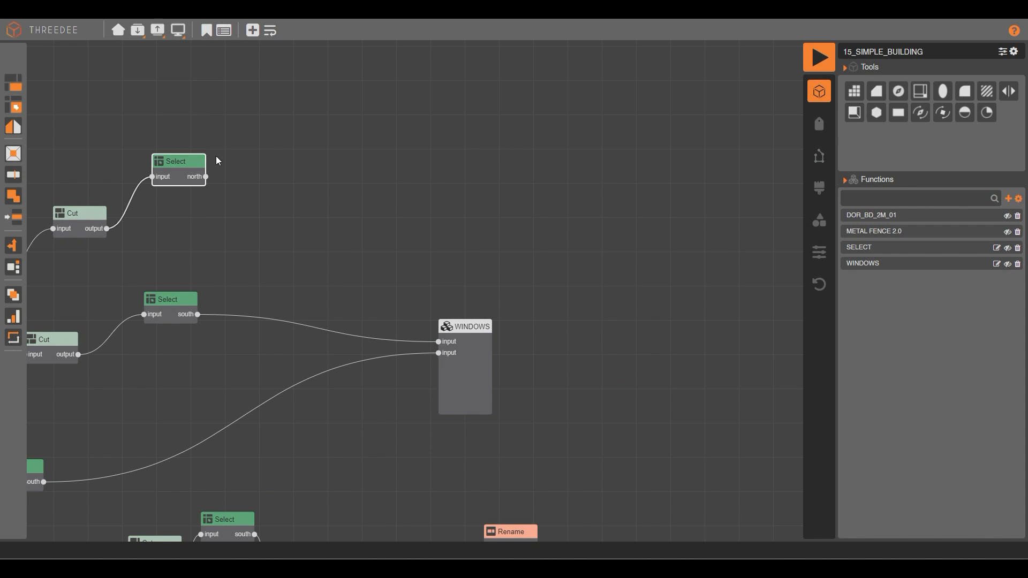
Step: Spread out the balcony-door Cut, Select, Extrude and Rename nodes and move DOR_BD_2M_01 clear of them
{"action": "scroll", "coordinate": [577, 243], "scroll_direction": "down", "scroll_amount": 5}
{"action": "scroll", "coordinate": [409, 419], "scroll_direction": "up", "scroll_amount": 3}
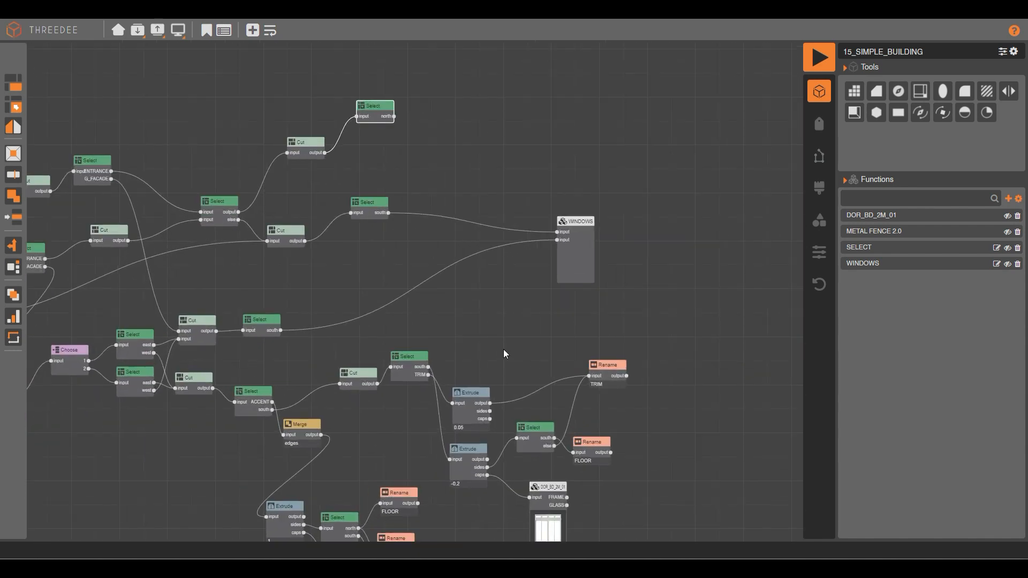
{"action": "left_click_drag", "start_coordinate": [662, 530], "coordinate": [485, 359]}
{"action": "left_click_drag", "start_coordinate": [472, 410], "coordinate": [529, 366]}
{"action": "left_click", "coordinate": [428, 336]}
{"action": "scroll", "coordinate": [538, 436], "scroll_direction": "up", "scroll_amount": 2}
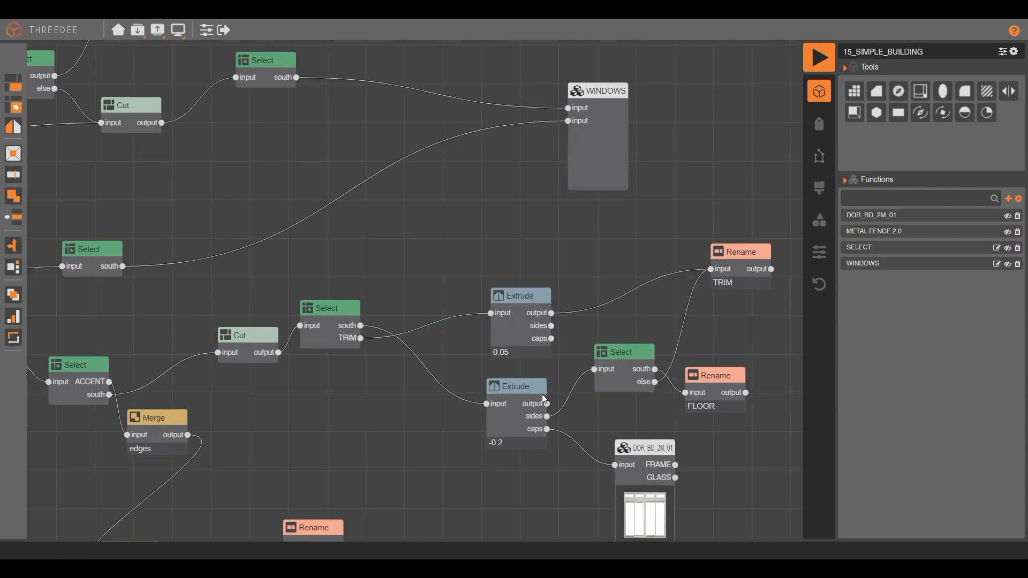
{"action": "left_click_drag", "start_coordinate": [324, 335], "coordinate": [350, 332]}
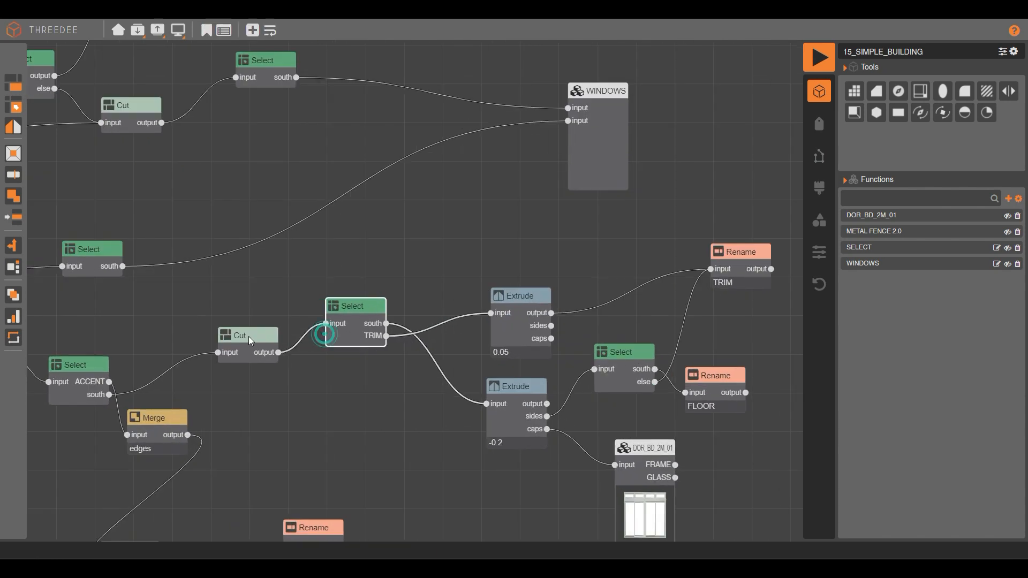
{"action": "left_click_drag", "start_coordinate": [248, 337], "coordinate": [281, 334]}
{"action": "left_click_drag", "start_coordinate": [366, 333], "coordinate": [403, 325]}
{"action": "scroll", "coordinate": [576, 340], "scroll_direction": "down", "scroll_amount": 2}
{"action": "left_click_drag", "start_coordinate": [613, 440], "coordinate": [657, 515]}
Step: Duplicate the balcony-door node chain without its door function and connect the entrance Select node's north output to the copied Cut
{"action": "left_click_drag", "start_coordinate": [721, 404], "coordinate": [324, 267]}
{"action": "left_click", "coordinate": [730, 214]}
{"action": "key", "text": "ctrl+v"}
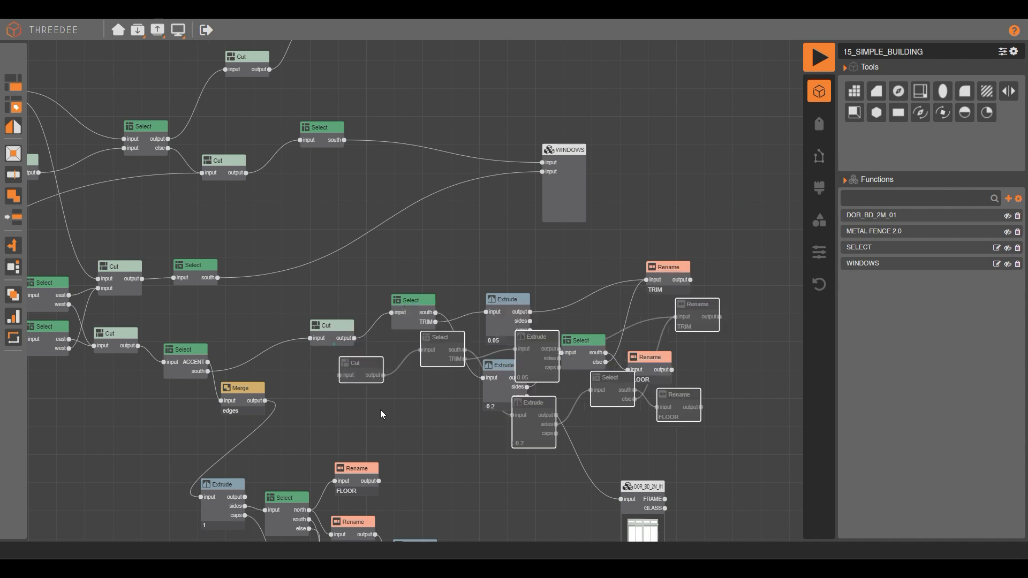
{"action": "scroll", "coordinate": [464, 199], "scroll_direction": "down", "scroll_amount": 3}
{"action": "scroll", "coordinate": [382, 160], "scroll_direction": "up", "scroll_amount": 3}
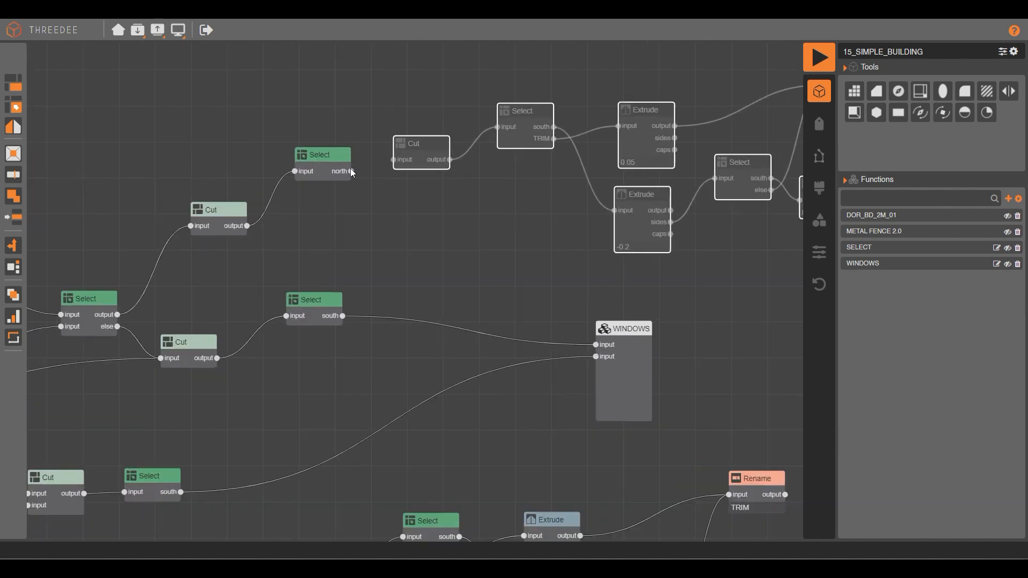
{"action": "left_click_drag", "start_coordinate": [390, 165], "coordinate": [393, 159]}
{"action": "scroll", "coordinate": [744, 182], "scroll_direction": "down", "scroll_amount": 1}
{"action": "middle_click_drag", "start_coordinate": [745, 182], "coordinate": [439, 190]}
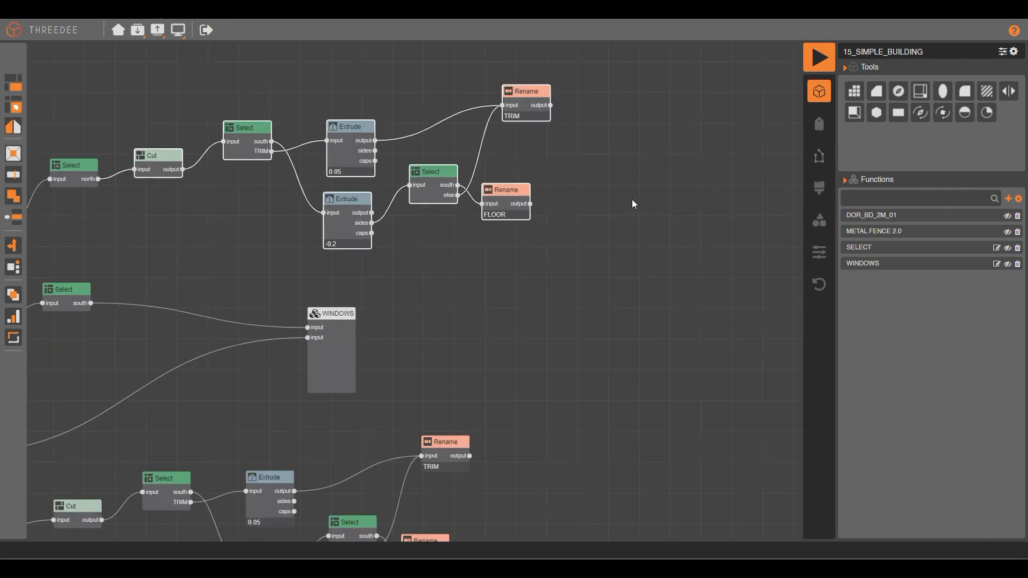
{"action": "left_click_drag", "start_coordinate": [372, 233], "coordinate": [448, 266]}
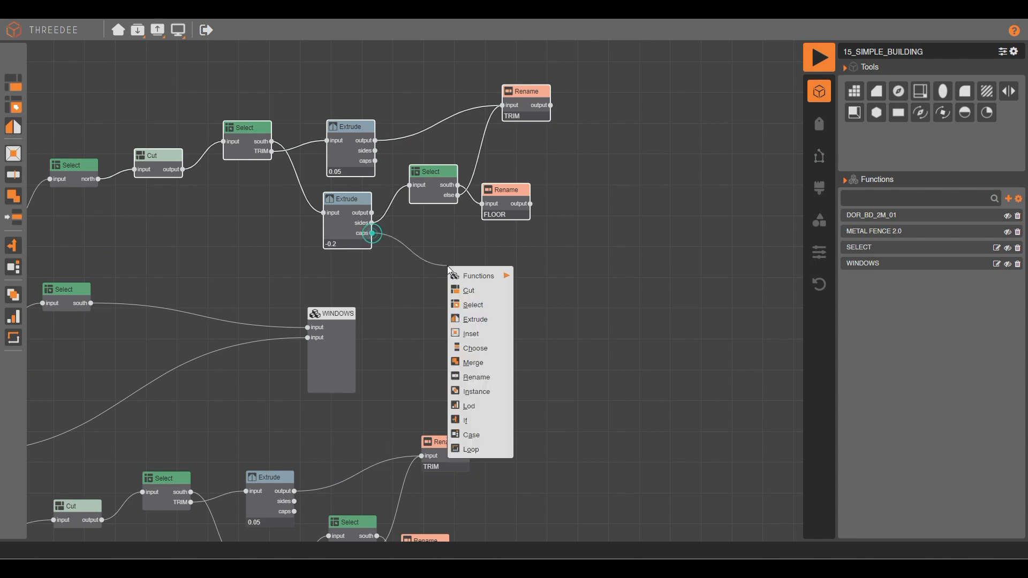
{"action": "mouse_move", "coordinate": [490, 275]}
{"action": "left_click", "coordinate": [678, 177]}
Step: Import the DR_DOOR_2F_01 function into the project
{"action": "left_click", "coordinate": [138, 30]}
{"action": "left_click", "coordinate": [203, 58]}
{"action": "left_click", "coordinate": [199, 116]}
{"action": "type", "text": "2F"}
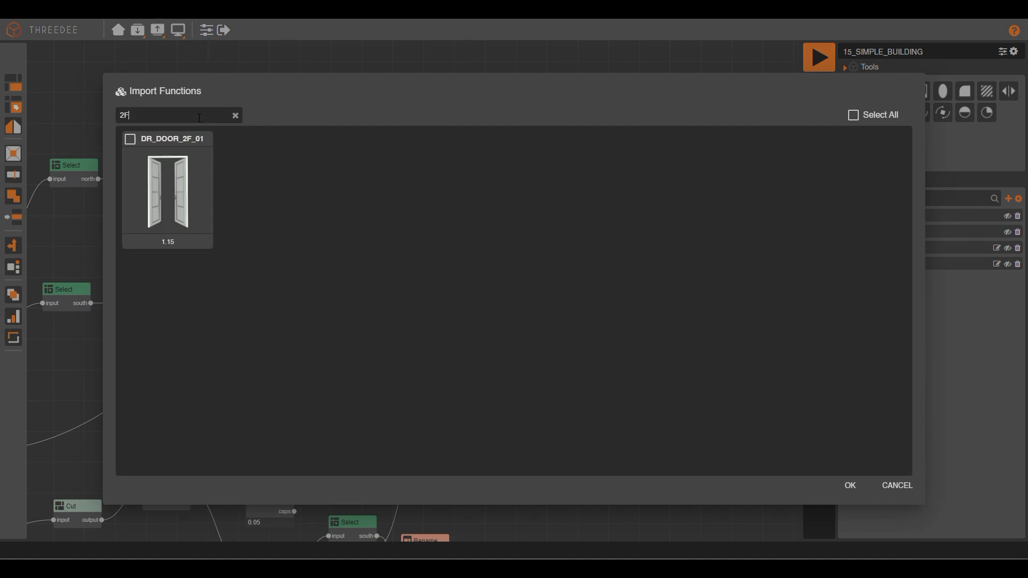
{"action": "left_click", "coordinate": [131, 139]}
{"action": "left_click", "coordinate": [856, 486]}
Step: Connect a DR_DOOR_2F_01 node to the caps output of the entrance chain's -0.2 Extrude and run the project to check the door
{"action": "left_click_drag", "start_coordinate": [371, 233], "coordinate": [420, 251]}
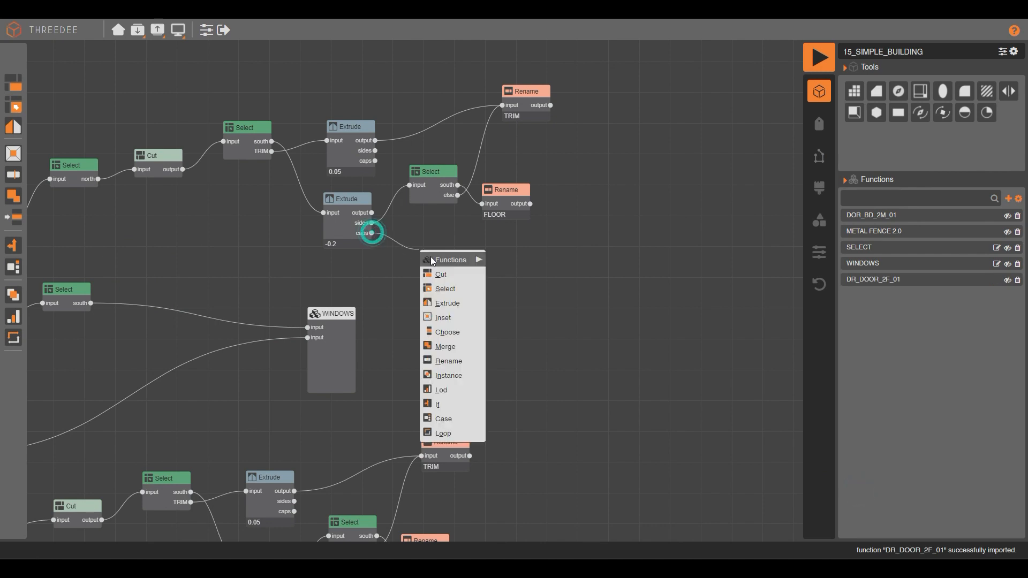
{"action": "mouse_move", "coordinate": [450, 259]}
{"action": "left_click", "coordinate": [538, 310]}
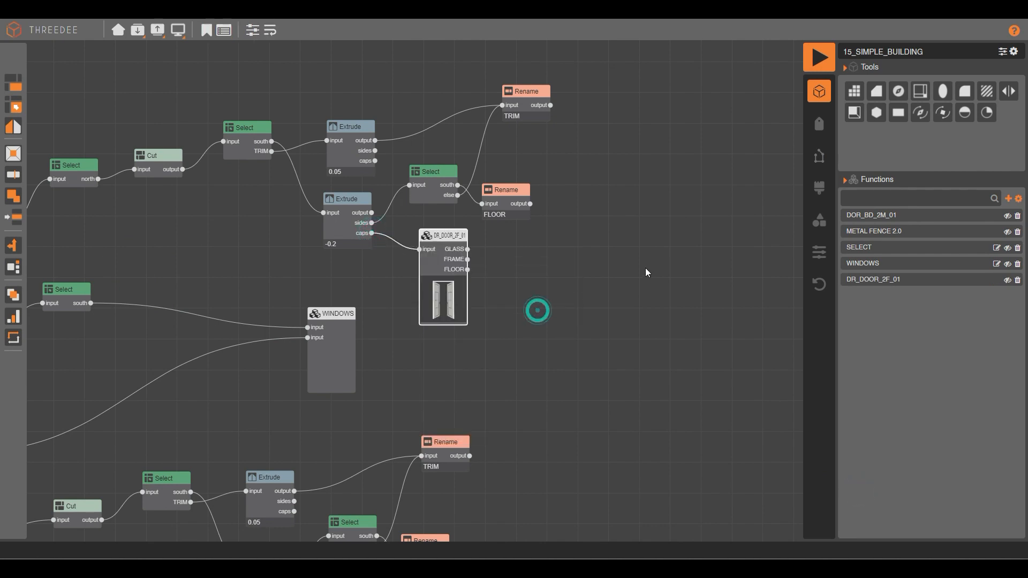
{"action": "left_click", "coordinate": [822, 57]}
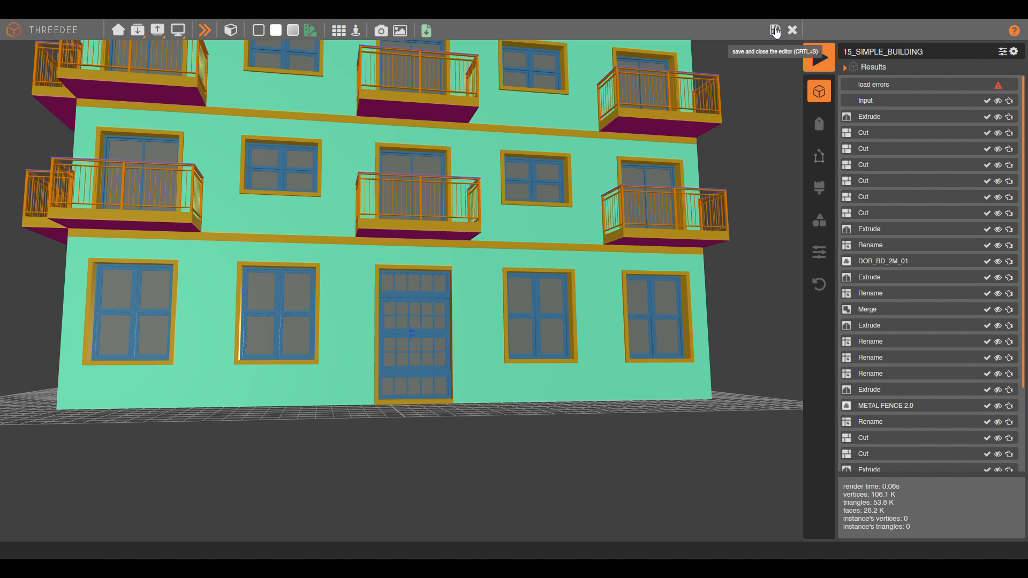
{"action": "left_click", "coordinate": [792, 30]}
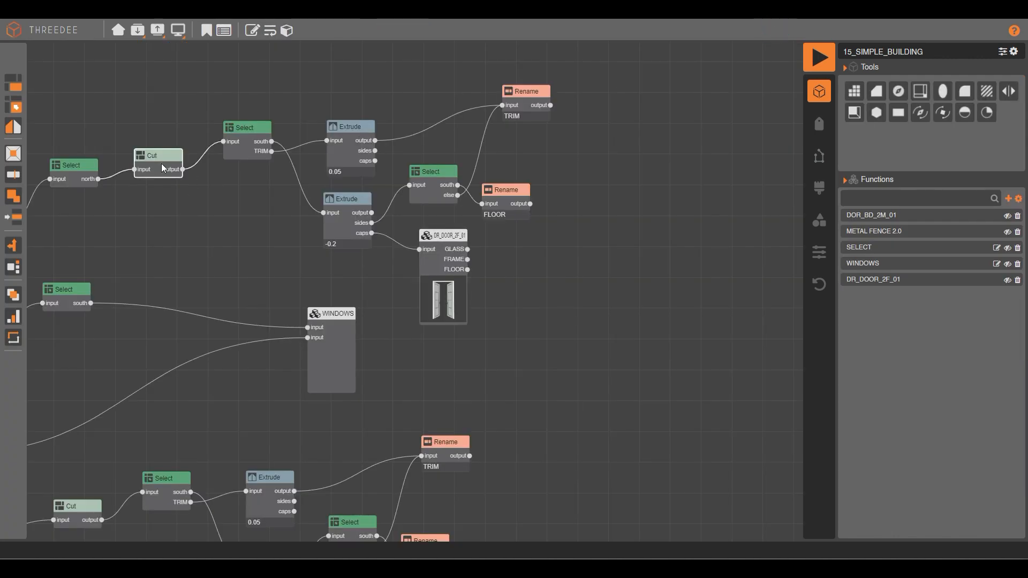
Step: Apply the compass to the south-labelled door face in the copied entrance Cut and save the node
{"action": "double_click", "coordinate": [164, 169]}
{"action": "left_click", "coordinate": [410, 228]}
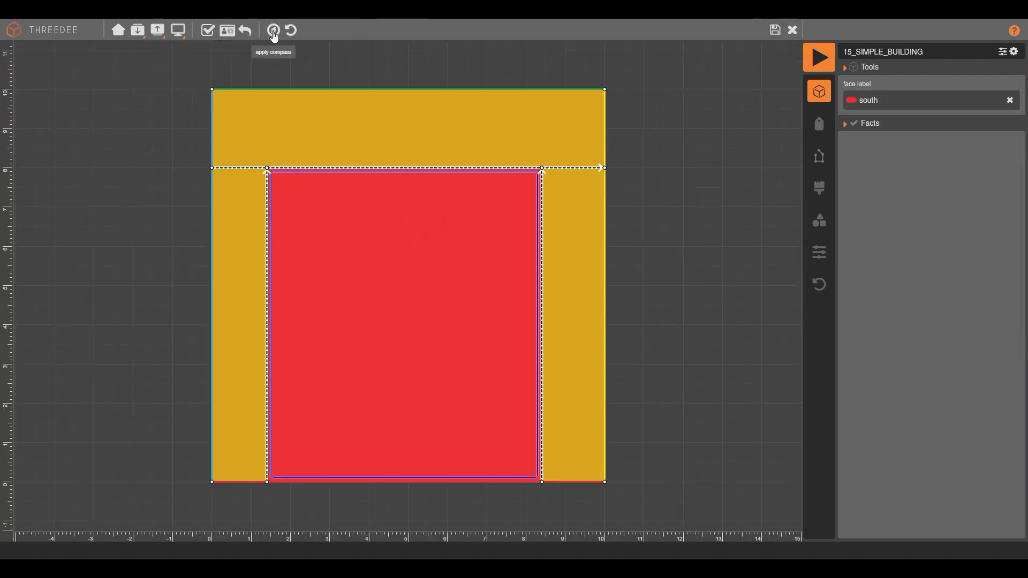
{"action": "left_click", "coordinate": [274, 31]}
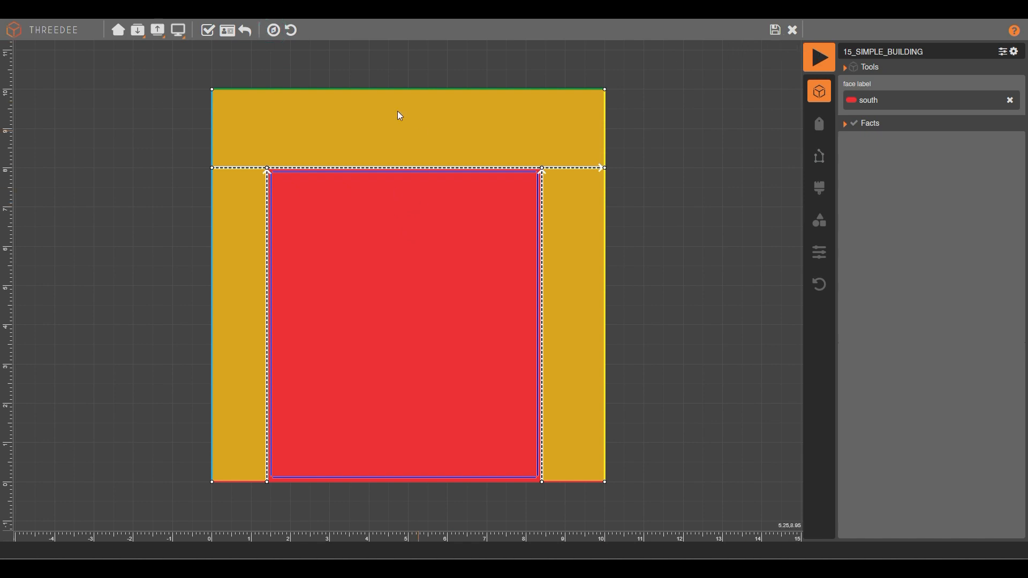
{"action": "left_click", "coordinate": [774, 30]}
Step: In the upstream entrance Cut's Repeat settings, rotate both primary and secondary side edge labels to east top, west bottom, north left, south right, and save
{"action": "left_click_drag", "start_coordinate": [136, 214], "coordinate": [477, 181]}
{"action": "double_click", "coordinate": [313, 184]}
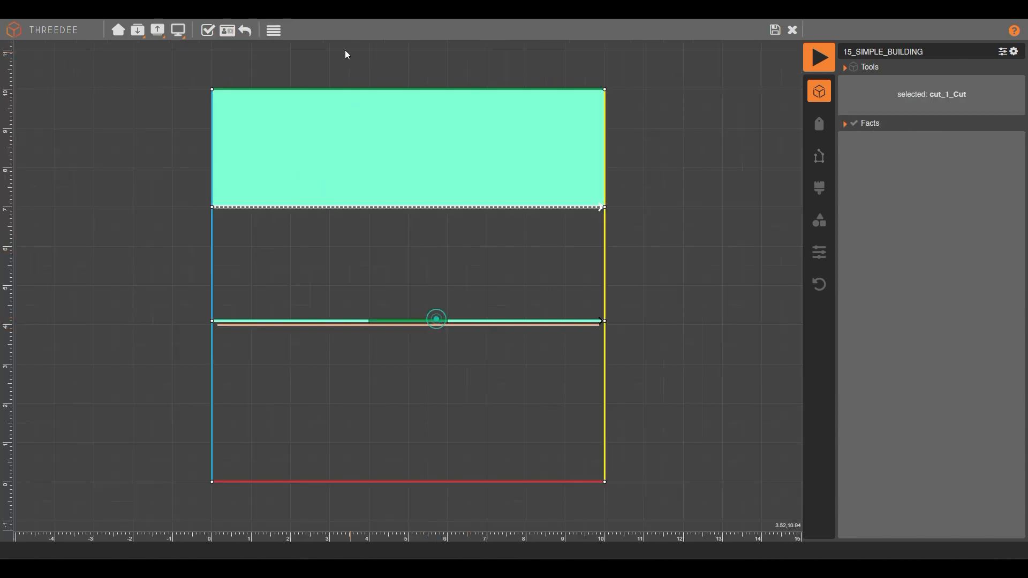
{"action": "left_click", "coordinate": [273, 31]}
{"action": "left_click", "coordinate": [560, 161]}
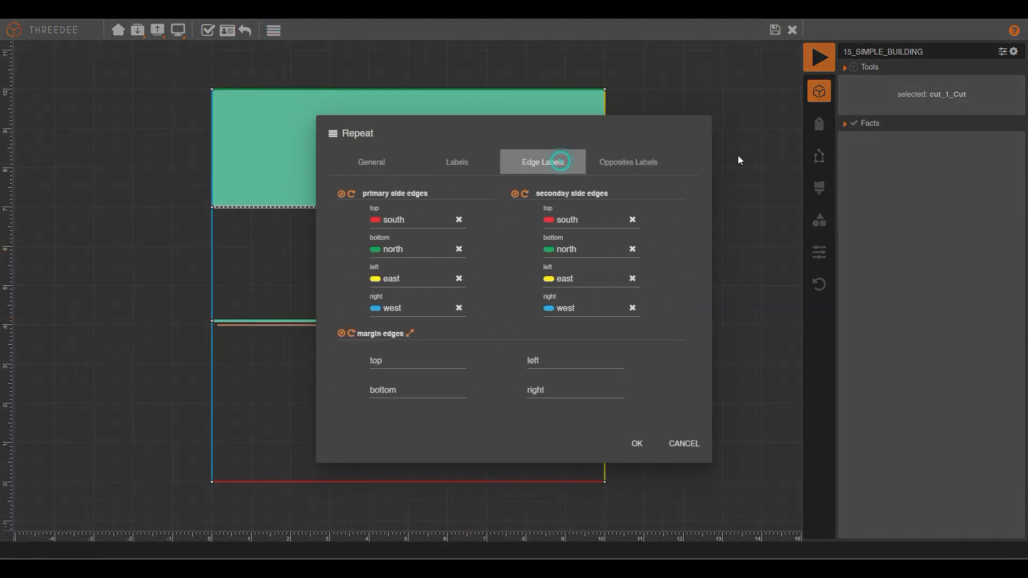
{"action": "left_click", "coordinate": [340, 194]}
{"action": "double_click", "coordinate": [352, 199]}
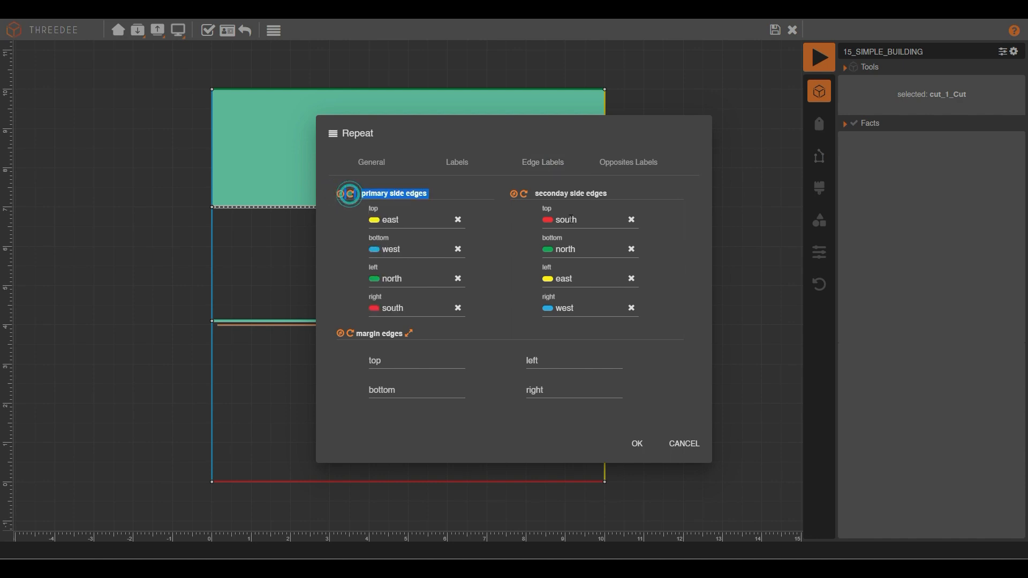
{"action": "left_click", "coordinate": [523, 197]}
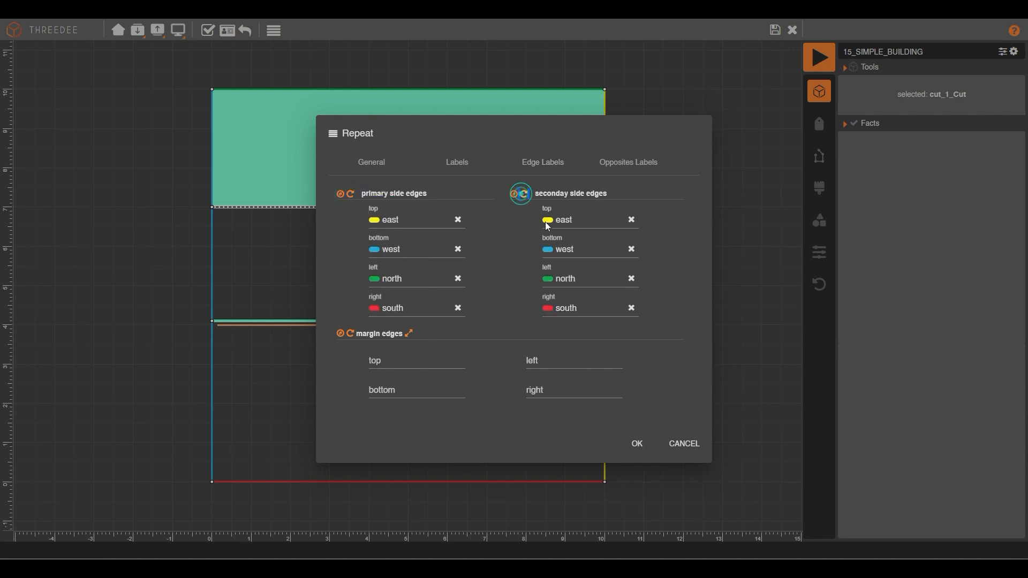
{"action": "left_click", "coordinate": [637, 448]}
{"action": "left_click", "coordinate": [775, 31]}
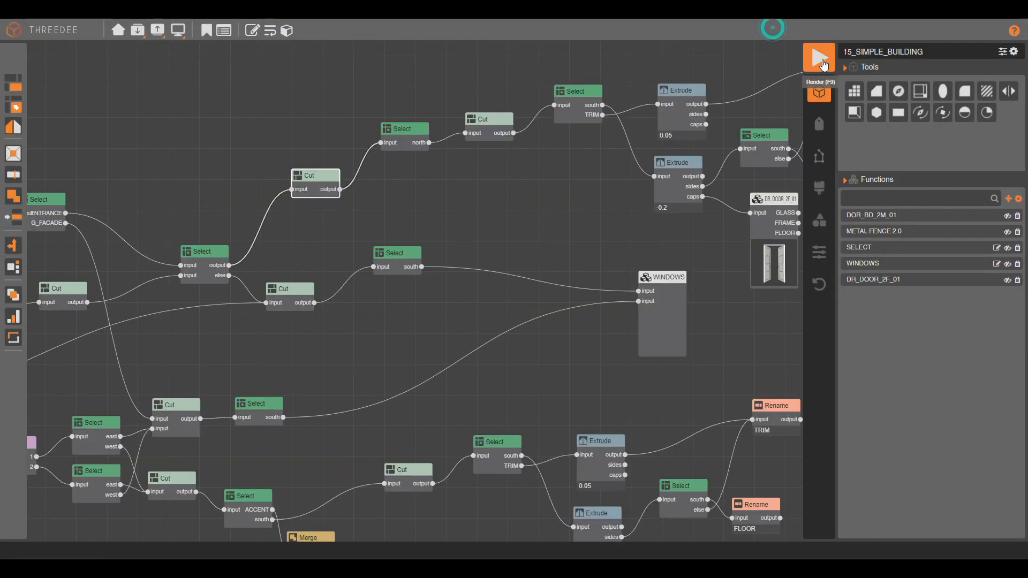
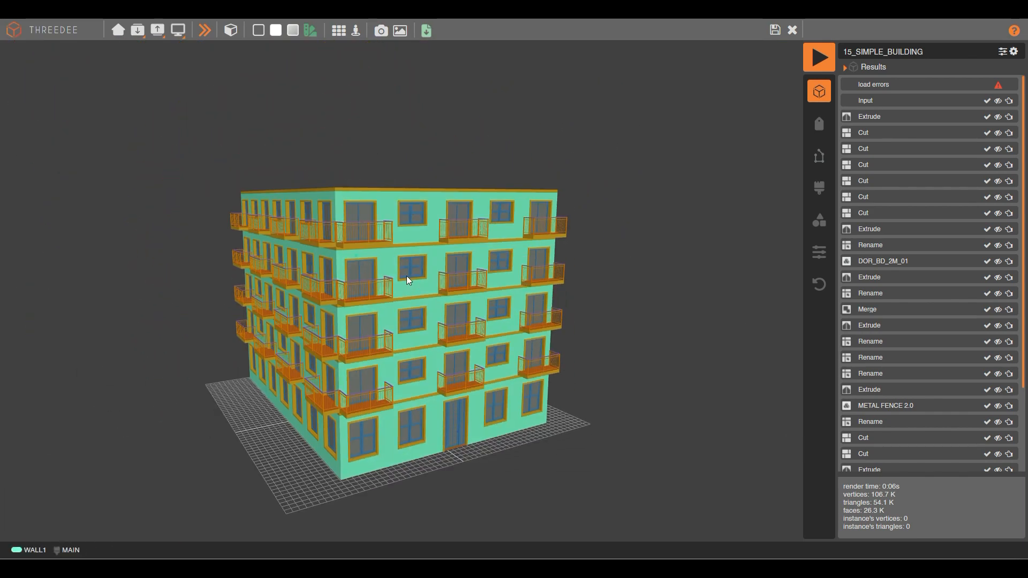
Step: Inspect the rendered building's upper floors and roof edge up close, then return to the node graph
{"action": "scroll", "coordinate": [389, 258], "scroll_direction": "down", "scroll_amount": 5}
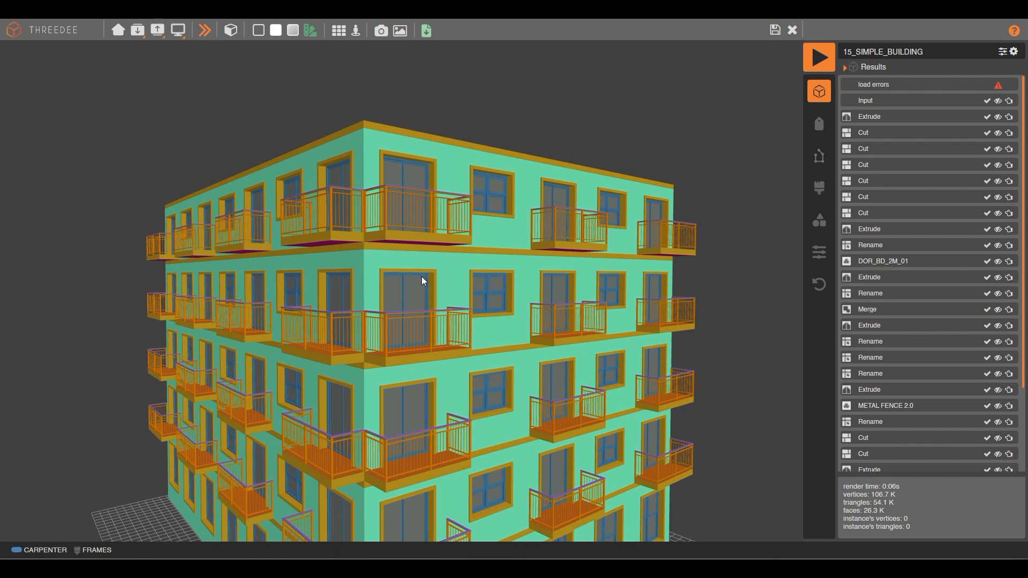
{"action": "left_click_drag", "start_coordinate": [530, 142], "coordinate": [301, 234]}
{"action": "scroll", "coordinate": [424, 234], "scroll_direction": "up", "scroll_amount": 1}
{"action": "left_click_drag", "start_coordinate": [424, 234], "coordinate": [371, 220]}
{"action": "scroll", "coordinate": [377, 204], "scroll_direction": "down", "scroll_amount": 3}
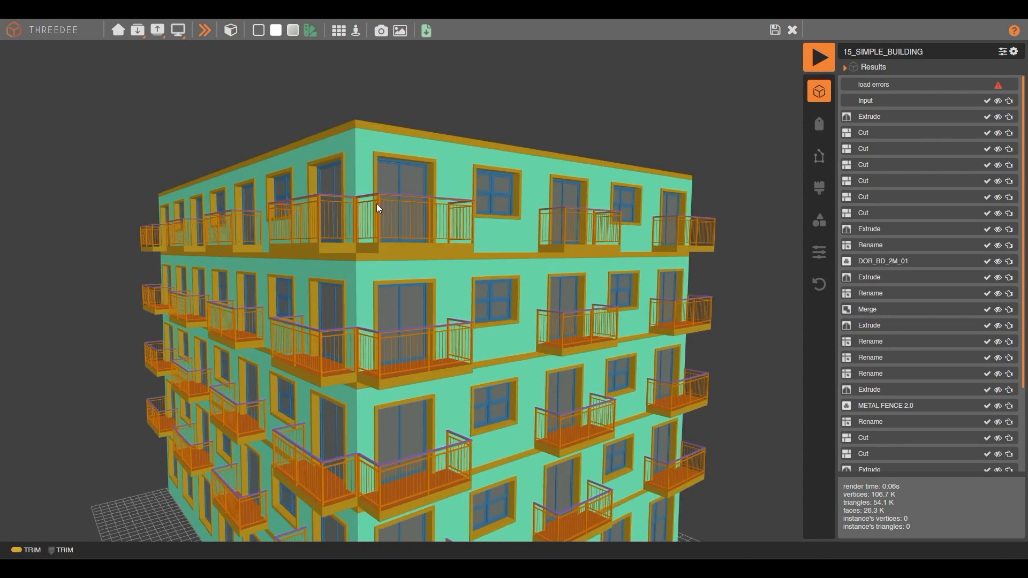
{"action": "left_click", "coordinate": [776, 31]}
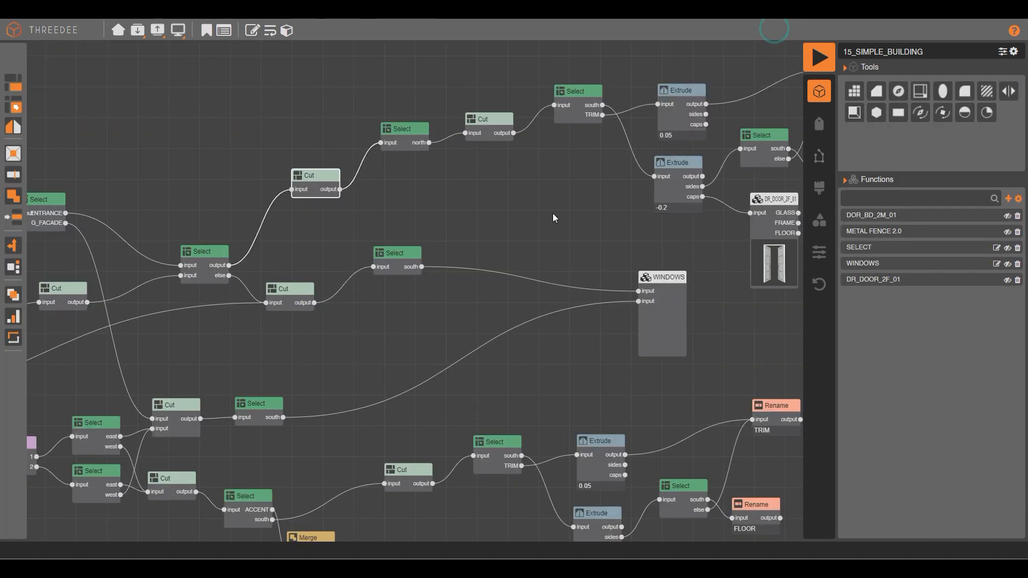
Step: Create a new profile named CROWN1
{"action": "left_click", "coordinate": [826, 158]}
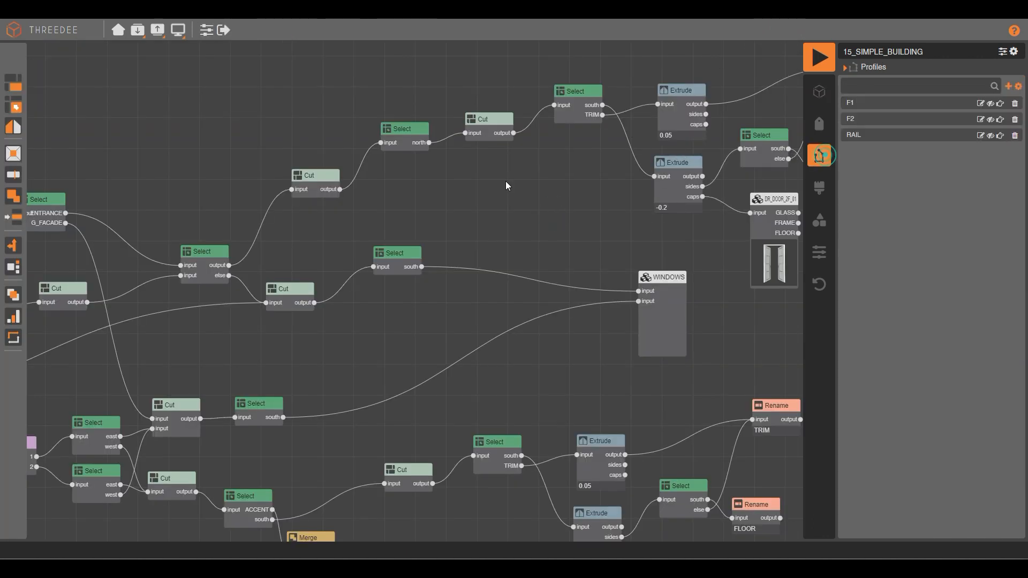
{"action": "left_click", "coordinate": [859, 87]}
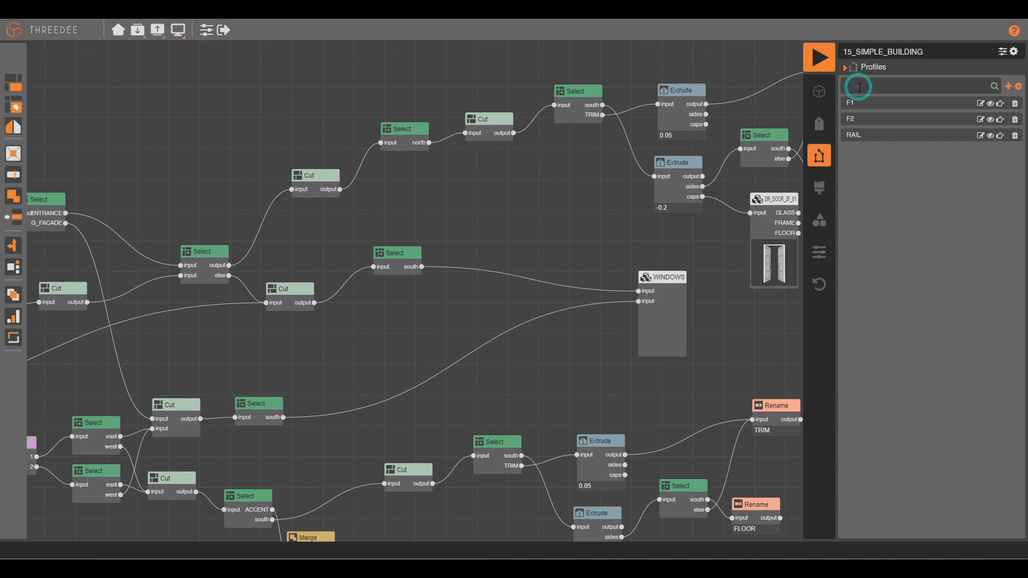
{"action": "type", "text": "CRC"}
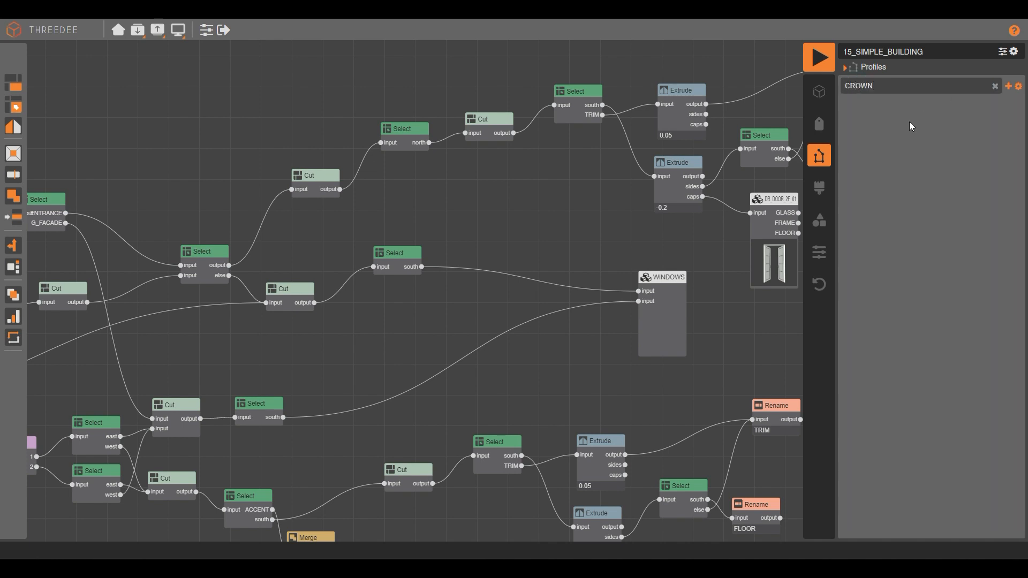
{"action": "left_click", "coordinate": [1010, 87]}
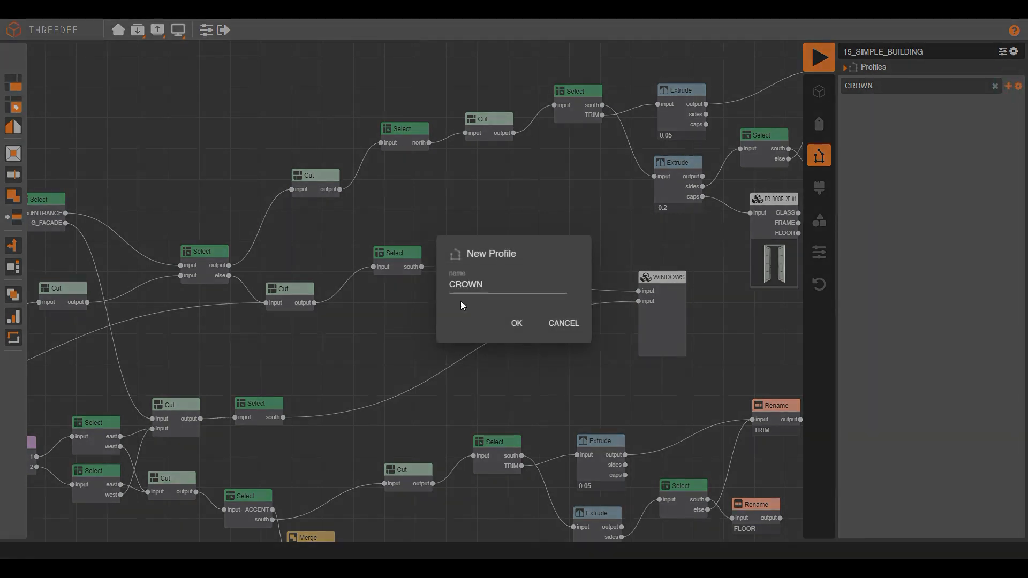
{"action": "left_click", "coordinate": [518, 324]}
Step: Sketch a stepped cornice profile from the origin out to about X 0.35 and up to Y 0.6, with its top line ending at X -0.45
{"action": "scroll", "coordinate": [463, 426], "scroll_direction": "up", "scroll_amount": 5}
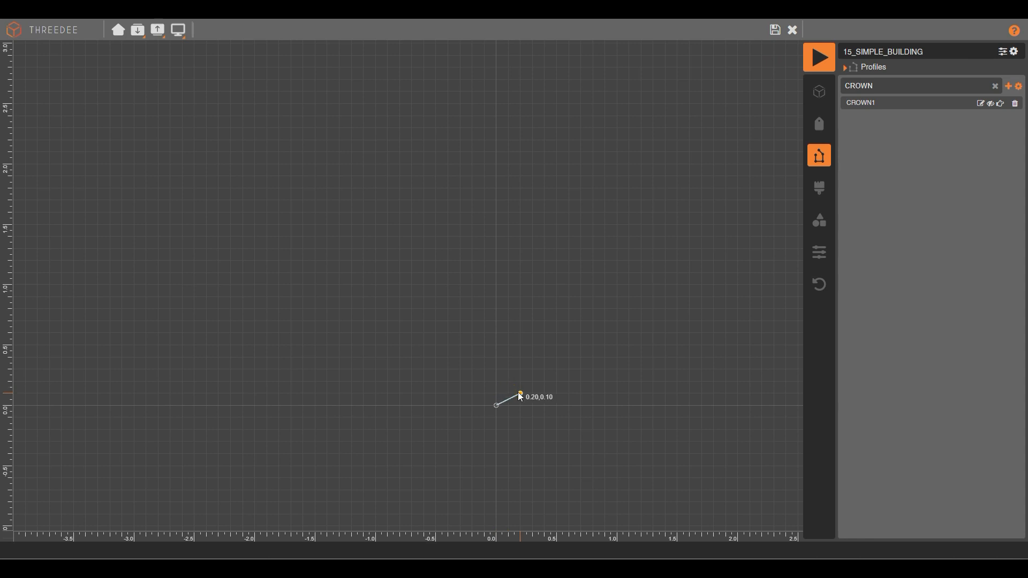
{"action": "left_click", "coordinate": [522, 371]}
{"action": "left_click", "coordinate": [533, 372]}
{"action": "left_click", "coordinate": [533, 347]}
{"action": "left_click", "coordinate": [539, 344]}
{"action": "left_click", "coordinate": [538, 334]}
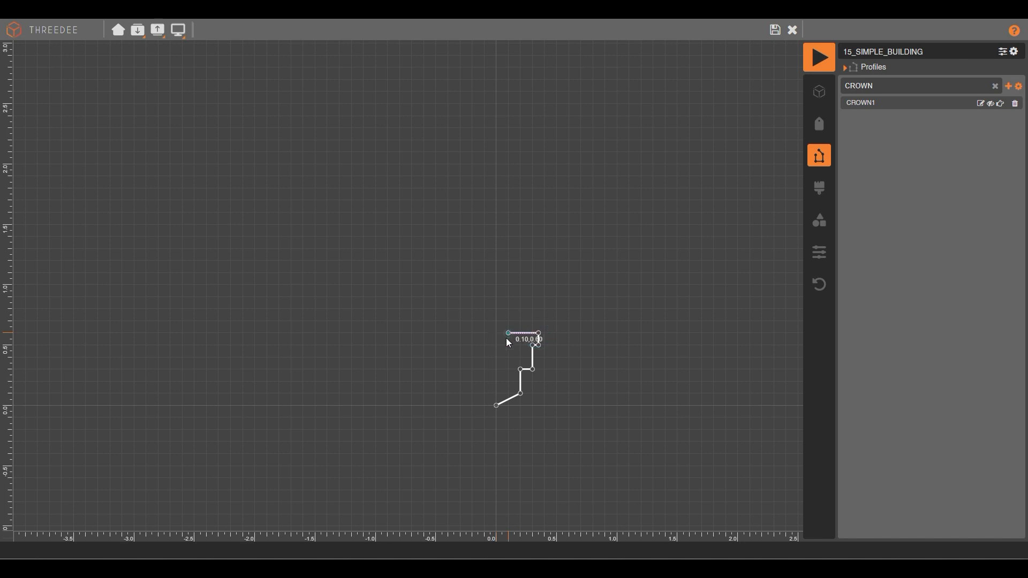
{"action": "left_click", "coordinate": [442, 333]}
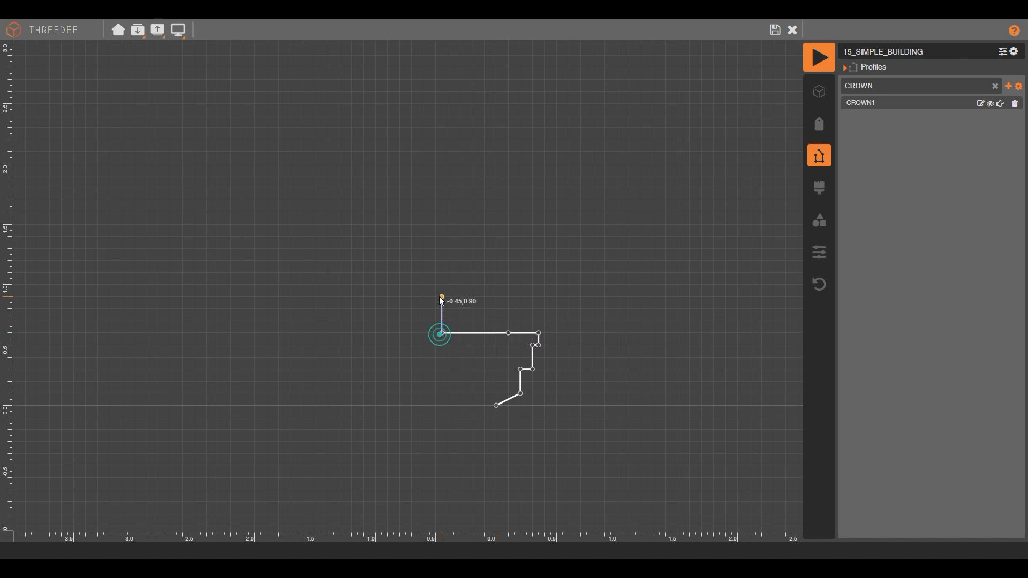
{"action": "left_click", "coordinate": [457, 315]}
Step: Remove the extra point at X 0.1 on the profile's top line and split that line with a point at X 0
{"action": "left_click", "coordinate": [506, 333]}
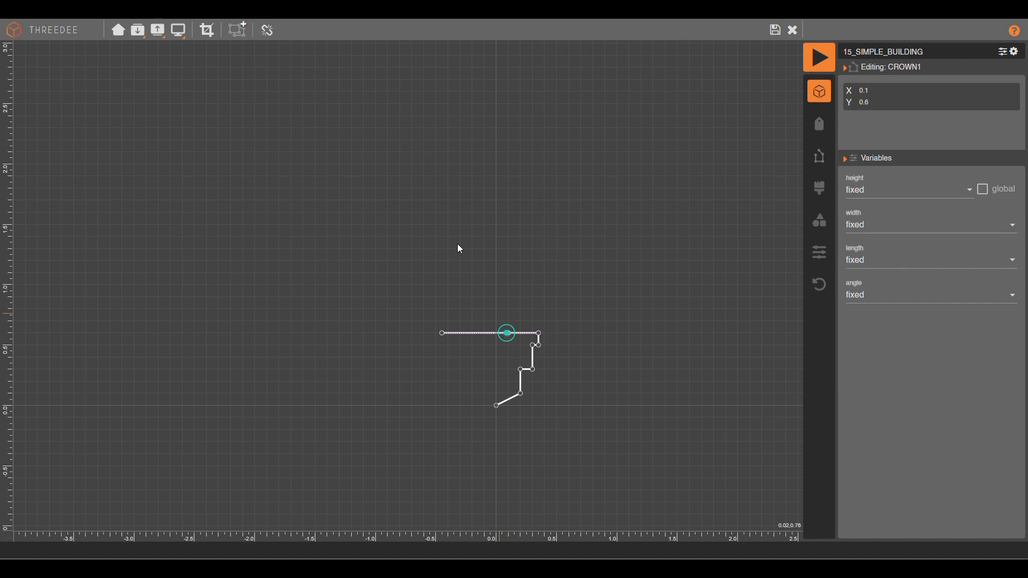
{"action": "left_click", "coordinate": [269, 30]}
{"action": "left_click", "coordinate": [522, 145]}
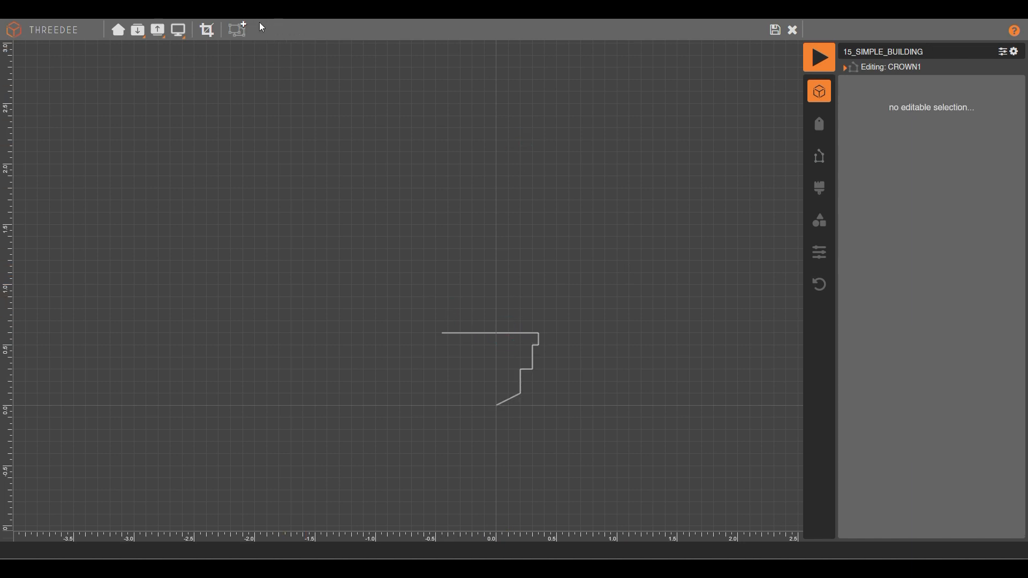
{"action": "left_click", "coordinate": [470, 333]}
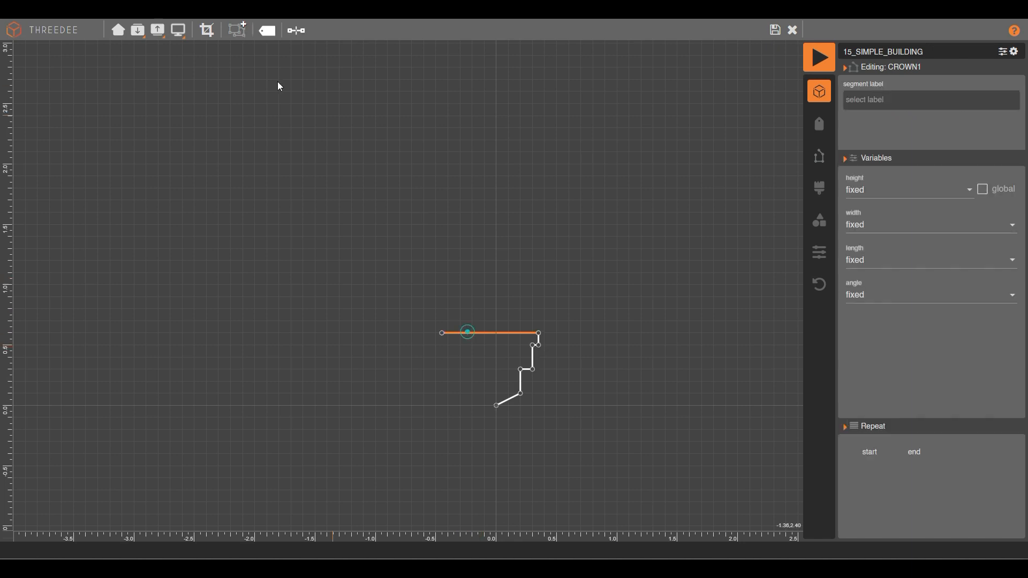
{"action": "left_click", "coordinate": [294, 30]}
{"action": "left_click", "coordinate": [491, 333]}
{"action": "left_click", "coordinate": [614, 305]}
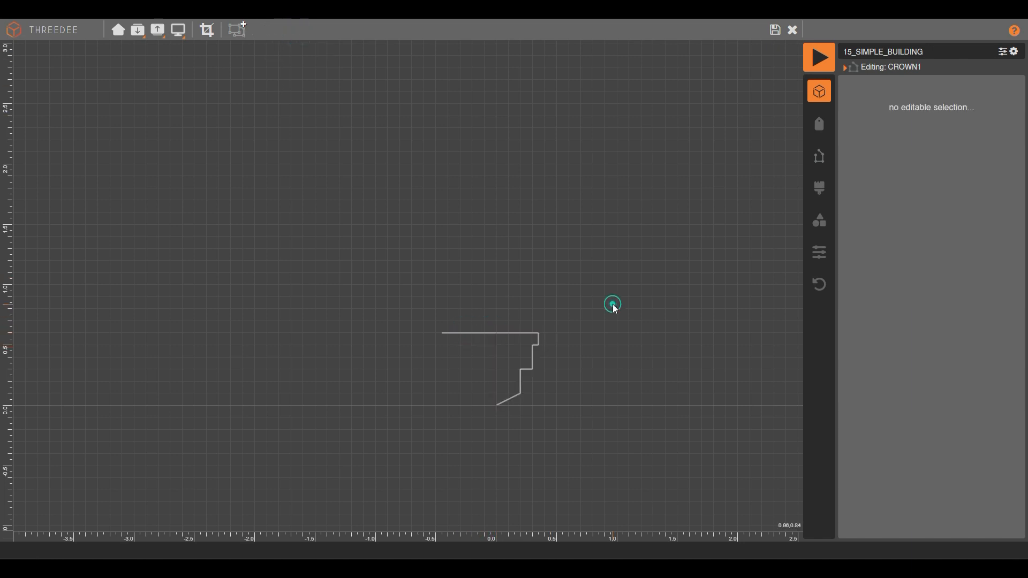
Step: Assign the TRIM label to the top line's segment from X 0 outward and to the short vertical edge at its outer end
{"action": "left_click", "coordinate": [521, 333]}
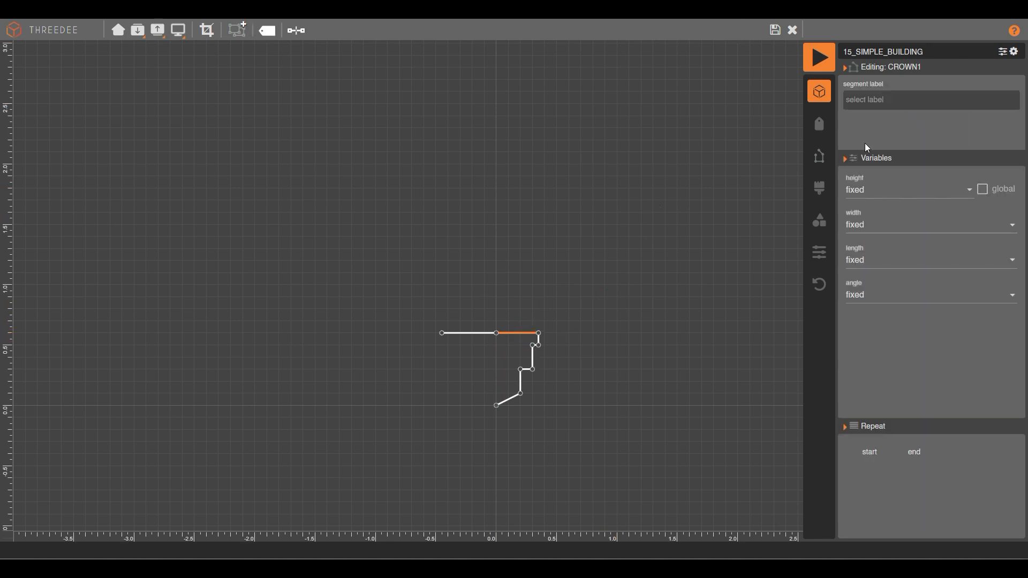
{"action": "left_click", "coordinate": [879, 101]}
{"action": "type", "text": "T"}
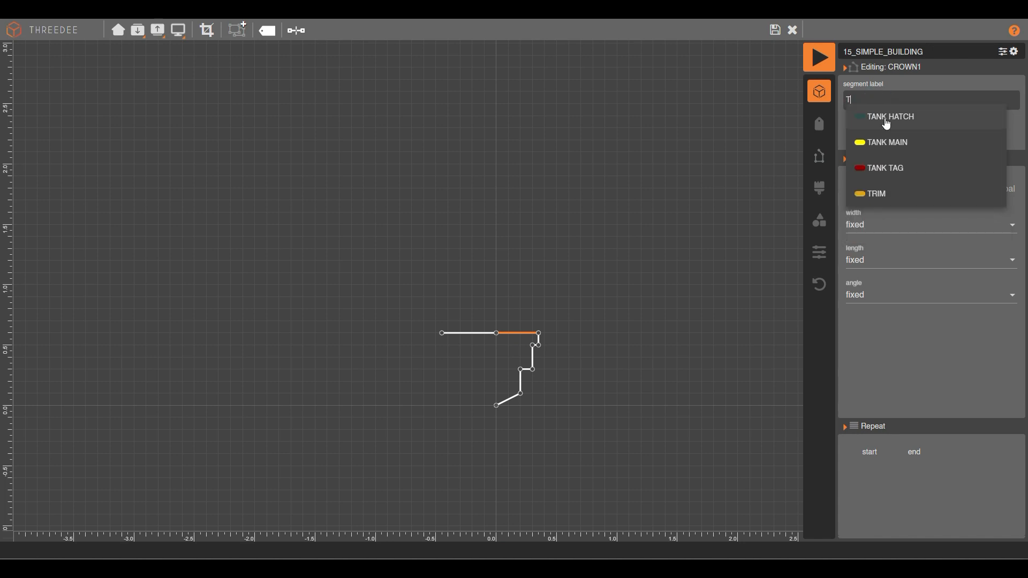
{"action": "left_click", "coordinate": [891, 192]}
{"action": "scroll", "coordinate": [531, 350], "scroll_direction": "up", "scroll_amount": 3}
{"action": "left_click", "coordinate": [546, 323]}
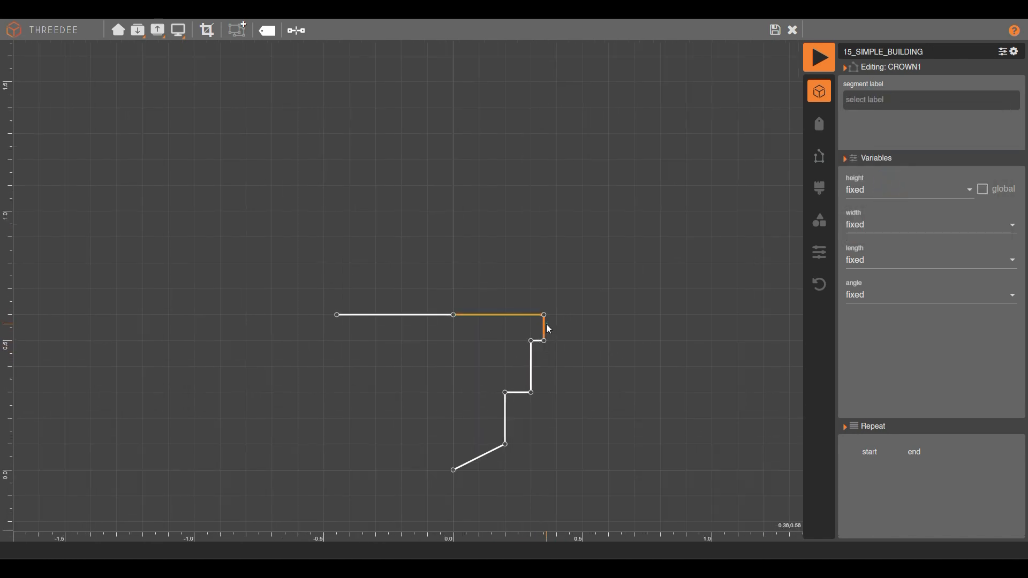
{"action": "left_click", "coordinate": [872, 101]}
{"action": "type", "text": "TRIM"}
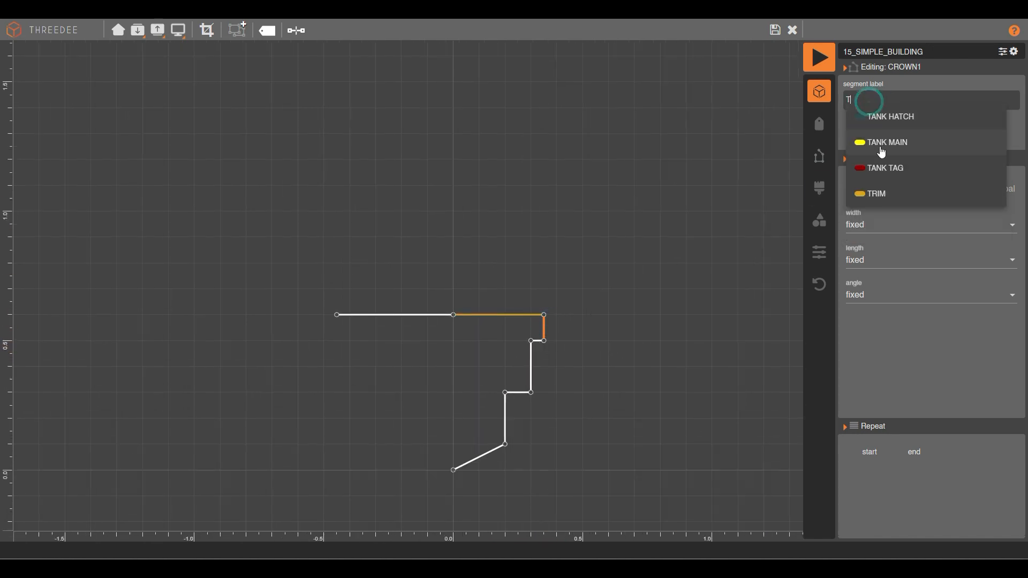
{"action": "left_click", "coordinate": [883, 191]}
Step: Assign the TRIM label to the short ledge at Y 0.5 and the vertical segment directly beneath it
{"action": "left_click", "coordinate": [539, 340]}
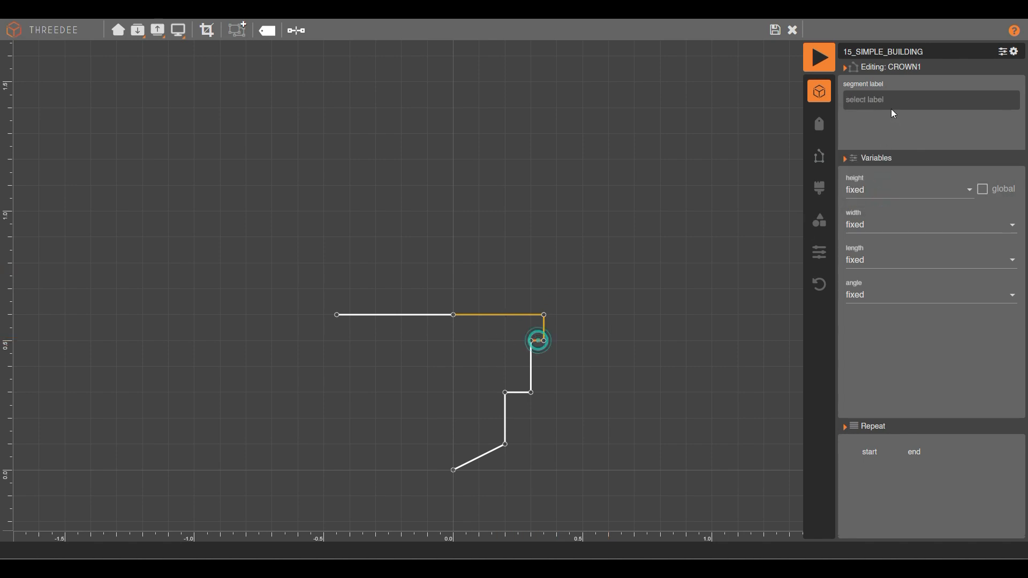
{"action": "left_click", "coordinate": [889, 100]}
{"action": "type", "text": "T"}
{"action": "left_click", "coordinate": [889, 192]}
{"action": "left_click", "coordinate": [529, 362]}
{"action": "left_click", "coordinate": [877, 101]}
{"action": "type", "text": "T"}
{"action": "left_click", "coordinate": [885, 193]}
Step: Assign the TRIM label to the ledge at Y 0.3 and the vertical segment directly beneath it
{"action": "left_click", "coordinate": [522, 393]}
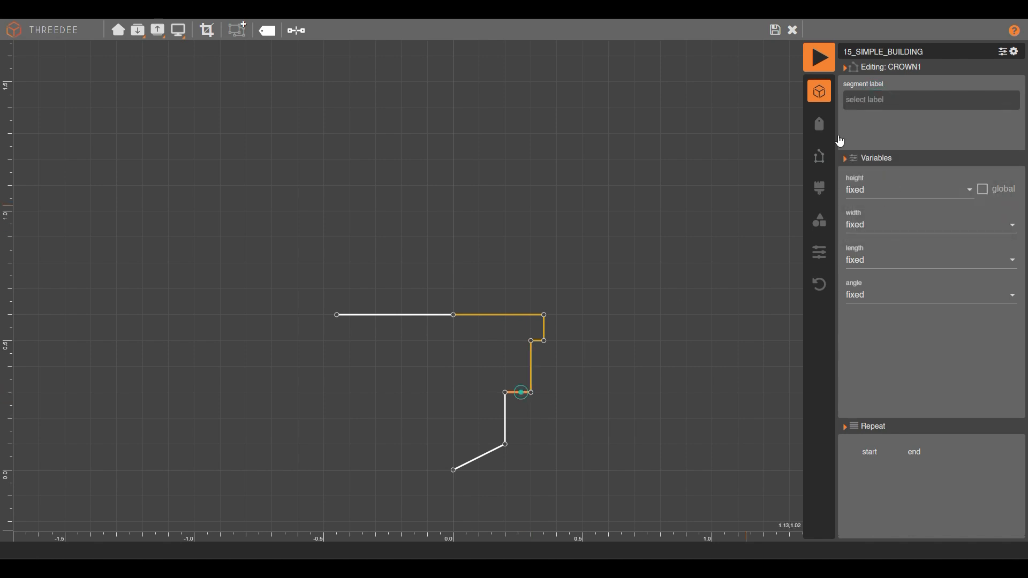
{"action": "left_click", "coordinate": [879, 100]}
{"action": "type", "text": "T"}
{"action": "left_click", "coordinate": [885, 195]}
{"action": "left_click", "coordinate": [506, 415]}
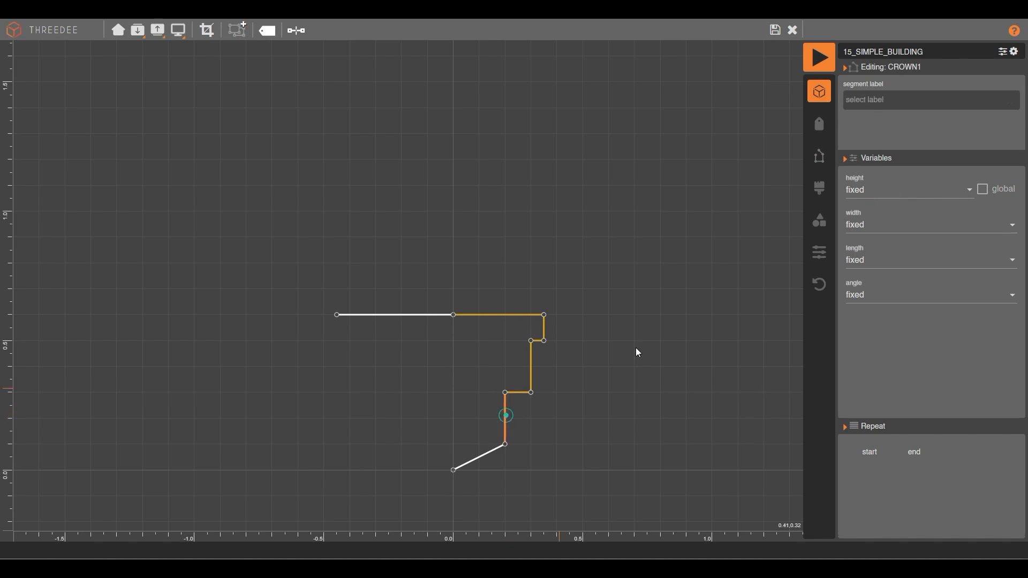
{"action": "left_click", "coordinate": [891, 101]}
{"action": "type", "text": "T"}
{"action": "left_click", "coordinate": [885, 194]}
Step: Assign the TRIM label to the slanted segment starting at the origin and save the CROWN1 profile
{"action": "left_click", "coordinate": [483, 452]}
{"action": "left_click", "coordinate": [889, 100]}
{"action": "type", "text": "T"}
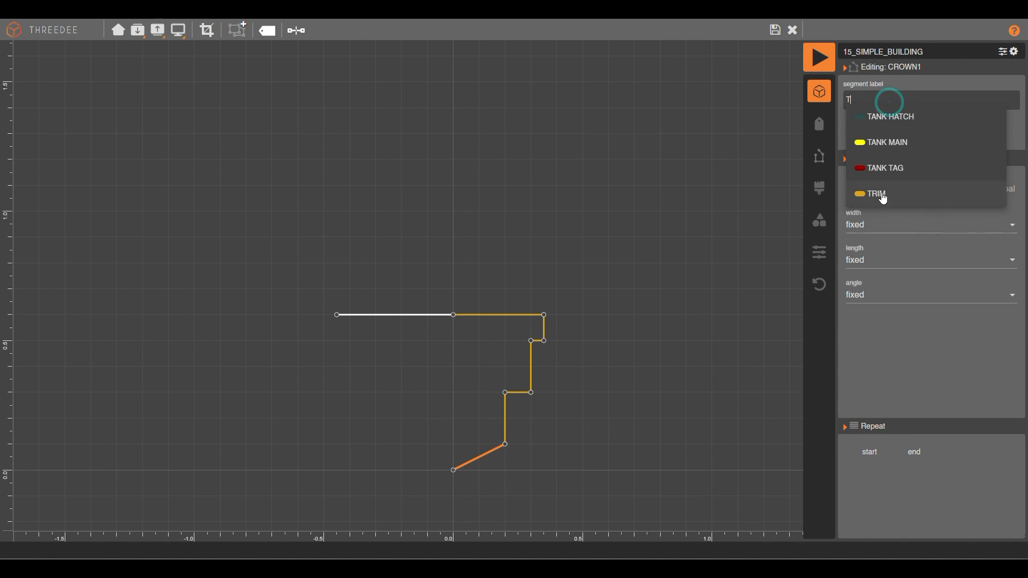
{"action": "left_click", "coordinate": [881, 193]}
{"action": "left_click", "coordinate": [531, 170]}
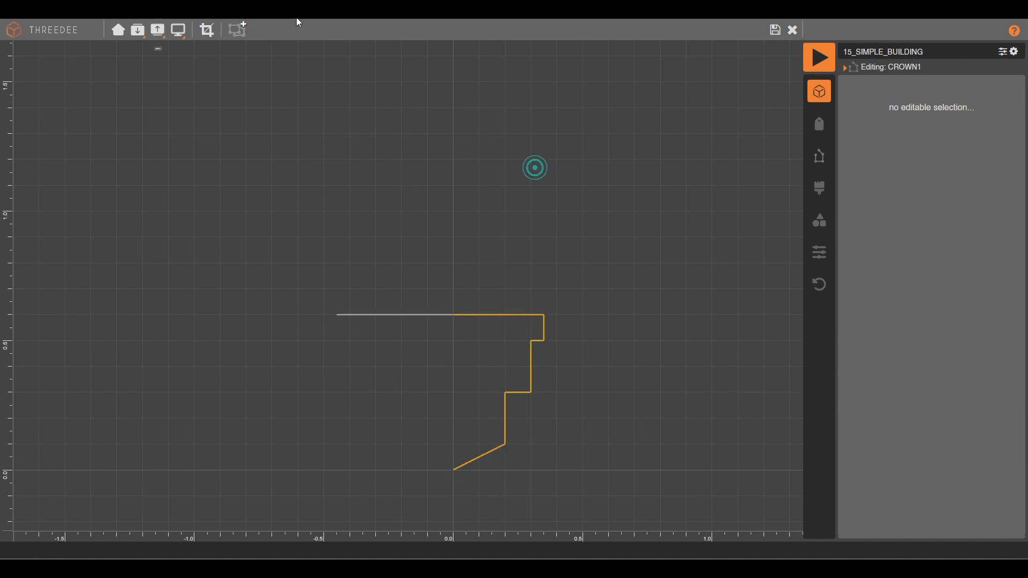
{"action": "left_click", "coordinate": [775, 29]}
Step: Try a Rename node on the building Extrude's caps output that labels all edges CROWN1
{"action": "left_click_drag", "start_coordinate": [541, 196], "coordinate": [422, 205]}
{"action": "scroll", "coordinate": [509, 205], "scroll_direction": "down", "scroll_amount": 6}
{"action": "left_click_drag", "start_coordinate": [207, 273], "coordinate": [607, 259]}
{"action": "scroll", "coordinate": [374, 317], "scroll_direction": "up", "scroll_amount": 3}
{"action": "scroll", "coordinate": [374, 317], "scroll_direction": "up", "scroll_amount": 3}
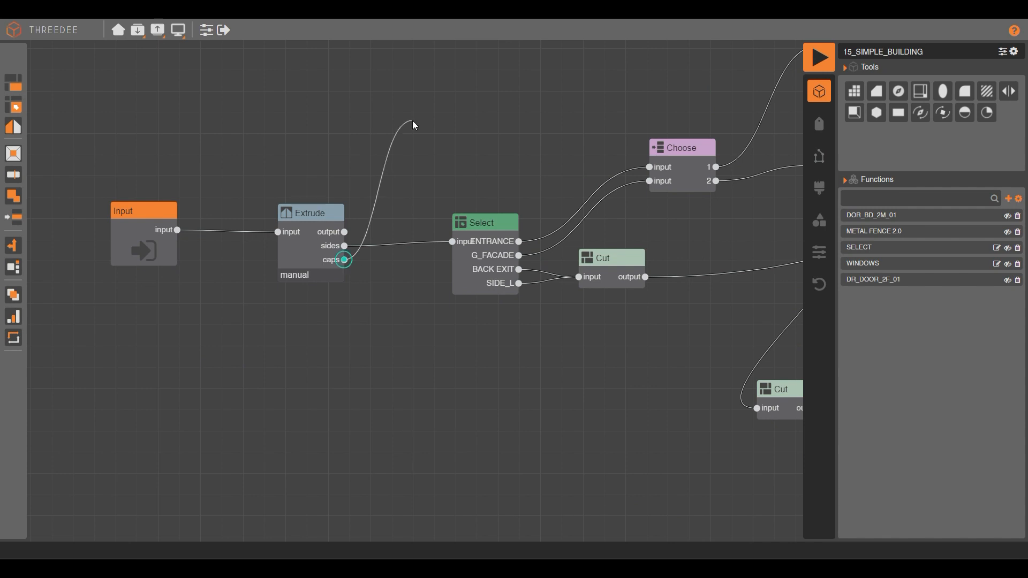
{"action": "left_click_drag", "start_coordinate": [413, 120], "coordinate": [412, 120]}
{"action": "mouse_move", "coordinate": [448, 132]}
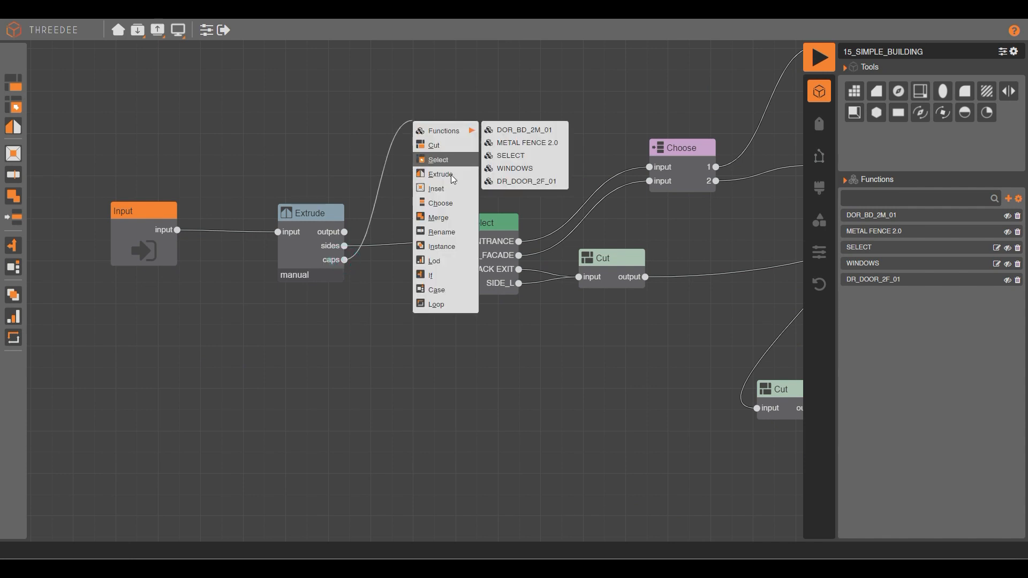
{"action": "left_click", "coordinate": [452, 234]}
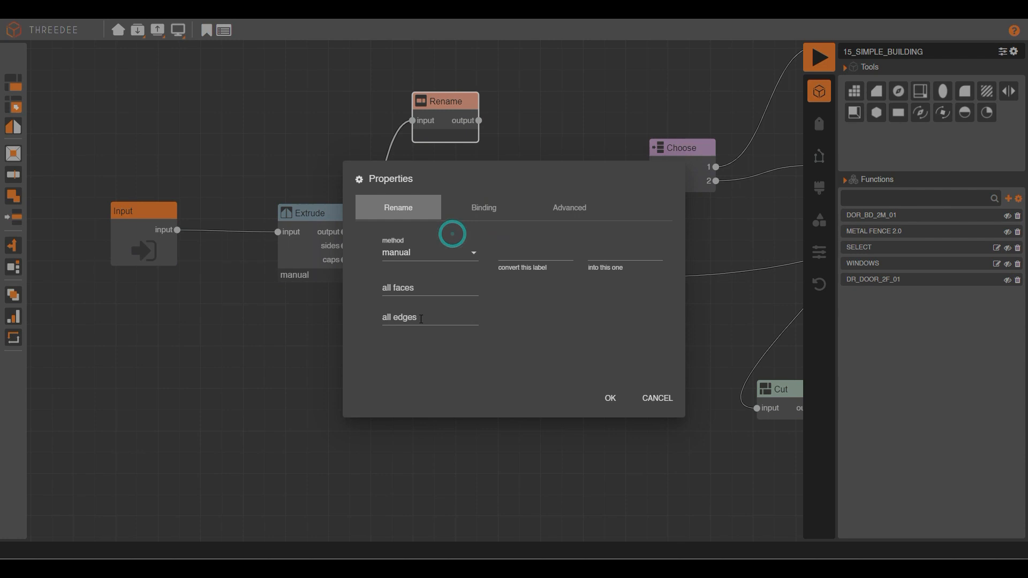
{"action": "left_click", "coordinate": [427, 314]}
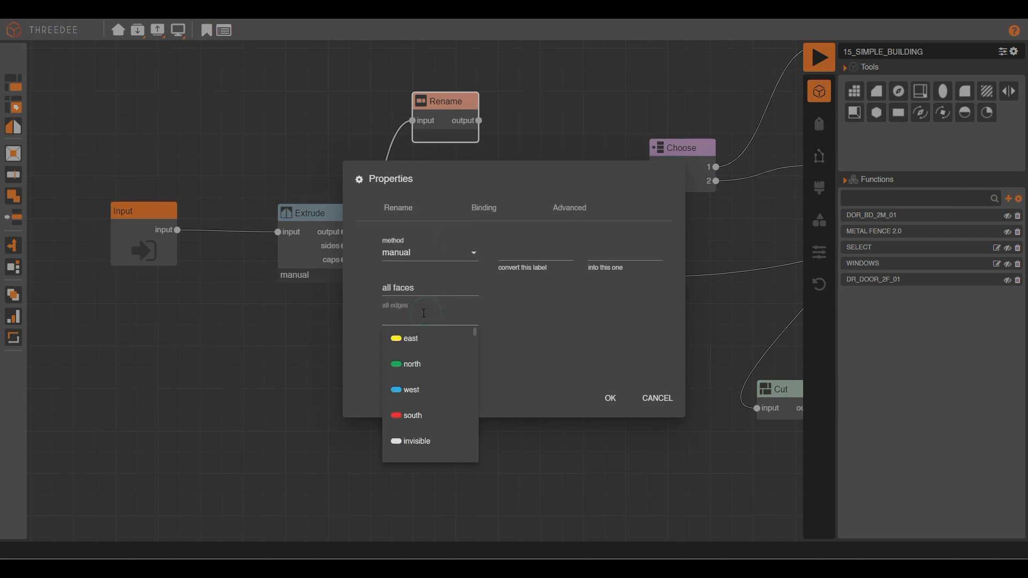
{"action": "type", "text": "CR"}
{"action": "left_click", "coordinate": [444, 339]}
{"action": "left_click", "coordinate": [610, 398]}
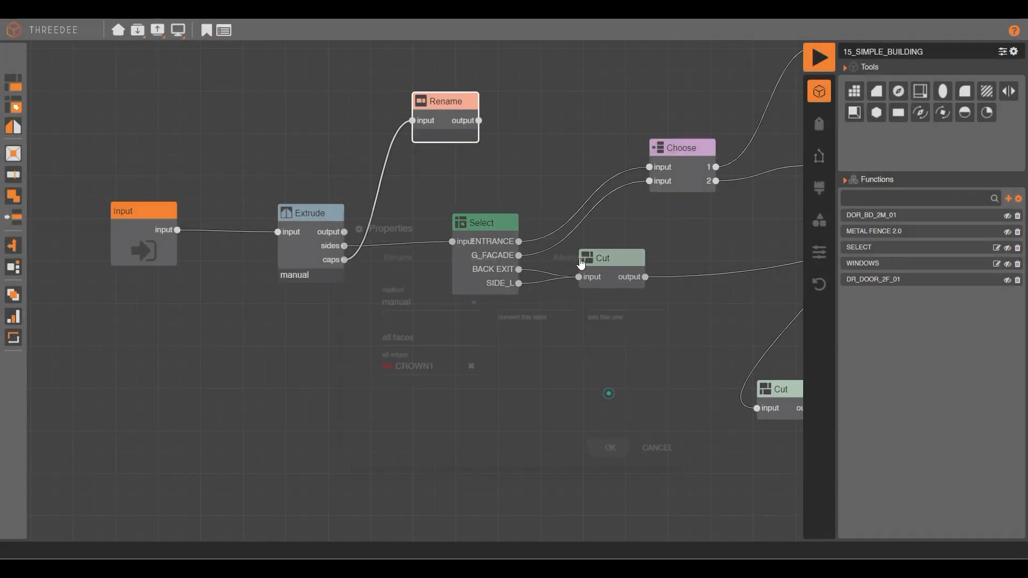
Step: Add an Extrude node fed by the Rename node's output
{"action": "left_click_drag", "start_coordinate": [484, 174], "coordinate": [481, 147]}
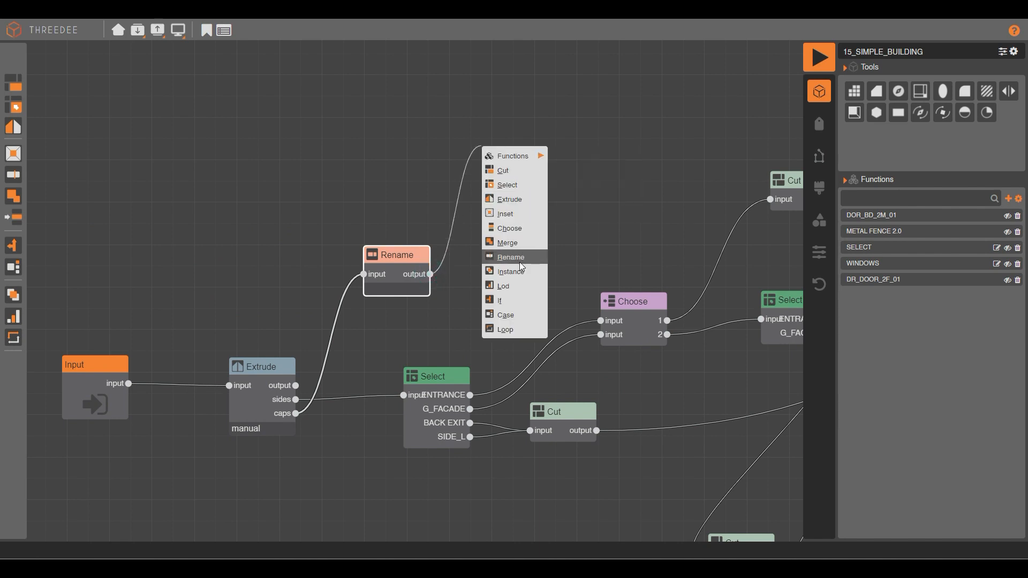
{"action": "left_click", "coordinate": [515, 202]}
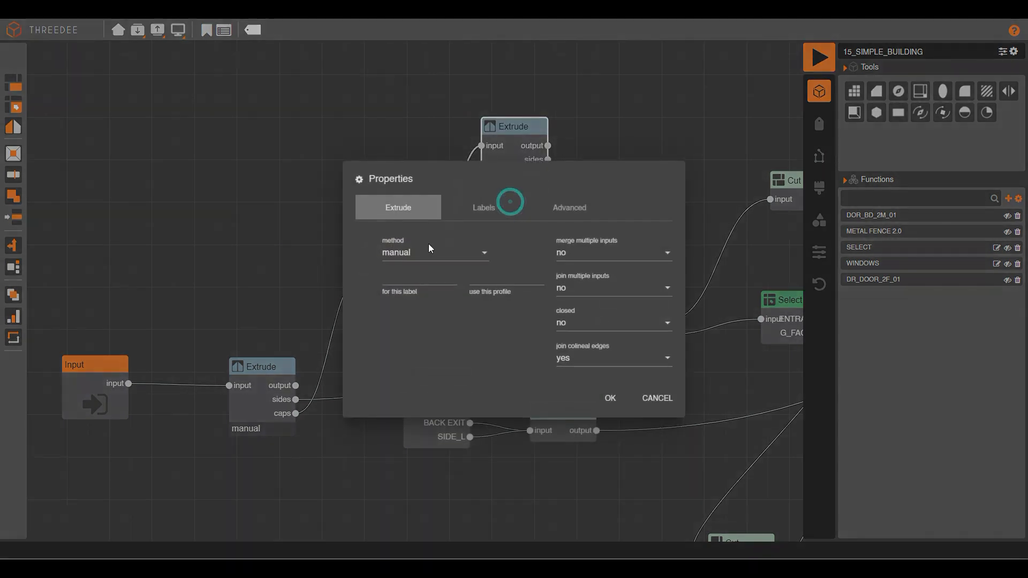
{"action": "left_click", "coordinate": [342, 123]}
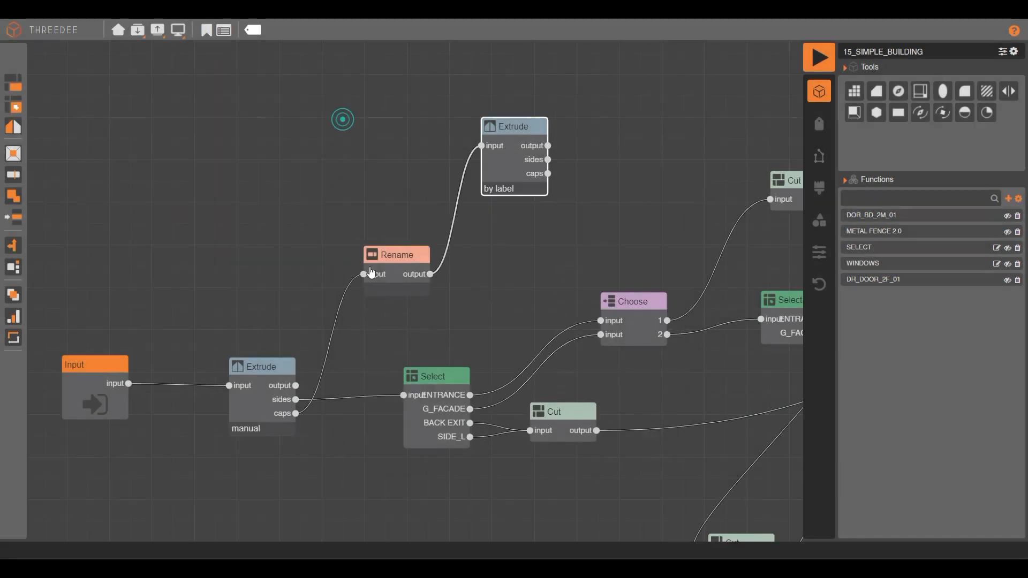
Step: Delete the Rename node and connect the building Extrude's caps output directly to the new Extrude node
{"action": "left_click", "coordinate": [390, 279]}
{"action": "key", "text": "Delete"}
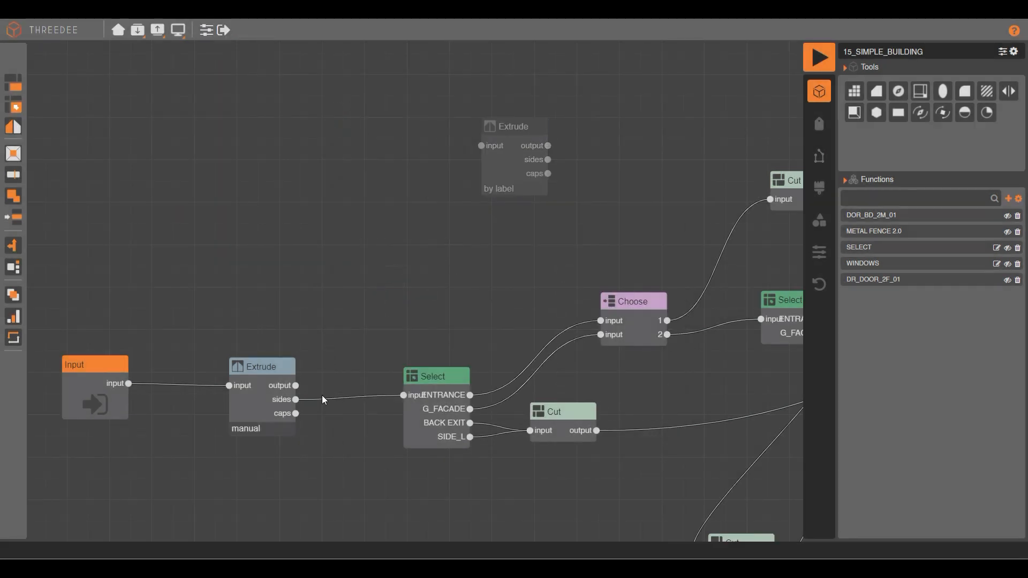
{"action": "left_click_drag", "start_coordinate": [295, 413], "coordinate": [481, 146]}
Step: Set the new Extrude node's method to fixed profile with the CROWN1 profile
{"action": "double_click", "coordinate": [529, 143]}
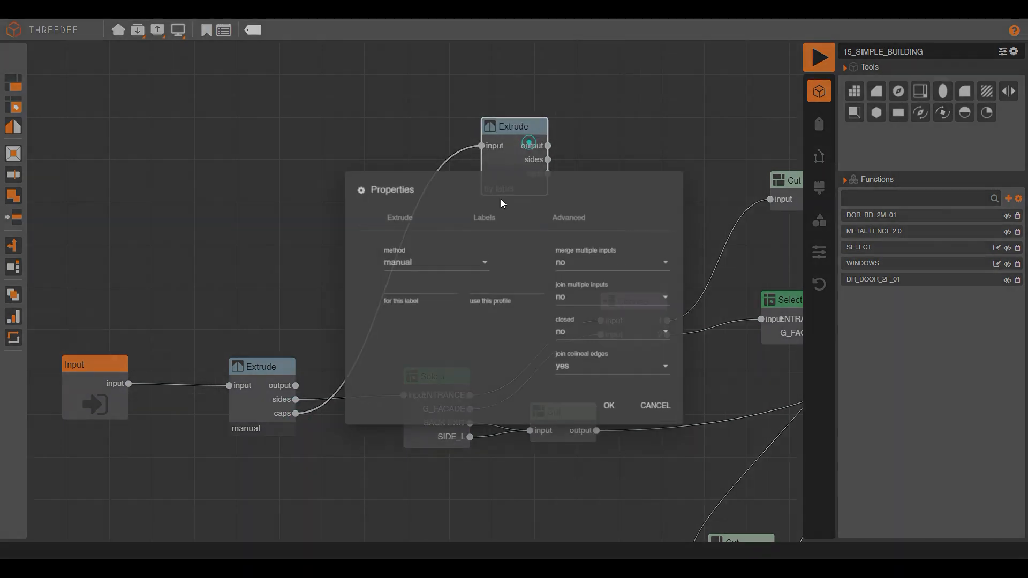
{"action": "left_click", "coordinate": [434, 254]}
{"action": "left_click", "coordinate": [426, 302]}
{"action": "left_click", "coordinate": [421, 288]}
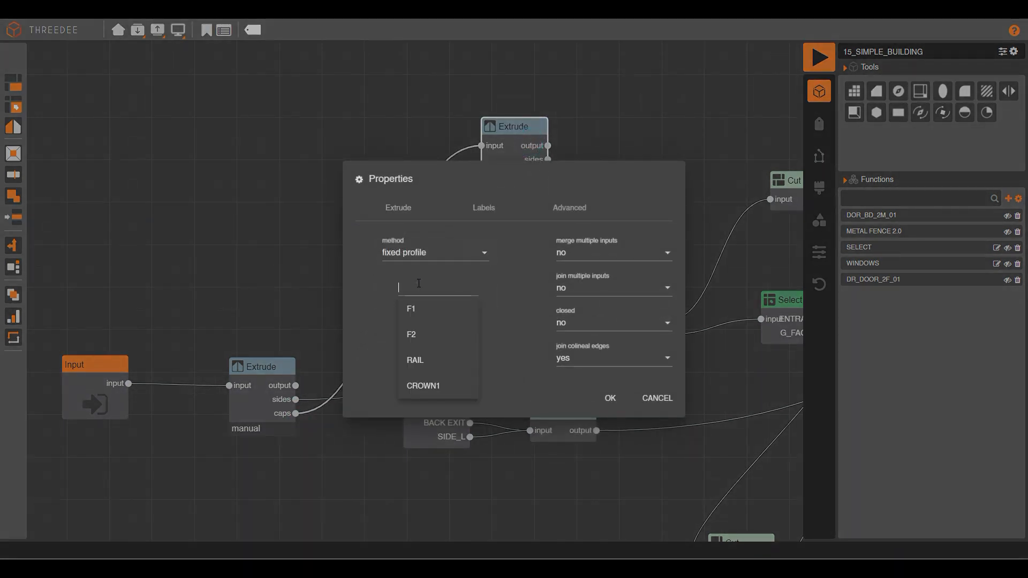
{"action": "left_click", "coordinate": [434, 386]}
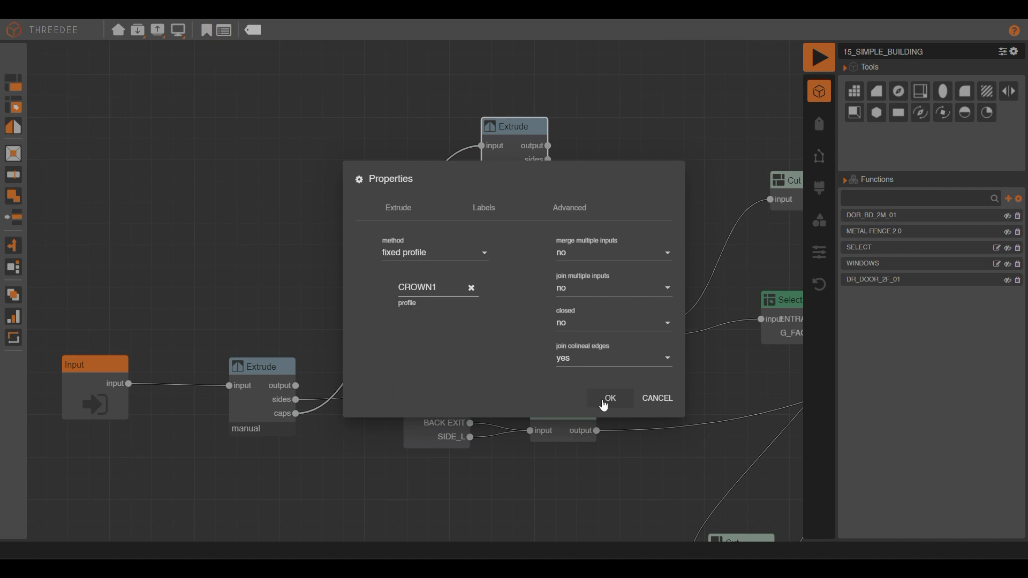
{"action": "left_click", "coordinate": [611, 399]}
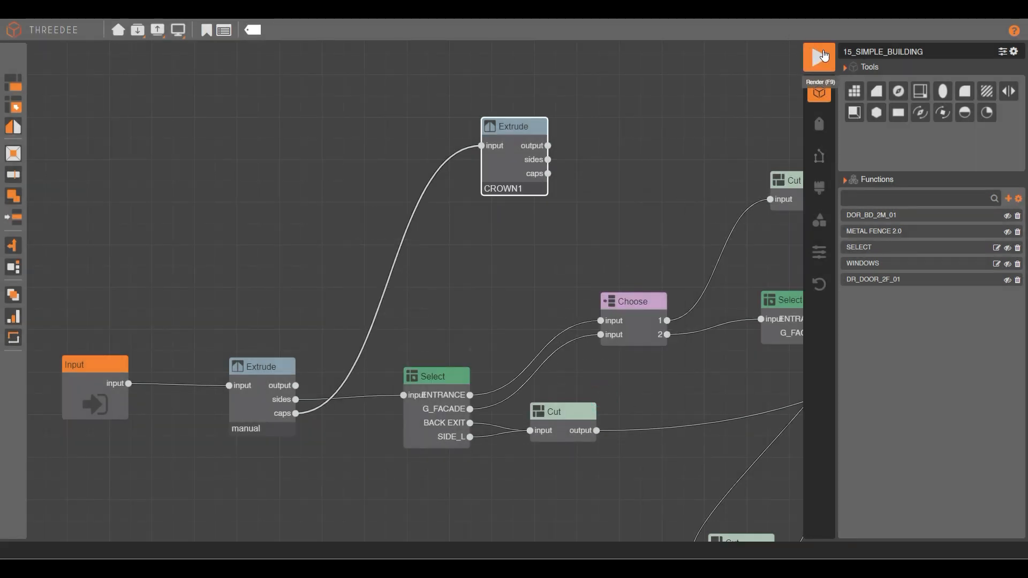
Step: Render the building and examine the cornice and roof surface from several angles
{"action": "left_click", "coordinate": [821, 56]}
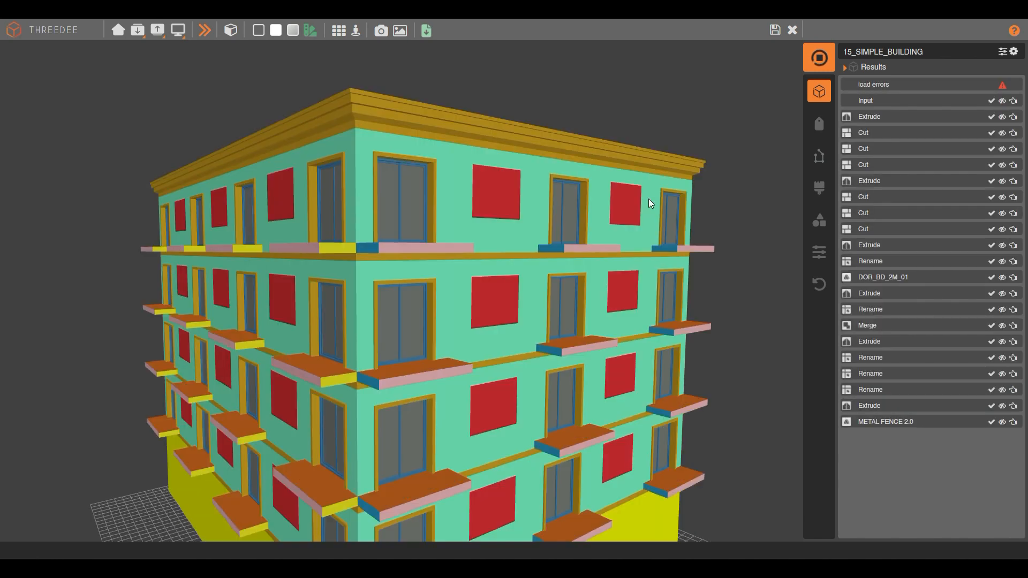
{"action": "scroll", "coordinate": [649, 199], "scroll_direction": "down", "scroll_amount": 2}
{"action": "mouse_move", "coordinate": [648, 199]}
{"action": "left_mouse_down"}
{"action": "mouse_move", "coordinate": [621, 165]}
{"action": "mouse_move", "coordinate": [517, 179]}
{"action": "mouse_move", "coordinate": [511, 202]}
{"action": "mouse_move", "coordinate": [459, 184]}
{"action": "mouse_move", "coordinate": [464, 206]}
{"action": "mouse_move", "coordinate": [499, 233]}
{"action": "left_mouse_up"}
{"action": "left_click", "coordinate": [391, 168]}
{"action": "scroll", "coordinate": [413, 228], "scroll_direction": "up", "scroll_amount": 3}
{"action": "scroll", "coordinate": [406, 225], "scroll_direction": "down", "scroll_amount": 3}
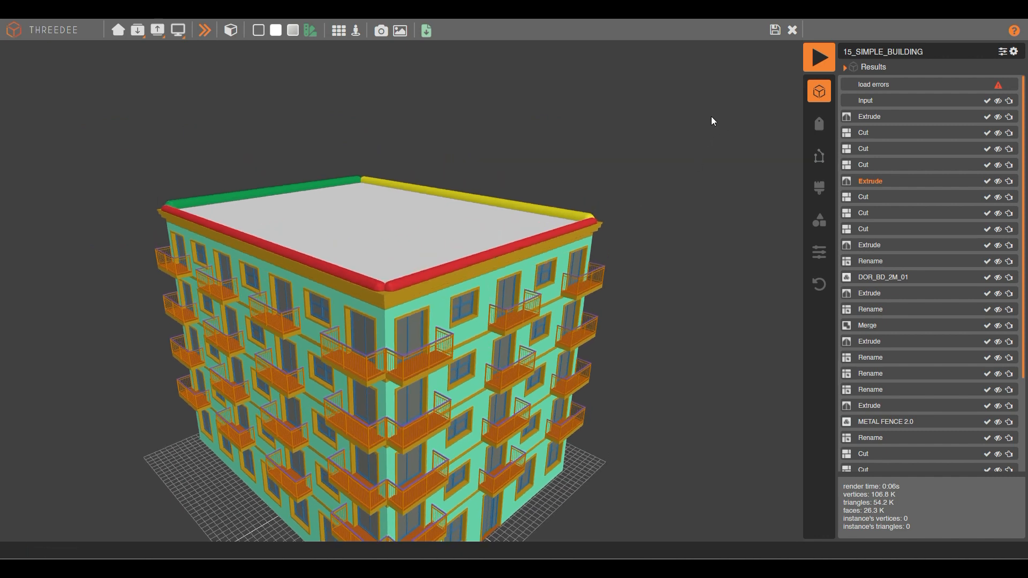
Step: Return to the node graph and add an Inset node with distance 0.3 on the CROWN1 Extrude's caps output
{"action": "left_click", "coordinate": [790, 30]}
{"action": "left_click_drag", "start_coordinate": [605, 185], "coordinate": [397, 159]}
{"action": "scroll", "coordinate": [335, 268], "scroll_direction": "up", "scroll_amount": 3}
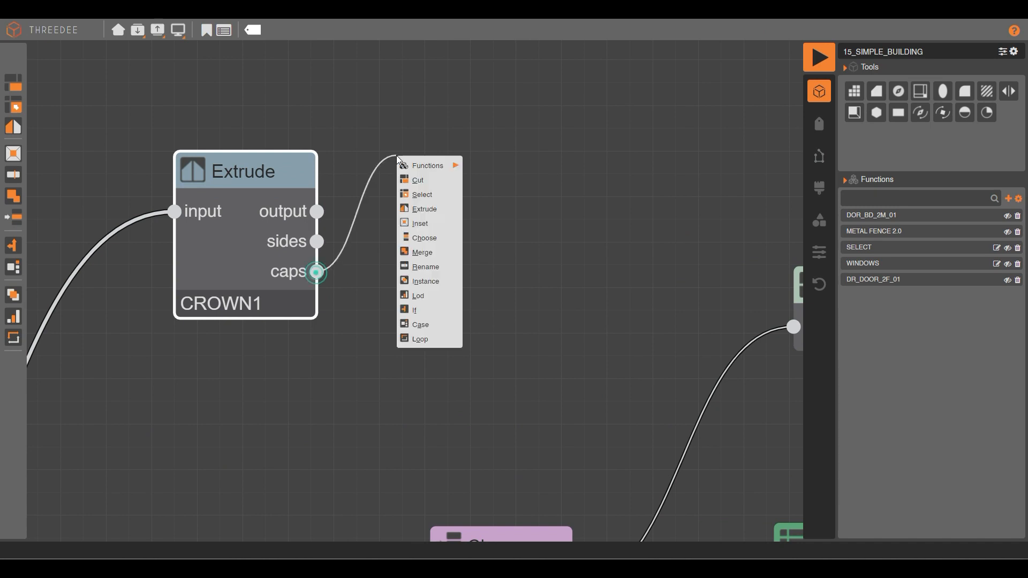
{"action": "left_click", "coordinate": [436, 233]}
{"action": "double_click", "coordinate": [436, 229]}
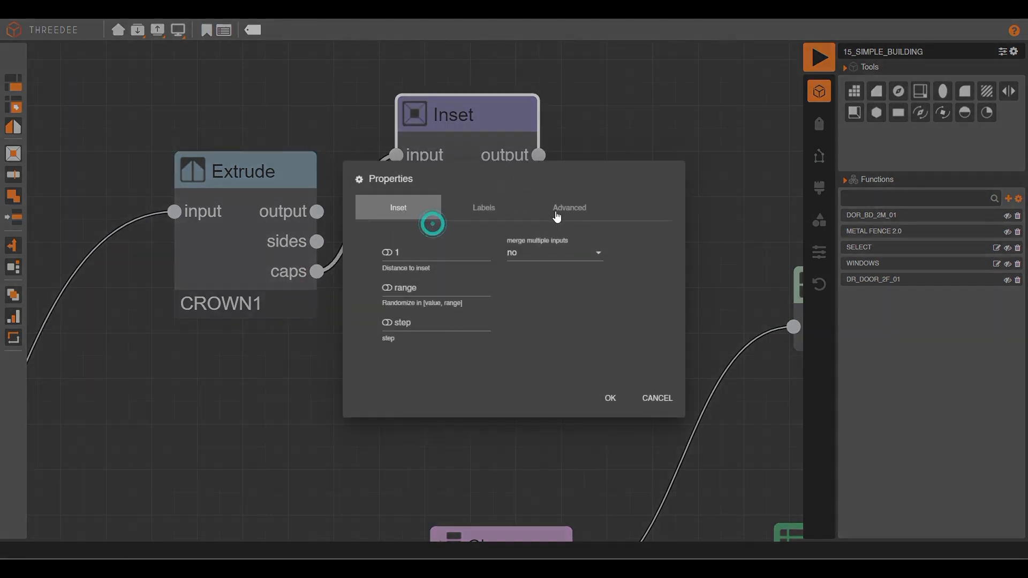
{"action": "double_click", "coordinate": [407, 254]}
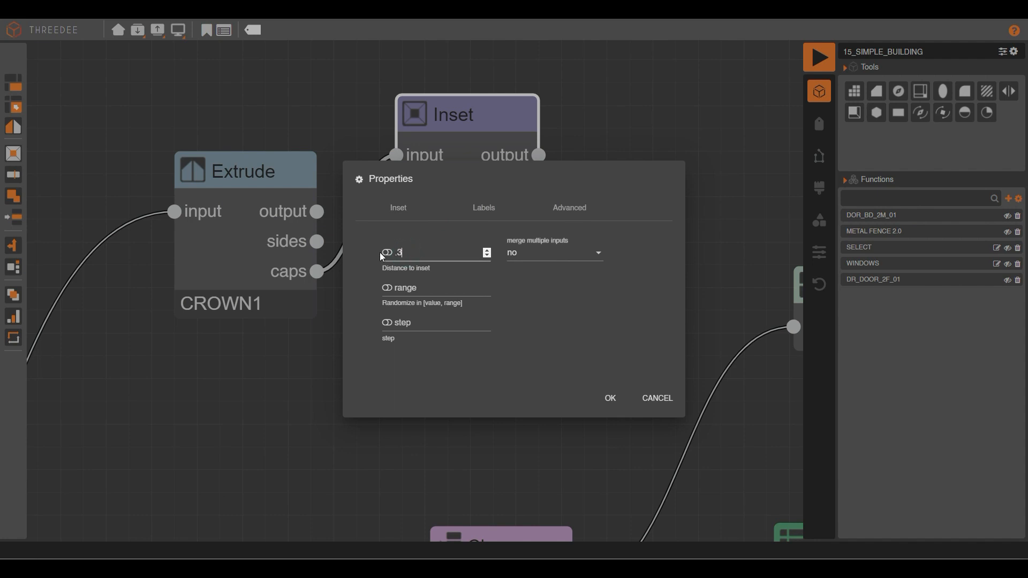
{"action": "left_click", "coordinate": [609, 398]}
Step: Add an Extrude node on the Inset's sides output, using the amount method with a value of 1
{"action": "left_click_drag", "start_coordinate": [611, 303], "coordinate": [616, 395]}
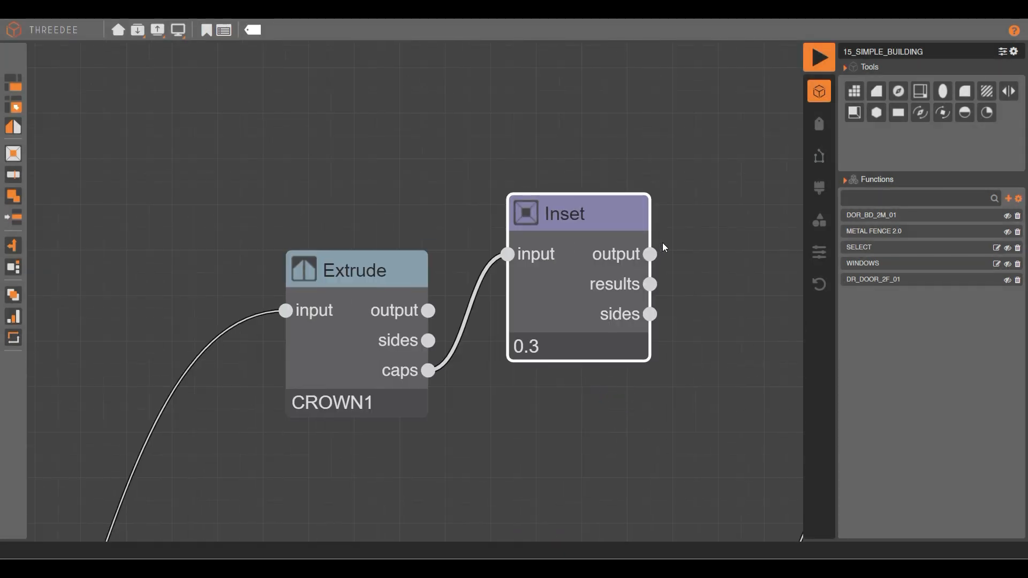
{"action": "left_click_drag", "start_coordinate": [664, 246], "coordinate": [402, 223]}
{"action": "left_click_drag", "start_coordinate": [384, 296], "coordinate": [513, 152]}
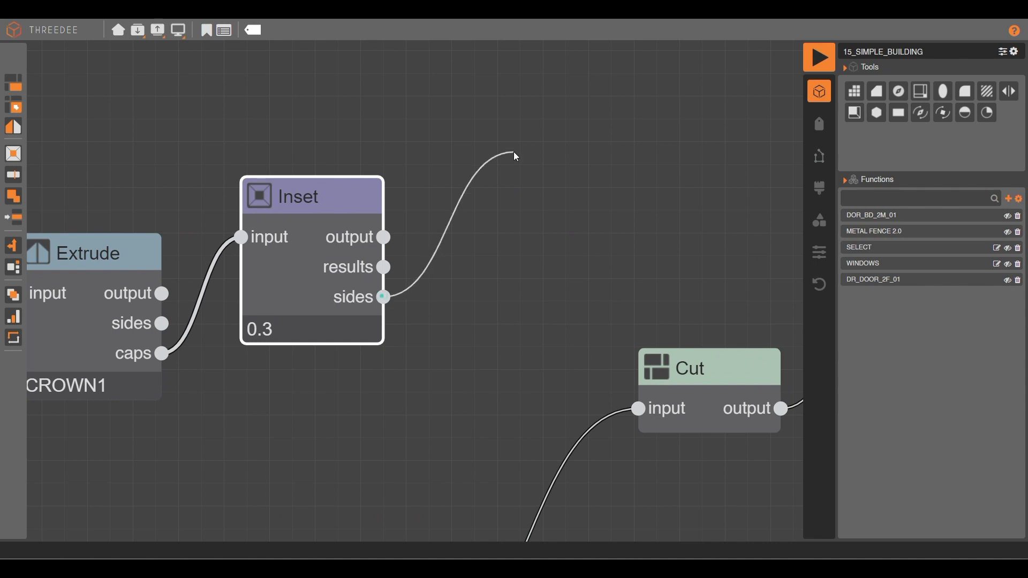
{"action": "left_click", "coordinate": [553, 209]}
{"action": "double_click", "coordinate": [554, 210]}
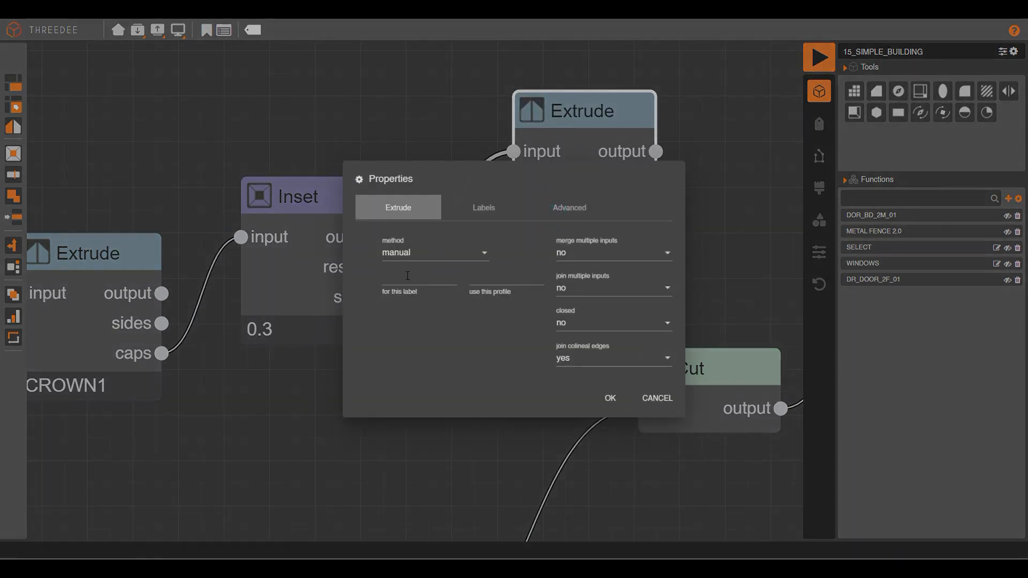
{"action": "left_click", "coordinate": [412, 255]}
{"action": "left_click", "coordinate": [426, 284]}
{"action": "left_click", "coordinate": [431, 291]}
{"action": "type", "text": "1"}
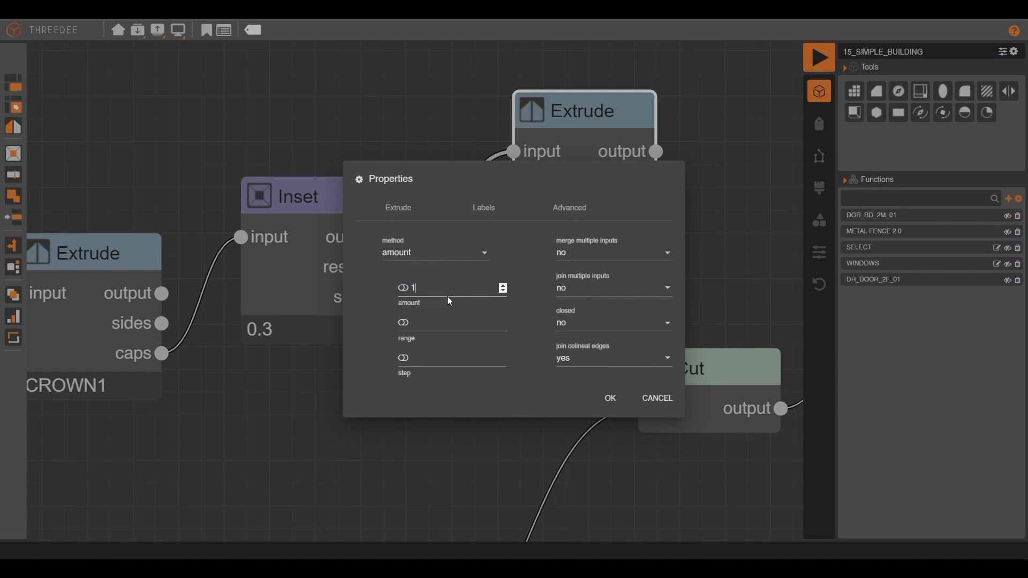
{"action": "left_click", "coordinate": [612, 398]}
Step: Add a Rename node on the Inset's results output that labels all faces ROOF
{"action": "left_click_drag", "start_coordinate": [404, 237], "coordinate": [268, 85]}
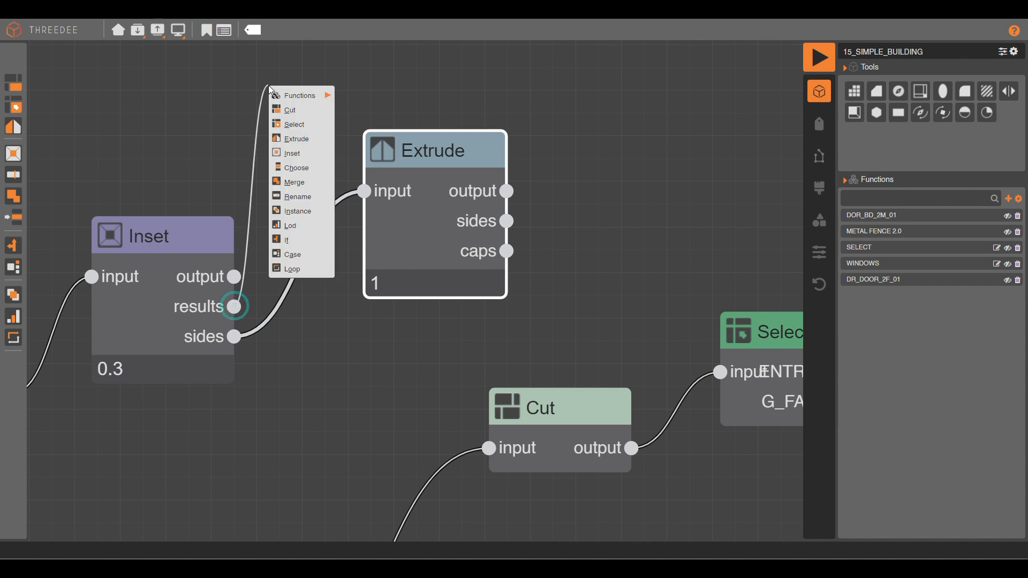
{"action": "left_click", "coordinate": [301, 197]}
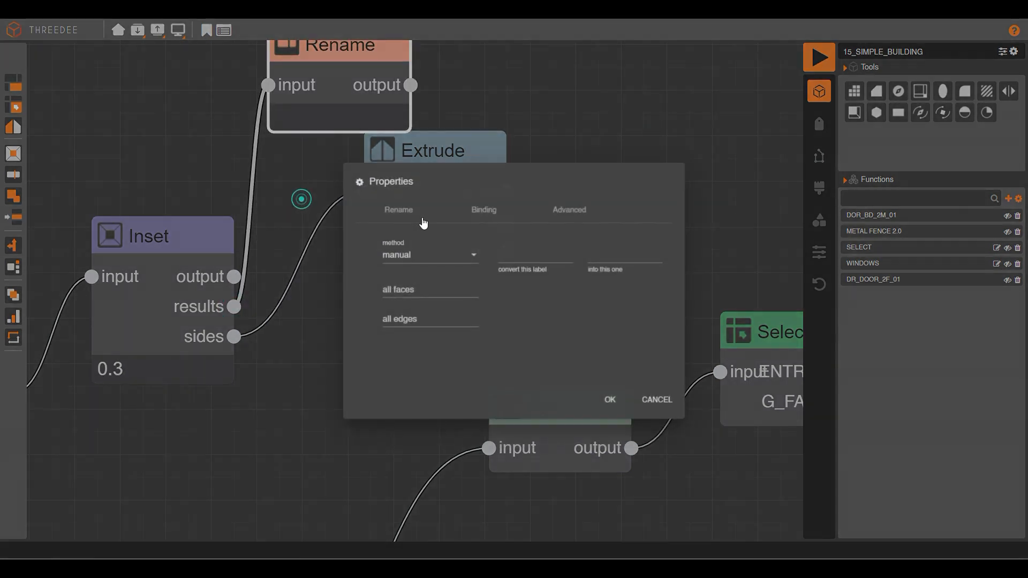
{"action": "left_click", "coordinate": [418, 284]}
{"action": "scroll", "coordinate": [434, 346], "scroll_direction": "down", "scroll_amount": 3}
{"action": "left_click", "coordinate": [433, 338]}
{"action": "left_click", "coordinate": [610, 398]}
Step: Add a Rename node on the parapet Extrude's output that labels all faces WALL1
{"action": "left_click_drag", "start_coordinate": [426, 213], "coordinate": [443, 234]}
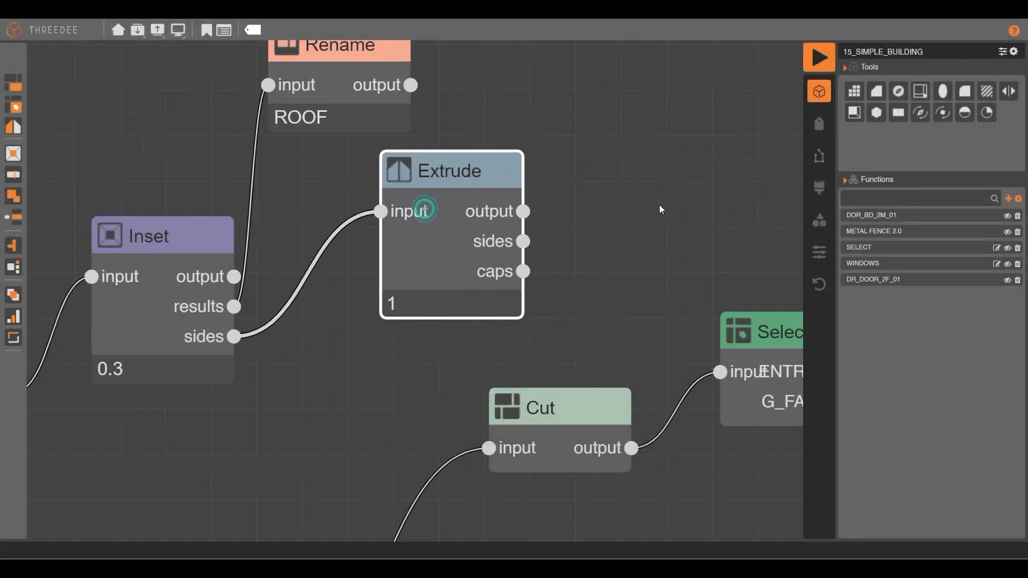
{"action": "left_click_drag", "start_coordinate": [658, 205], "coordinate": [512, 259]}
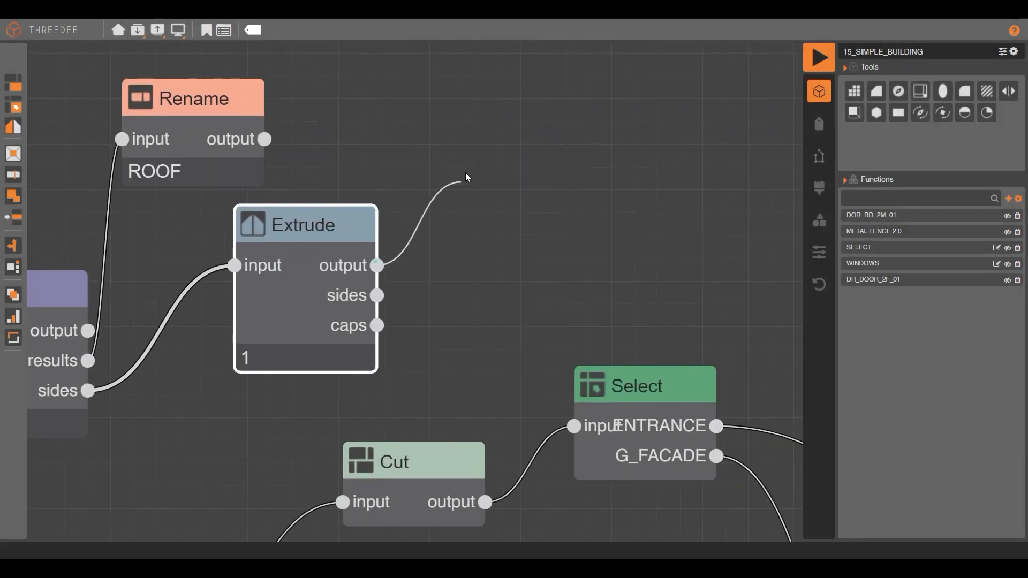
{"action": "left_click_drag", "start_coordinate": [465, 172], "coordinate": [466, 174]}
{"action": "left_click", "coordinate": [518, 284]}
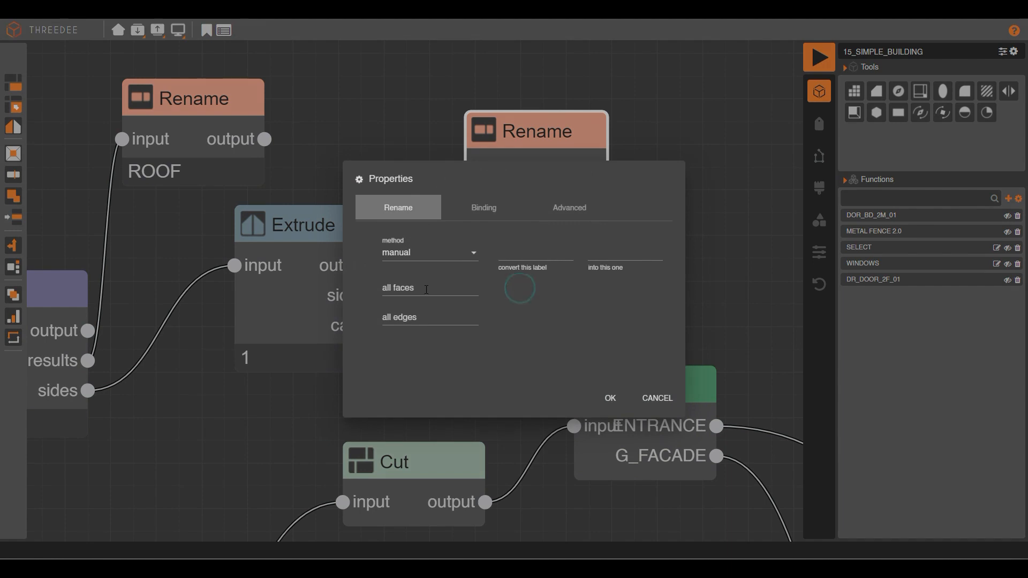
{"action": "left_click", "coordinate": [425, 288]}
{"action": "type", "text": "WALL1"}
{"action": "left_click", "coordinate": [424, 413]}
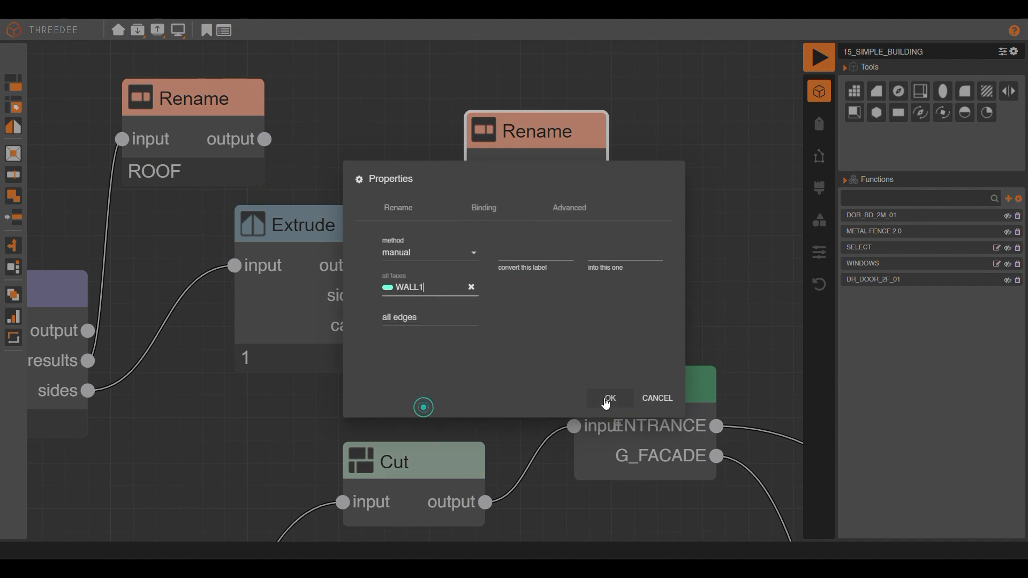
{"action": "left_click", "coordinate": [610, 398]}
Step: Render the building, generate another variation, and examine the cornice and roof parapet from different angles
{"action": "left_click", "coordinate": [819, 57]}
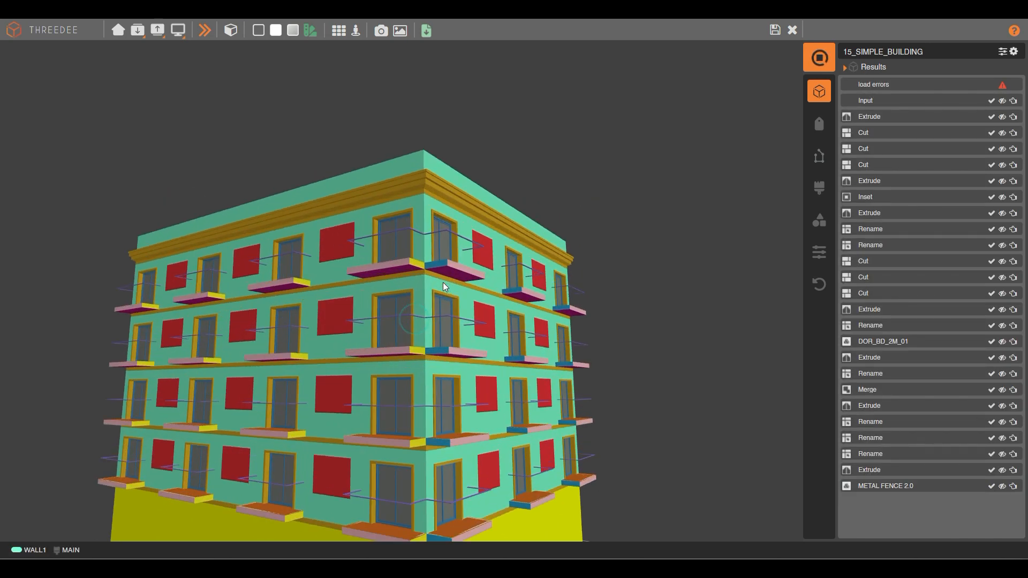
{"action": "left_click_drag", "start_coordinate": [571, 257], "coordinate": [243, 63]}
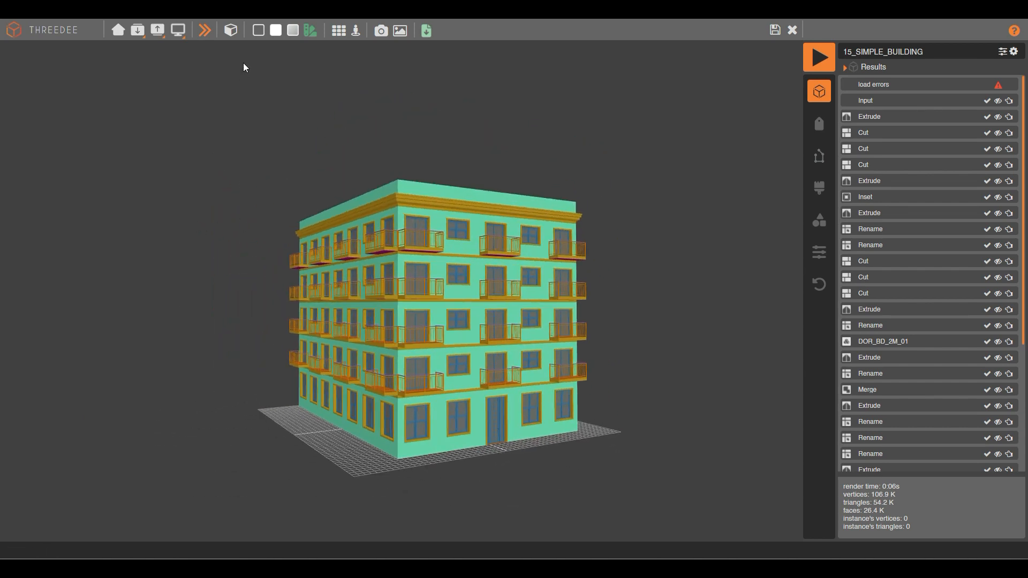
{"action": "left_click", "coordinate": [204, 32]}
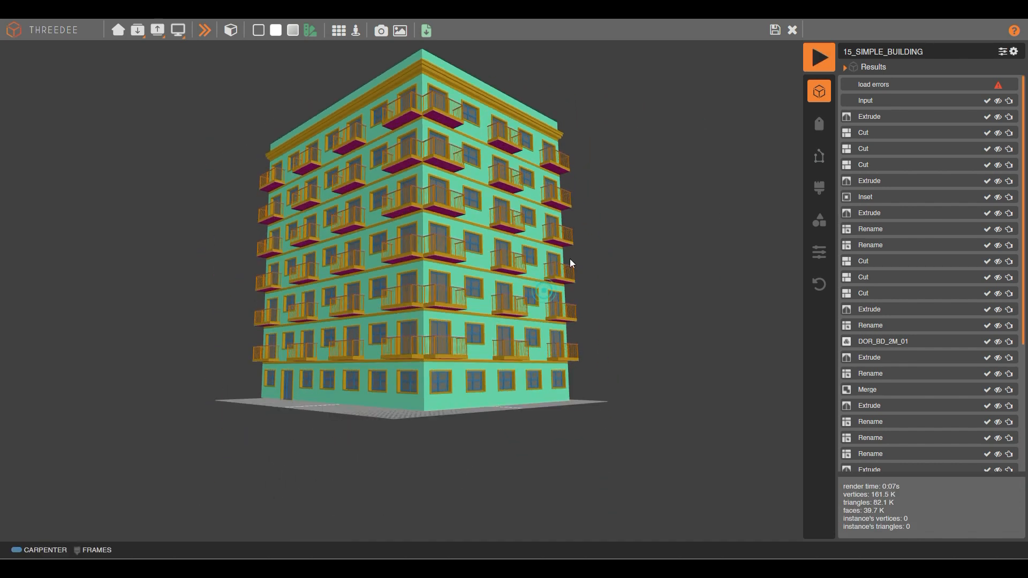
{"action": "left_click_drag", "start_coordinate": [588, 246], "coordinate": [461, 247]}
{"action": "right_click_drag", "start_coordinate": [523, 258], "coordinate": [493, 338]}
{"action": "left_click_drag", "start_coordinate": [562, 301], "coordinate": [387, 245]}
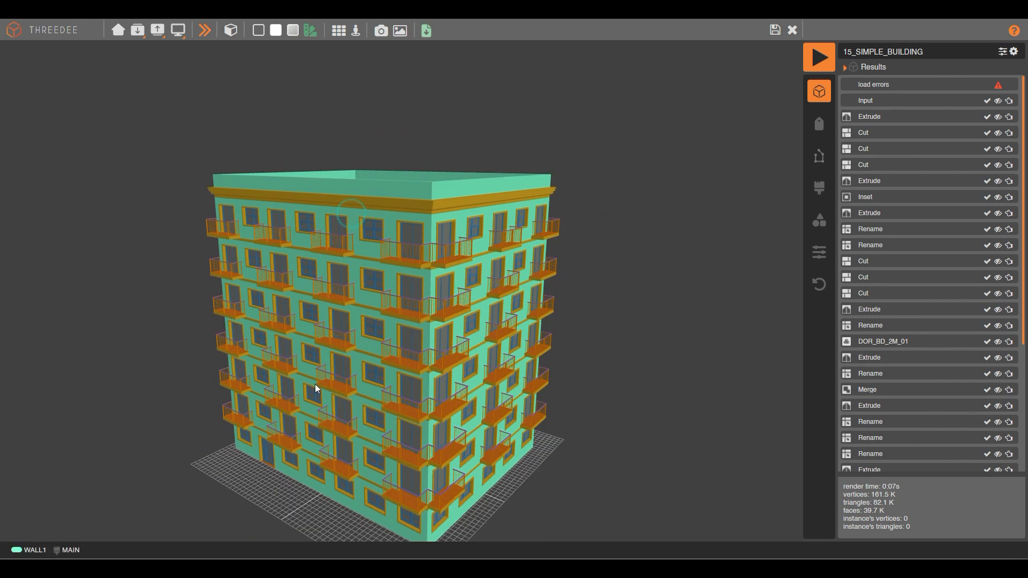